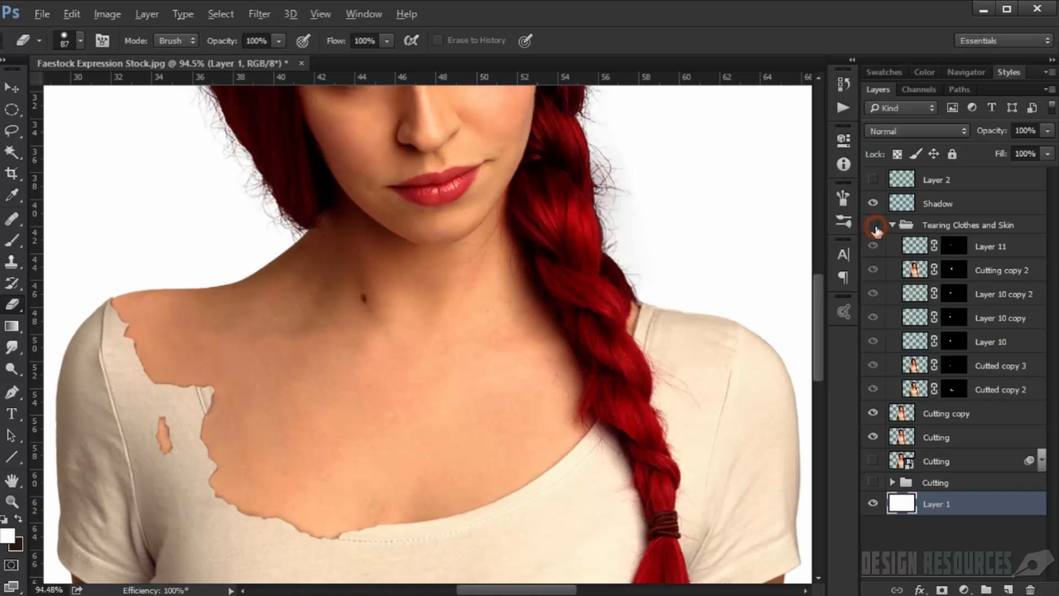
# - Compare the image with and without the Tearing Clothes and Skin group and the Shadow layer
pyautogui.click(874, 226)
pyautogui.click(874, 226)
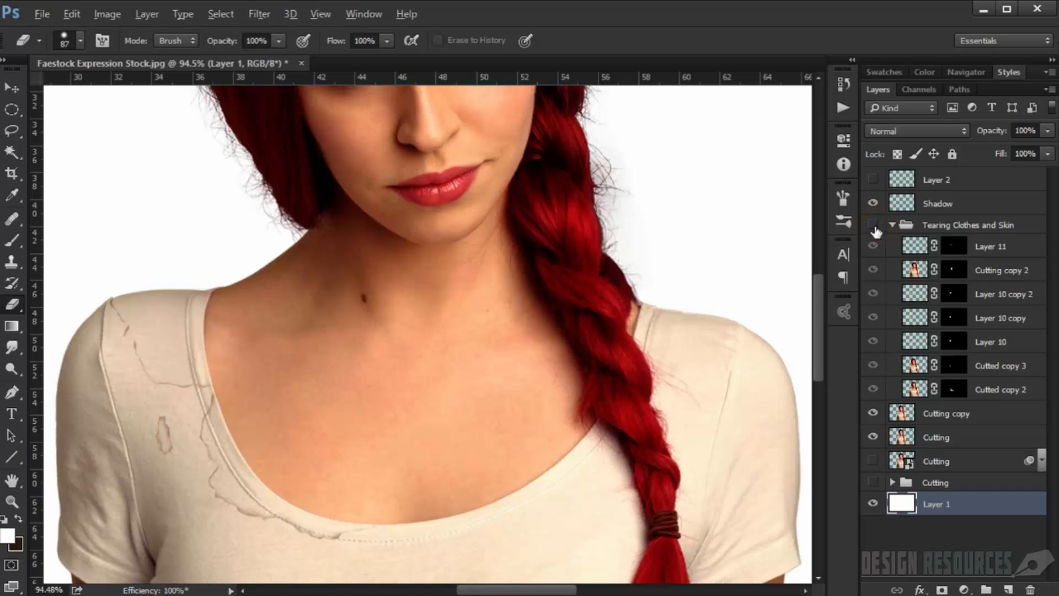
pyautogui.click(874, 226)
pyautogui.click(874, 226)
pyautogui.click(874, 226)
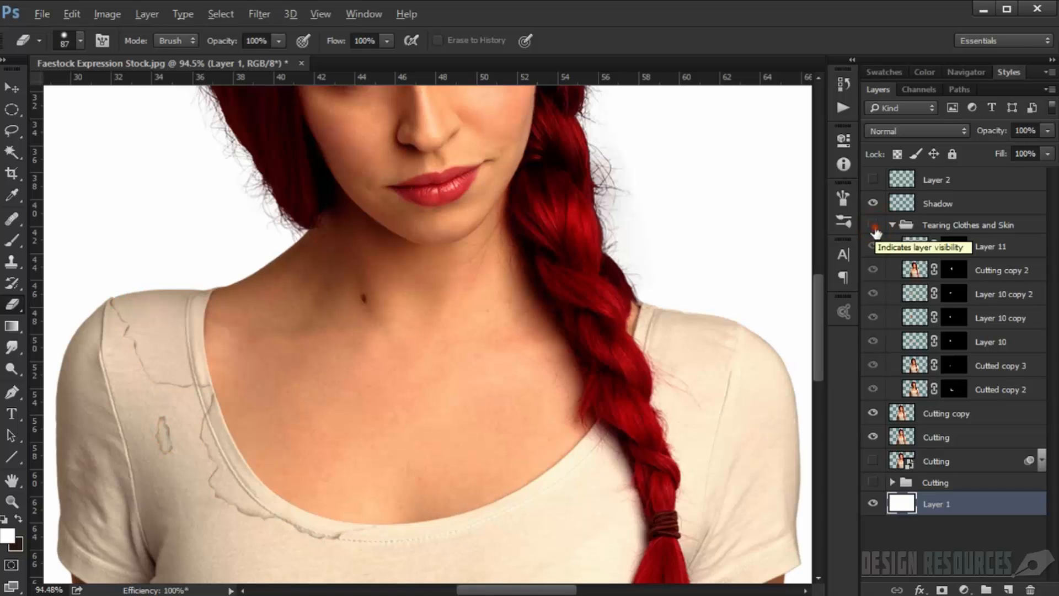
pyautogui.click(874, 226)
pyautogui.click(874, 226)
pyautogui.click(874, 226)
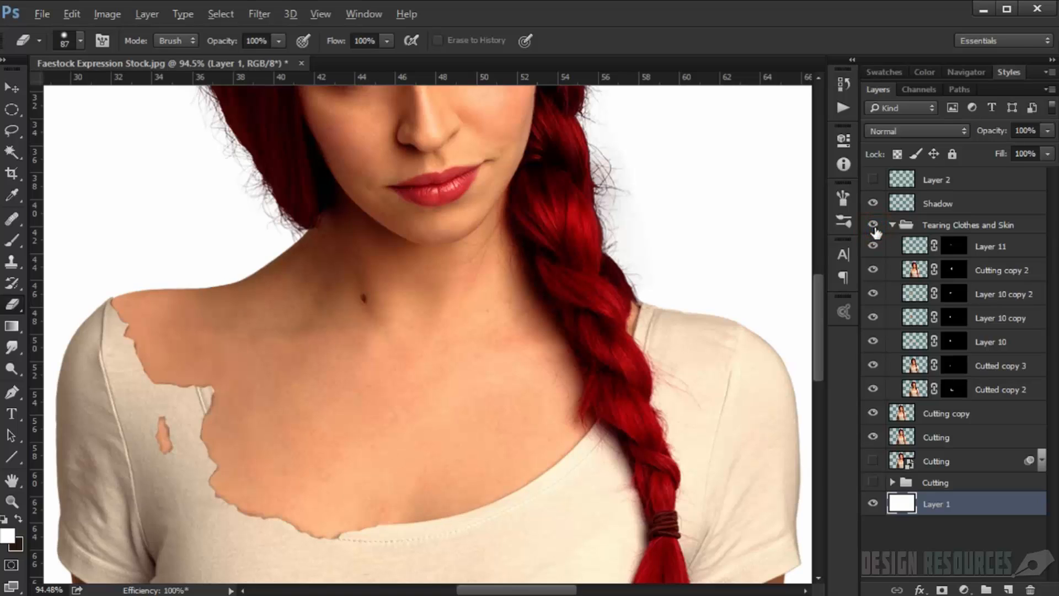
pyautogui.click(874, 226)
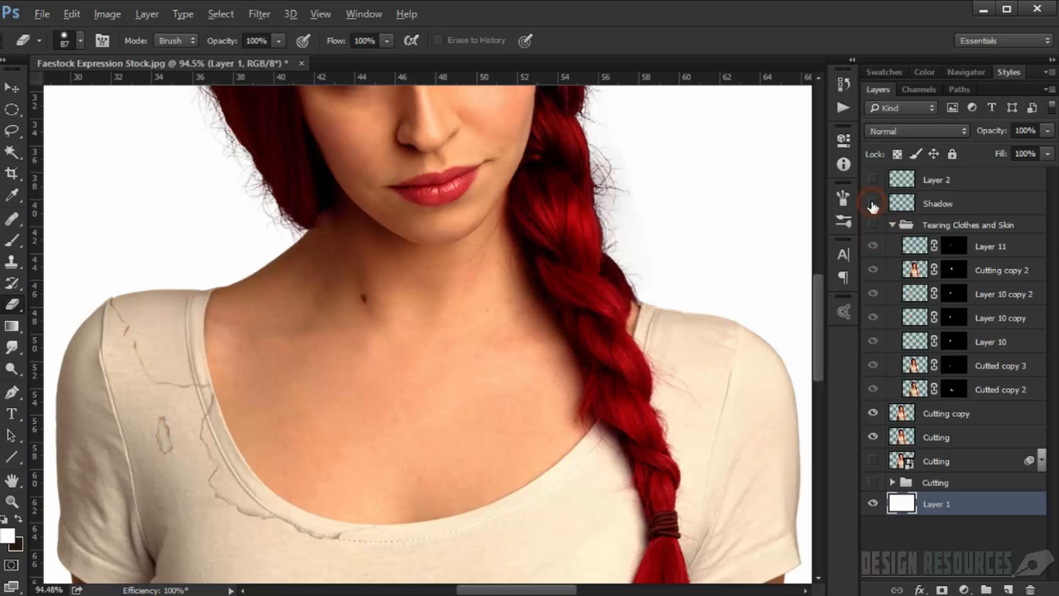
pyautogui.click(872, 203)
pyautogui.click(873, 204)
pyautogui.click(873, 224)
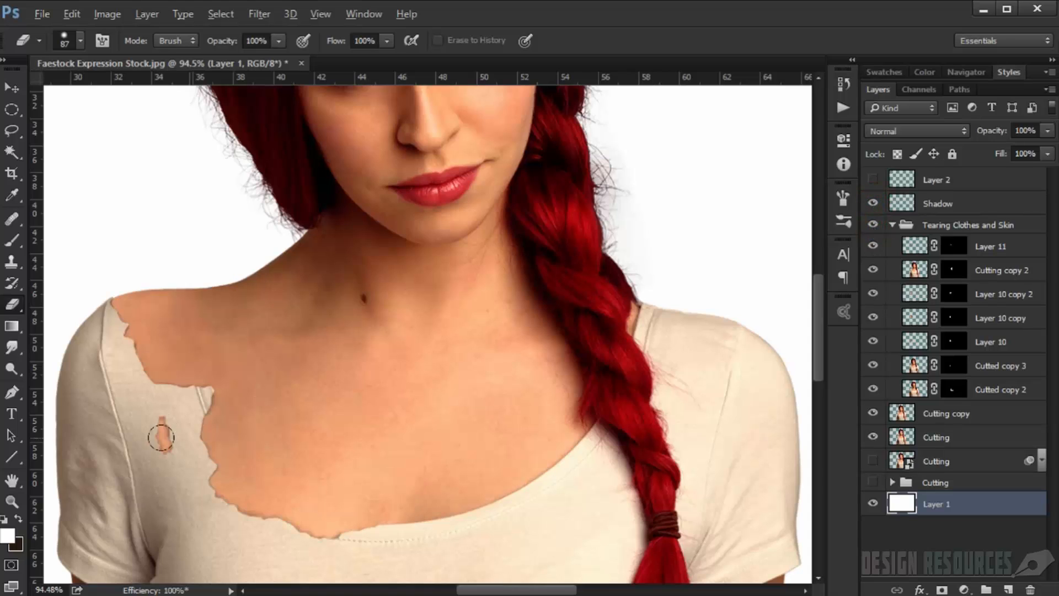
# - Examine the torn shirt and exposed shoulder in the full figure and in close-up
pyautogui.scroll(-3, 210, 432)
pyautogui.scroll(-1, 211, 433)
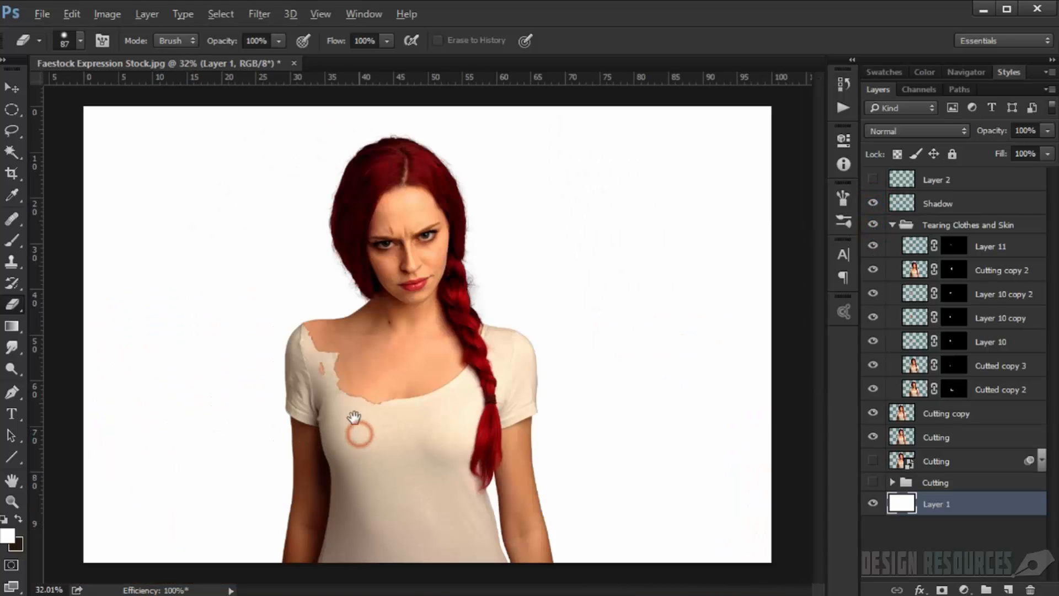
pyautogui.scroll(3, 358, 342)
pyautogui.scroll(3, 359, 354)
pyautogui.moveTo(376, 435); pyautogui.dragTo(332, 438)
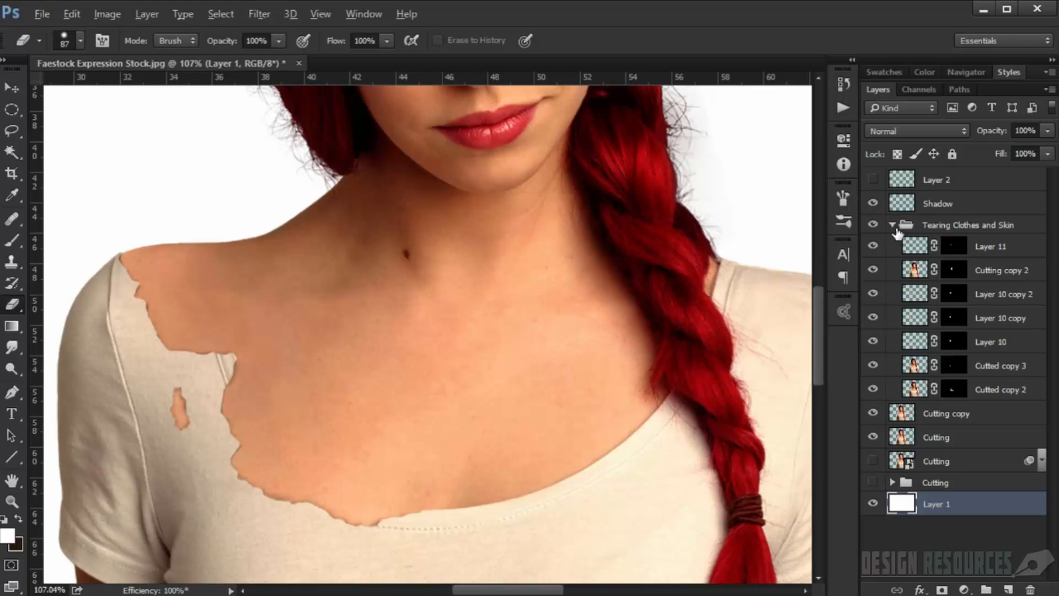
pyautogui.scroll(-4, 336, 234)
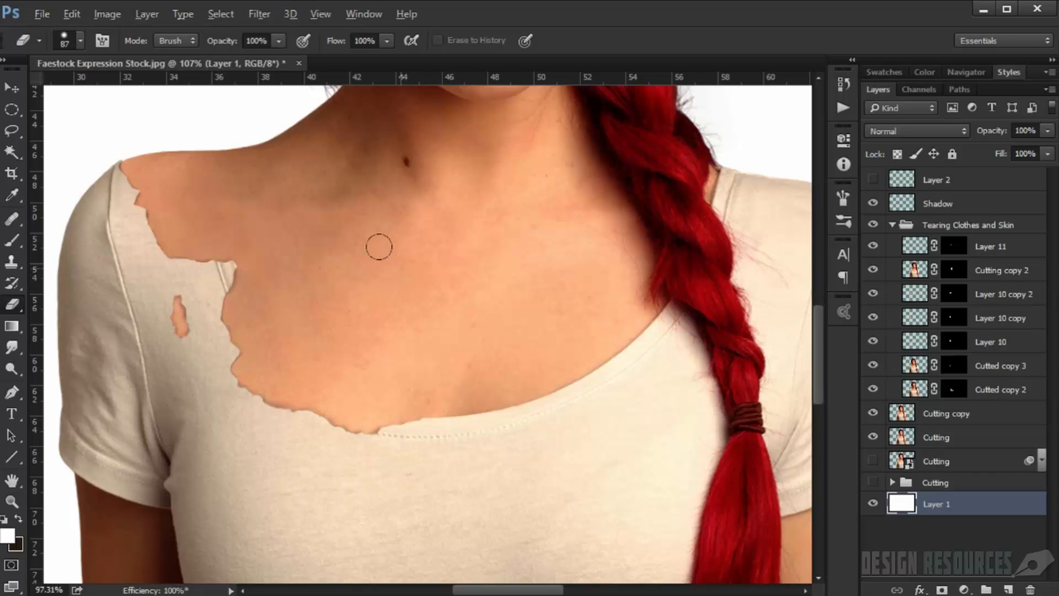
pyautogui.scroll(-5, 379, 245)
pyautogui.moveTo(445, 186); pyautogui.dragTo(302, 237)
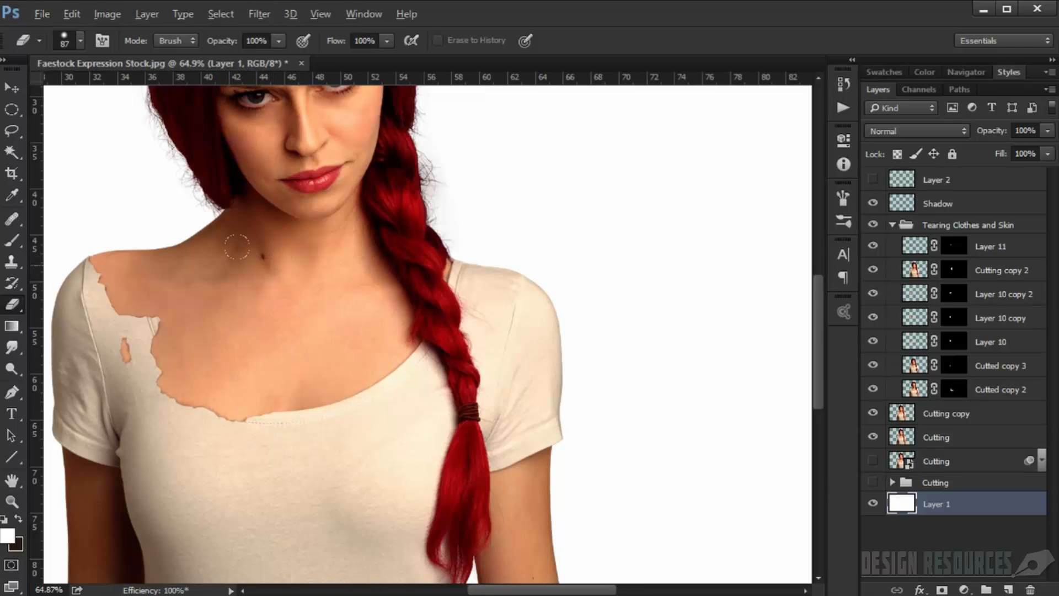
# - Place Vain.jpg from the Zombie Tutorial folder into the document at its original size
pyautogui.hotkey('alt', 'Tab')
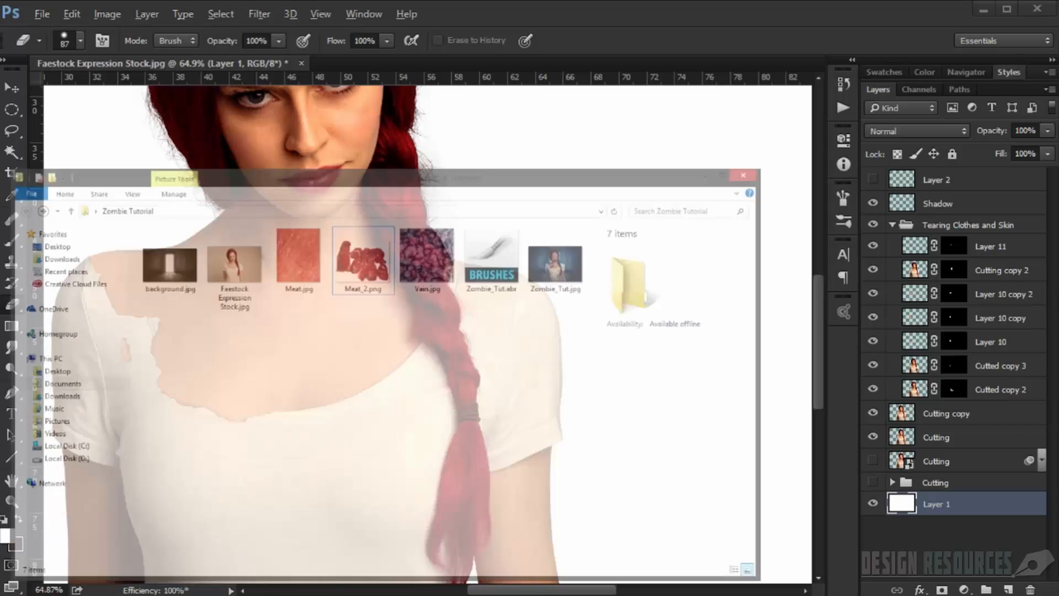
pyautogui.click(558, 150)
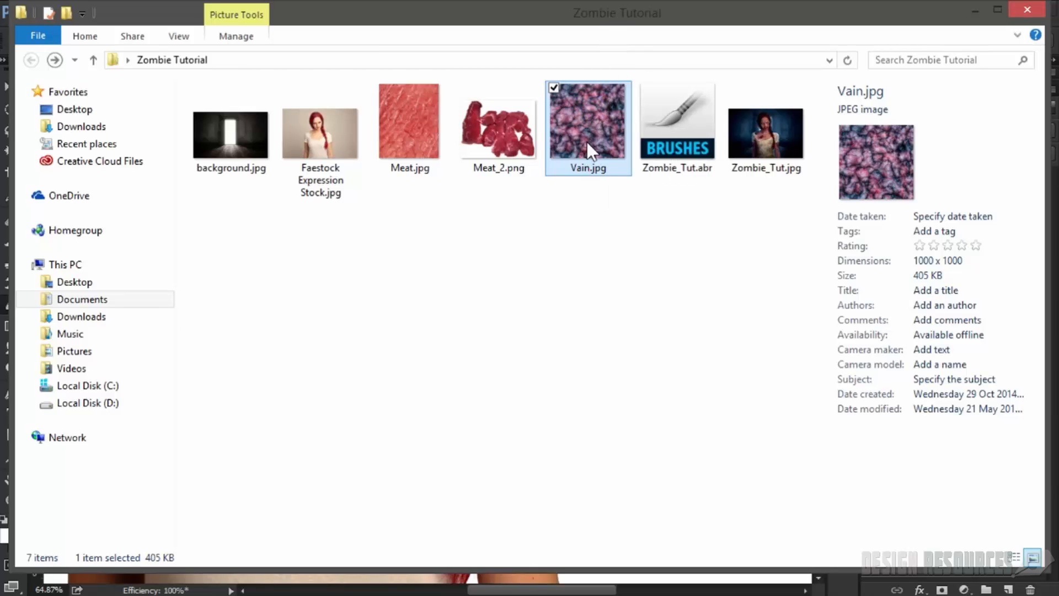
pyautogui.moveTo(586, 140); pyautogui.dragTo(499, 580)
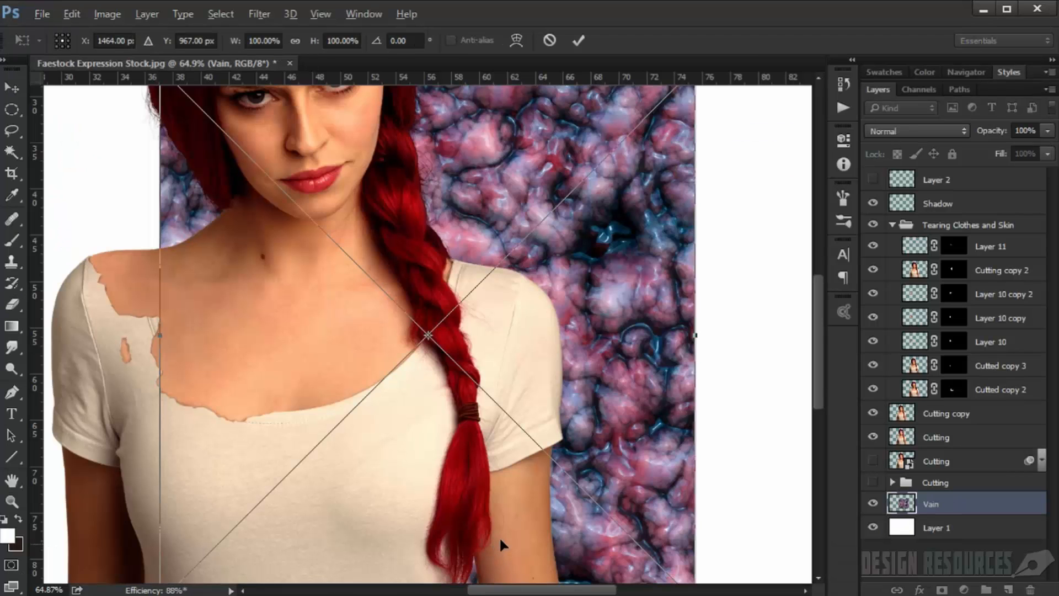
pyautogui.press('Return')
pyautogui.press('e')
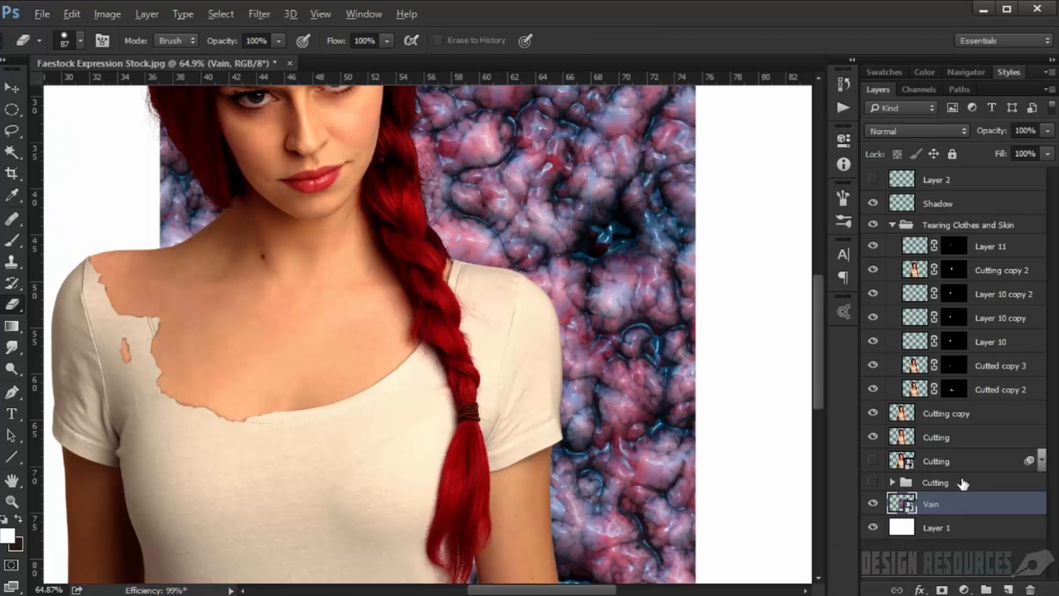
# - Move the Vain layer between the Shadow layer and the Tearing Clothes and Skin group, and collapse that group
pyautogui.moveTo(945, 510); pyautogui.dragTo(907, 221)
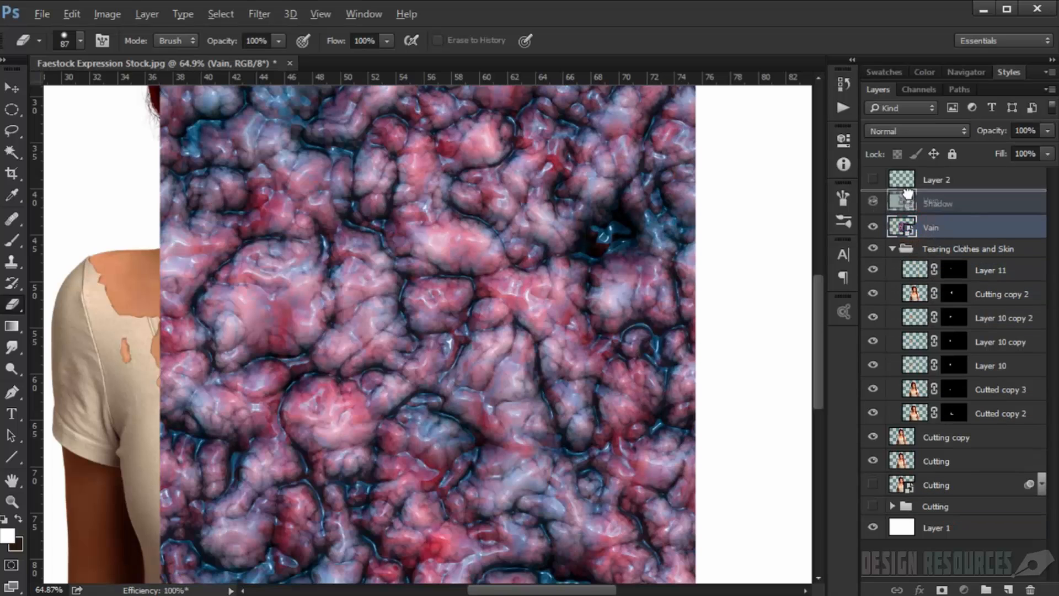
pyautogui.click(892, 249)
pyautogui.scroll(-4, 372, 346)
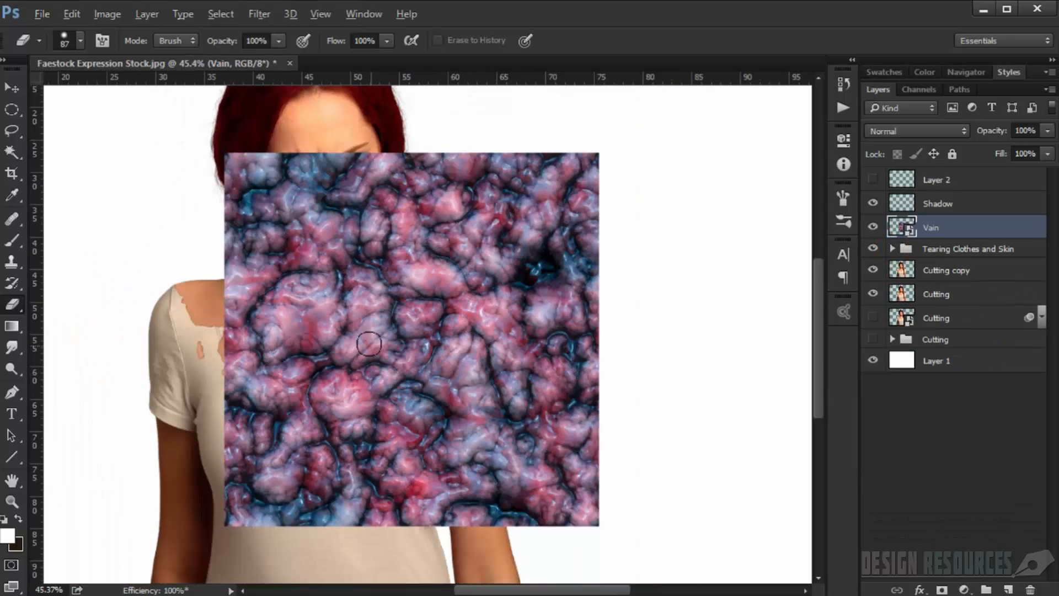
# - Move the Vain texture over the woman's torso and rotate it to about -115°
pyautogui.click(17, 84)
pyautogui.moveTo(459, 291)
pyautogui.mouseDown()
pyautogui.moveTo(410, 326)
pyautogui.moveTo(365, 333)
pyautogui.mouseUp()
pyautogui.hotkey('ctrl', 't')
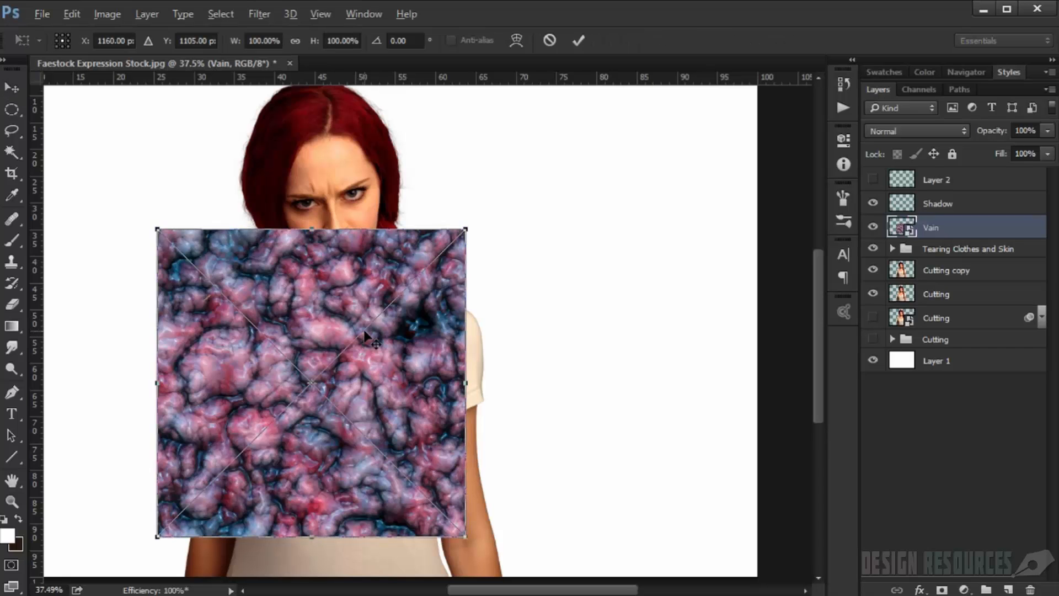
pyautogui.moveTo(474, 175); pyautogui.dragTo(170, 347)
# - Set the Vain layer's opacity to 60% so the body shows through for positioning
pyautogui.moveTo(1000, 133); pyautogui.dragTo(976, 134)
pyautogui.scroll(2, 281, 313)
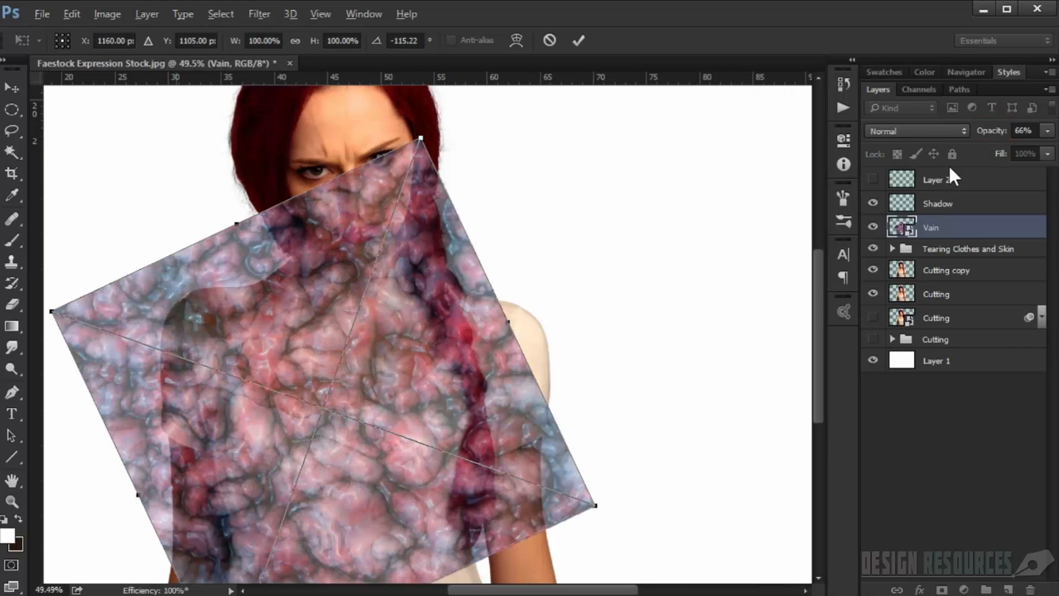
pyautogui.click(1023, 130)
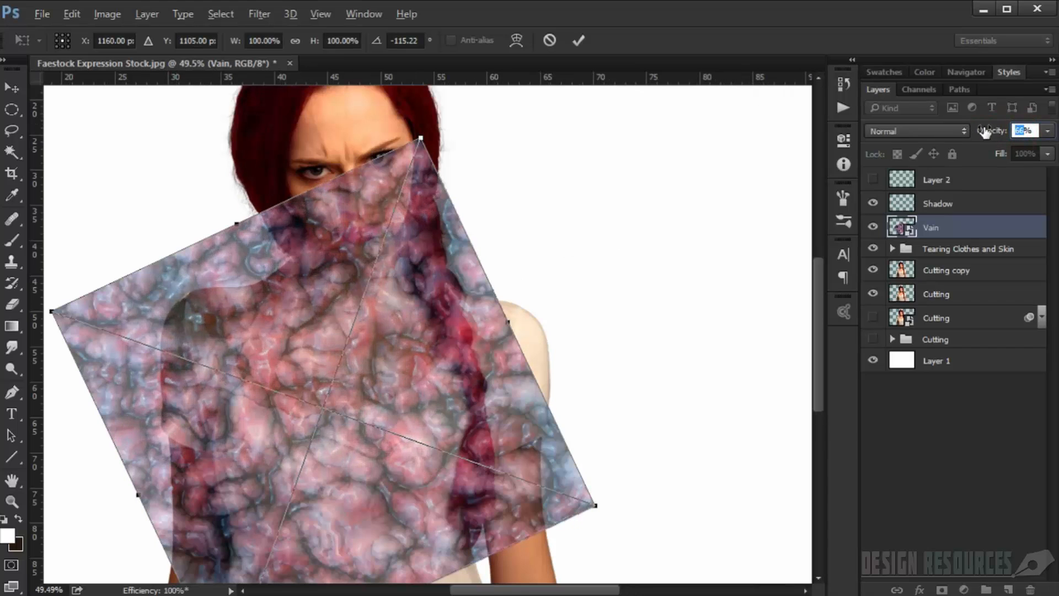
pyautogui.write('60')
pyautogui.press('Return')
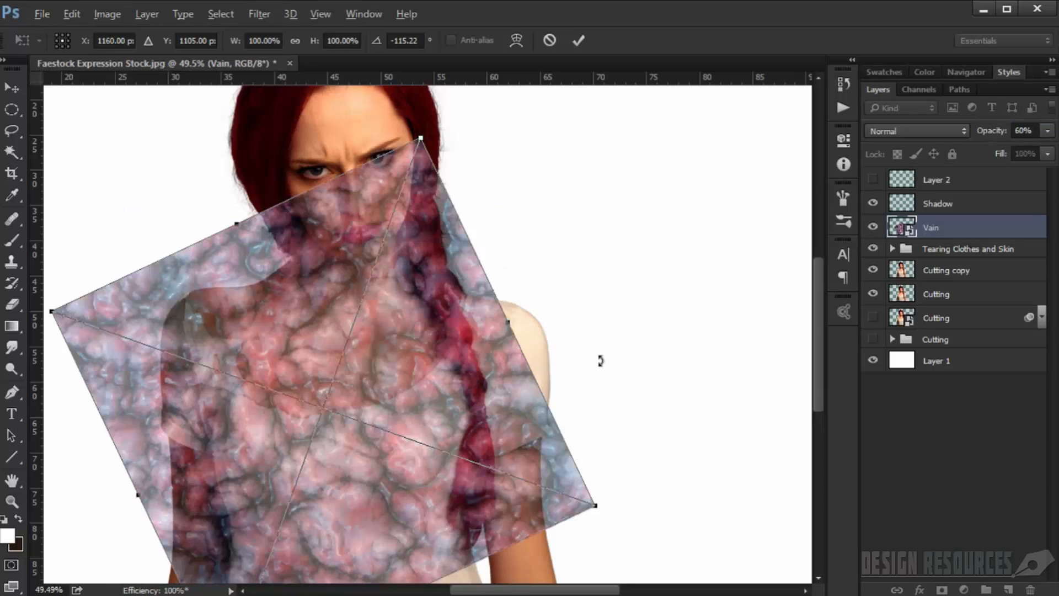
# - Scale the Vain texture to about 73%, rotate it to about -127°, and fit it over the neck, shoulder and chest
pyautogui.moveTo(349, 376); pyautogui.dragTo(375, 375)
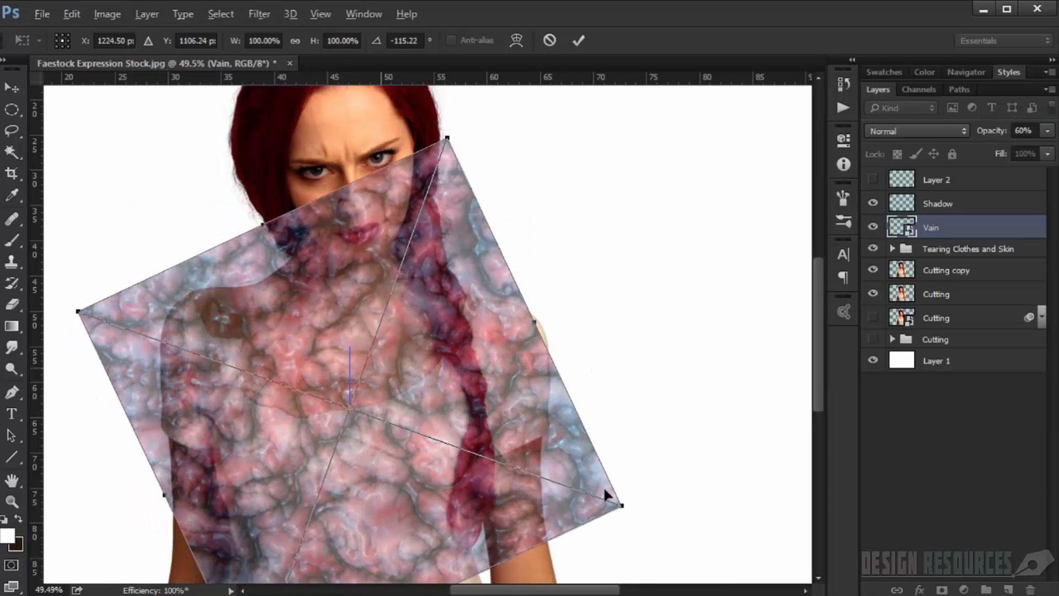
pyautogui.moveTo(614, 505); pyautogui.dragTo(544, 456)
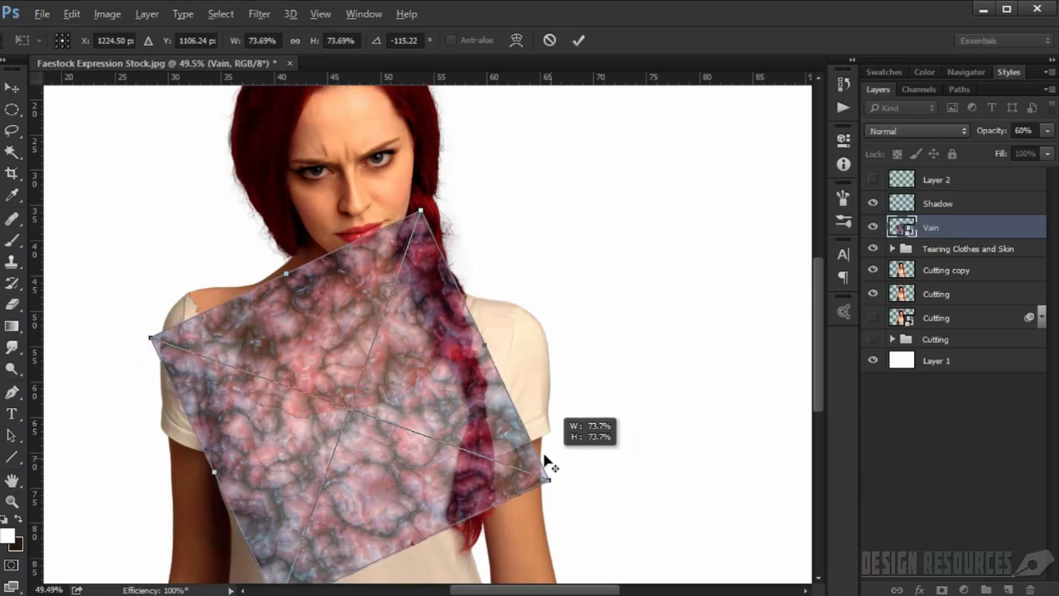
pyautogui.moveTo(461, 459); pyautogui.dragTo(425, 406)
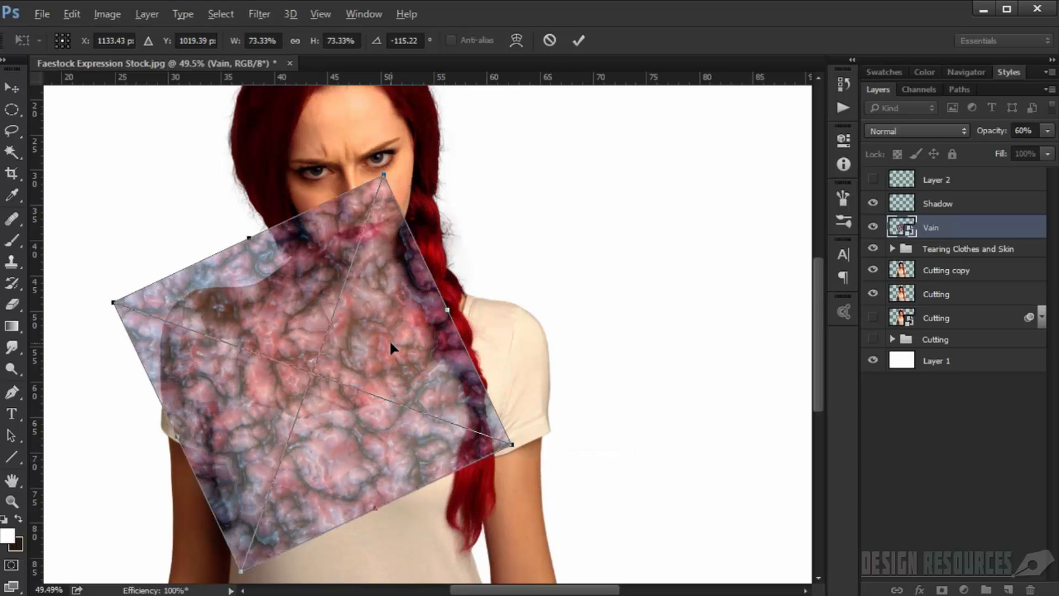
pyautogui.moveTo(391, 344); pyautogui.dragTo(403, 344)
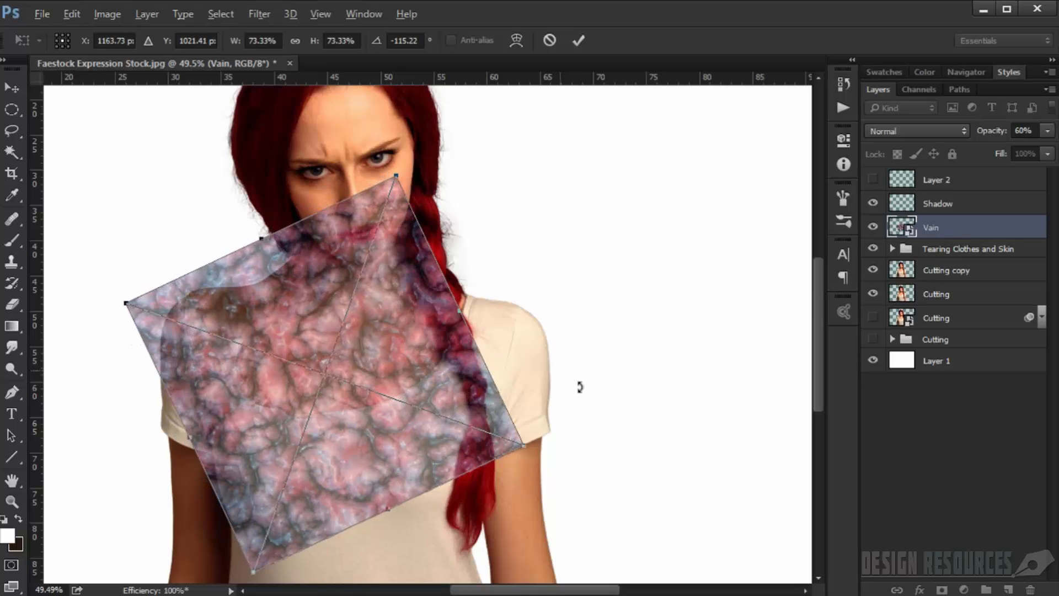
pyautogui.moveTo(579, 387); pyautogui.dragTo(581, 333)
pyautogui.moveTo(433, 385); pyautogui.dragTo(427, 381)
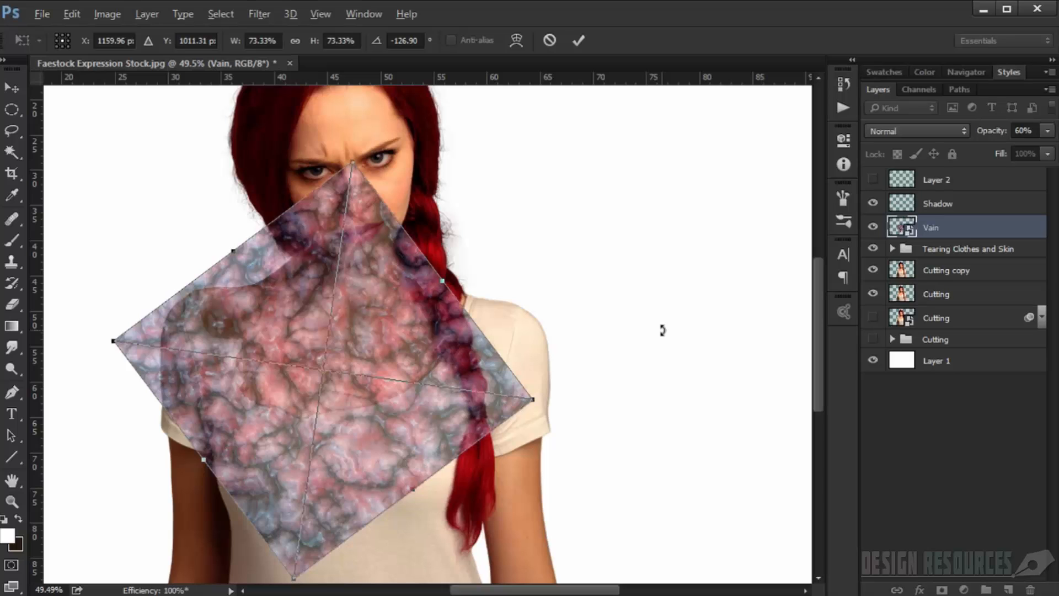
pyautogui.press('Return')
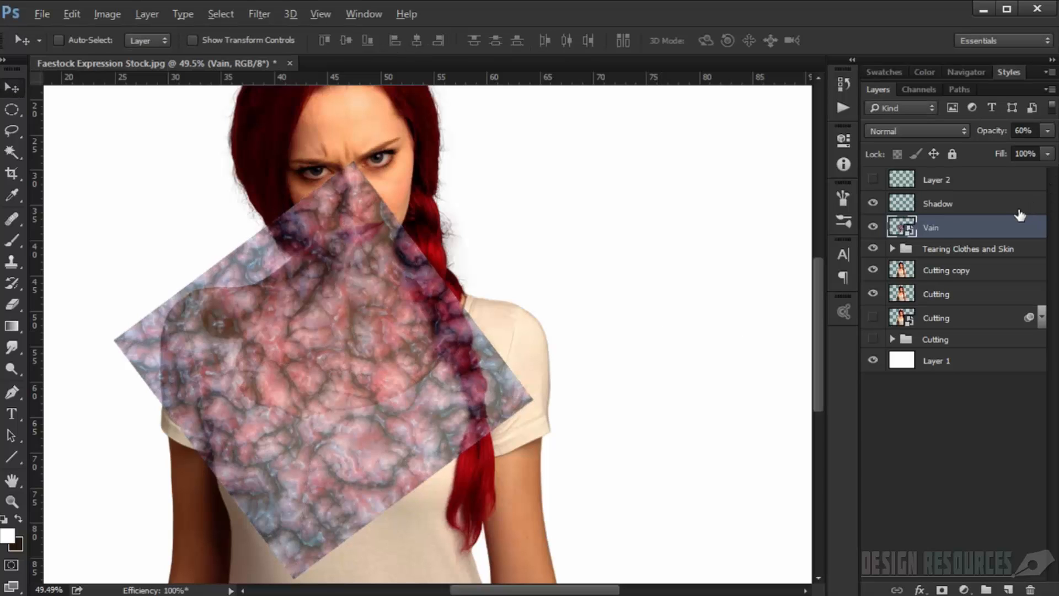
# - Duplicate the Vain layer, hiding the original, and add a black layer mask to the copy
pyautogui.hotkey('ctrl', 'j')
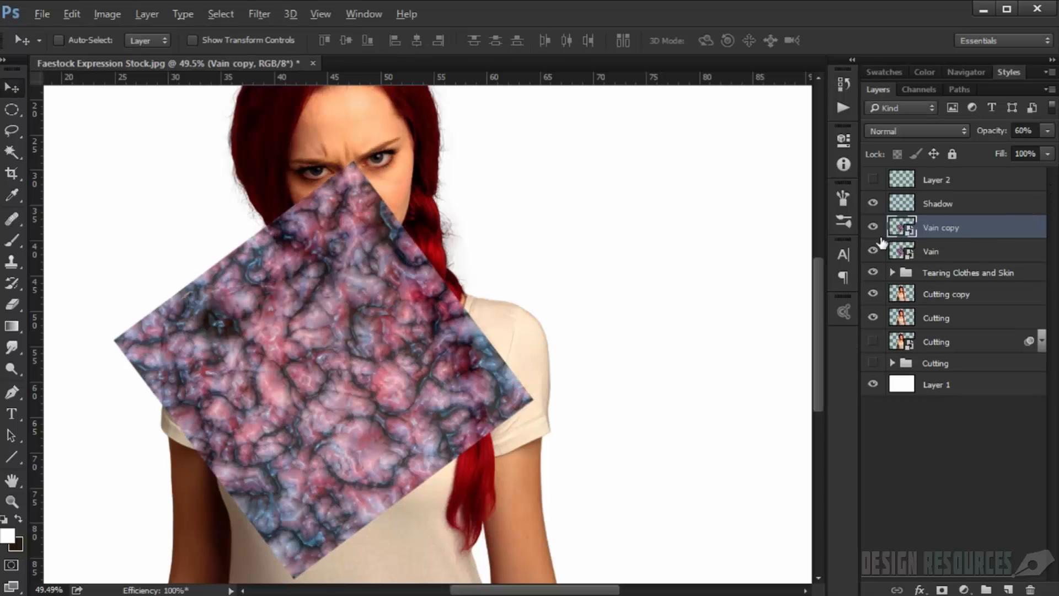
pyautogui.click(873, 251)
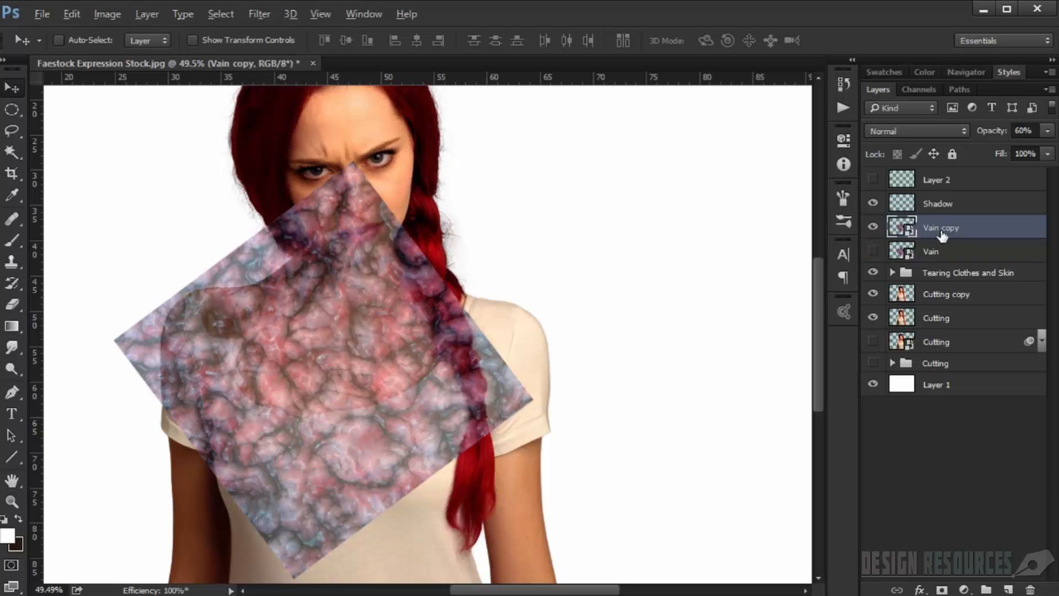
pyautogui.keyDown('alt'); pyautogui.click(941, 590); pyautogui.keyUp('alt')
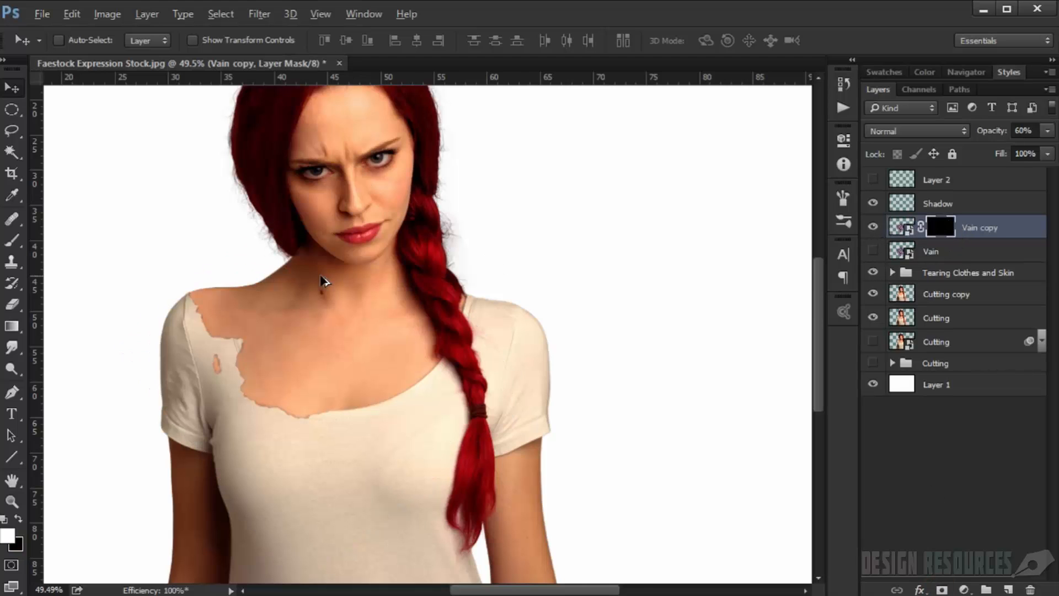
# - Set up the Brush tool with a 60 px tip, 54% opacity and 57% flow for painting the shoulder mask
pyautogui.scroll(5, 324, 281)
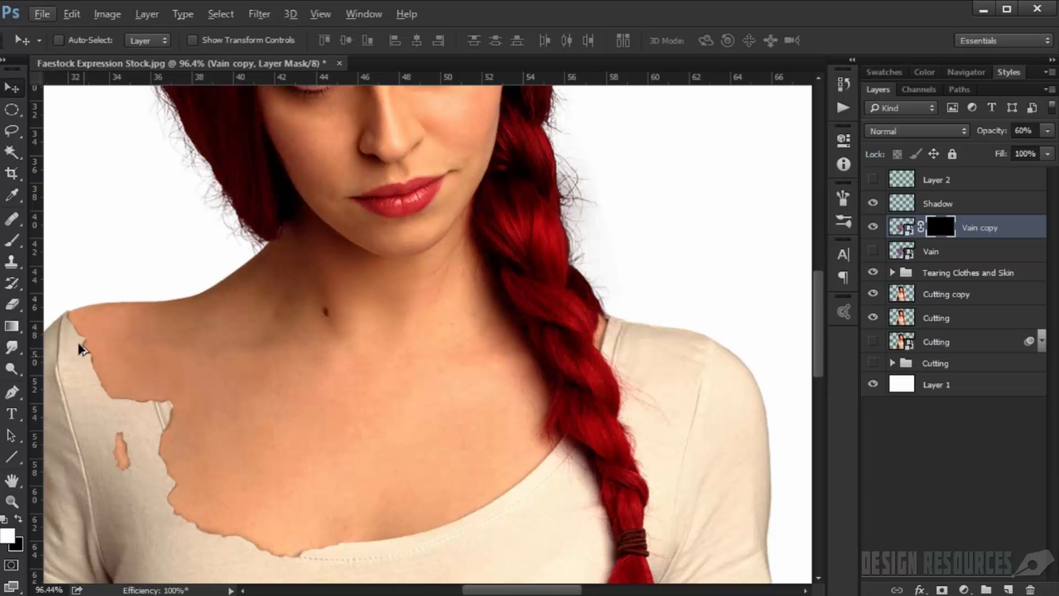
pyautogui.scroll(2, 161, 326)
pyautogui.click(12, 241)
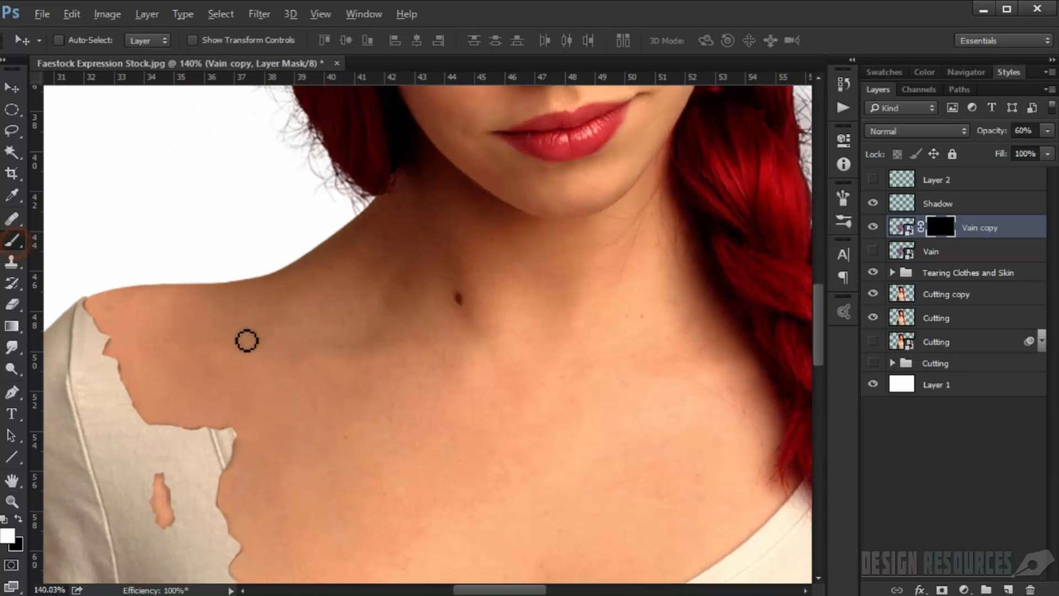
pyautogui.scroll(3, 247, 337)
pyautogui.keyDown('alt'); pyautogui.rightClick(220, 333); pyautogui.keyUp('alt')
pyautogui.moveTo(173, 337); pyautogui.dragTo(298, 319)
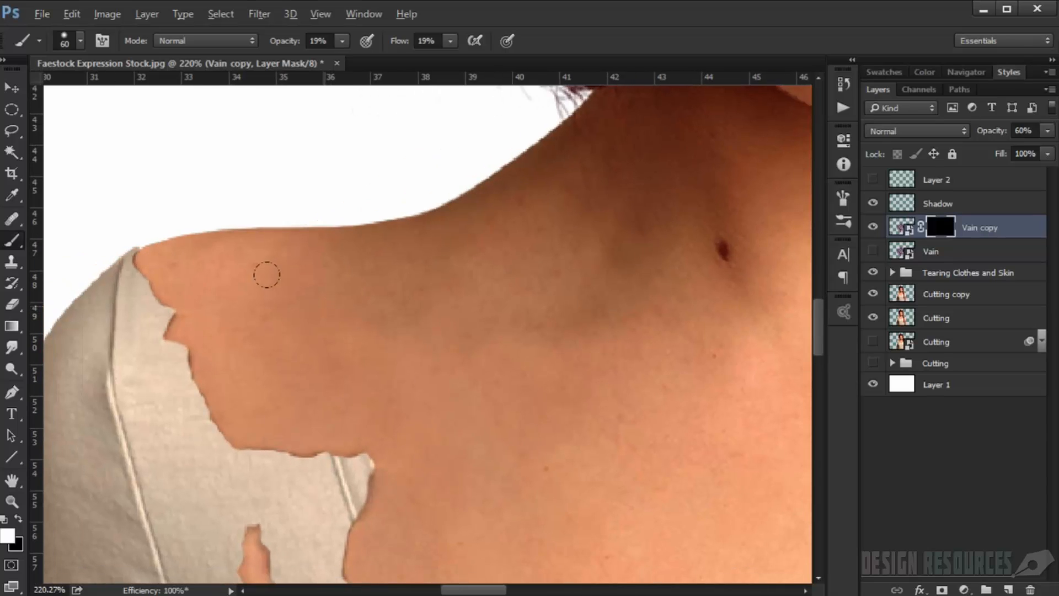
pyautogui.click(313, 41)
pyautogui.write('71')
pyautogui.press('Return')
pyautogui.click(426, 41)
pyautogui.write('57')
pyautogui.press('Return')
pyautogui.moveTo(289, 49); pyautogui.dragTo(278, 46)
# - Load the Cutting layer's outline as a selection and target the Vain copy's layer mask
pyautogui.moveTo(914, 320); pyautogui.dragTo(910, 330)
pyautogui.keyDown('ctrl'); pyautogui.click(909, 326); pyautogui.keyUp('ctrl')
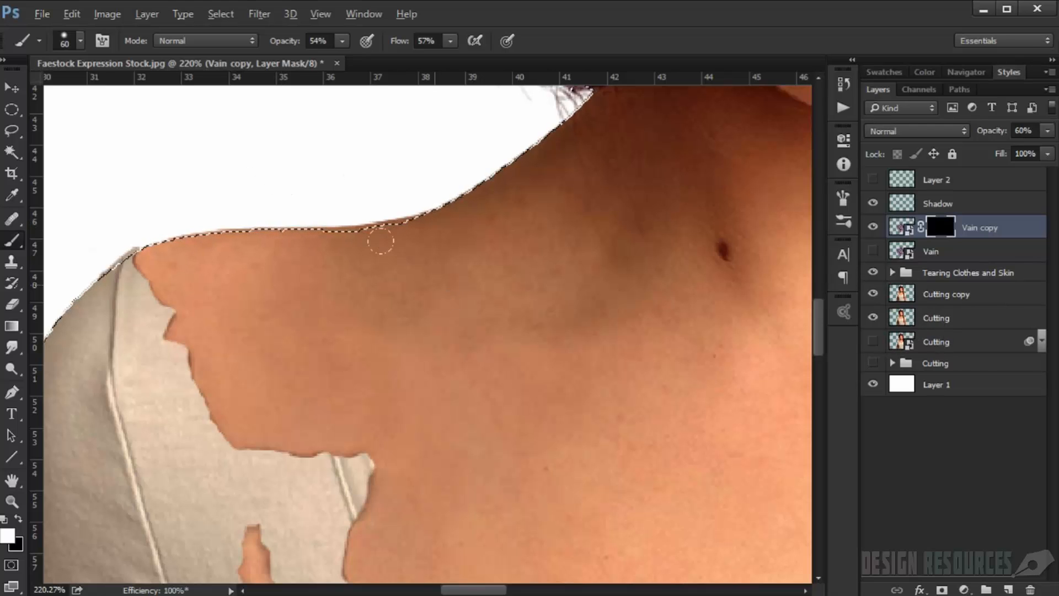
pyautogui.scroll(-2, 435, 260)
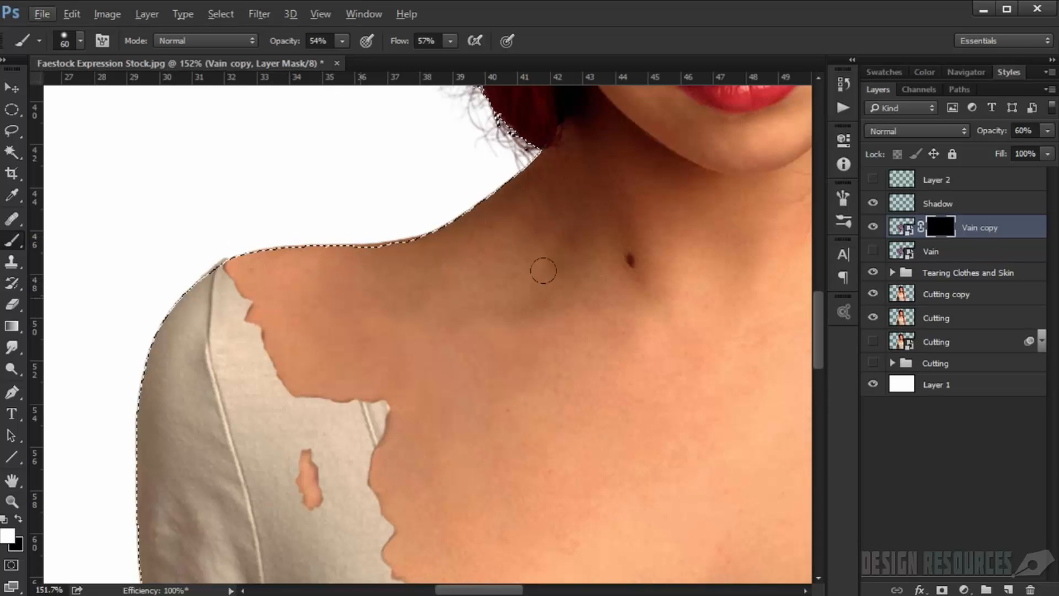
pyautogui.click(940, 229)
pyautogui.scroll(3, 254, 322)
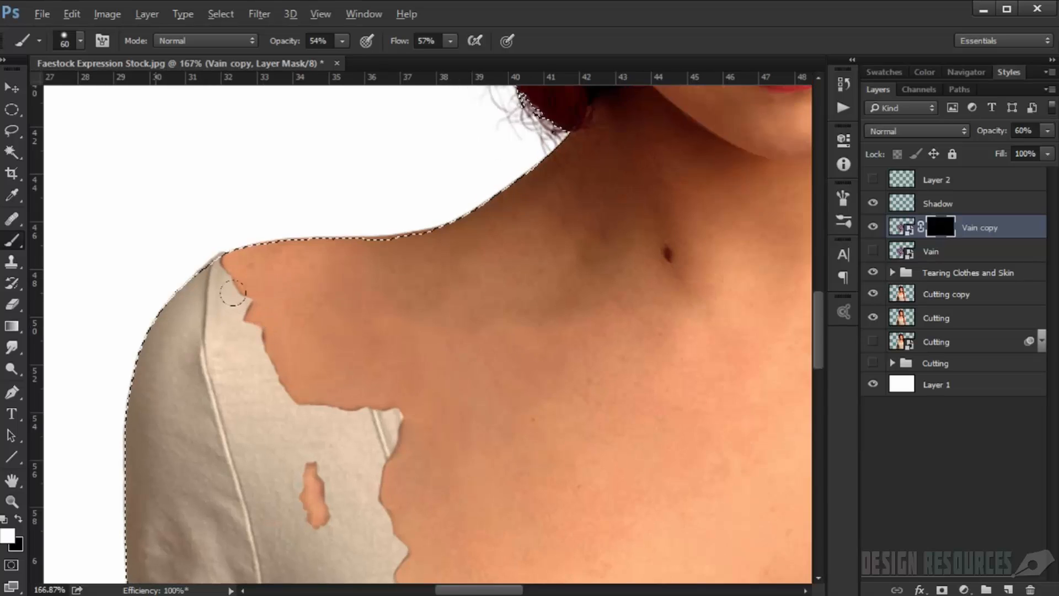
# - Paint white on the Vain copy's layer mask to reveal the texture across the shoulder and collarbone, reducing the brush to 46 px
pyautogui.moveTo(414, 321); pyautogui.dragTo(375, 283)
pyautogui.moveTo(501, 323)
pyautogui.mouseDown()
pyautogui.moveTo(634, 336)
pyautogui.moveTo(545, 237)
pyautogui.moveTo(646, 161)
pyautogui.moveTo(302, 272)
pyautogui.moveTo(279, 255)
pyautogui.moveTo(317, 344)
pyautogui.moveTo(403, 394)
pyautogui.moveTo(452, 380)
pyautogui.moveTo(382, 296)
pyautogui.mouseUp()
pyautogui.keyDown('alt'); pyautogui.rightClick(602, 244); pyautogui.keyUp('alt')
pyautogui.moveTo(427, 246)
pyautogui.mouseDown()
pyautogui.moveTo(229, 227)
pyautogui.moveTo(341, 381)
pyautogui.moveTo(476, 384)
pyautogui.moveTo(468, 449)
pyautogui.mouseUp()
pyautogui.moveTo(586, 292)
pyautogui.mouseDown()
pyautogui.moveTo(675, 202)
pyautogui.moveTo(629, 138)
pyautogui.moveTo(574, 161)
pyautogui.mouseUp()
pyautogui.moveTo(686, 203); pyautogui.dragTo(590, 449)
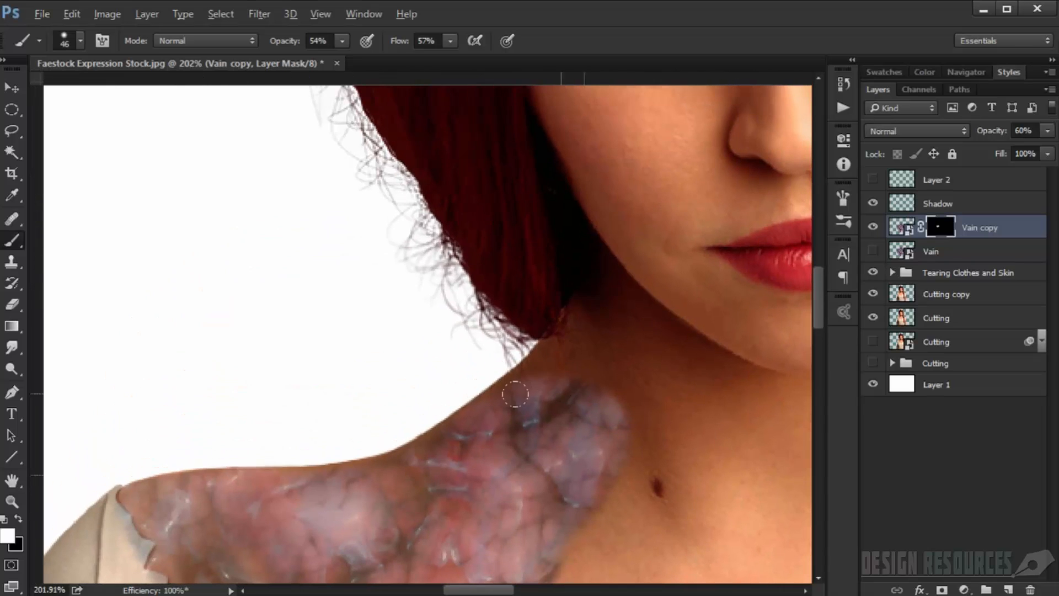
# - Extend the revealed texture up the neck to the jawline and down over the upper chest beside the torn sleeve
pyautogui.moveTo(474, 386)
pyautogui.mouseDown()
pyautogui.moveTo(599, 320)
pyautogui.moveTo(657, 373)
pyautogui.moveTo(696, 388)
pyautogui.mouseUp()
pyautogui.moveTo(653, 447); pyautogui.dragTo(636, 357)
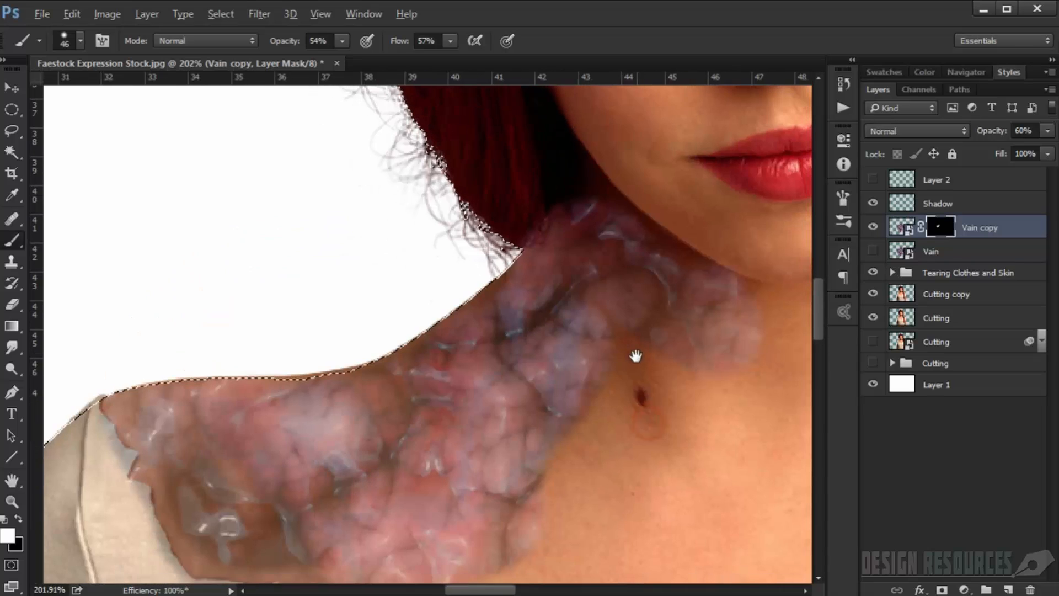
pyautogui.moveTo(645, 419)
pyautogui.mouseDown()
pyautogui.moveTo(630, 364)
pyautogui.moveTo(577, 488)
pyautogui.moveTo(516, 546)
pyautogui.mouseUp()
pyautogui.moveTo(500, 460); pyautogui.dragTo(527, 339)
pyautogui.moveTo(554, 422)
pyautogui.mouseDown()
pyautogui.moveTo(537, 461)
pyautogui.moveTo(394, 485)
pyautogui.moveTo(343, 537)
pyautogui.moveTo(338, 451)
pyautogui.mouseUp()
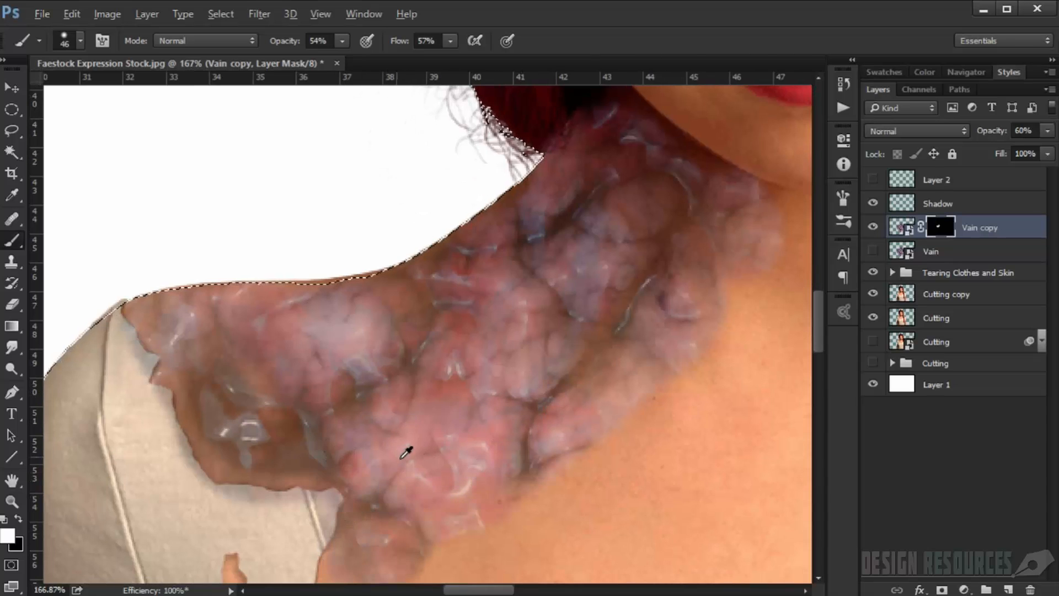
pyautogui.scroll(-5, 404, 449)
pyautogui.scroll(5, 362, 402)
pyautogui.moveTo(370, 344)
pyautogui.mouseDown()
pyautogui.moveTo(291, 320)
pyautogui.moveTo(206, 353)
pyautogui.moveTo(347, 496)
pyautogui.mouseUp()
pyautogui.scroll(-4, 601, 327)
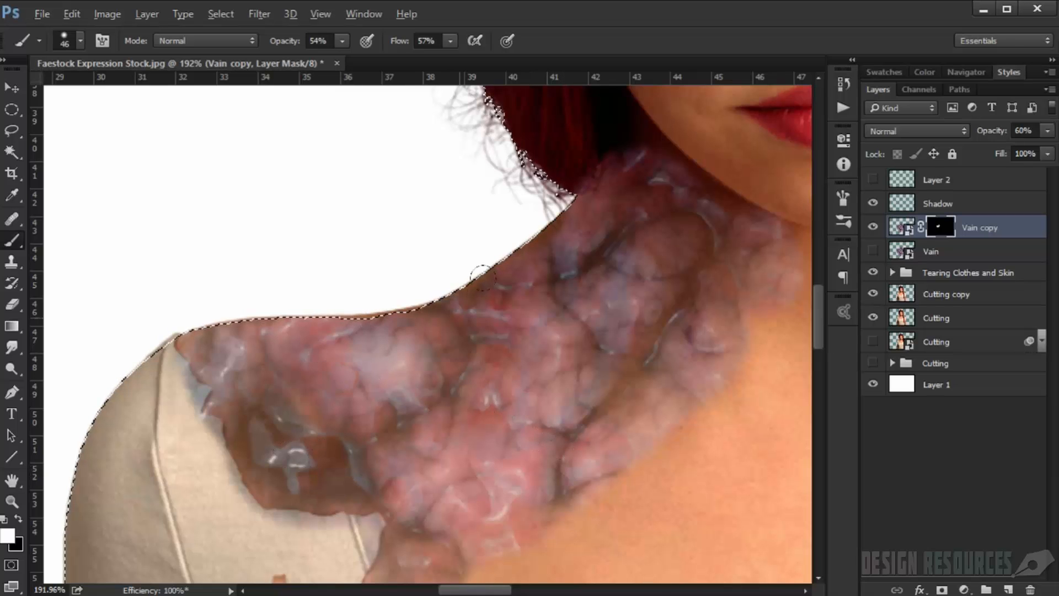
pyautogui.scroll(-3, 603, 353)
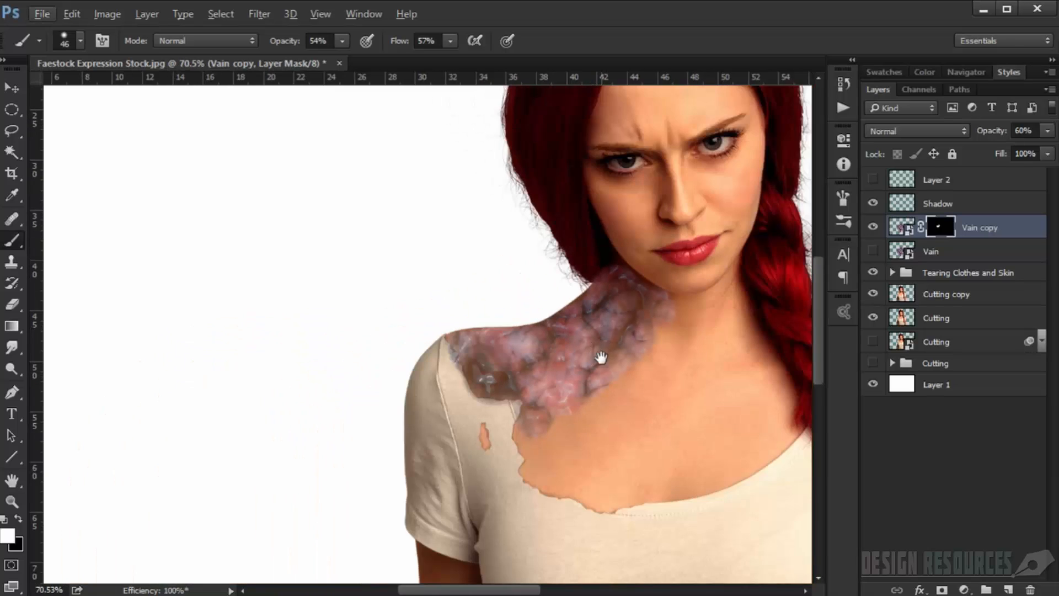
pyautogui.scroll(-2, 531, 291)
# - Fade the texture's border along the neck and chest with a black 73 px brush at 52% opacity and 39% flow
pyautogui.scroll(5, 548, 248)
pyautogui.moveTo(568, 181)
pyautogui.mouseDown()
pyautogui.moveTo(540, 257)
pyautogui.moveTo(575, 231)
pyautogui.mouseUp()
pyautogui.press('x')
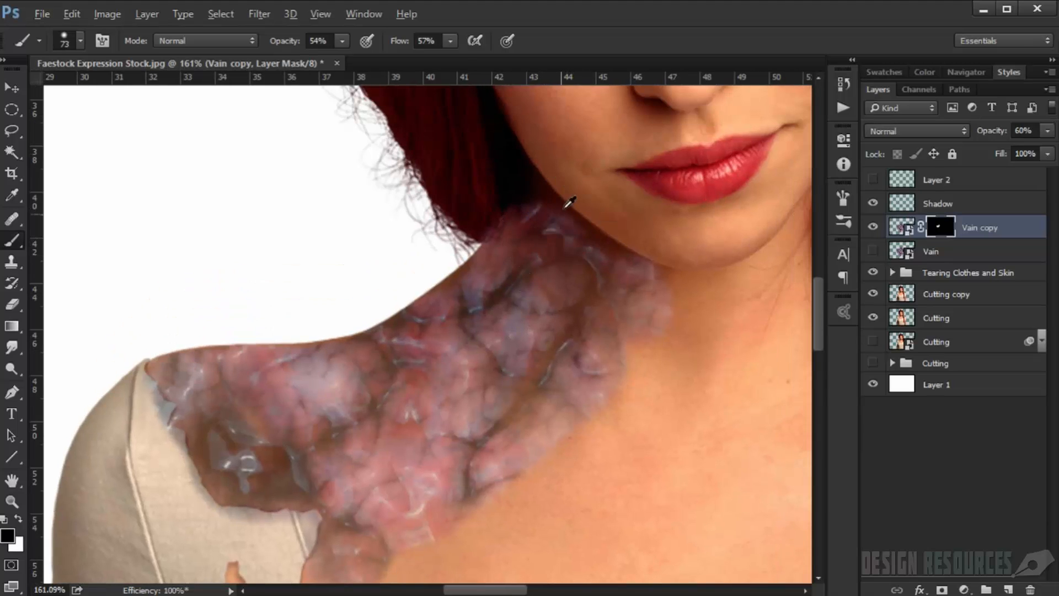
pyautogui.click(540, 189)
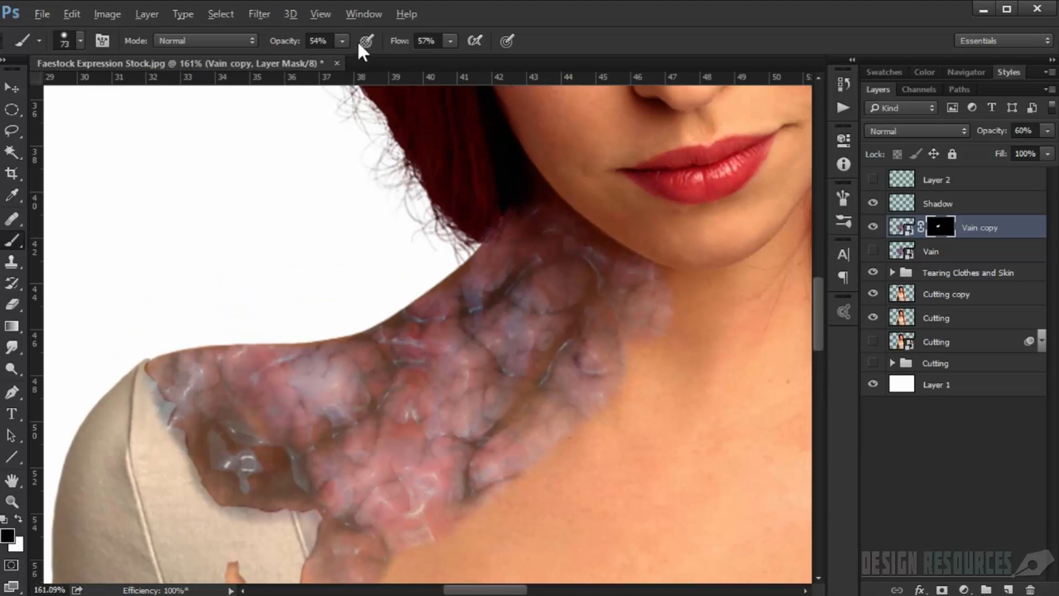
pyautogui.moveTo(294, 46); pyautogui.dragTo(290, 45)
pyautogui.moveTo(608, 222)
pyautogui.mouseDown()
pyautogui.moveTo(602, 247)
pyautogui.moveTo(613, 304)
pyautogui.moveTo(572, 385)
pyautogui.moveTo(543, 406)
pyautogui.mouseUp()
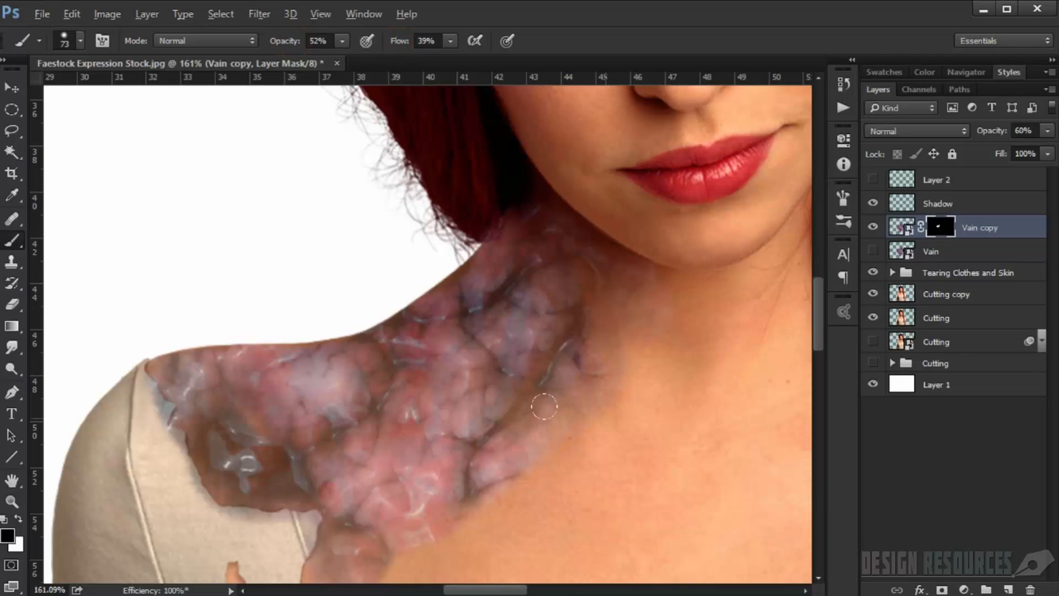
pyautogui.moveTo(478, 470)
pyautogui.mouseDown()
pyautogui.moveTo(308, 554)
pyautogui.moveTo(264, 505)
pyautogui.mouseUp()
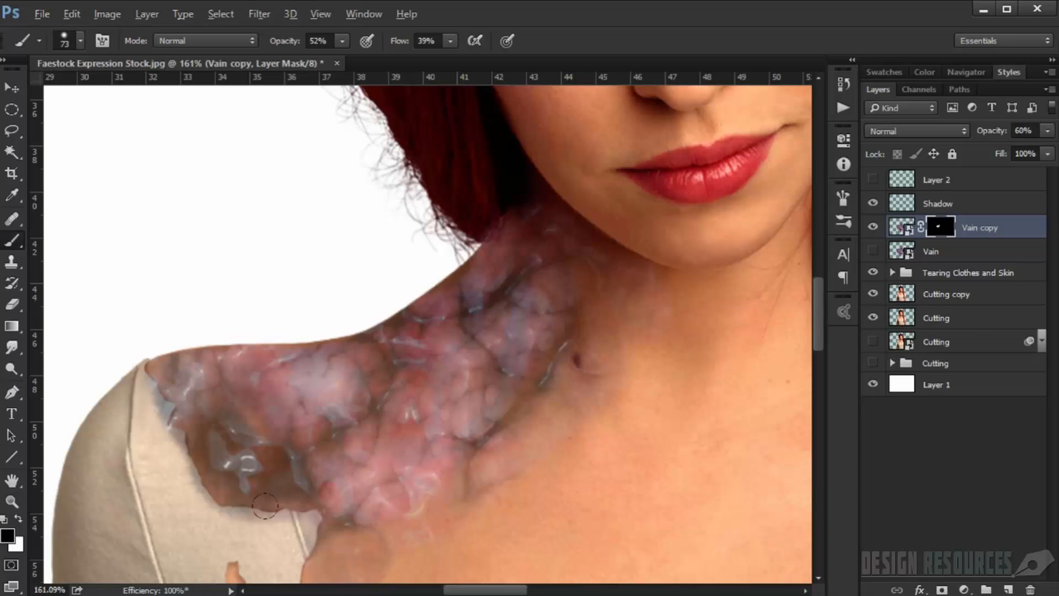
# - Mask out texture along the torn sleeve and the shoulder's top edge, and thin the bright shoulder patch with a 47 px brush
pyautogui.moveTo(140, 332)
pyautogui.mouseDown()
pyautogui.moveTo(98, 384)
pyautogui.moveTo(135, 475)
pyautogui.moveTo(160, 508)
pyautogui.mouseUp()
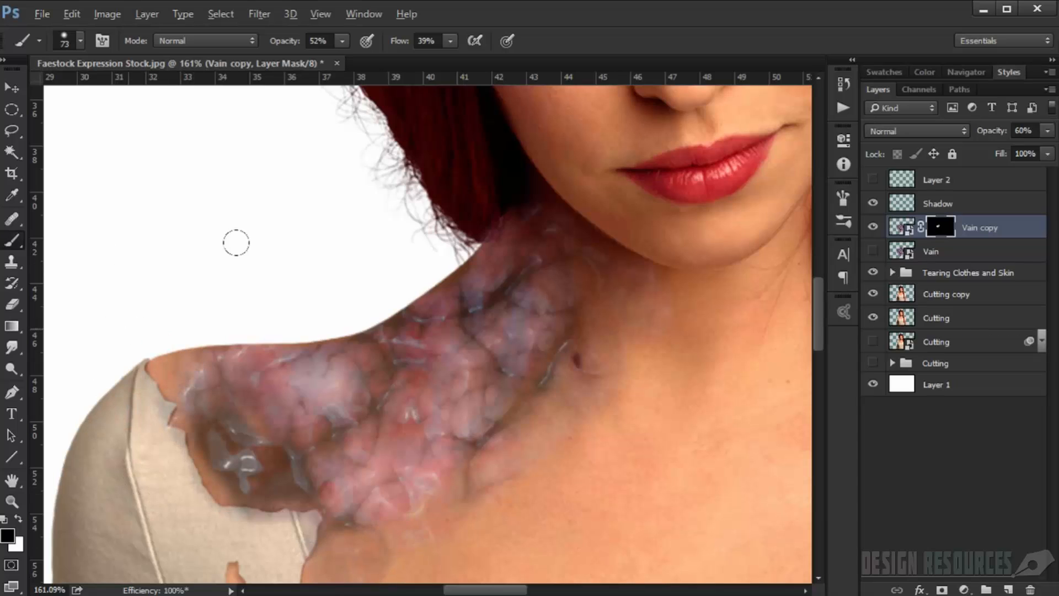
pyautogui.moveTo(478, 248); pyautogui.dragTo(353, 345)
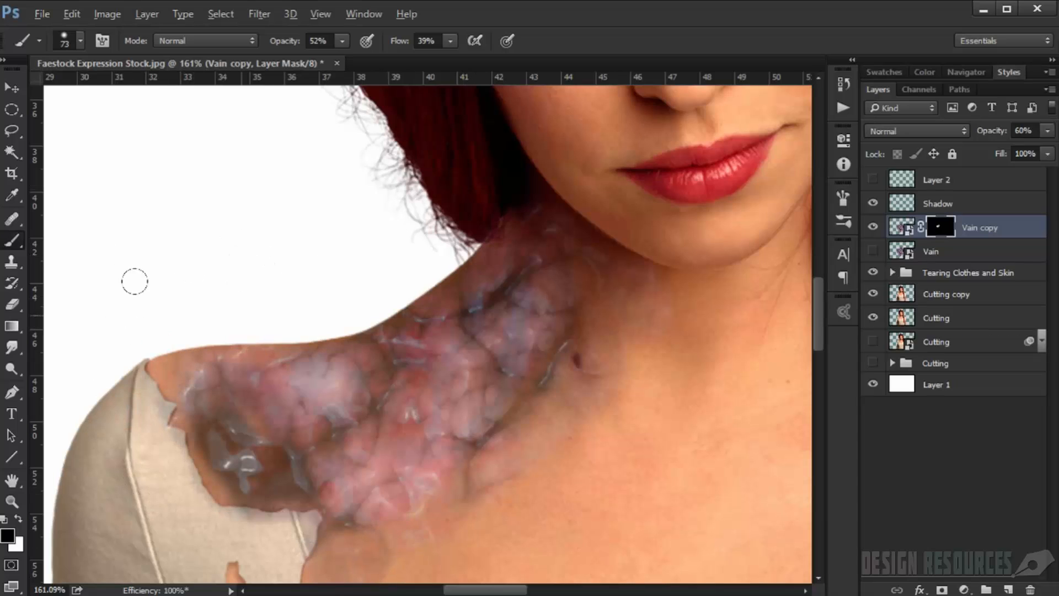
pyautogui.moveTo(165, 353); pyautogui.dragTo(219, 367)
pyautogui.keyDown('alt'); pyautogui.rightClick(305, 392); pyautogui.keyUp('alt')
pyautogui.moveTo(306, 389)
pyautogui.mouseDown()
pyautogui.moveTo(326, 381)
pyautogui.moveTo(269, 361)
pyautogui.mouseUp()
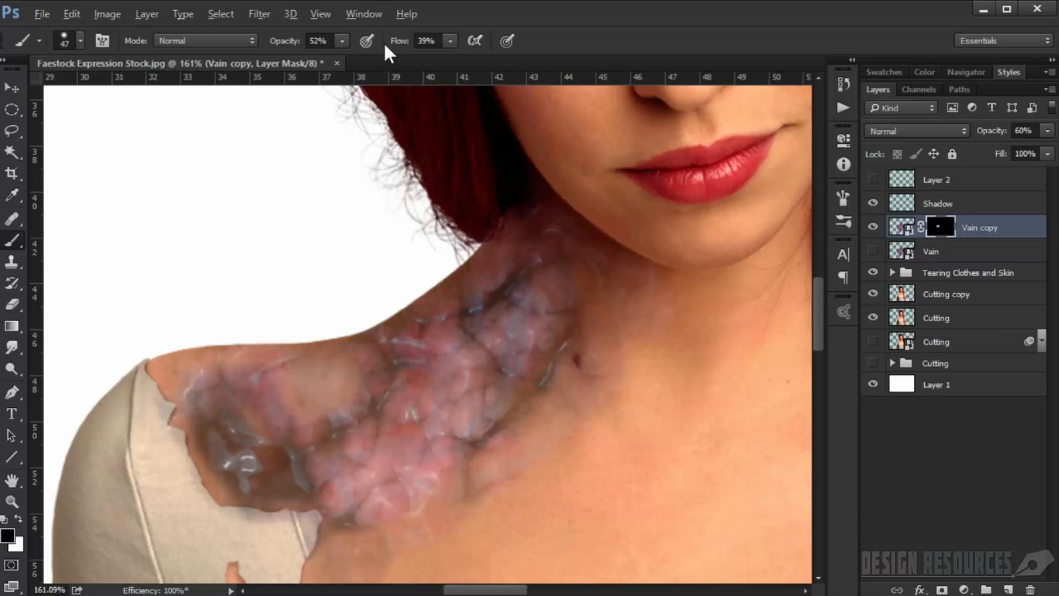
# - Soften the shoulder texture on the mask with a 78 px brush at 22% opacity and 23% flow
pyautogui.moveTo(383, 42); pyautogui.dragTo(375, 41)
pyautogui.moveTo(300, 42); pyautogui.dragTo(278, 44)
pyautogui.keyDown('alt'); pyautogui.rightClick(318, 391); pyautogui.keyUp('alt')
pyautogui.moveTo(220, 378)
pyautogui.mouseDown()
pyautogui.moveTo(206, 300)
pyautogui.moveTo(221, 442)
pyautogui.moveTo(195, 489)
pyautogui.moveTo(347, 519)
pyautogui.mouseUp()
pyautogui.scroll(-4, 618, 312)
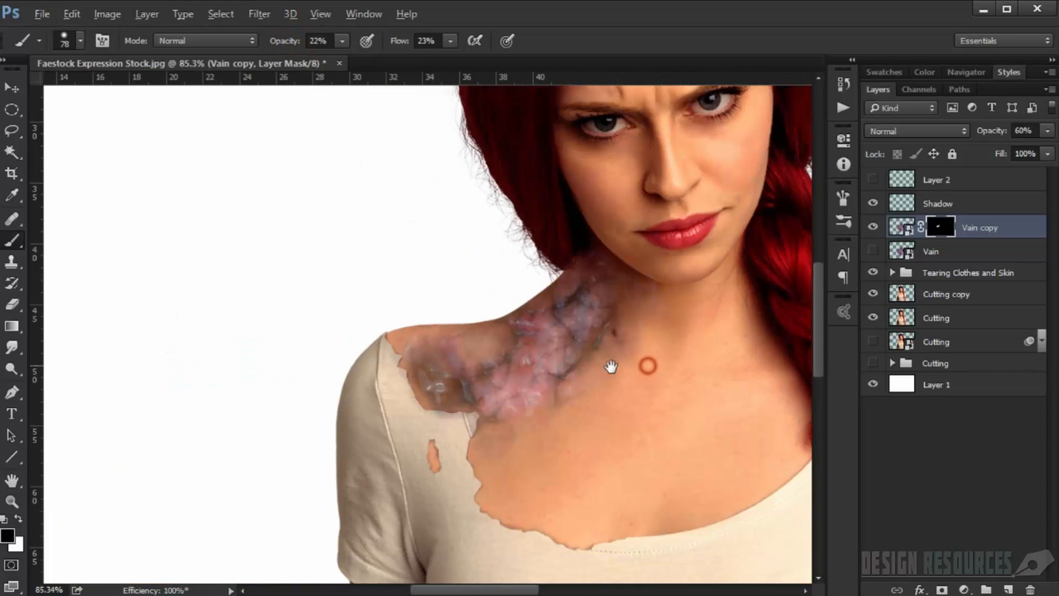
# - Add a Hue/Saturation adjustment layer above the Vain copy and clip it to that layer
pyautogui.click(989, 231)
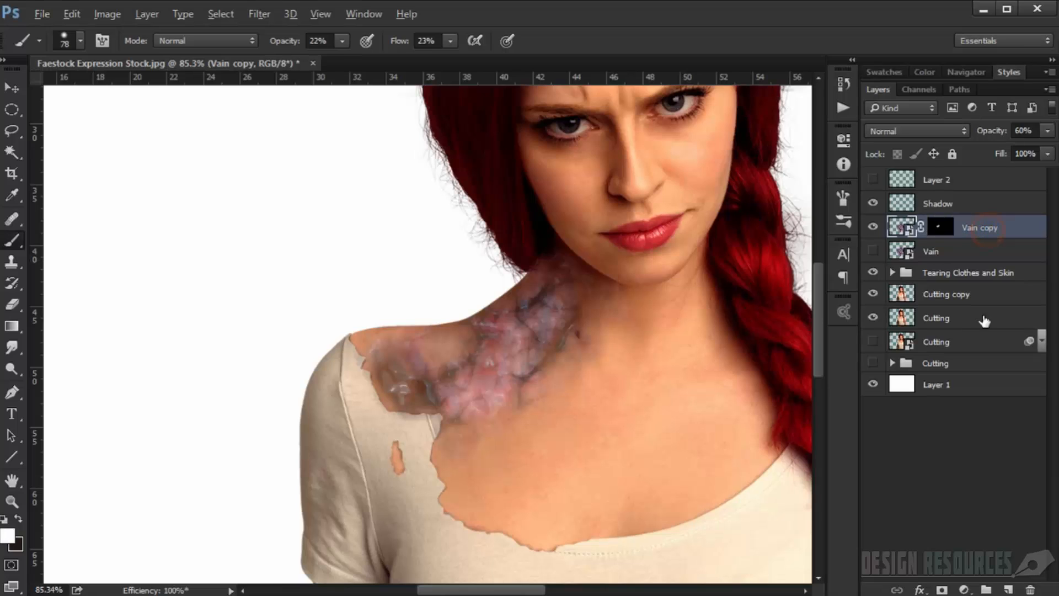
pyautogui.click(971, 589)
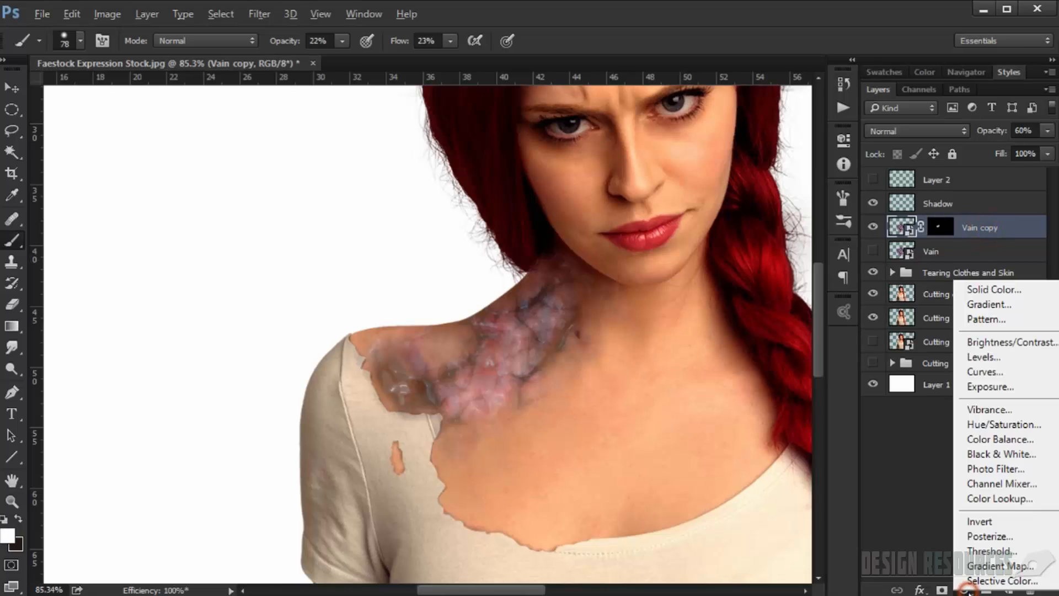
pyautogui.click(1007, 428)
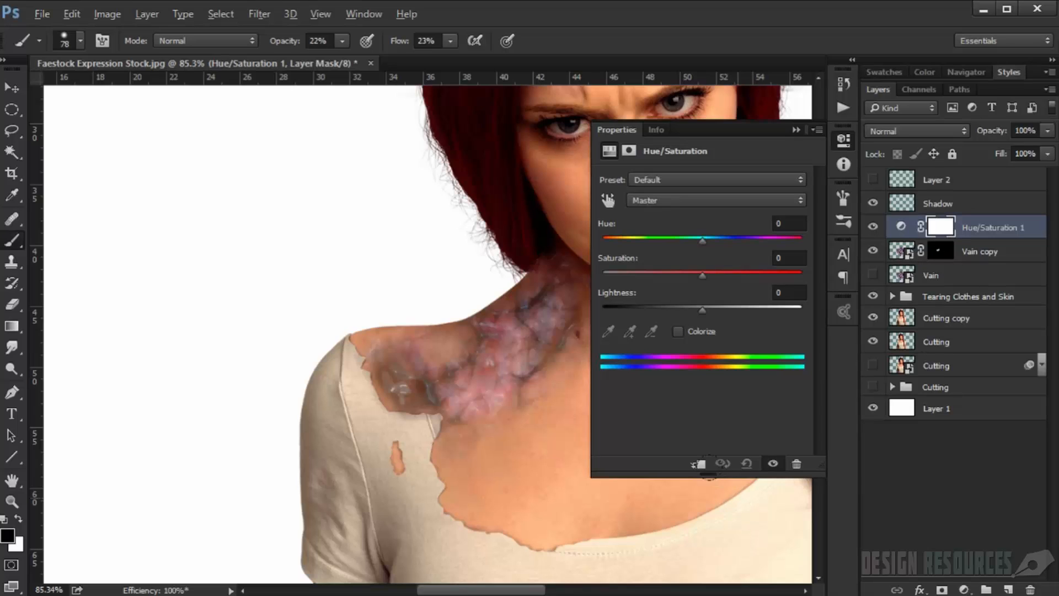
pyautogui.click(698, 466)
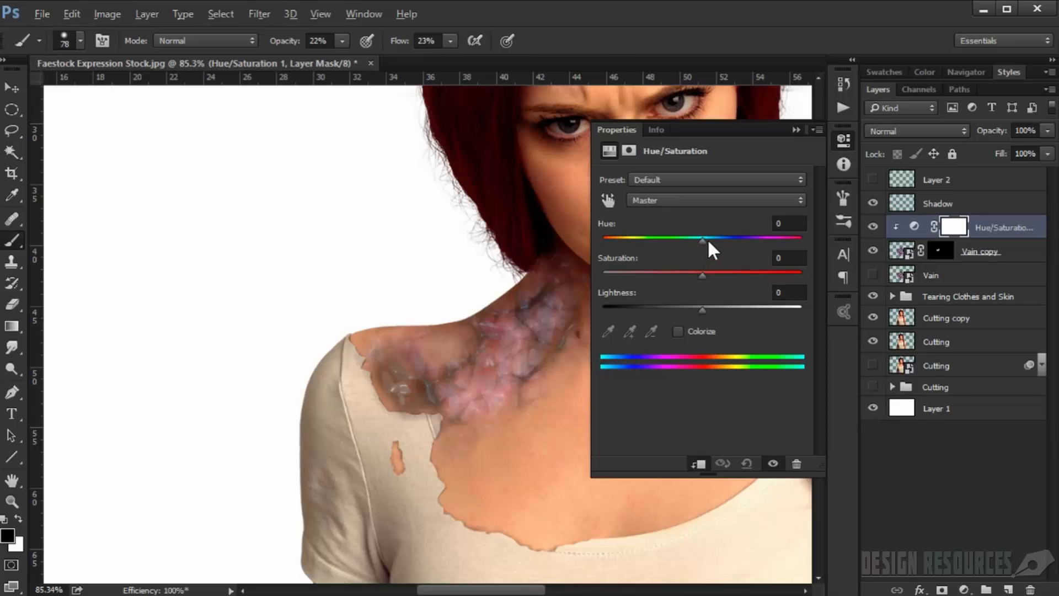
# - Set the adjustment's Hue to +31, Saturation to +17 and Lightness to -17, and collapse its settings
pyautogui.moveTo(702, 240); pyautogui.dragTo(735, 242)
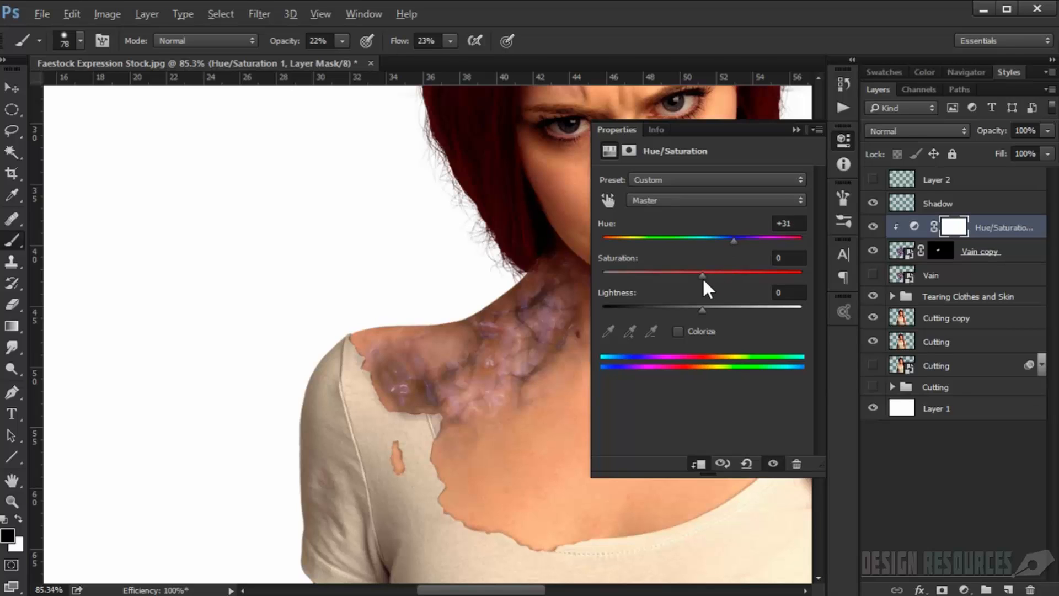
pyautogui.moveTo(702, 276); pyautogui.dragTo(723, 274)
pyautogui.moveTo(730, 273); pyautogui.dragTo(721, 280)
pyautogui.moveTo(700, 307)
pyautogui.mouseDown()
pyautogui.moveTo(679, 307)
pyautogui.moveTo(688, 312)
pyautogui.mouseUp()
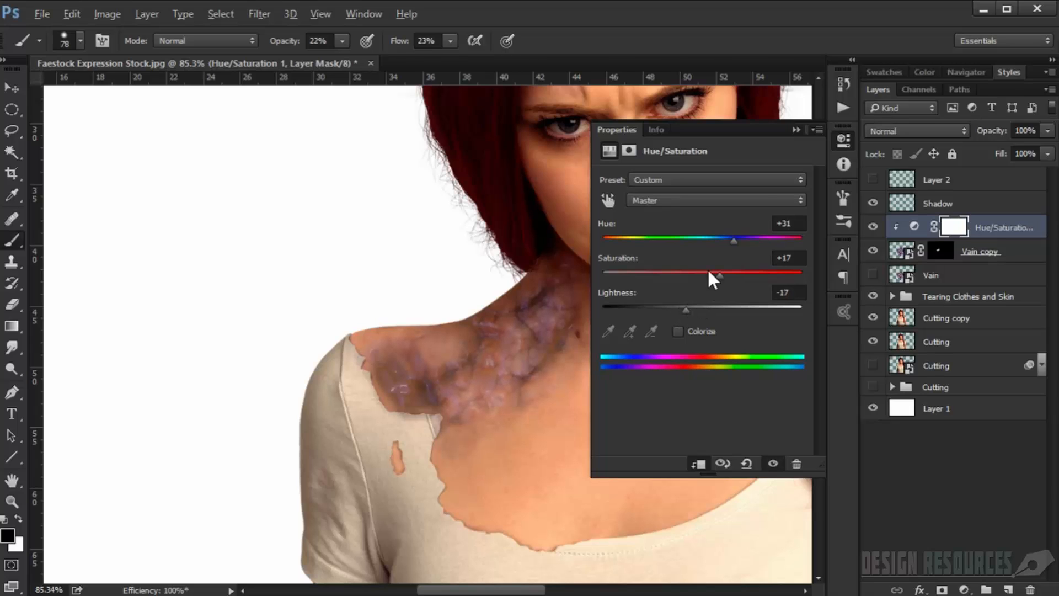
pyautogui.click(794, 130)
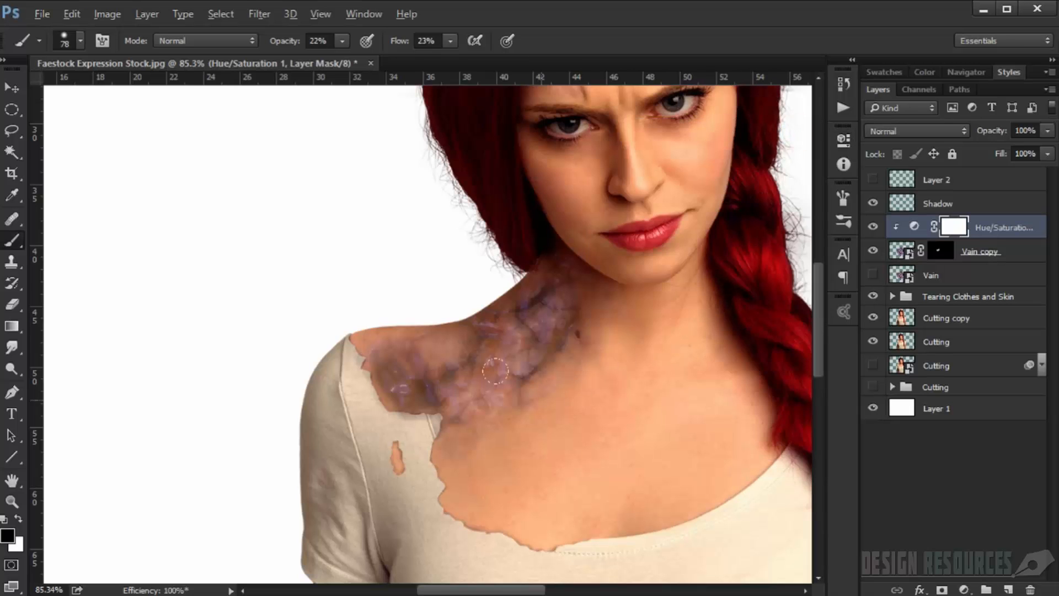
# - Target the Vain copy's mask and paint white with a 36 px brush to bring texture back along the shoulder's upper edge
pyautogui.scroll(5, 534, 340)
pyautogui.scroll(5, 533, 340)
pyautogui.moveTo(612, 359); pyautogui.dragTo(647, 333)
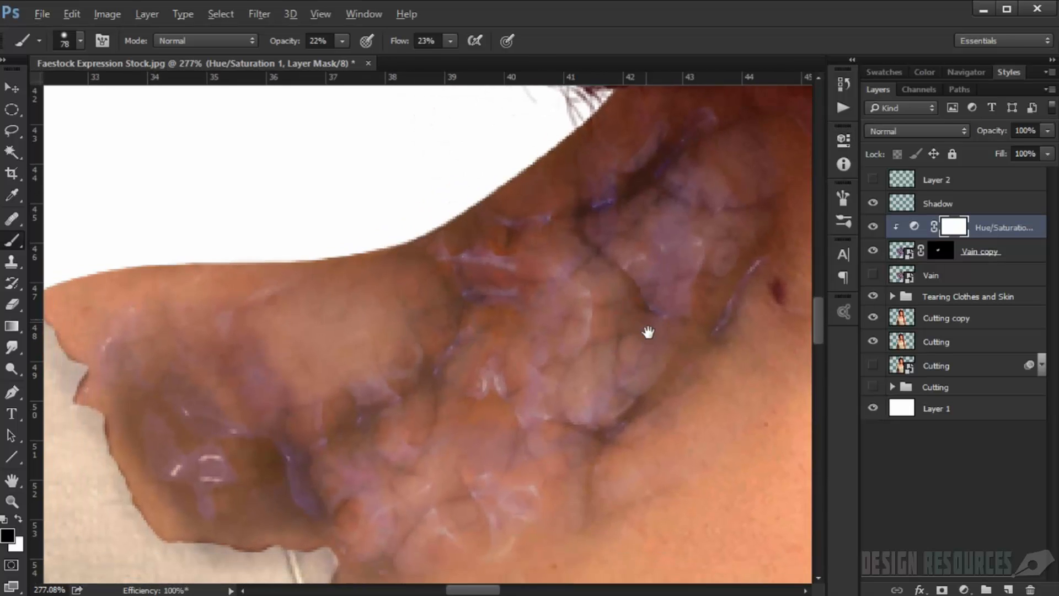
pyautogui.moveTo(373, 363)
pyautogui.mouseDown()
pyautogui.moveTo(399, 348)
pyautogui.moveTo(326, 343)
pyautogui.moveTo(329, 397)
pyautogui.mouseUp()
pyautogui.scroll(2, 389, 345)
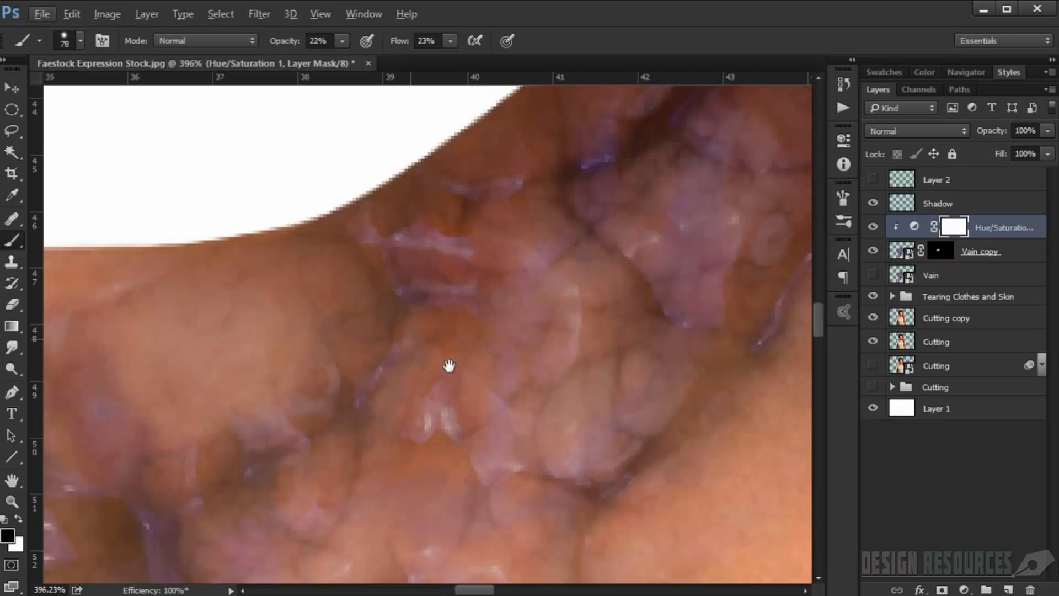
pyautogui.moveTo(472, 330)
pyautogui.mouseDown()
pyautogui.moveTo(501, 368)
pyautogui.moveTo(355, 366)
pyautogui.moveTo(280, 318)
pyautogui.mouseUp()
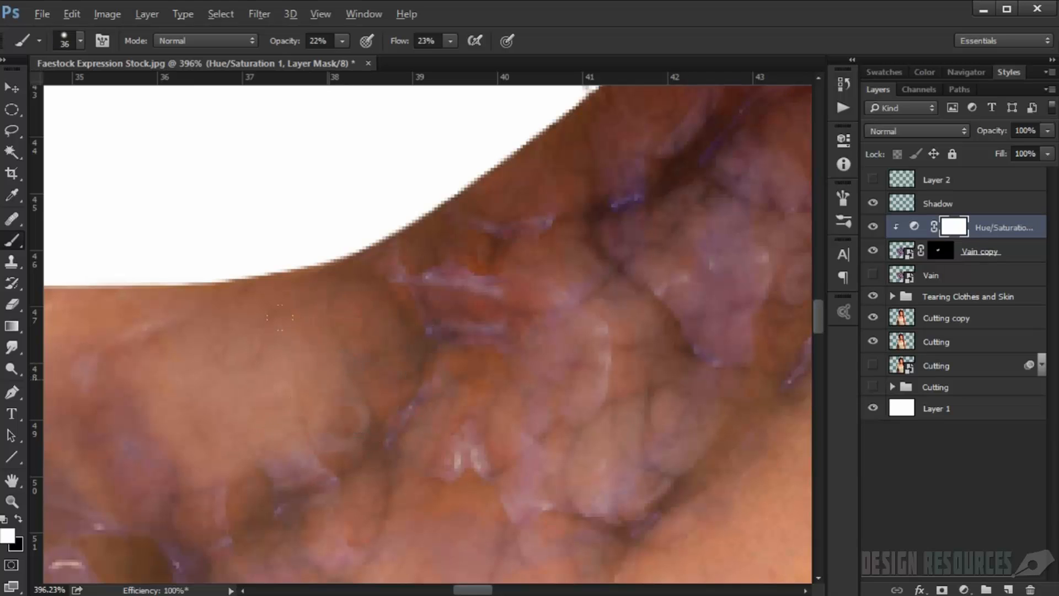
pyautogui.moveTo(219, 353); pyautogui.dragTo(512, 312)
pyautogui.moveTo(436, 321); pyautogui.dragTo(230, 290)
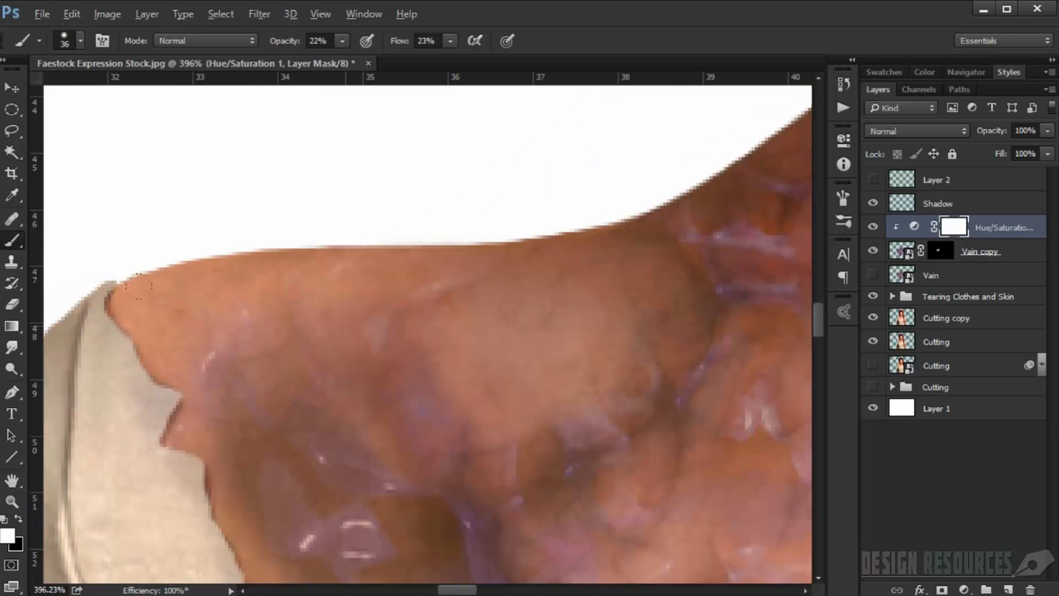
pyautogui.click(933, 253)
pyautogui.moveTo(61, 353)
pyautogui.mouseDown()
pyautogui.moveTo(181, 262)
pyautogui.moveTo(516, 225)
pyautogui.mouseUp()
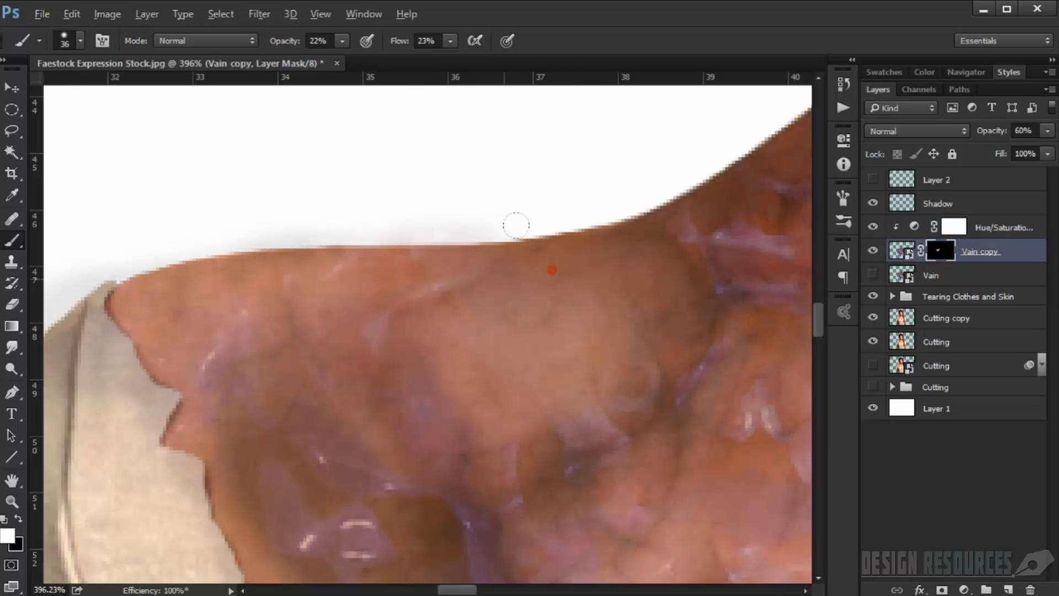
# - Paint texture back along the torn fabric edge, and spread it over the chest and lower neck with a 100 px brush
pyautogui.scroll(-3, 242, 299)
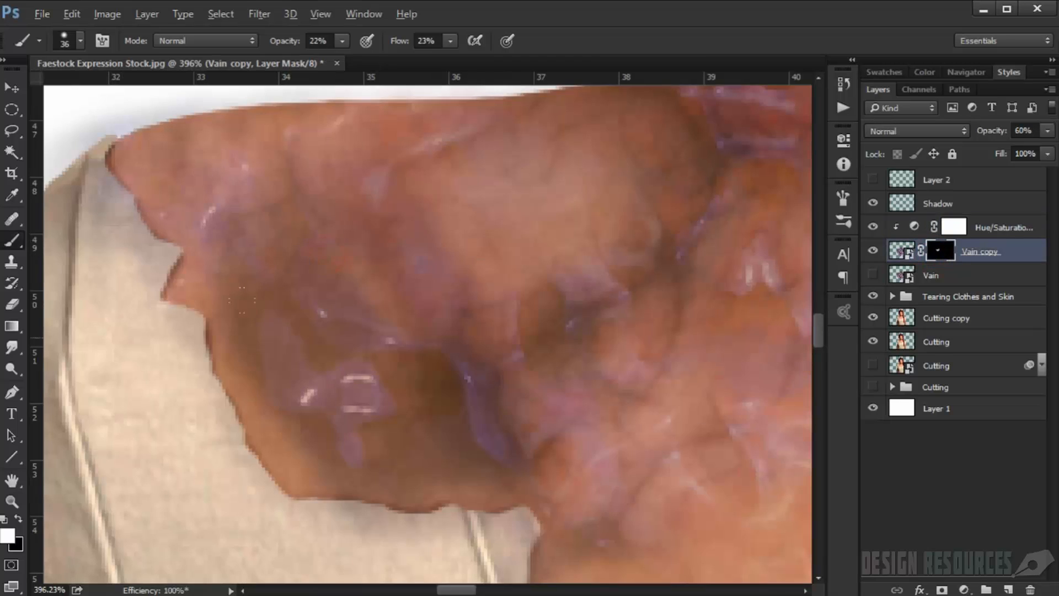
pyautogui.moveTo(242, 300)
pyautogui.mouseDown()
pyautogui.moveTo(304, 473)
pyautogui.moveTo(472, 427)
pyautogui.moveTo(406, 232)
pyautogui.mouseUp()
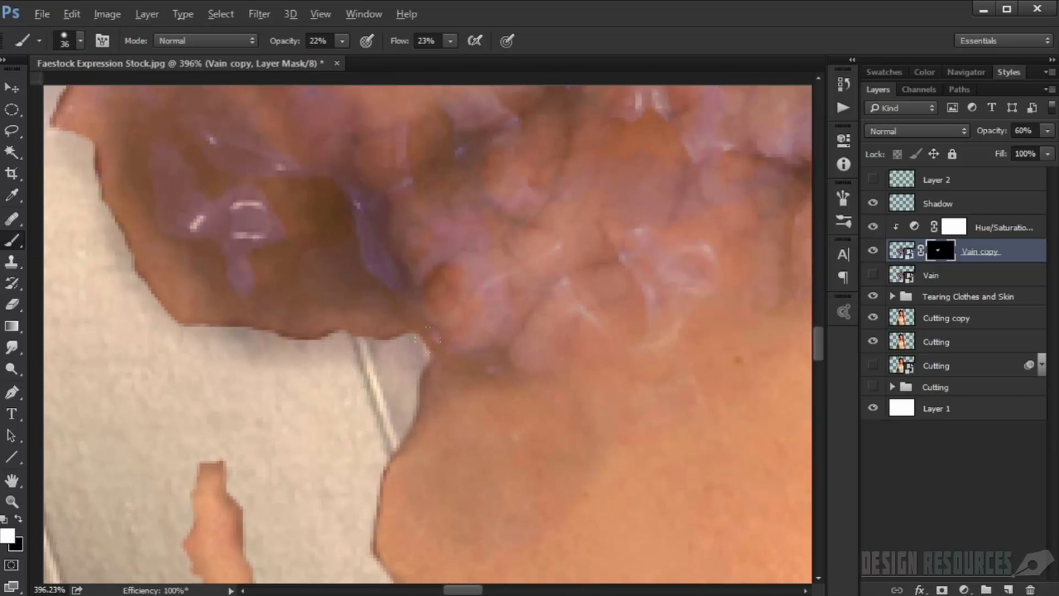
pyautogui.scroll(-5, 504, 448)
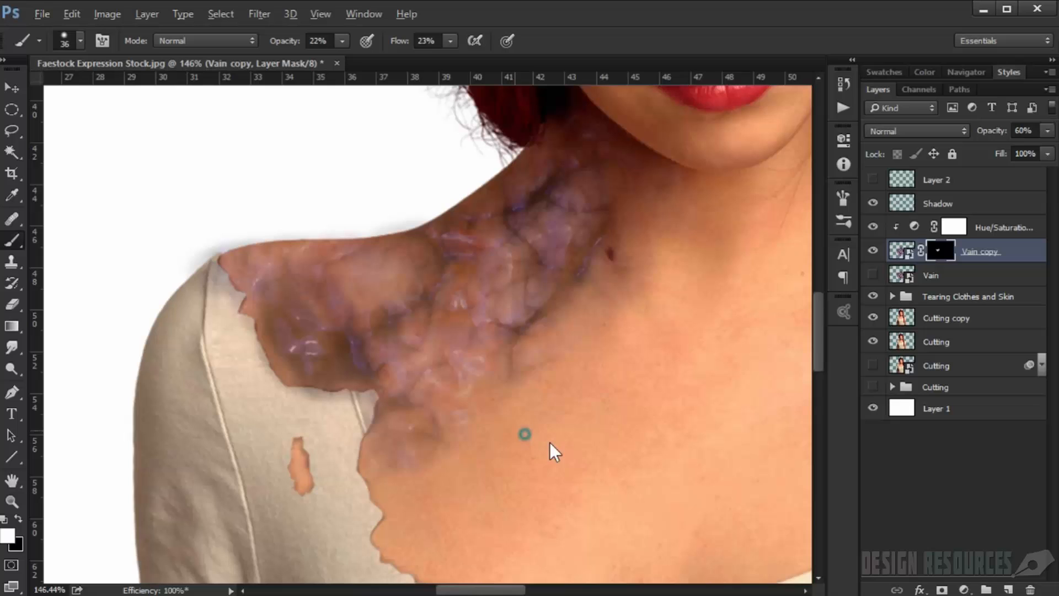
pyautogui.keyDown('alt'); pyautogui.rightClick(524, 434); pyautogui.keyUp('alt')
pyautogui.moveTo(449, 463)
pyautogui.mouseDown()
pyautogui.moveTo(491, 482)
pyautogui.moveTo(532, 327)
pyautogui.moveTo(573, 471)
pyautogui.moveTo(716, 286)
pyautogui.mouseUp()
pyautogui.moveTo(652, 264); pyautogui.dragTo(614, 385)
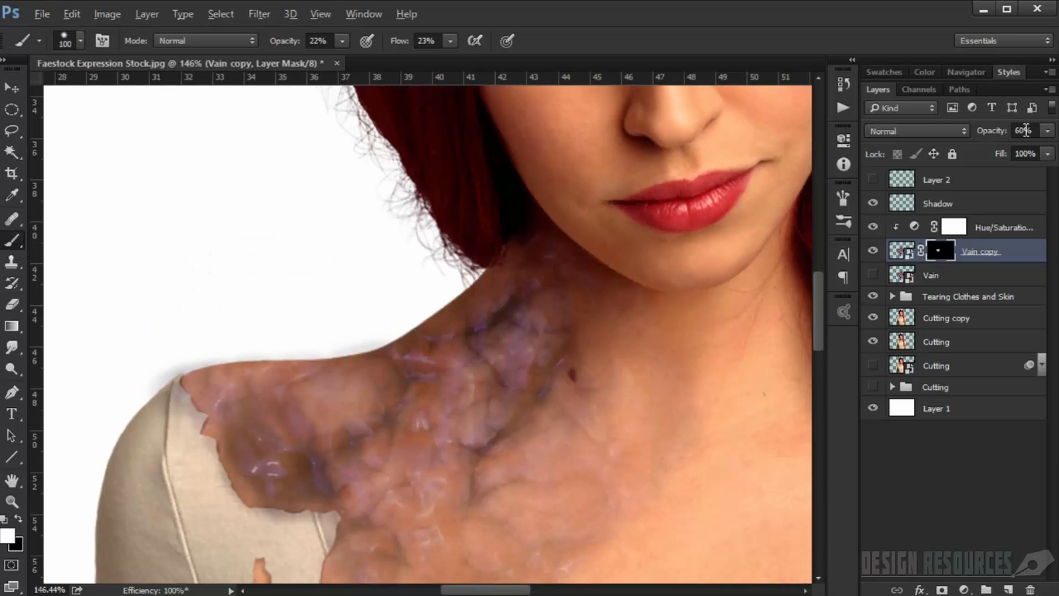
# - Set the Vain copy layer's opacity to 50%
pyautogui.click(1025, 130)
pyautogui.write('50')
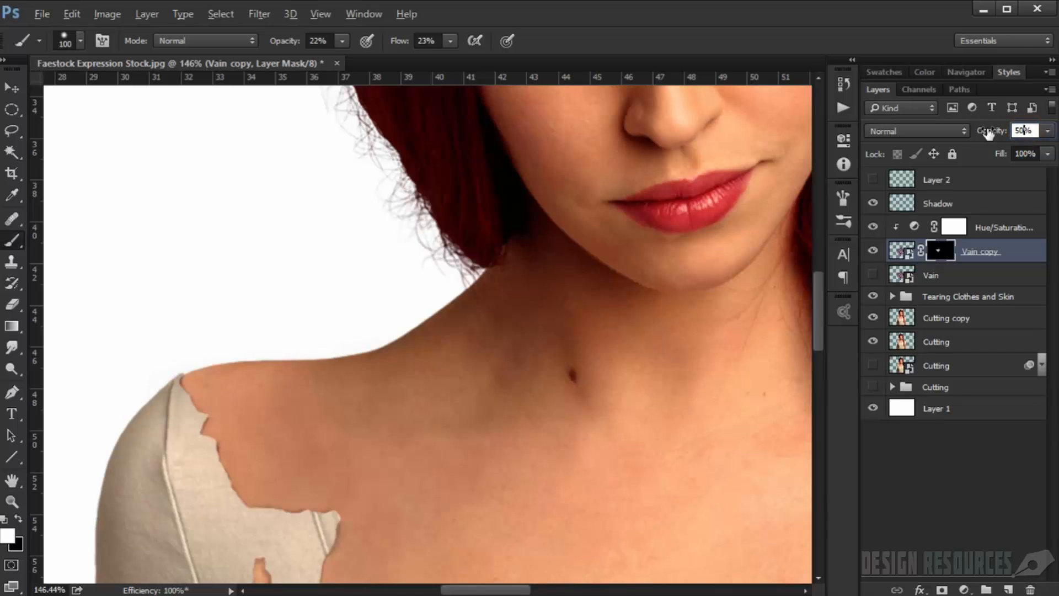
pyautogui.press('Return')
pyautogui.moveTo(490, 434); pyautogui.dragTo(499, 392)
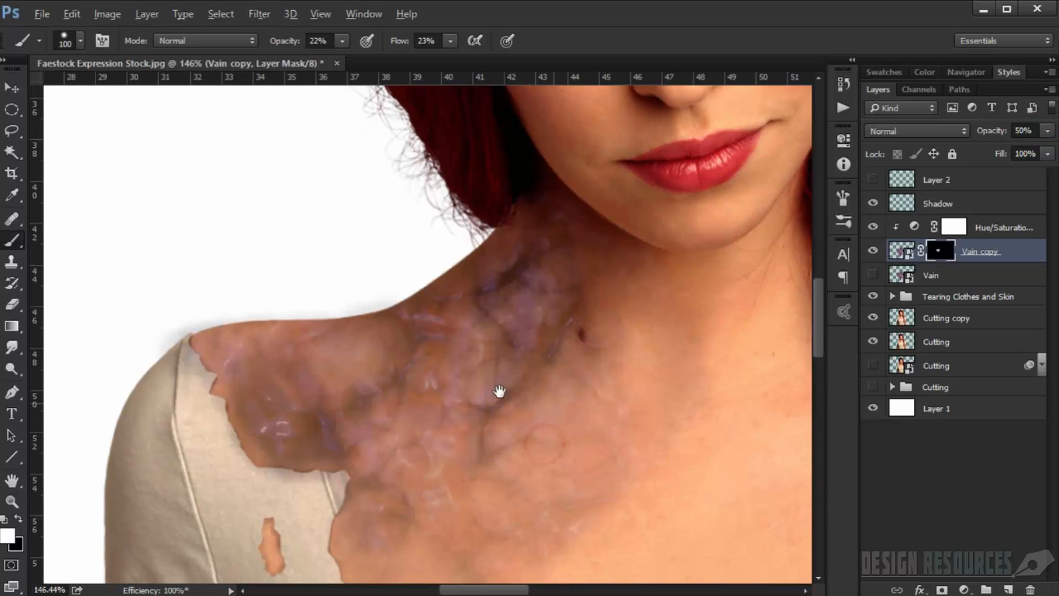
# - Touch up the texture along the top of the shoulder and load the visible Cutting layer's outline as a selection
pyautogui.scroll(4, 394, 350)
pyautogui.moveTo(375, 298)
pyautogui.mouseDown()
pyautogui.moveTo(315, 282)
pyautogui.moveTo(364, 261)
pyautogui.mouseUp()
pyautogui.moveTo(379, 334); pyautogui.dragTo(416, 304)
pyautogui.keyDown('ctrl'); pyautogui.click(904, 344); pyautogui.keyUp('ctrl')
pyautogui.scroll(-5, 531, 300)
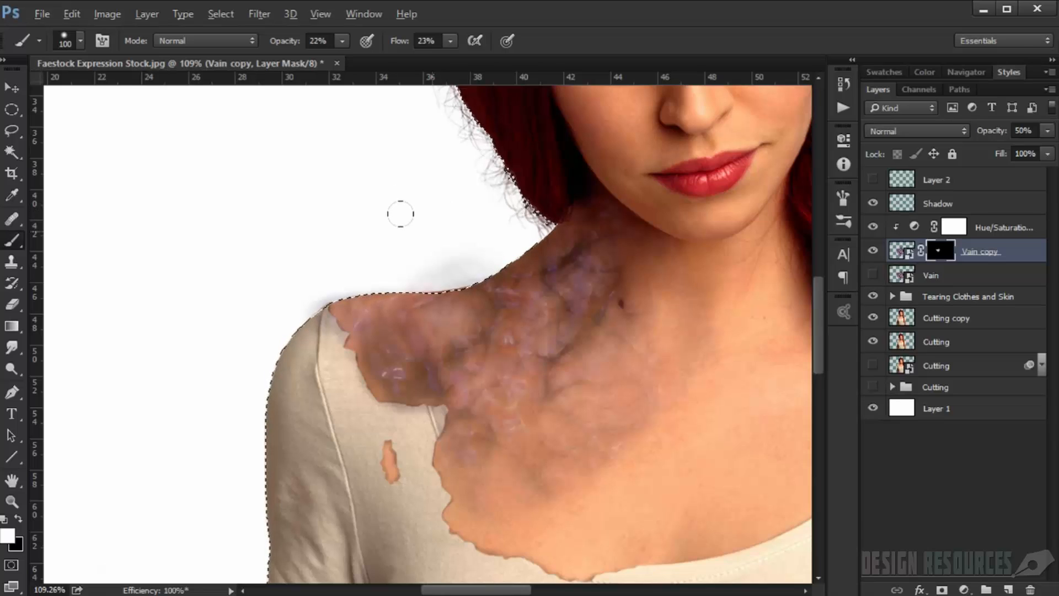
# - Mask out the texture spill on the white background above the shoulder with a black 155 px brush, raising its opacity to 100%
pyautogui.press('x')
pyautogui.moveTo(410, 245)
pyautogui.mouseDown()
pyautogui.moveTo(439, 250)
pyautogui.moveTo(428, 251)
pyautogui.moveTo(373, 170)
pyautogui.moveTo(270, 175)
pyautogui.mouseUp()
pyautogui.click(466, 163)
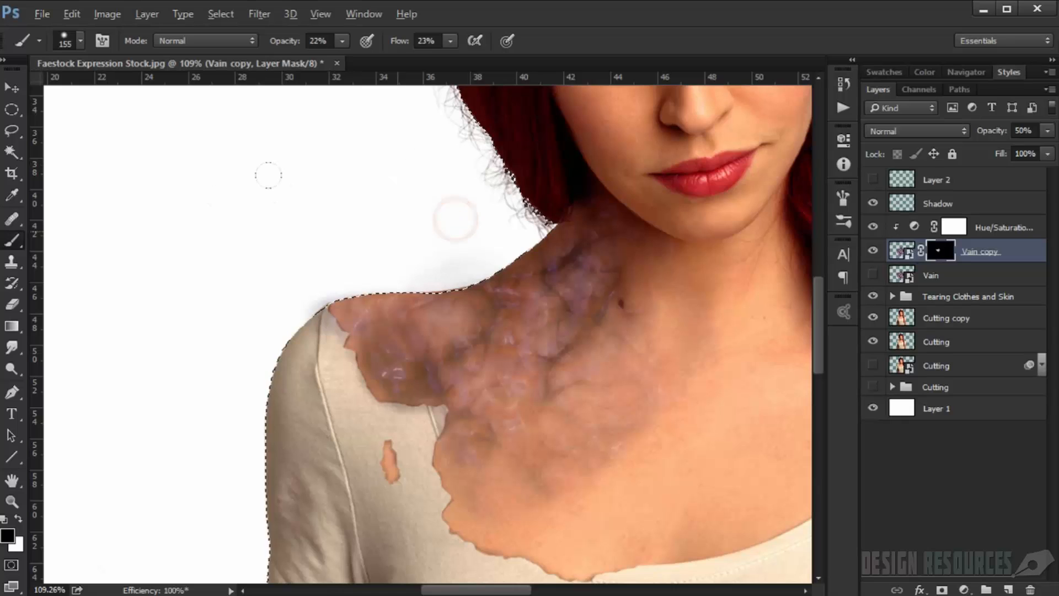
pyautogui.moveTo(331, 267); pyautogui.dragTo(226, 240)
pyautogui.click(318, 41)
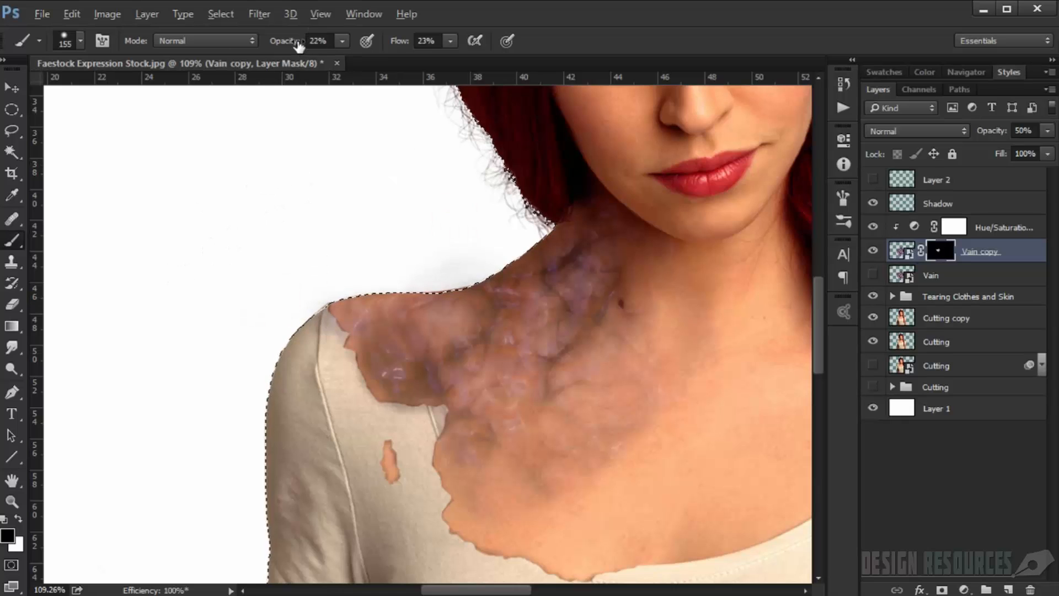
pyautogui.write('100')
pyautogui.moveTo(473, 193)
pyautogui.mouseDown()
pyautogui.moveTo(463, 158)
pyautogui.moveTo(431, 173)
pyautogui.mouseUp()
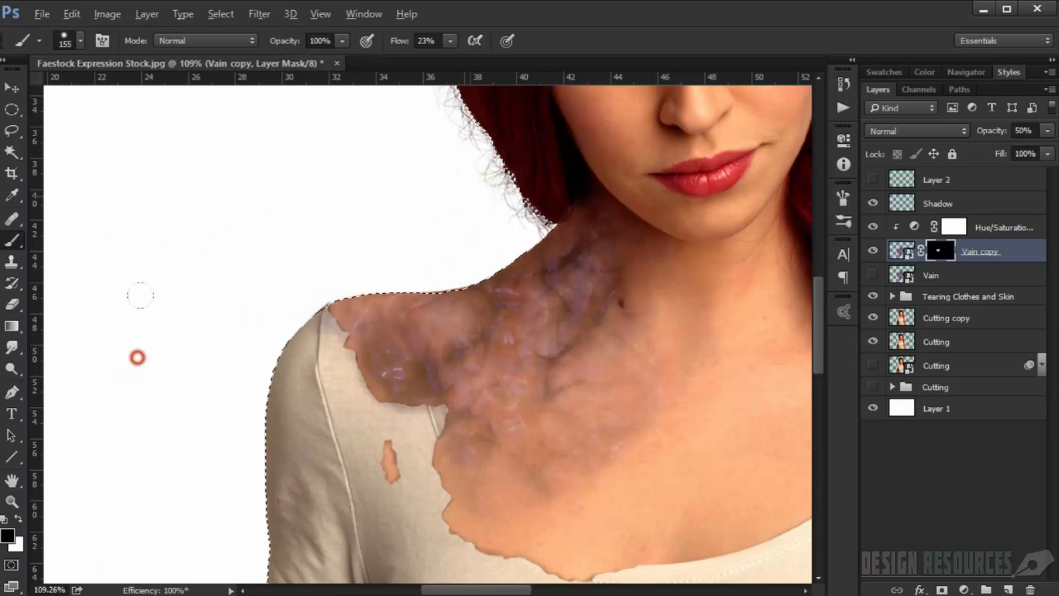
# - Clear the selection, expand the Tearing Clothes and Skin group, and load Layer 10 copy's mask outline as a selection
pyautogui.hotkey('ctrl', 'd')
pyautogui.keyDown('alt'); pyautogui.scroll(1, 303, 373); pyautogui.keyUp('alt')
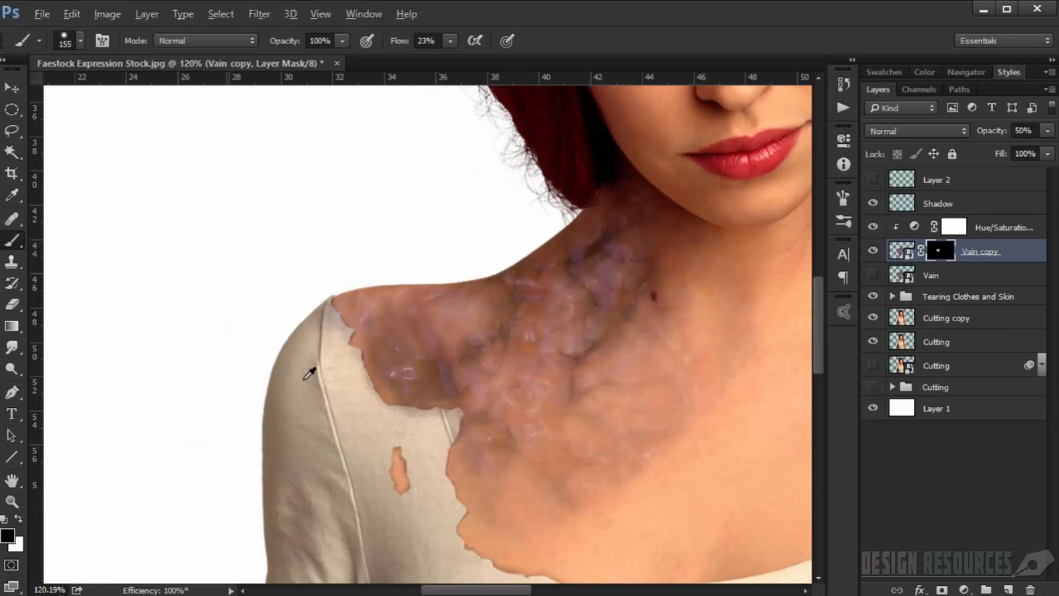
pyautogui.keyDown('alt'); pyautogui.scroll(5, 309, 374); pyautogui.keyUp('alt')
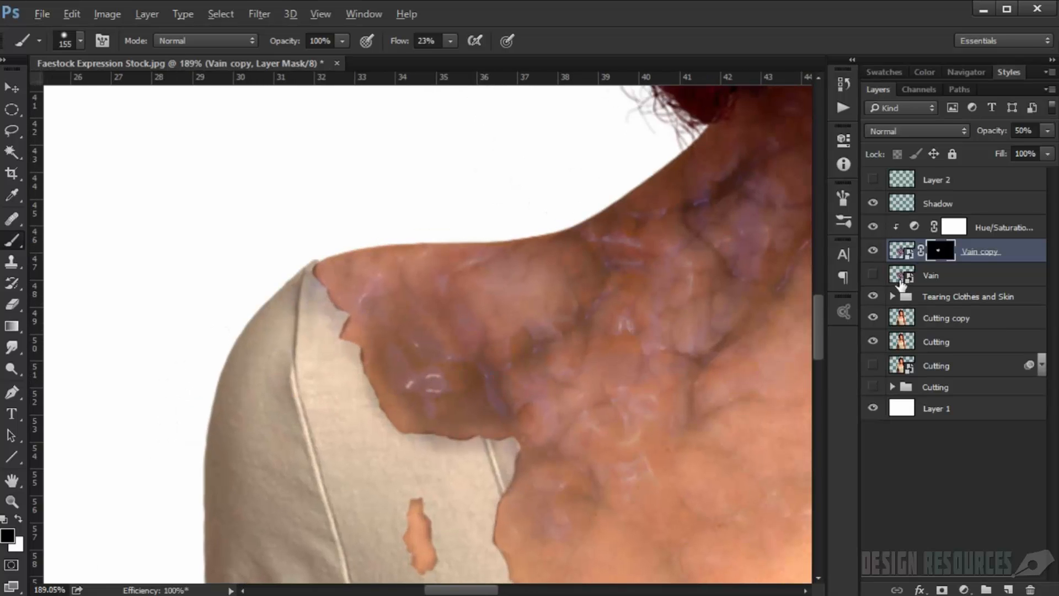
pyautogui.click(892, 296)
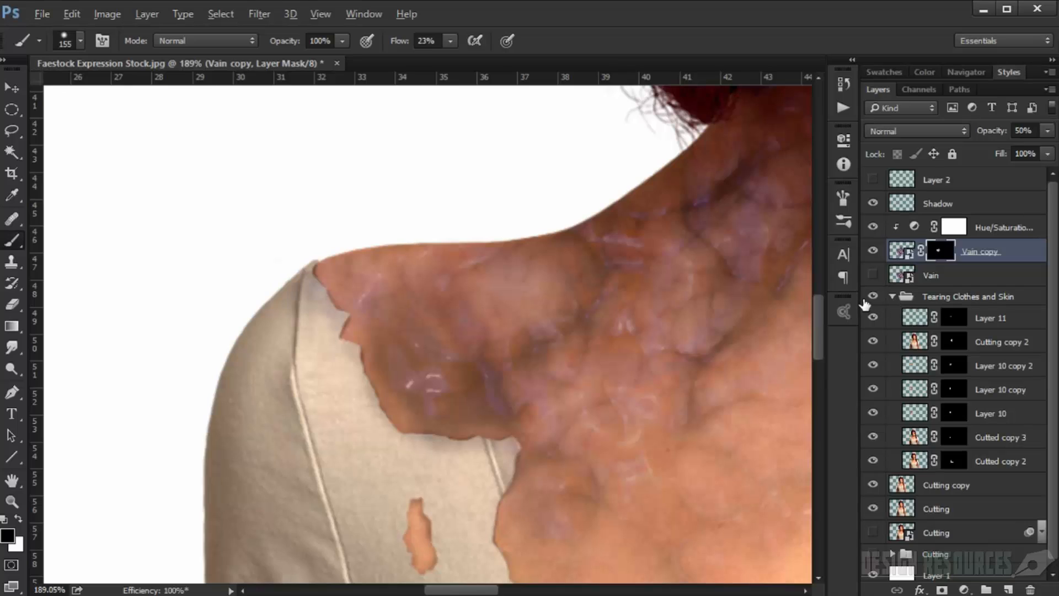
pyautogui.keyDown('ctrl'); pyautogui.click(957, 462); pyautogui.keyUp('ctrl')
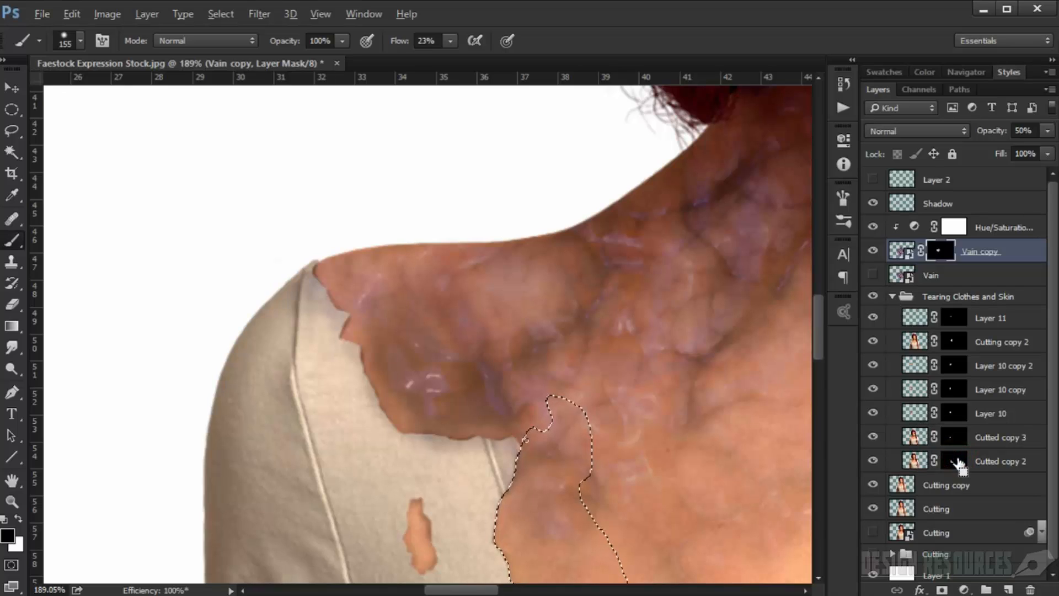
pyautogui.hotkey('ctrl', 'd')
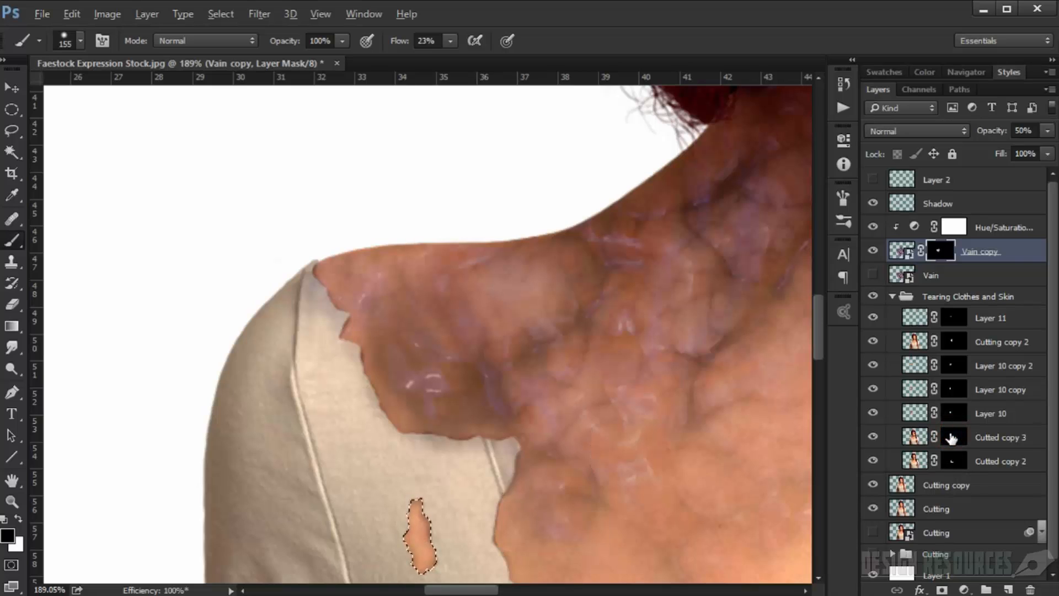
pyautogui.keyDown('ctrl'); pyautogui.click(953, 413); pyautogui.keyUp('ctrl')
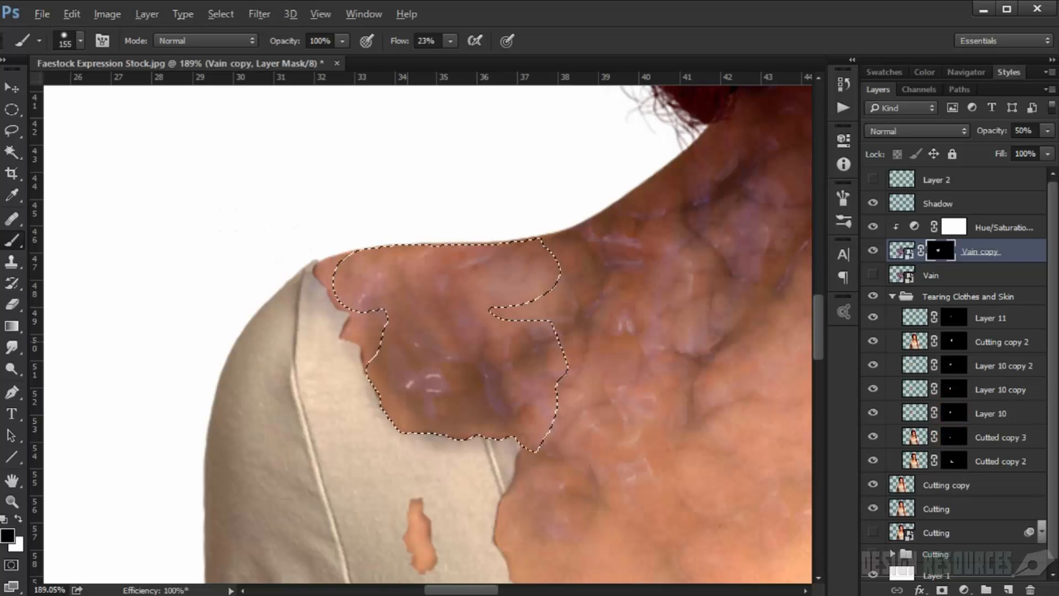
pyautogui.keyDown('ctrl'); pyautogui.click(952, 389); pyautogui.keyUp('ctrl')
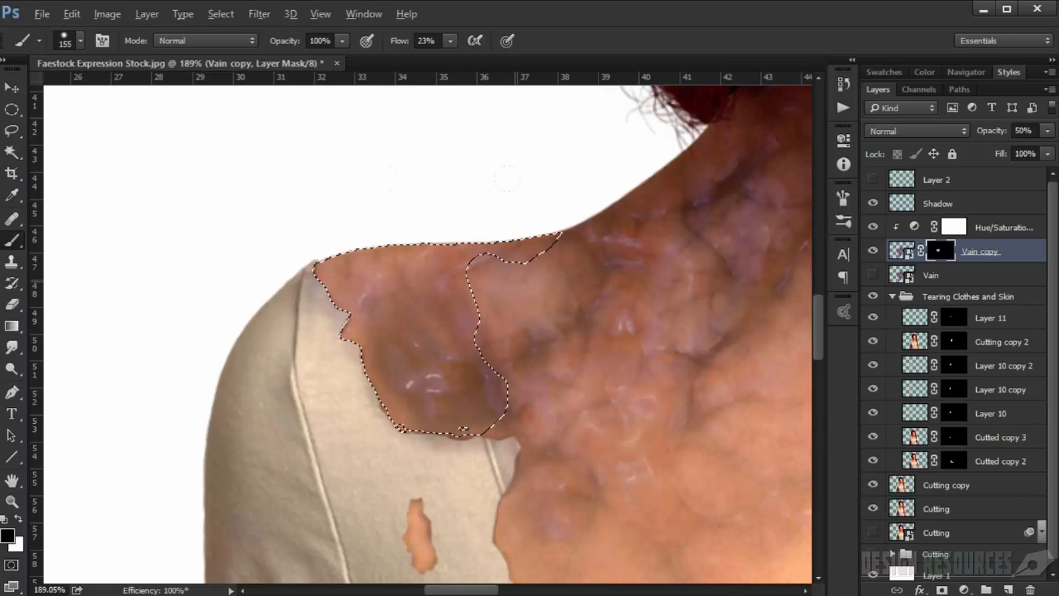
pyautogui.moveTo(325, 301); pyautogui.dragTo(322, 326)
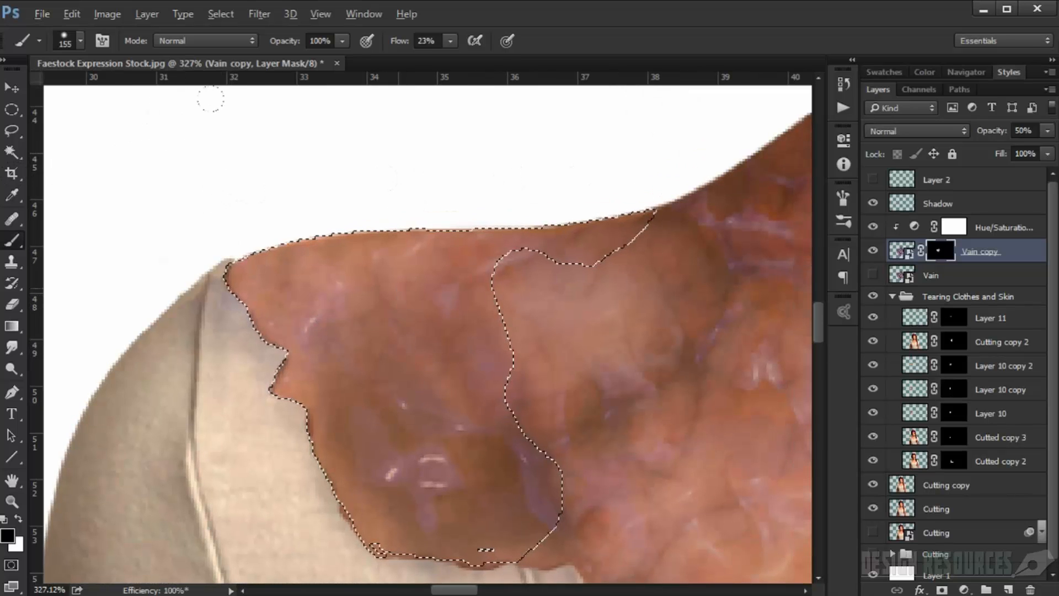
pyautogui.scroll(-3, 246, 435)
pyautogui.moveTo(271, 375); pyautogui.dragTo(317, 268)
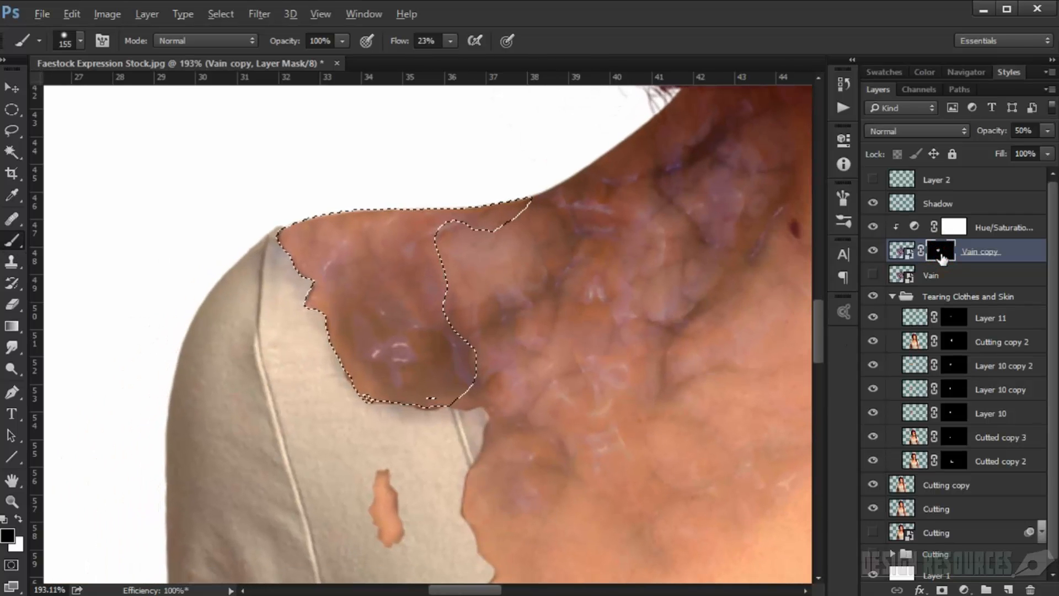
pyautogui.hotkey('ctrl', 'i')
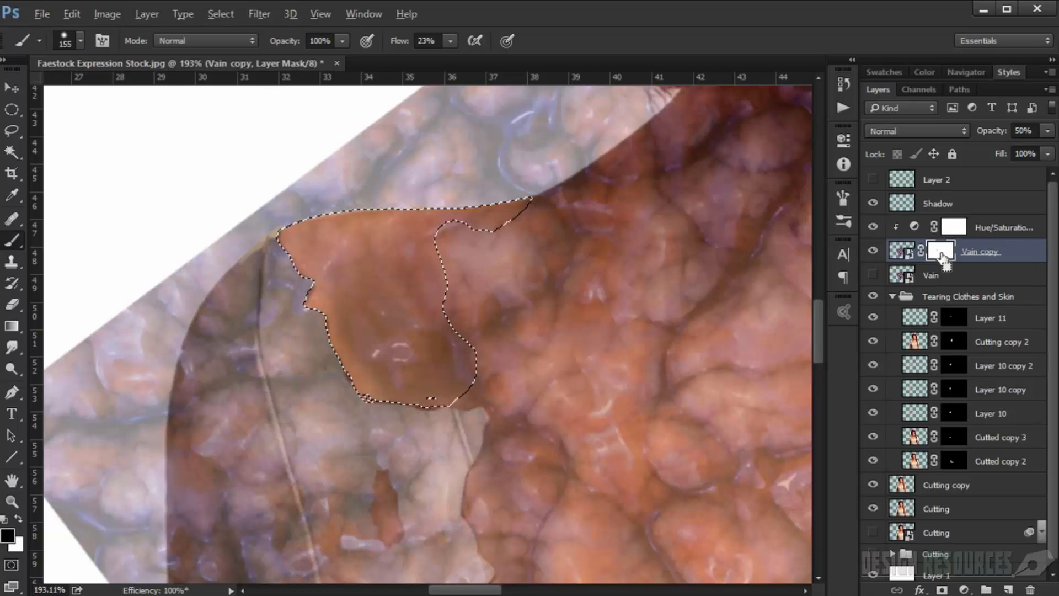
pyautogui.hotkey('ctrl', 'i')
pyautogui.press('x')
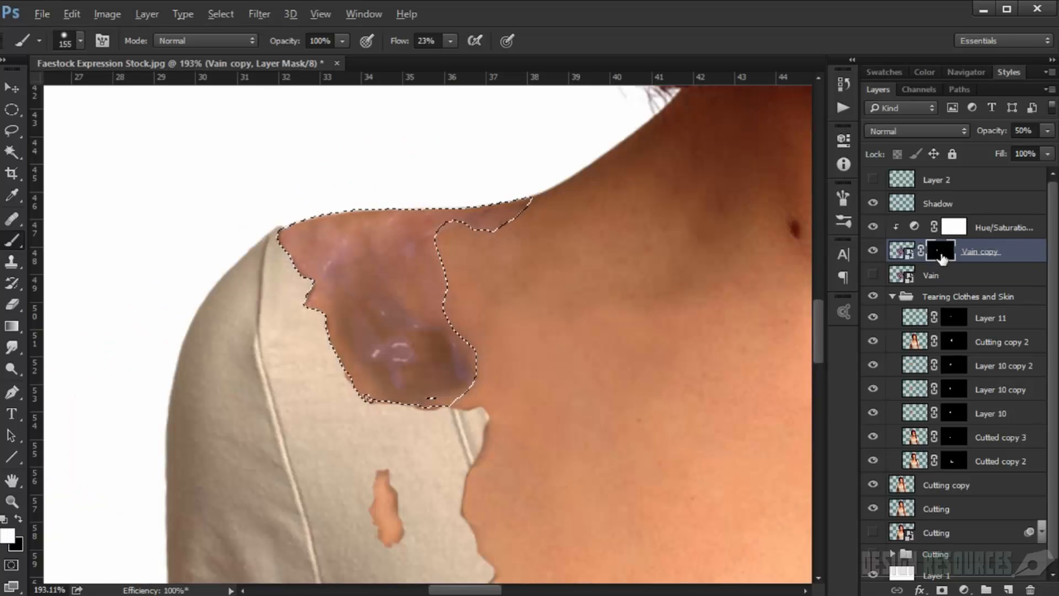
pyautogui.hotkey('ctrl', 'd')
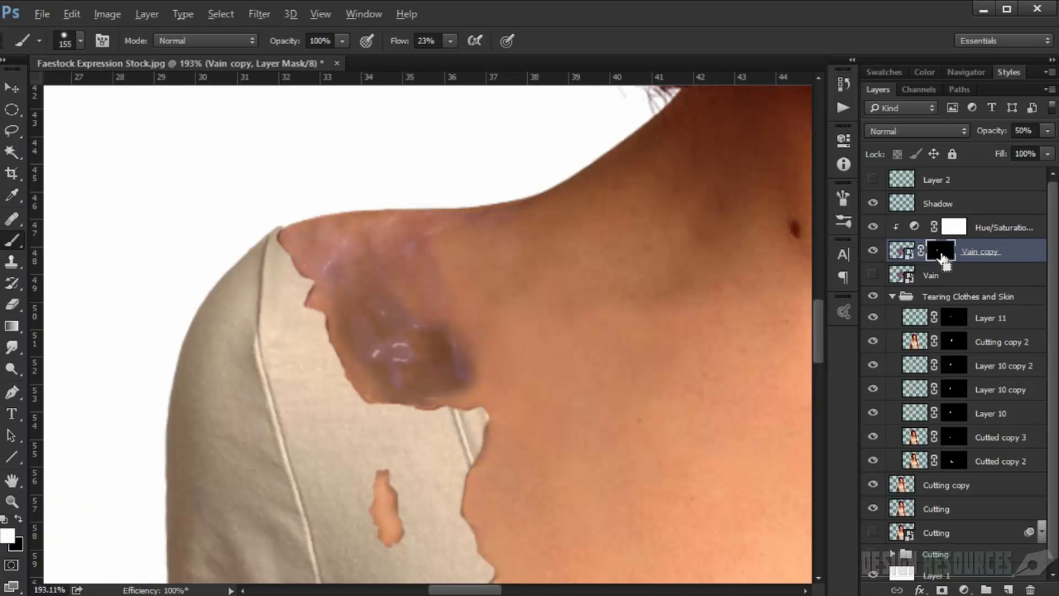
pyautogui.keyDown('ctrl'); pyautogui.click(940, 255); pyautogui.keyUp('ctrl')
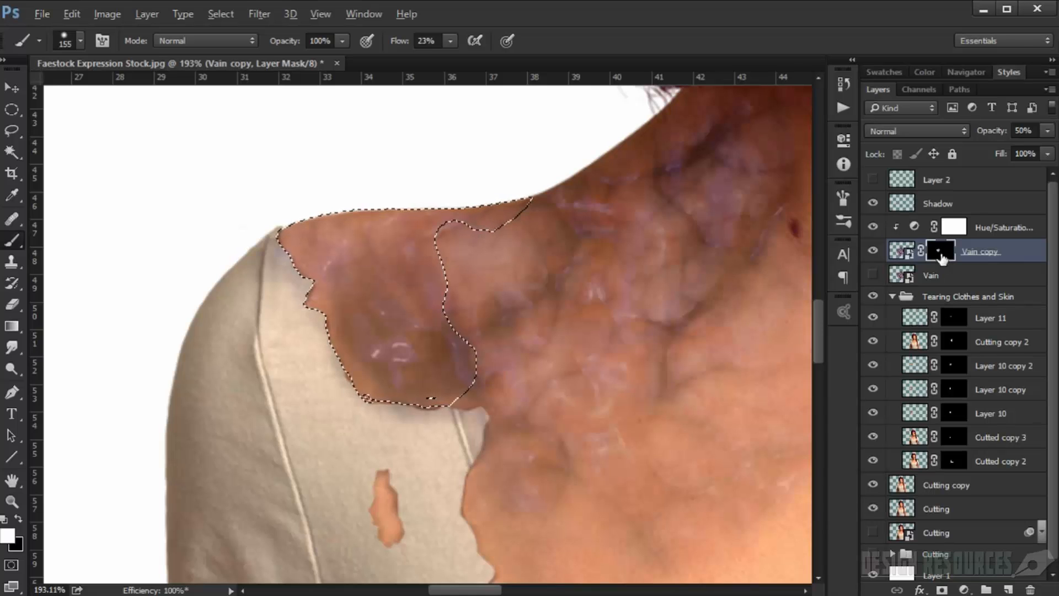
# - Mask out the texture spilling onto the shirt along the torn shoulder edge with a 47 px brush, and clear the selection
pyautogui.scroll(4, 258, 262)
pyautogui.moveTo(274, 336); pyautogui.dragTo(151, 313)
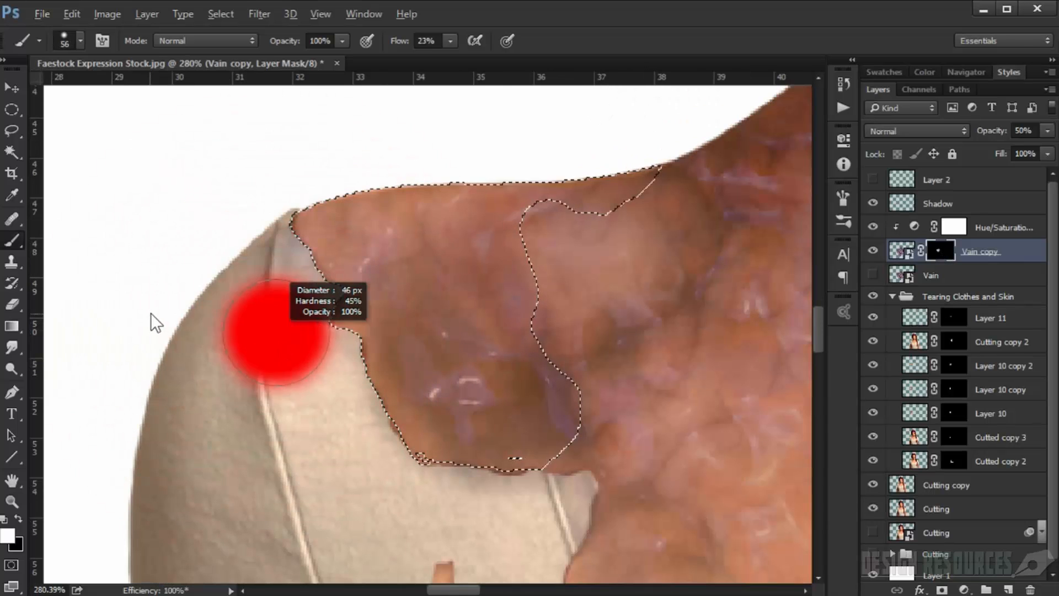
pyautogui.click(254, 252)
pyautogui.moveTo(226, 224)
pyautogui.mouseDown()
pyautogui.moveTo(244, 237)
pyautogui.moveTo(226, 160)
pyautogui.moveTo(210, 246)
pyautogui.moveTo(288, 288)
pyautogui.moveTo(342, 428)
pyautogui.mouseUp()
pyautogui.press('x')
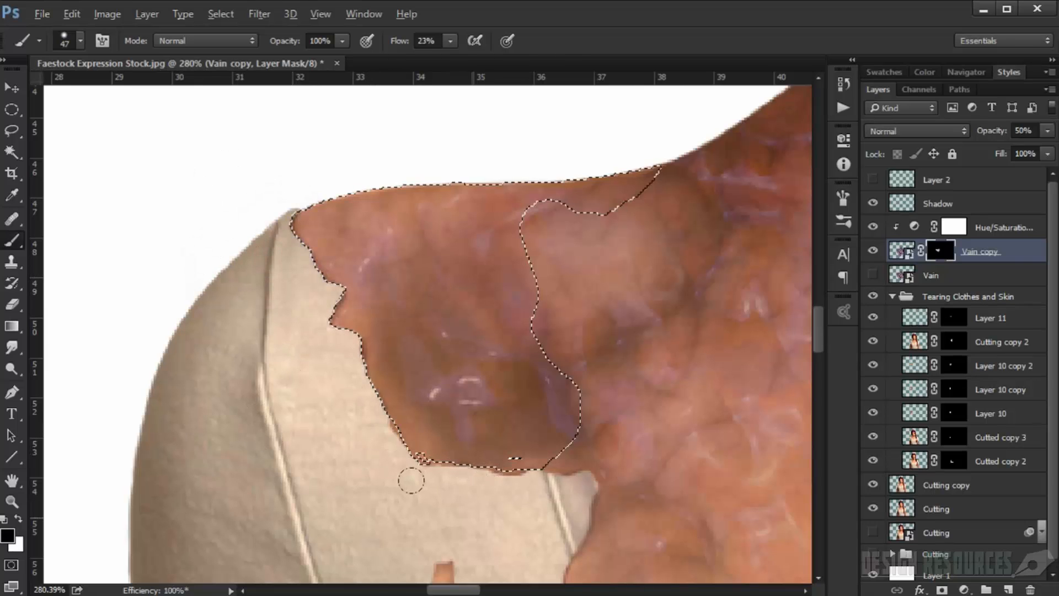
pyautogui.scroll(-5, 436, 479)
pyautogui.scroll(3, 361, 378)
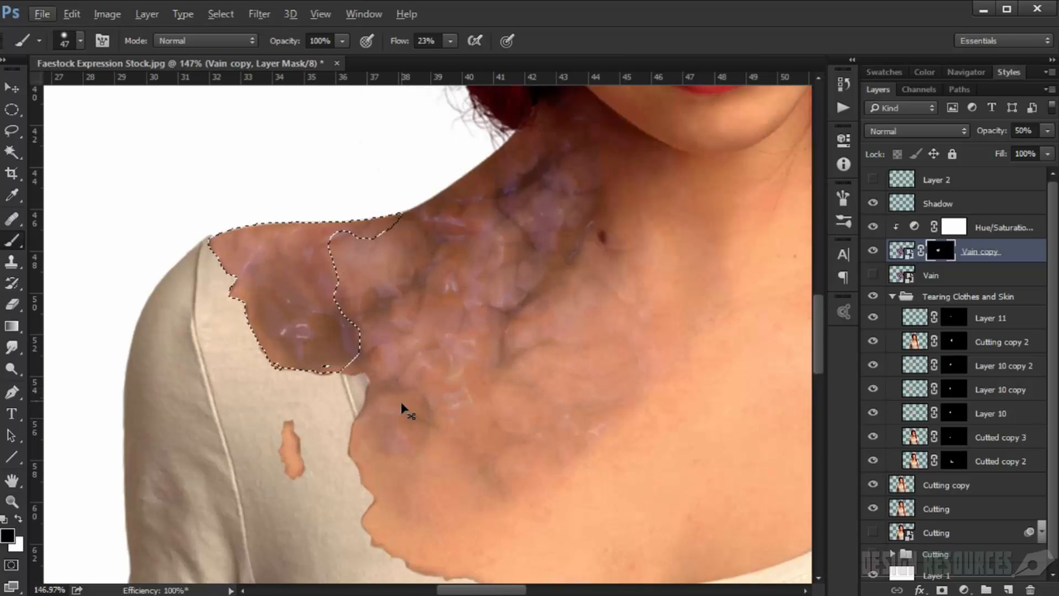
pyautogui.hotkey('ctrl', 'd')
pyautogui.scroll(-4, 375, 360)
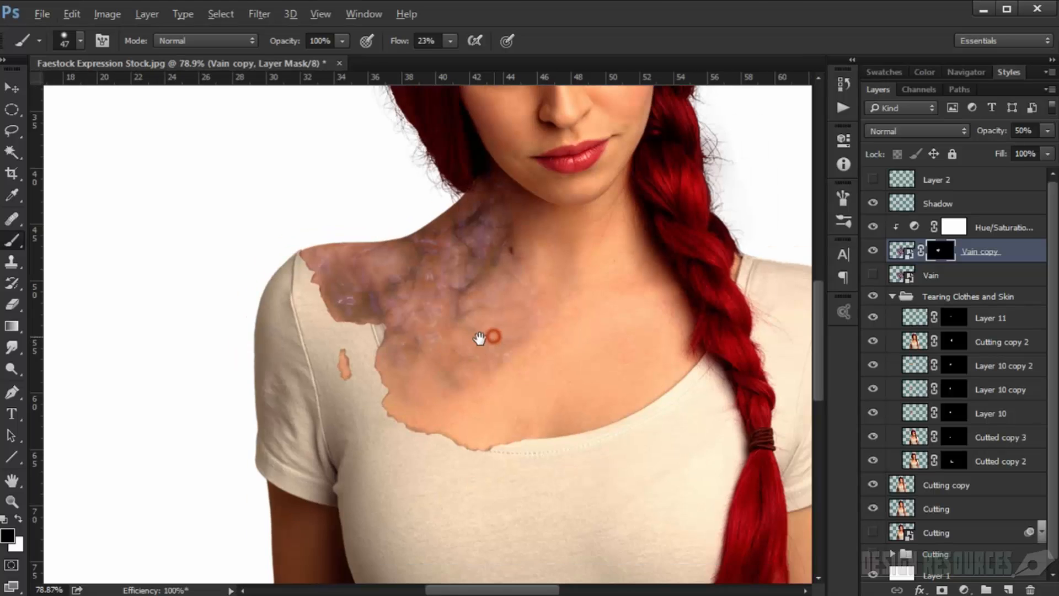
# - Touch up the texture mask inside the torn shoulder edge with a 52 px brush at 31% opacity
pyautogui.scroll(5, 368, 320)
pyautogui.scroll(3, 363, 327)
pyautogui.moveTo(308, 345); pyautogui.dragTo(324, 353)
pyautogui.moveTo(276, 50)
pyautogui.mouseDown()
pyautogui.moveTo(297, 48)
pyautogui.moveTo(237, 47)
pyautogui.mouseUp()
pyautogui.scroll(2, 347, 215)
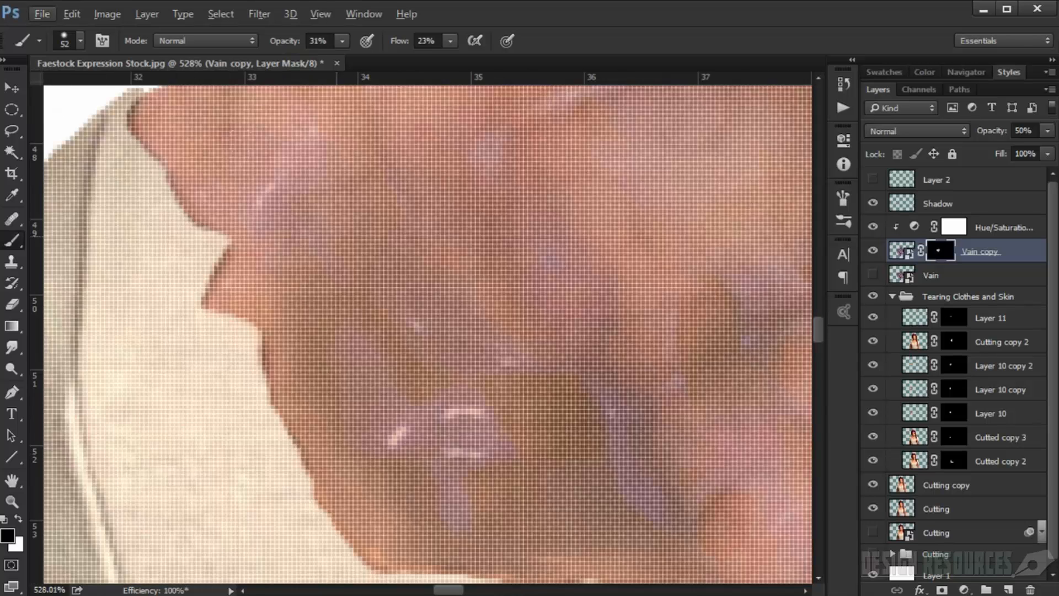
pyautogui.press('x')
pyautogui.scroll(-2, 288, 293)
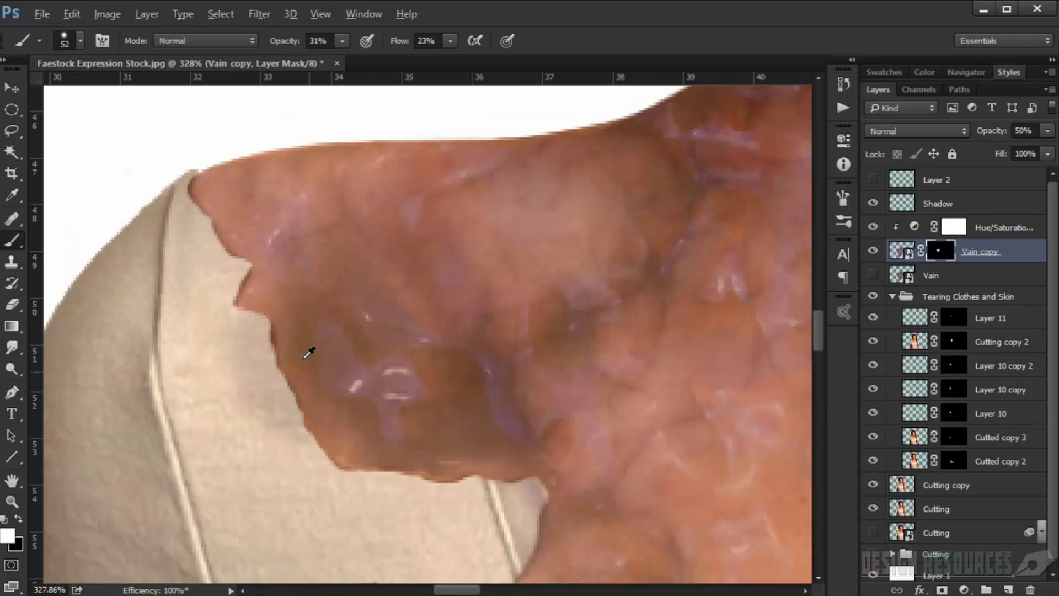
pyautogui.moveTo(309, 351); pyautogui.dragTo(276, 397)
pyautogui.moveTo(314, 336)
pyautogui.mouseDown()
pyautogui.moveTo(333, 380)
pyautogui.moveTo(323, 342)
pyautogui.mouseUp()
# - Lower the brush flow to 16% and opacity to 9%, and softly fade the texture over the shoulder patch with black
pyautogui.moveTo(393, 45); pyautogui.dragTo(389, 44)
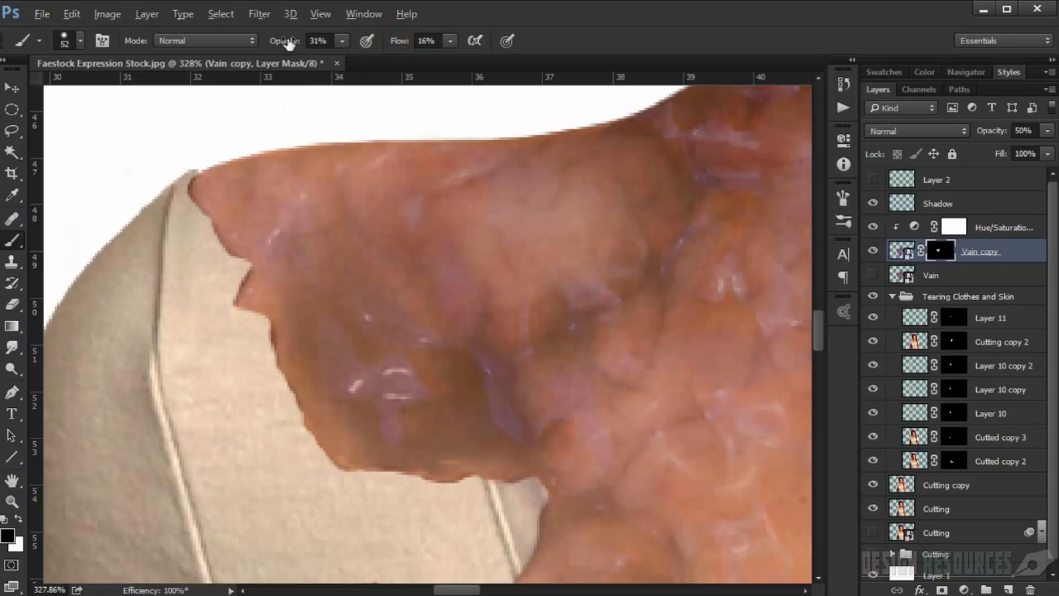
pyautogui.moveTo(289, 44); pyautogui.dragTo(277, 44)
pyautogui.moveTo(241, 156); pyautogui.dragTo(170, 113)
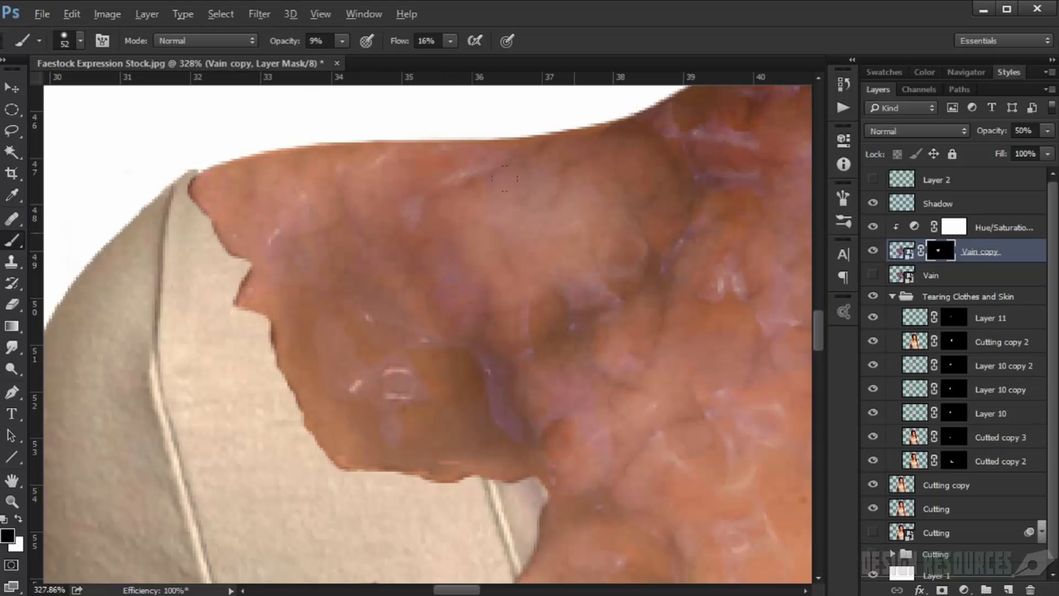
pyautogui.moveTo(514, 261); pyautogui.dragTo(405, 406)
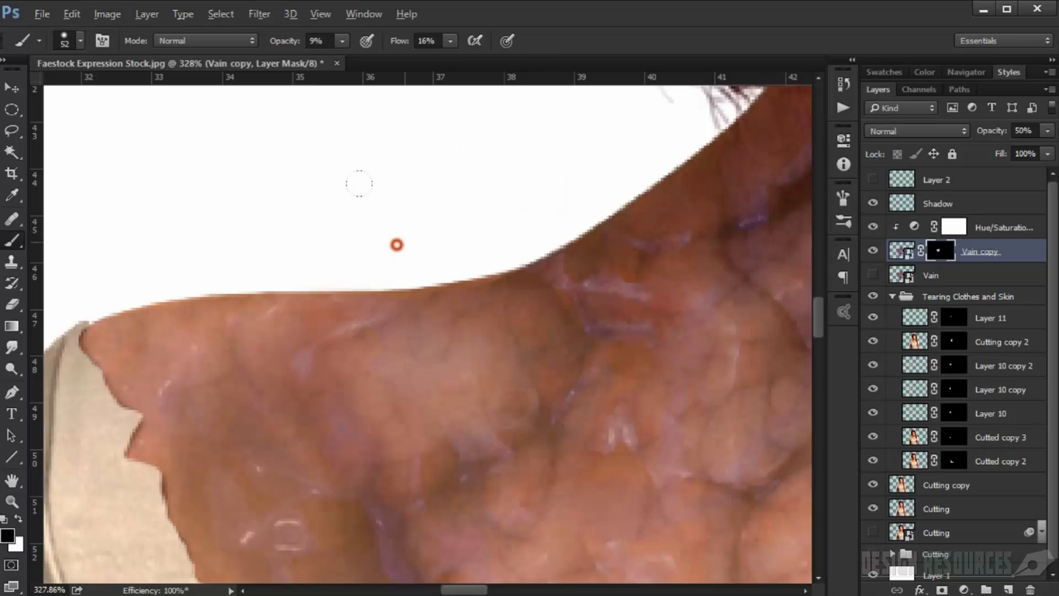
pyautogui.scroll(-3, 322, 273)
pyautogui.moveTo(481, 429); pyautogui.dragTo(431, 362)
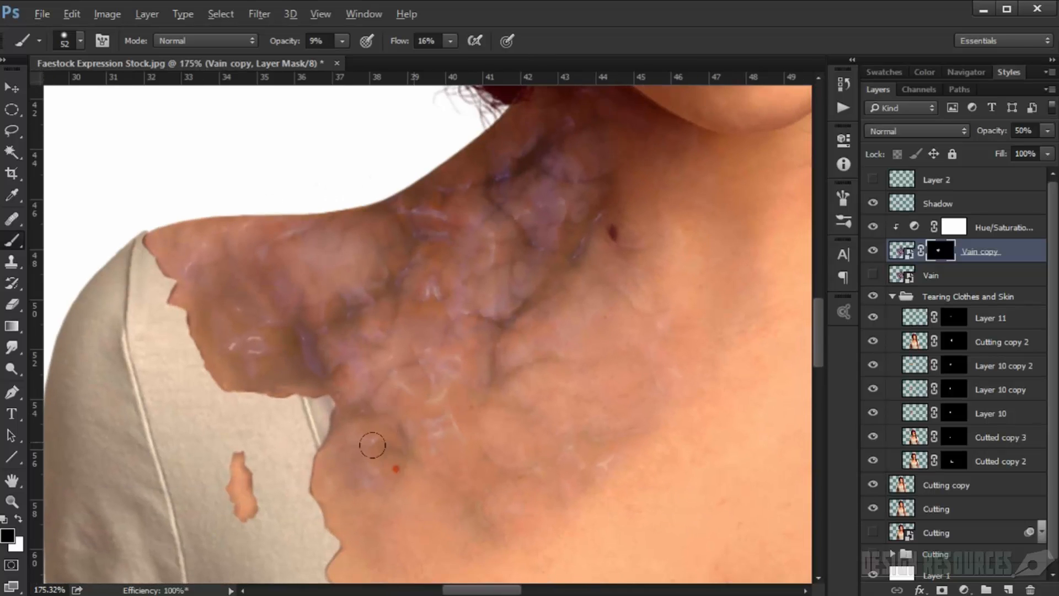
# - Extend the texture faintly across the lower neck toward the braid with white, using 99 px and 65 px brushes
pyautogui.moveTo(524, 440)
pyautogui.mouseDown()
pyautogui.moveTo(467, 435)
pyautogui.moveTo(517, 456)
pyautogui.moveTo(583, 412)
pyautogui.mouseUp()
pyautogui.press('x')
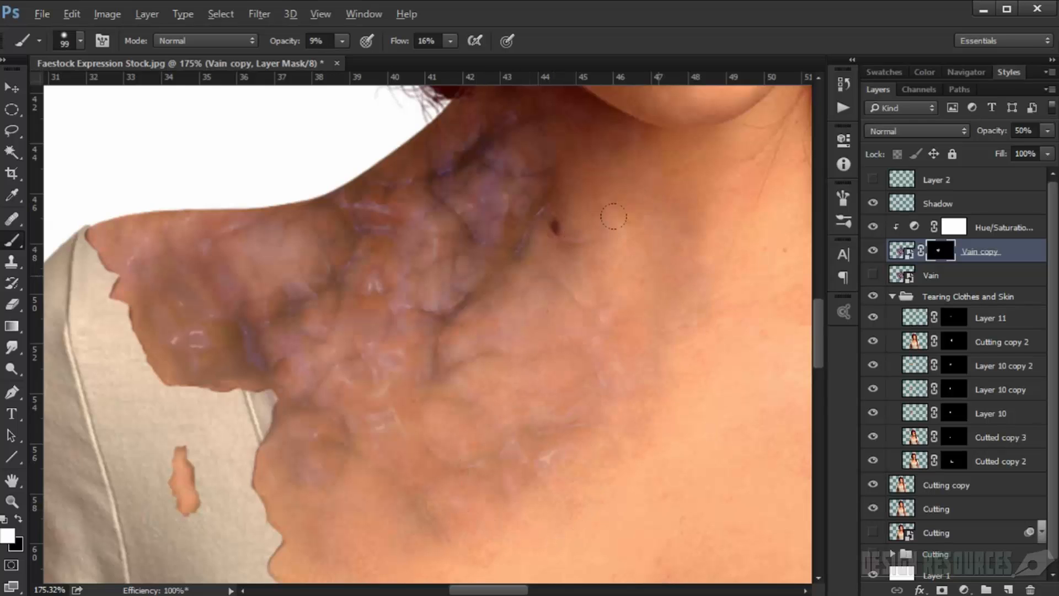
pyautogui.moveTo(614, 321); pyautogui.dragTo(402, 366)
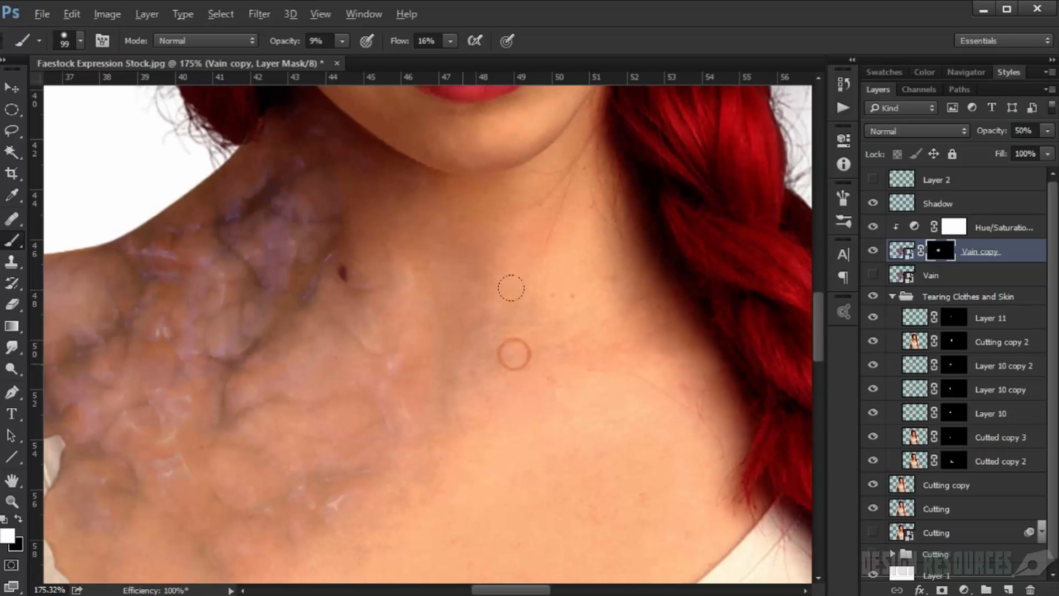
pyautogui.moveTo(475, 286); pyautogui.dragTo(433, 222)
pyautogui.moveTo(498, 270)
pyautogui.mouseDown()
pyautogui.moveTo(419, 217)
pyautogui.moveTo(487, 255)
pyautogui.moveTo(467, 253)
pyautogui.mouseUp()
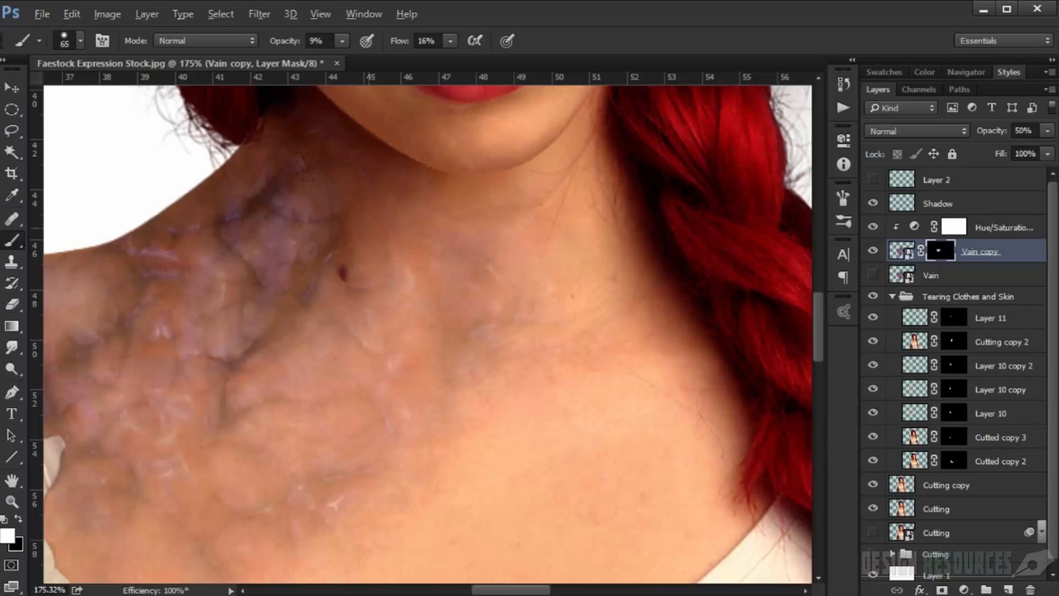
# - Spread the texture softly across the middle of the chest toward the braid with a 122 px white brush
pyautogui.moveTo(361, 293); pyautogui.dragTo(438, 152)
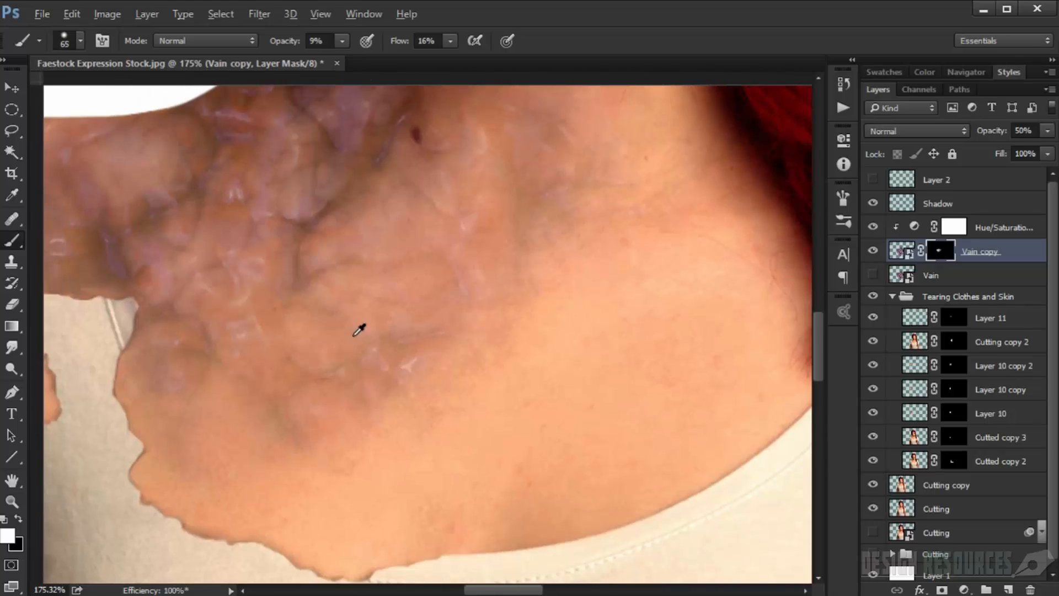
pyautogui.moveTo(348, 353); pyautogui.dragTo(368, 375)
pyautogui.moveTo(290, 412); pyautogui.dragTo(322, 326)
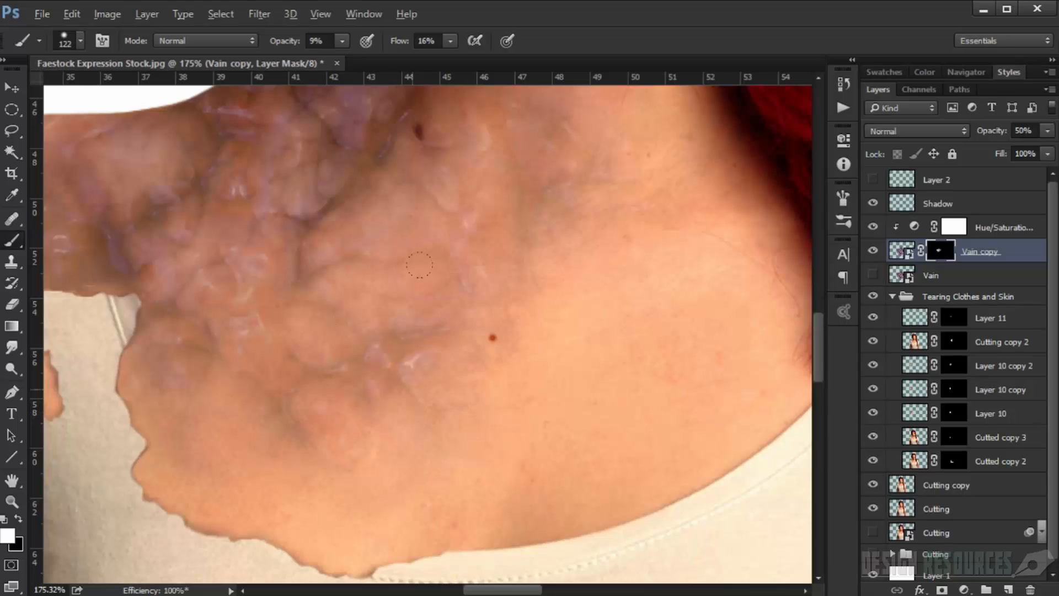
pyautogui.moveTo(560, 257); pyautogui.dragTo(456, 289)
pyautogui.moveTo(642, 352); pyautogui.dragTo(633, 250)
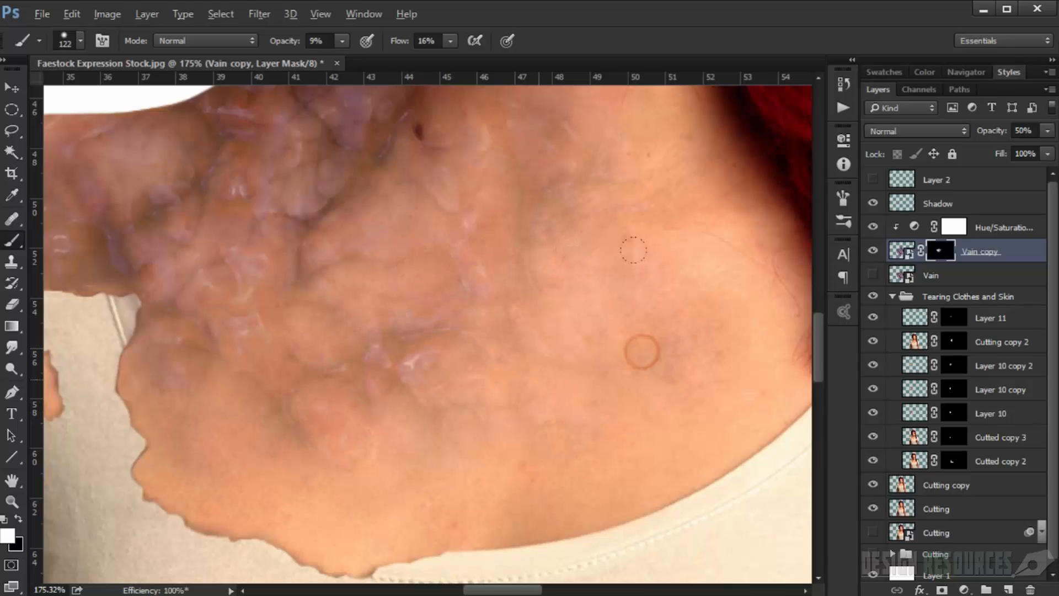
# - Build up the texture on the lower chest above the neckline with a 91 px white brush and review the blend
pyautogui.moveTo(412, 415); pyautogui.dragTo(212, 335)
pyautogui.moveTo(252, 431); pyautogui.dragTo(167, 377)
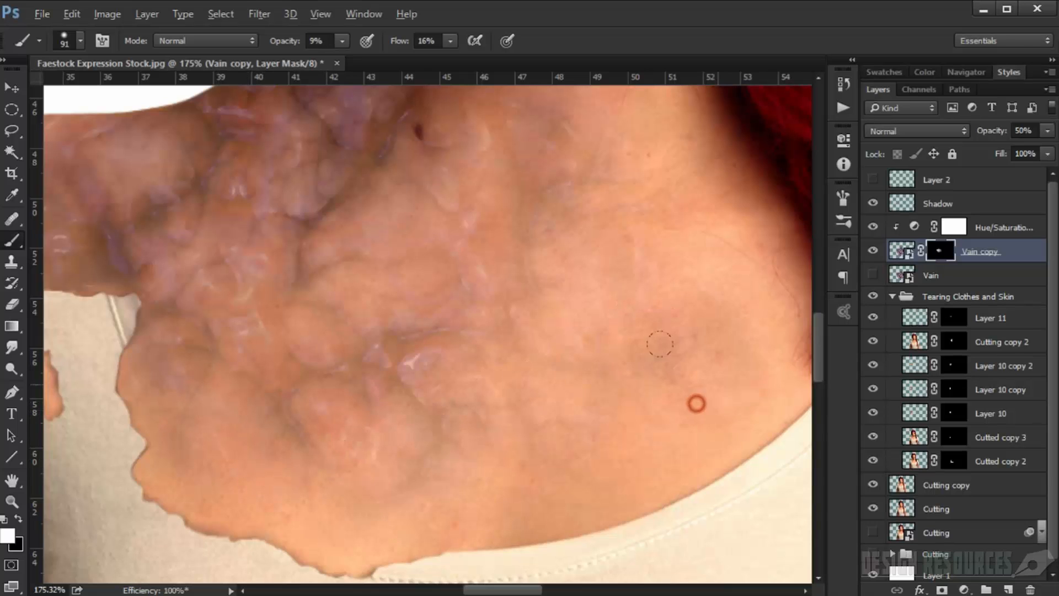
pyautogui.moveTo(398, 407); pyautogui.dragTo(544, 217)
pyautogui.scroll(-6, 593, 268)
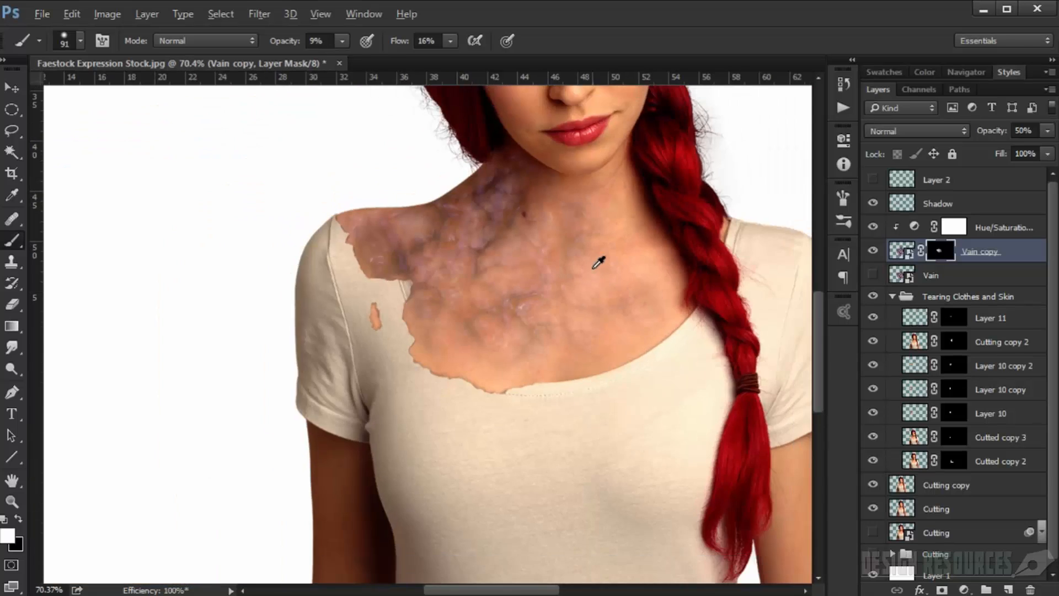
pyautogui.scroll(4, 574, 220)
pyautogui.scroll(-5, 584, 220)
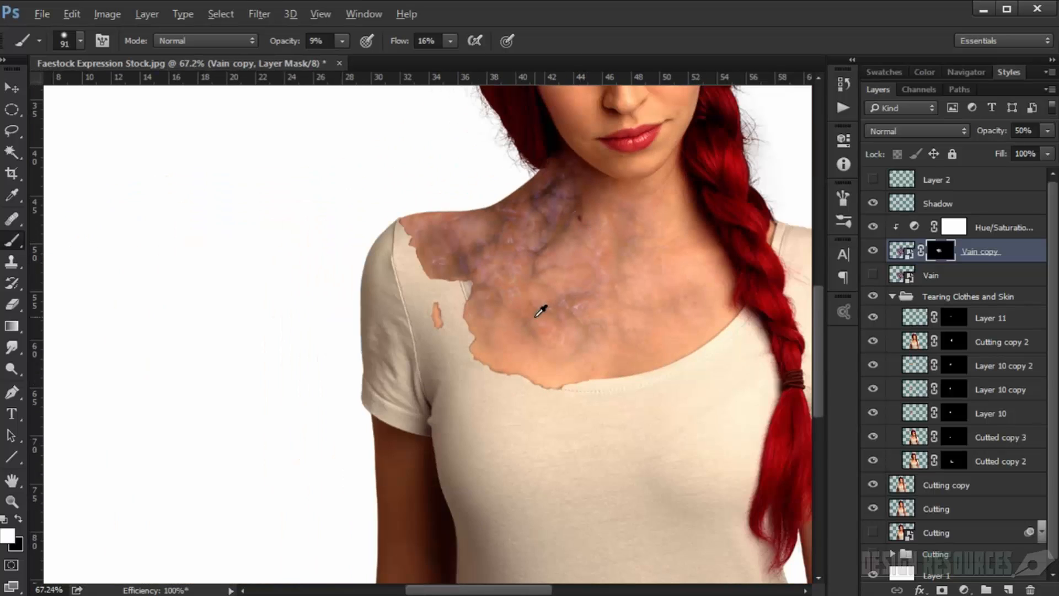
# - Touch up the texture on the lower chest and toward the neck with a 68 px white brush and check the blend
pyautogui.scroll(5, 520, 321)
pyautogui.moveTo(489, 347); pyautogui.dragTo(456, 368)
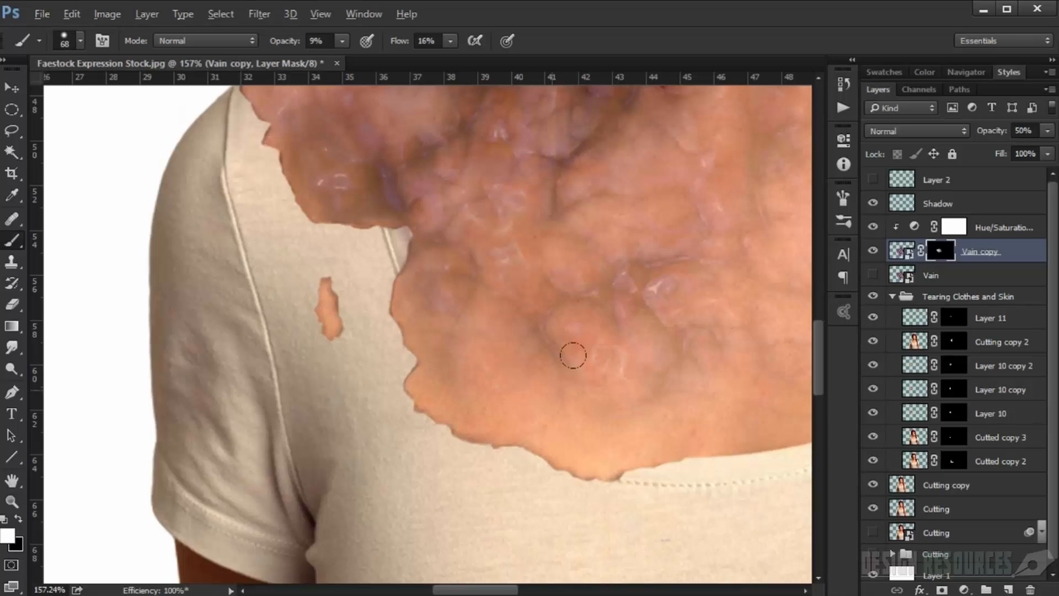
pyautogui.moveTo(678, 359); pyautogui.dragTo(562, 501)
pyautogui.scroll(3, 594, 339)
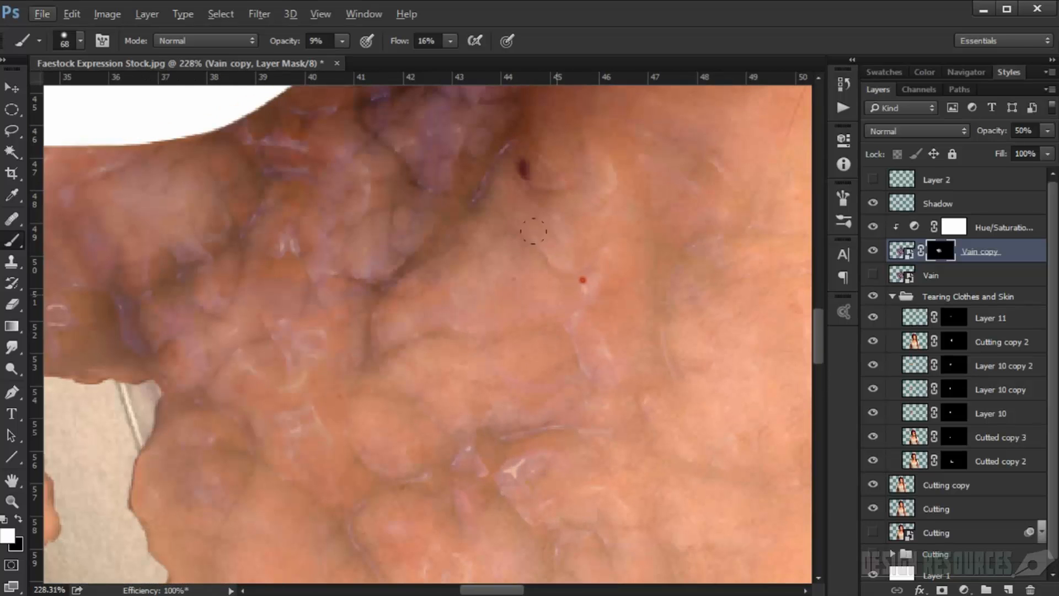
pyautogui.moveTo(565, 230); pyautogui.dragTo(485, 363)
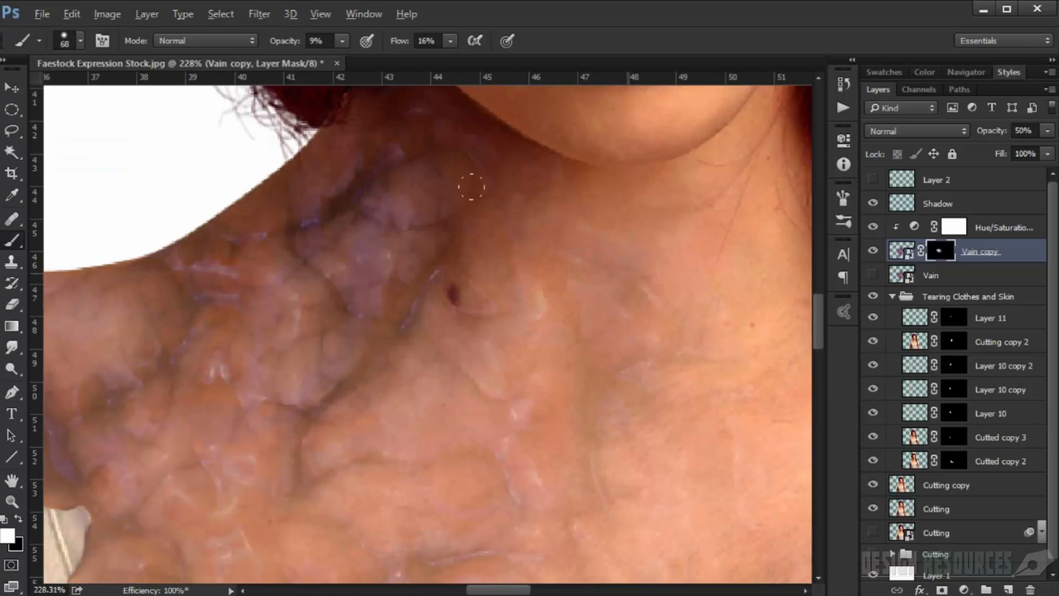
pyautogui.scroll(-5, 468, 264)
pyautogui.scroll(3, 468, 378)
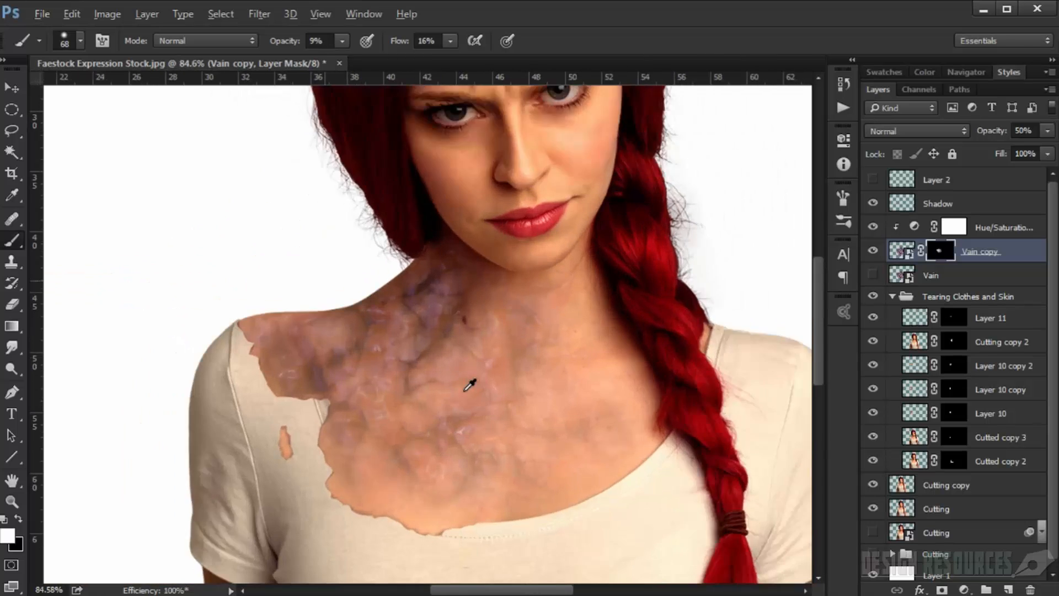
# - Build up the texture softly across the chest and lower neck toward the braid with a 101 px white brush
pyautogui.moveTo(479, 399); pyautogui.dragTo(501, 402)
pyautogui.moveTo(560, 379); pyautogui.dragTo(567, 315)
pyautogui.moveTo(660, 333); pyautogui.dragTo(594, 231)
pyautogui.moveTo(602, 317)
pyautogui.mouseDown()
pyautogui.moveTo(567, 282)
pyautogui.moveTo(567, 434)
pyautogui.mouseUp()
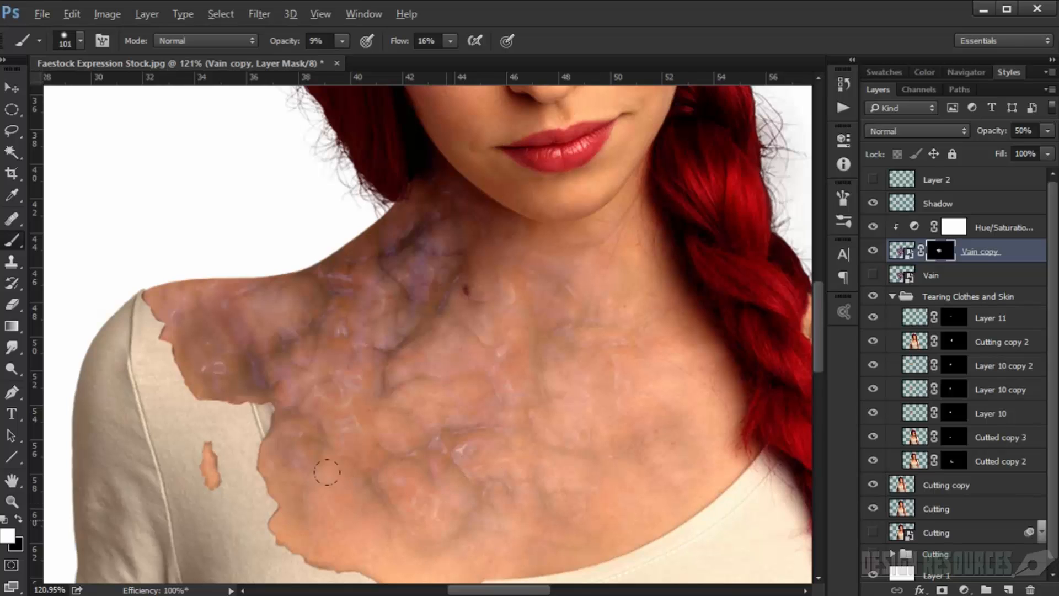
pyautogui.scroll(-4, 454, 312)
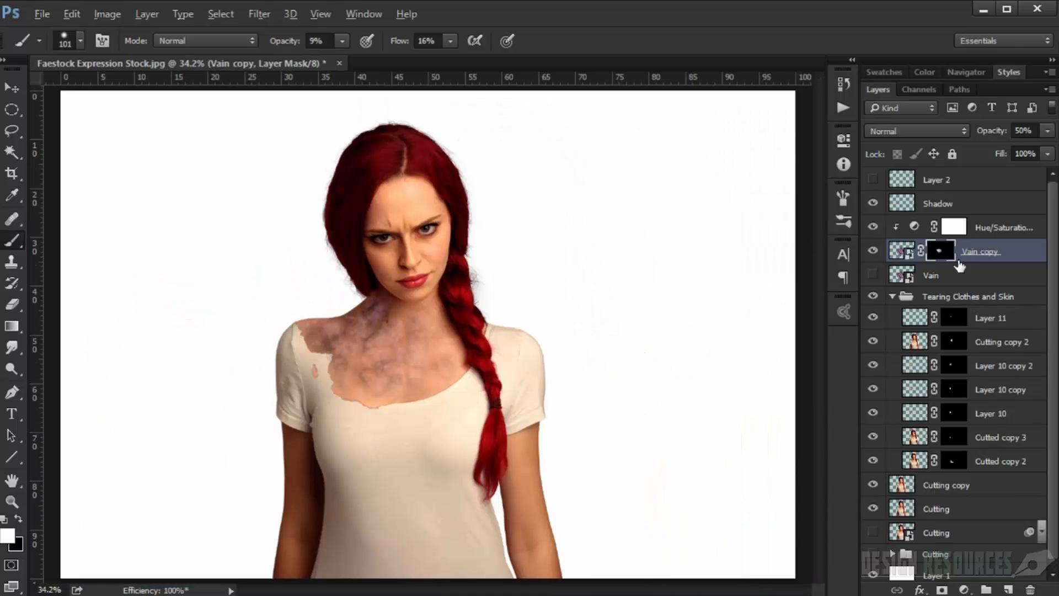
# - Duplicate the Vain copy layer and delete the duplicate's layer mask so its whole texture shows
pyautogui.hotkey('ctrl', 'j')
pyautogui.scroll(4, 339, 337)
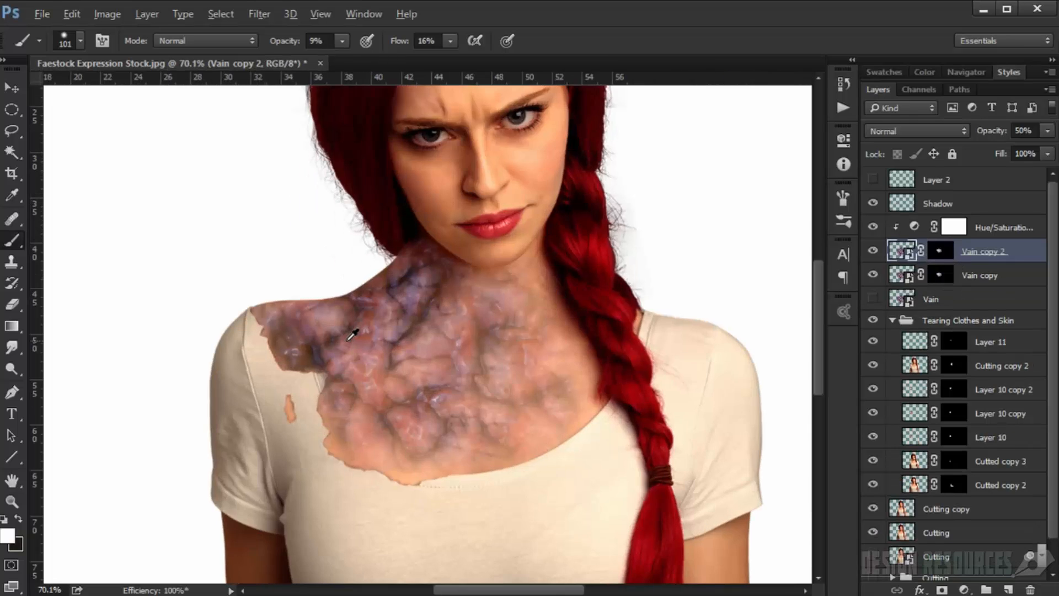
pyautogui.click(909, 255)
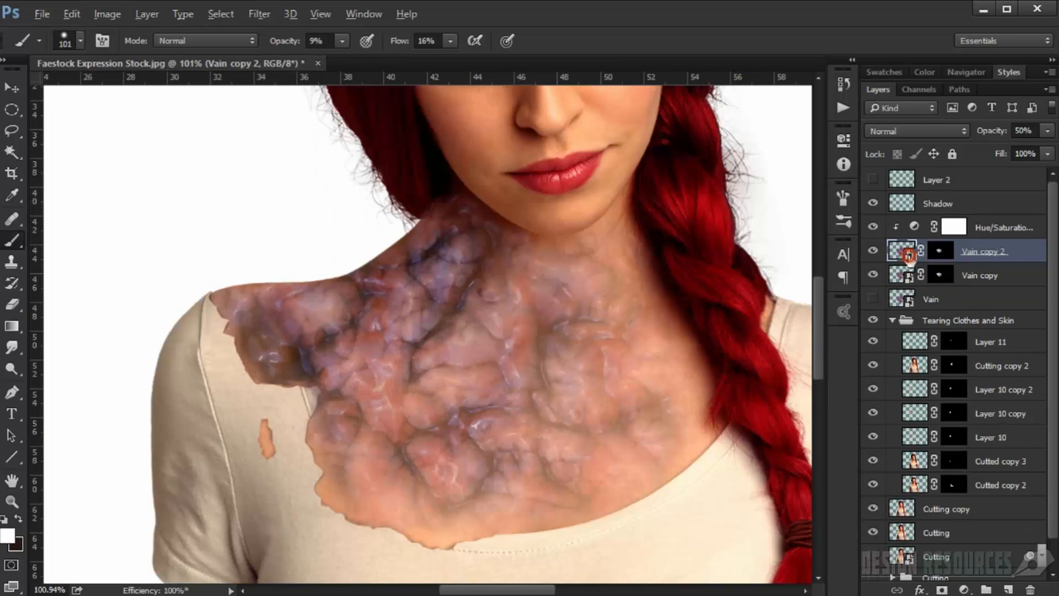
pyautogui.moveTo(940, 255); pyautogui.dragTo(1036, 591)
pyautogui.scroll(-3, 504, 272)
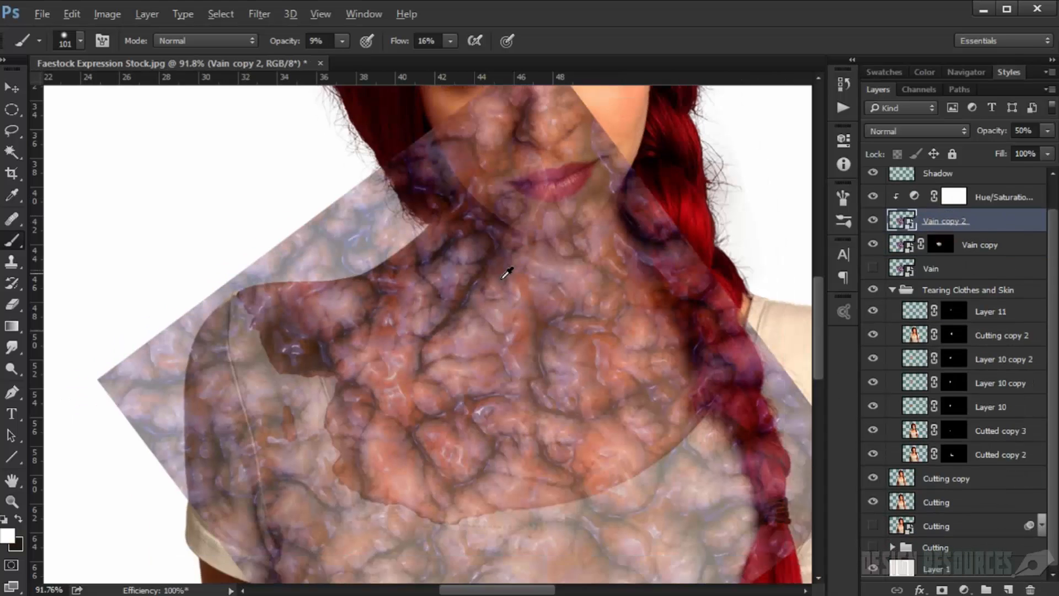
# - Transform Vain copy 2: scale it to 65.81%, rotate it to -39.76°, and position it over the braid-side chest
pyautogui.hotkey('ctrl', 't')
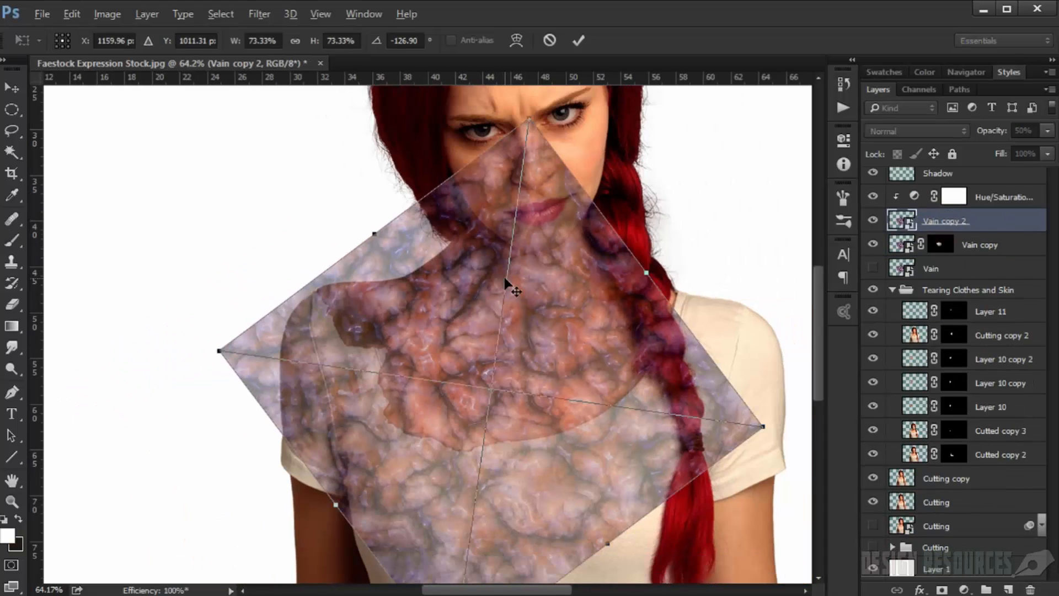
pyautogui.scroll(-2, 605, 306)
pyautogui.moveTo(689, 354); pyautogui.dragTo(463, 469)
pyautogui.moveTo(601, 320); pyautogui.dragTo(692, 339)
pyautogui.moveTo(633, 312); pyautogui.dragTo(620, 283)
pyautogui.moveTo(787, 343); pyautogui.dragTo(776, 323)
pyautogui.moveTo(634, 312); pyautogui.dragTo(643, 310)
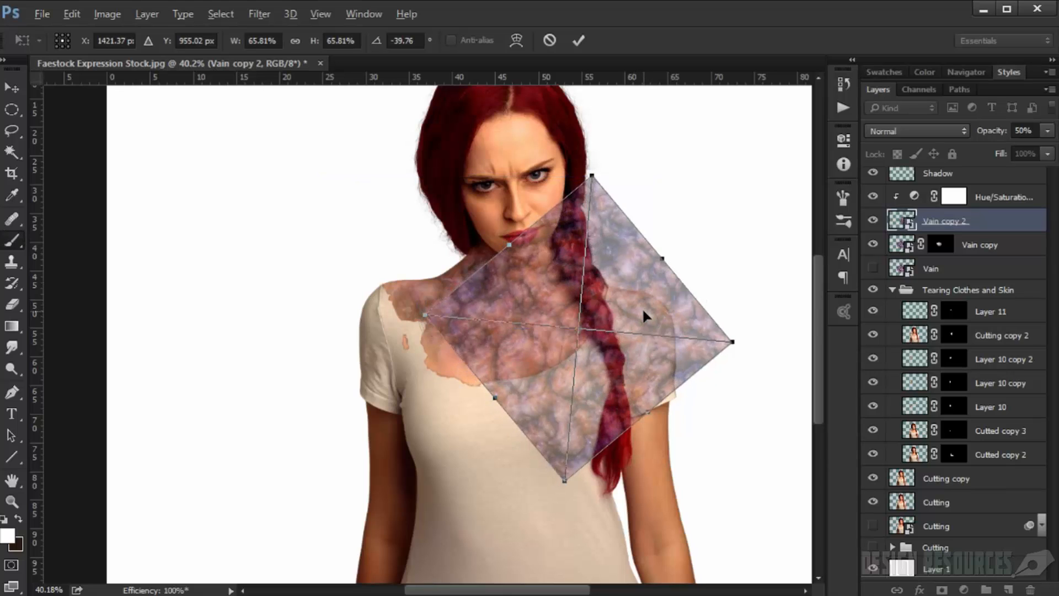
pyautogui.press('Return')
# - Add a black mask to Vain copy 2 and move the layer above the Hue/Saturation adjustment, keeping that adjustment clipped to Vain copy
pyautogui.press('b')
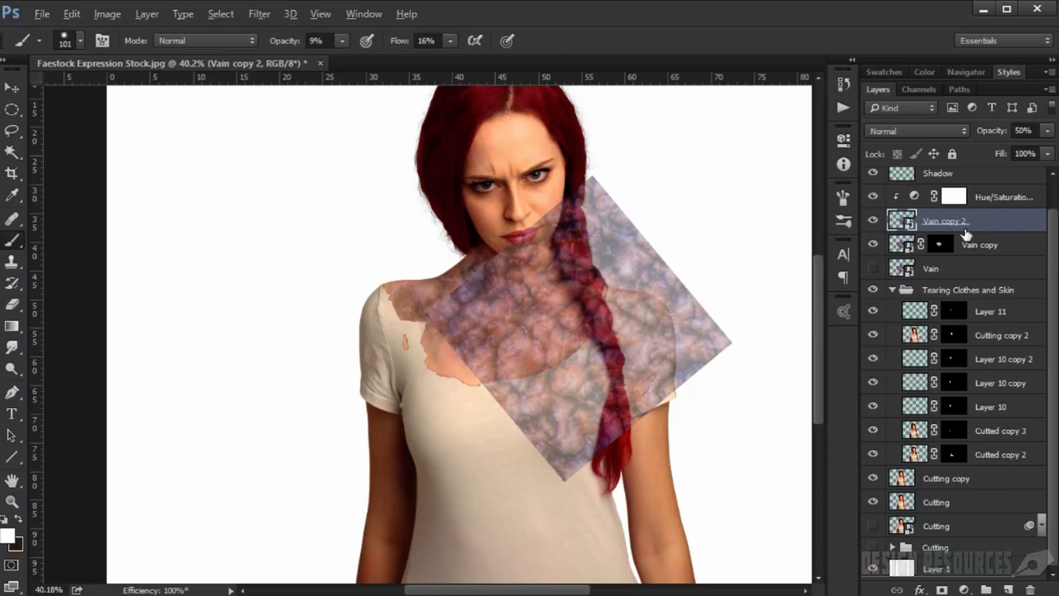
pyautogui.keyDown('alt'); pyautogui.click(941, 589); pyautogui.keyUp('alt')
pyautogui.scroll(3, 517, 251)
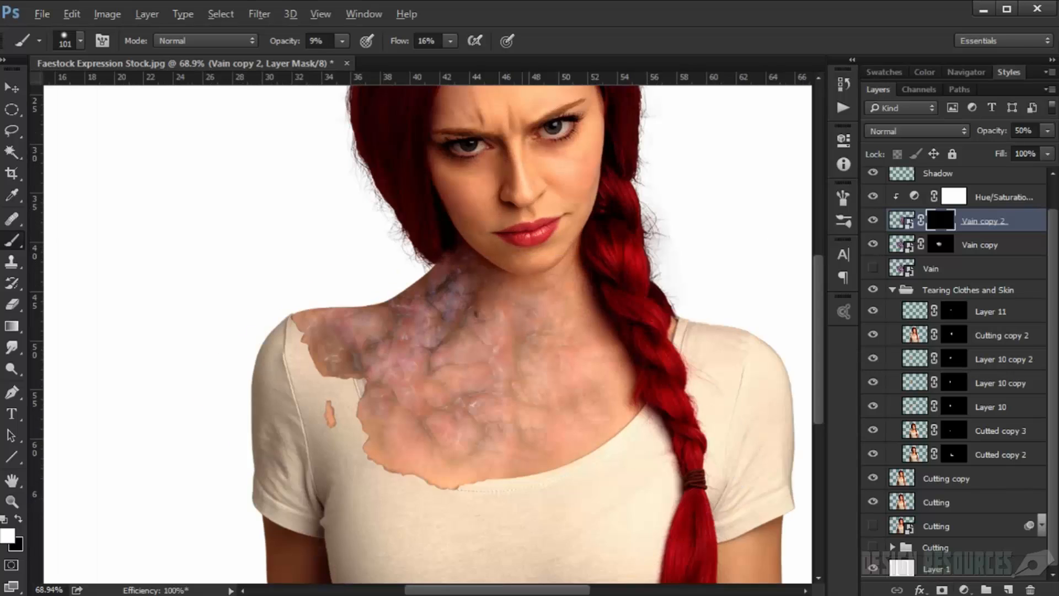
pyautogui.moveTo(1007, 219); pyautogui.dragTo(987, 185)
pyautogui.keyDown('alt'); pyautogui.click(977, 233); pyautogui.keyUp('alt')
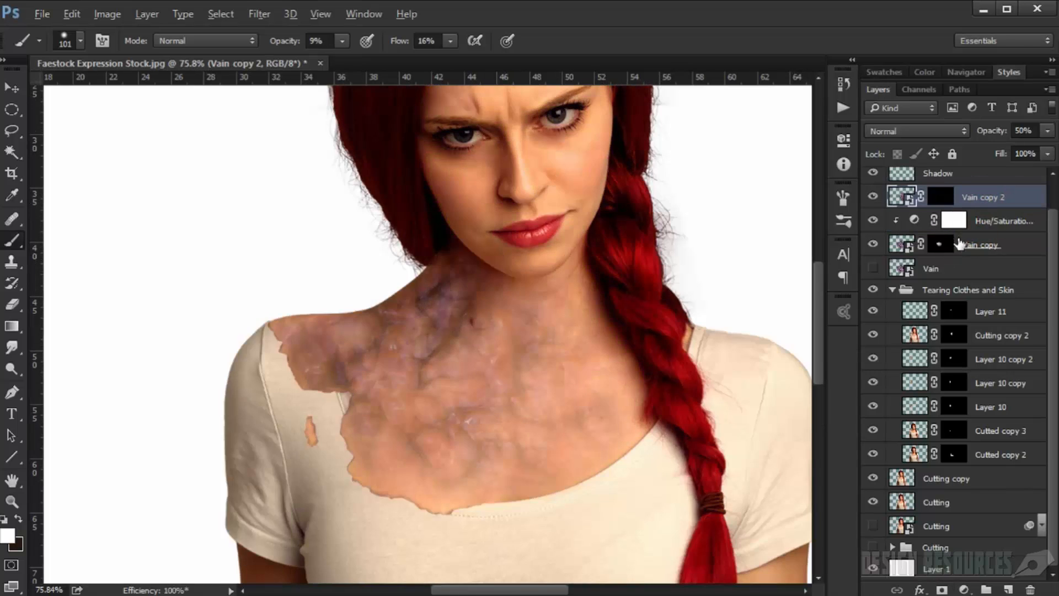
# - Duplicate the Hue/Saturation adjustment above Vain copy 2 and clip the duplicate to that layer
pyautogui.click(1009, 227)
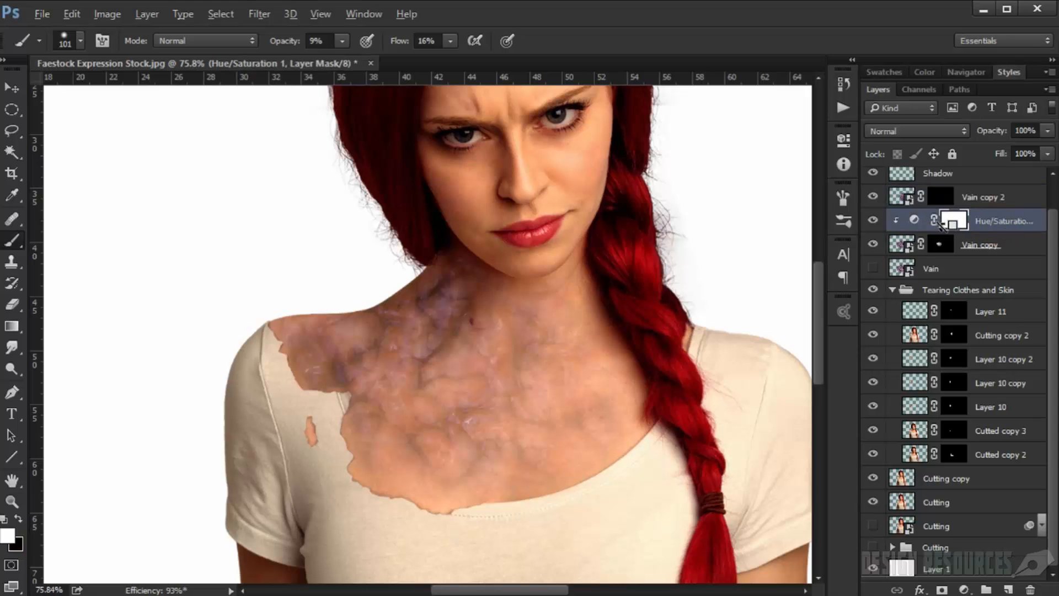
pyautogui.moveTo(979, 218)
pyautogui.mouseDown()
pyautogui.moveTo(984, 190)
pyautogui.moveTo(985, 201)
pyautogui.mouseUp()
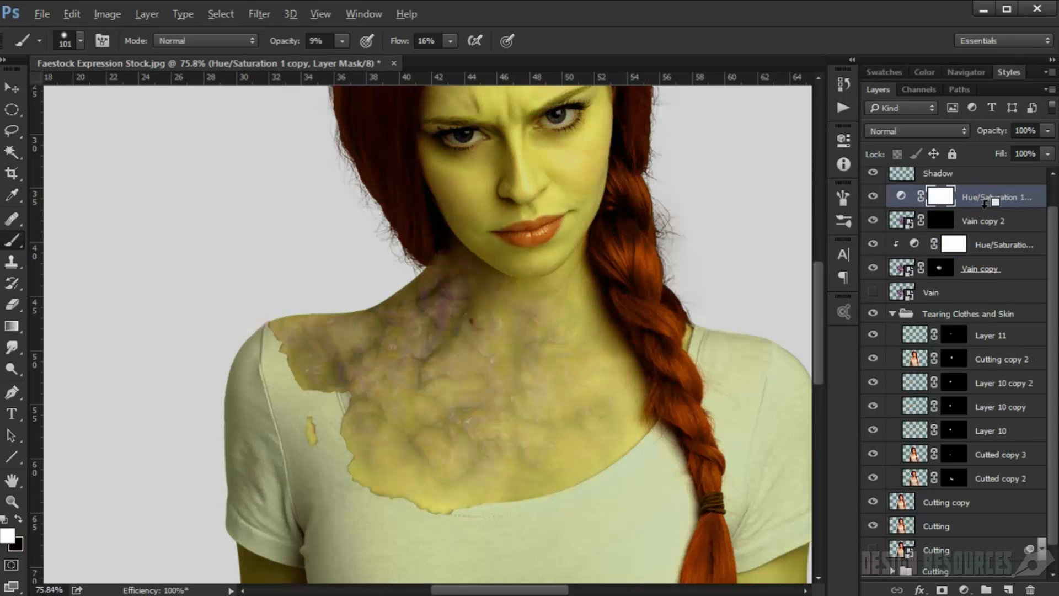
pyautogui.keyDown('alt'); pyautogui.click(970, 210); pyautogui.keyUp('alt')
pyautogui.scroll(4, 560, 292)
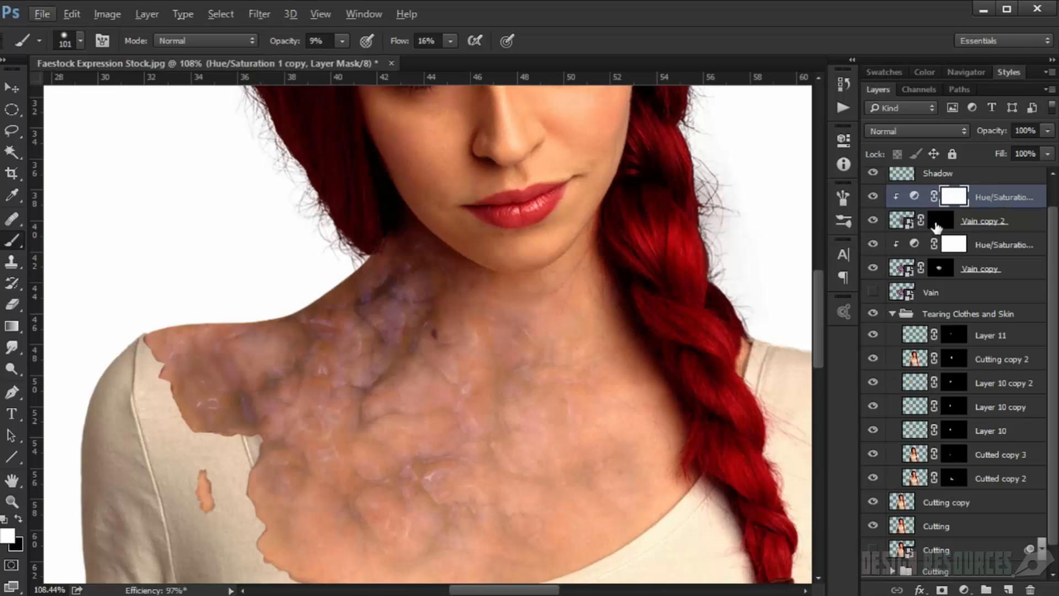
# - Paint white on the Vain copy 2 mask over the braid-side neck with a 63 px brush at 21% opacity and 18% flow
pyautogui.click(939, 222)
pyautogui.scroll(6, 527, 314)
pyautogui.moveTo(589, 341); pyautogui.dragTo(530, 341)
pyautogui.moveTo(620, 331); pyautogui.dragTo(657, 349)
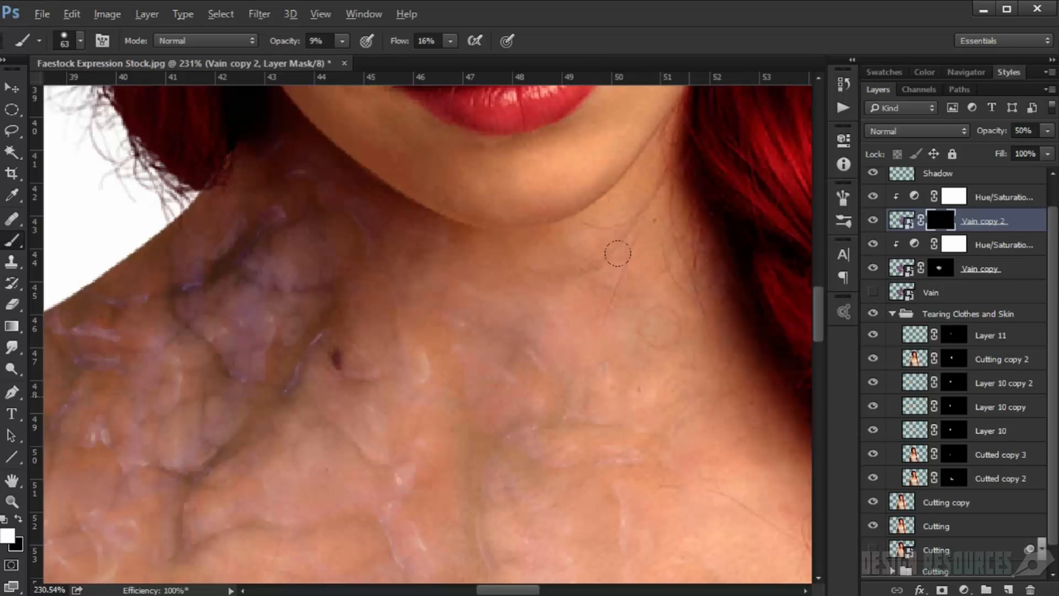
pyautogui.moveTo(404, 47); pyautogui.dragTo(409, 47)
pyautogui.moveTo(284, 47); pyautogui.dragTo(291, 46)
pyautogui.click(634, 349)
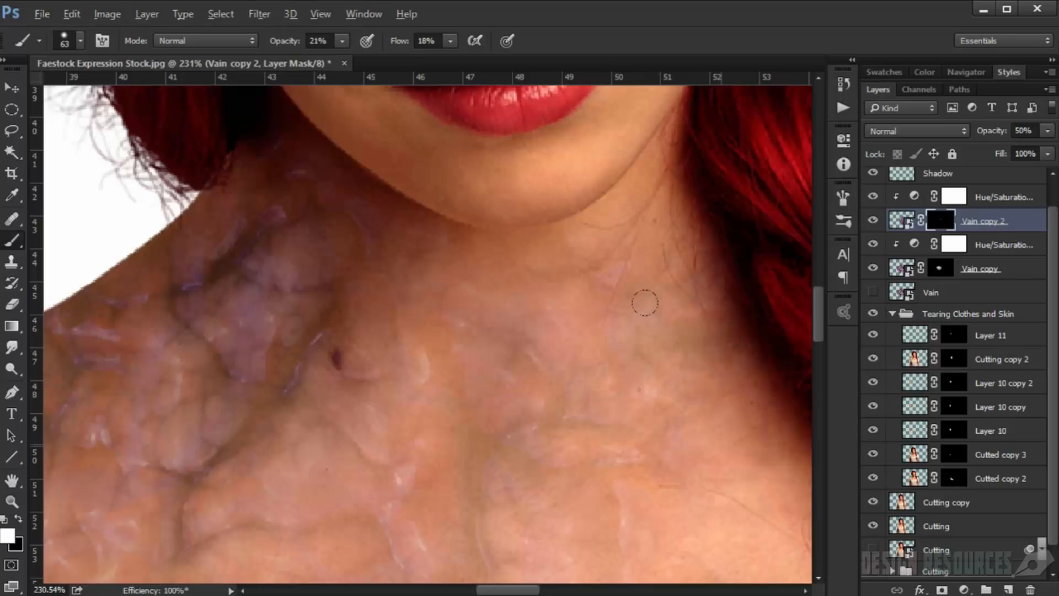
# - Spread the Vain copy 2 texture across the lower neck and up to the jawline with the 63 px white brush
pyautogui.click(725, 429)
pyautogui.moveTo(656, 470); pyautogui.dragTo(565, 324)
pyautogui.moveTo(633, 381)
pyautogui.mouseDown()
pyautogui.moveTo(640, 418)
pyautogui.moveTo(631, 399)
pyautogui.moveTo(651, 341)
pyautogui.mouseUp()
pyautogui.moveTo(605, 445)
pyautogui.mouseDown()
pyautogui.moveTo(638, 383)
pyautogui.moveTo(307, 402)
pyautogui.moveTo(510, 310)
pyautogui.mouseUp()
pyautogui.moveTo(537, 354)
pyautogui.mouseDown()
pyautogui.moveTo(536, 291)
pyautogui.moveTo(472, 203)
pyautogui.mouseUp()
pyautogui.moveTo(413, 239); pyautogui.dragTo(465, 449)
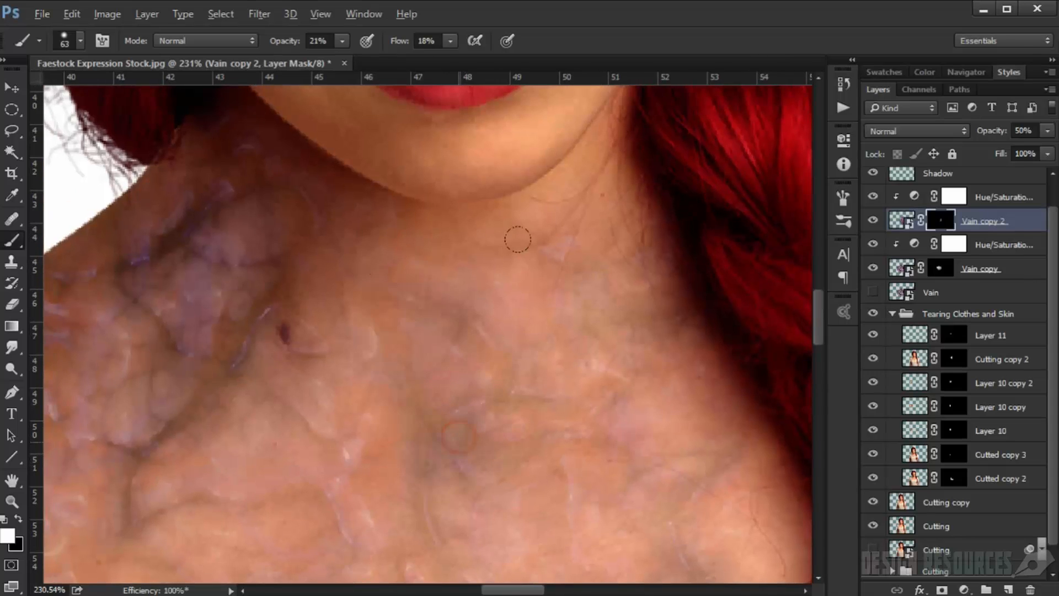
pyautogui.moveTo(408, 209); pyautogui.dragTo(364, 319)
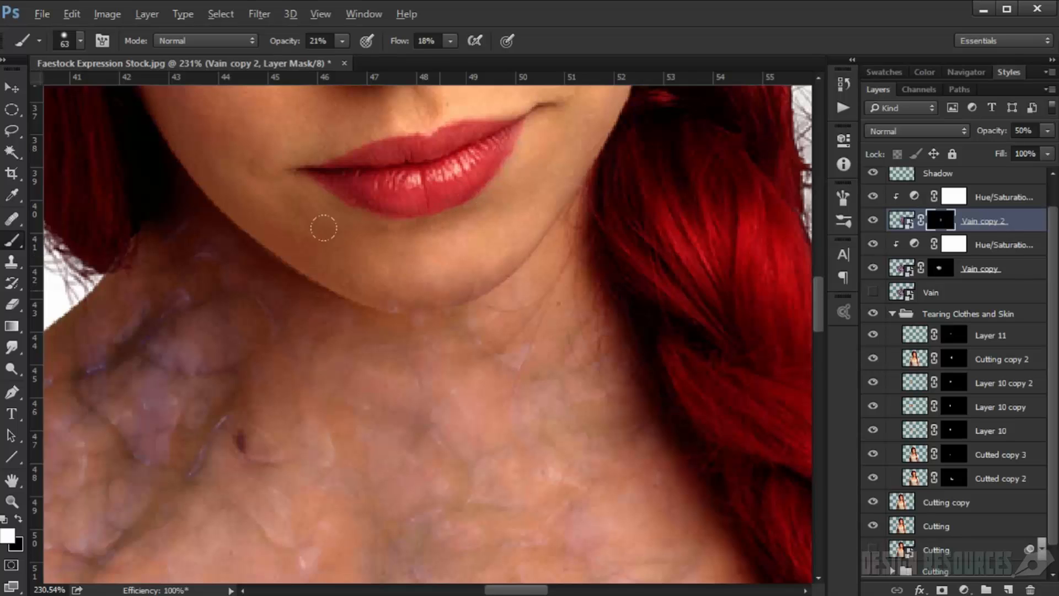
pyautogui.moveTo(267, 196); pyautogui.dragTo(288, 229)
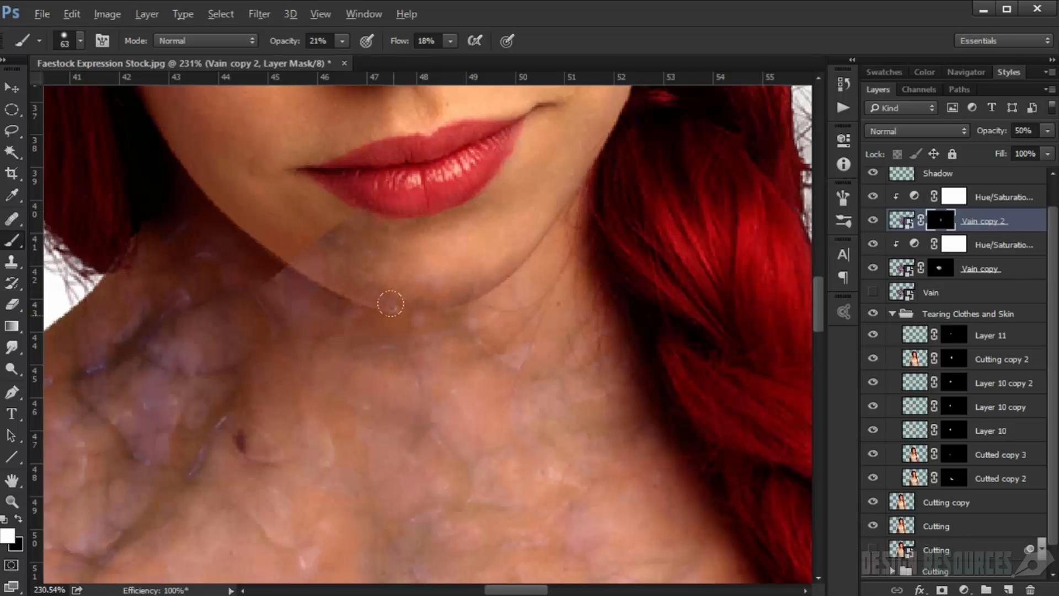
# - Clear the spilled texture from the chin and jawline by painting black on the mask with a 42 px brush
pyautogui.scroll(3, 310, 289)
pyautogui.press('x')
pyautogui.rightClick(308, 284)
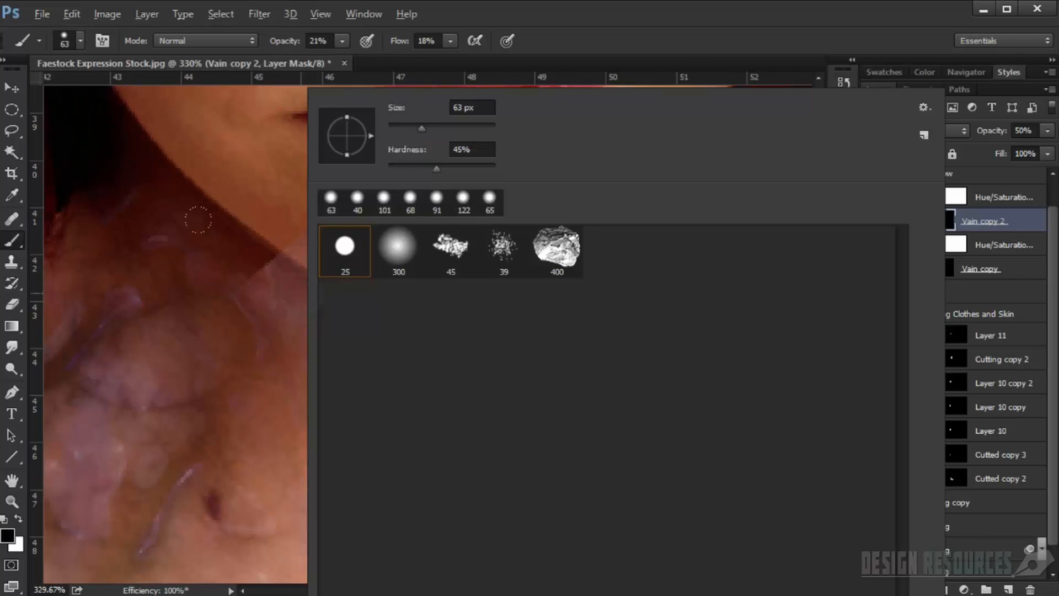
pyautogui.click(631, 11)
pyautogui.moveTo(295, 271); pyautogui.dragTo(263, 260)
pyautogui.moveTo(271, 253); pyautogui.dragTo(229, 225)
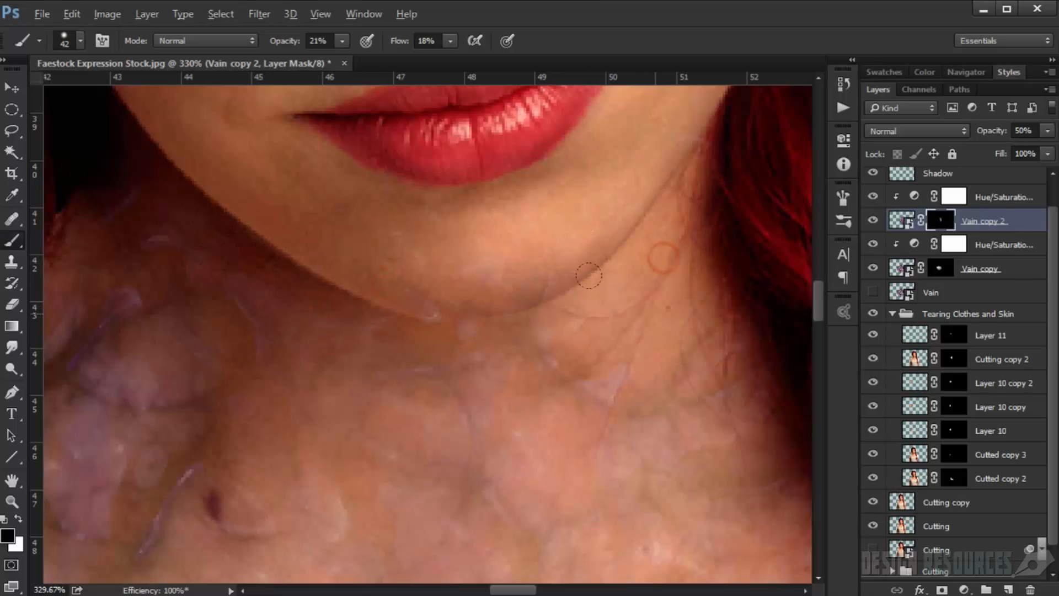
# - Paint the texture in white under the jaw on the braid side of the neck with the 42 px brush
pyautogui.press('x')
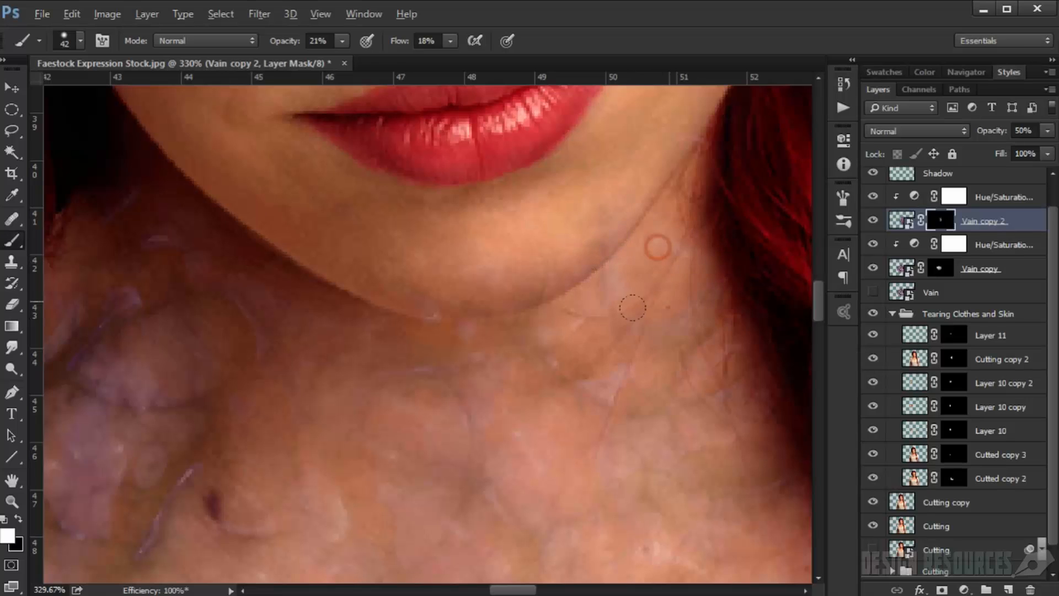
pyautogui.moveTo(604, 341); pyautogui.dragTo(623, 260)
pyautogui.moveTo(225, 307); pyautogui.dragTo(264, 369)
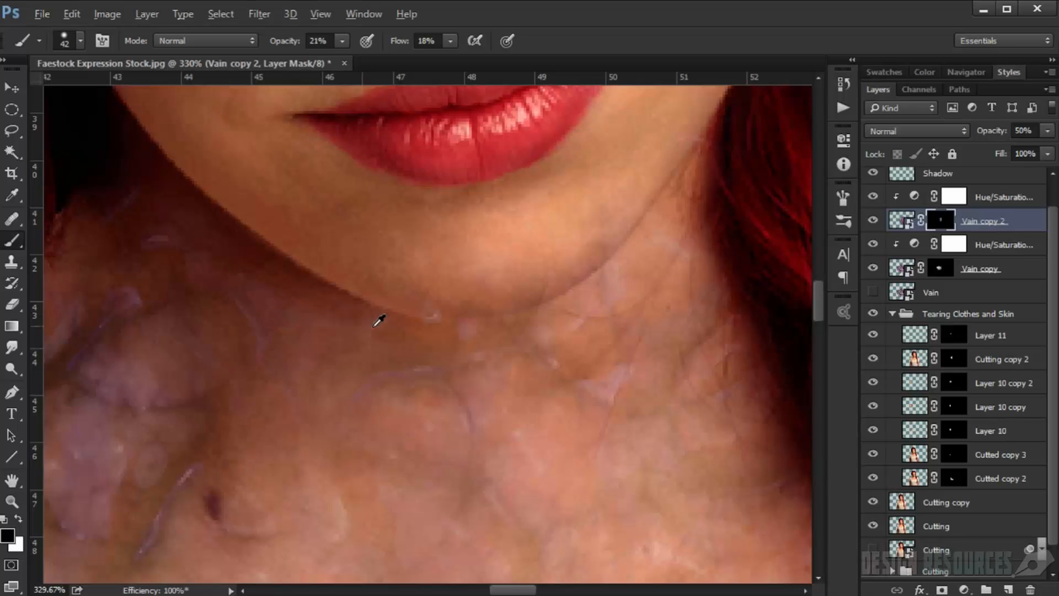
# - Soften the Vain copy 2 texture across the chest toward the braid with black, using 104 px and 59 px brushes
pyautogui.scroll(-5, 378, 314)
pyautogui.scroll(1, 418, 357)
pyautogui.moveTo(407, 397); pyautogui.dragTo(398, 293)
pyautogui.moveTo(411, 342)
pyautogui.mouseDown()
pyautogui.moveTo(449, 350)
pyautogui.moveTo(468, 374)
pyautogui.mouseUp()
pyautogui.moveTo(372, 445); pyautogui.dragTo(224, 408)
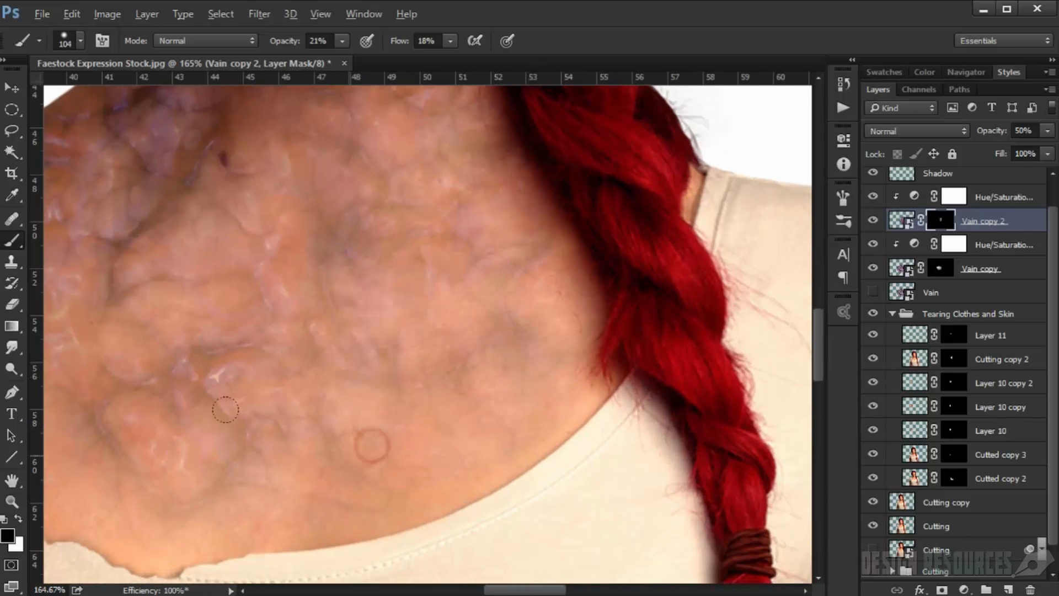
pyautogui.moveTo(262, 467); pyautogui.dragTo(182, 408)
pyautogui.moveTo(430, 426); pyautogui.dragTo(463, 333)
pyautogui.moveTo(544, 366)
pyautogui.mouseDown()
pyautogui.moveTo(503, 386)
pyautogui.moveTo(546, 424)
pyautogui.mouseUp()
pyautogui.moveTo(569, 381); pyautogui.dragTo(575, 331)
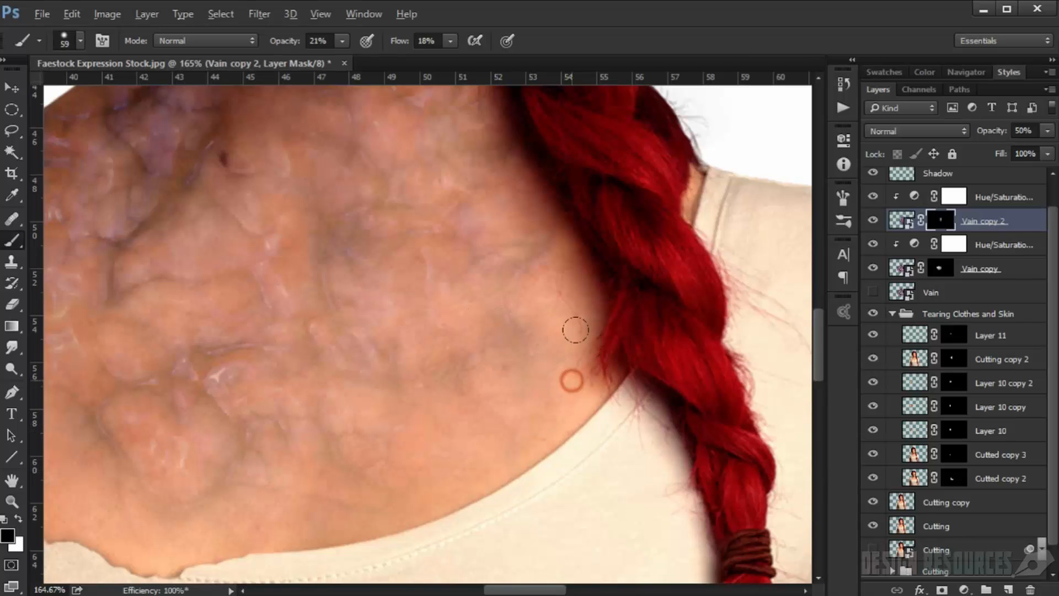
pyautogui.moveTo(527, 400)
pyautogui.mouseDown()
pyautogui.moveTo(541, 258)
pyautogui.moveTo(498, 215)
pyautogui.mouseUp()
pyautogui.moveTo(476, 295)
pyautogui.mouseDown()
pyautogui.moveTo(412, 300)
pyautogui.moveTo(447, 236)
pyautogui.mouseUp()
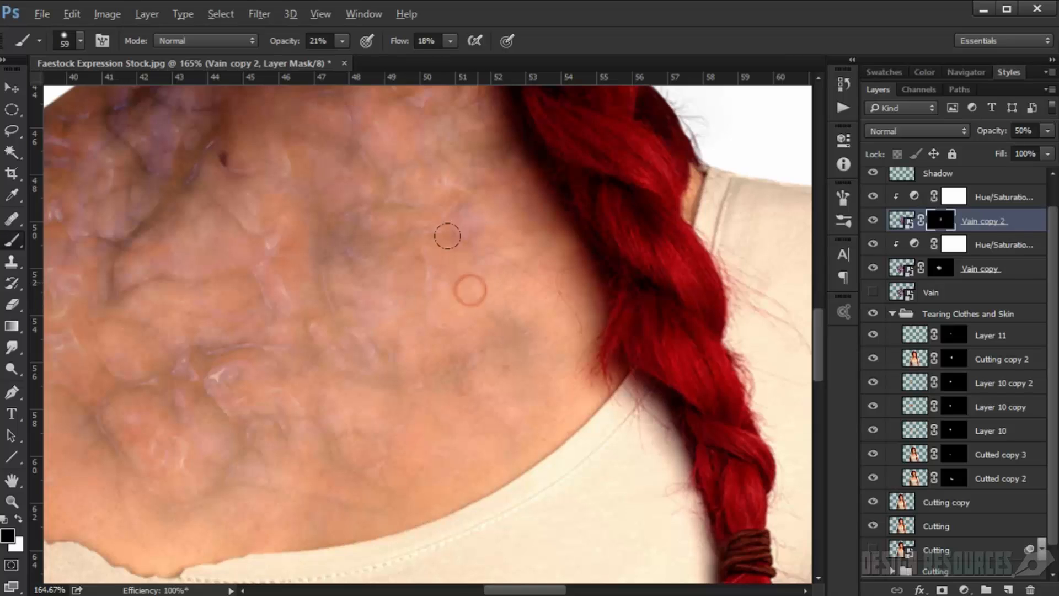
# - Bring out the vein texture on the chest beside the braid with a 59 px white brush
pyautogui.press('x')
pyautogui.moveTo(478, 326); pyautogui.dragTo(446, 241)
pyautogui.moveTo(472, 307); pyautogui.dragTo(497, 265)
pyautogui.moveTo(501, 305)
pyautogui.mouseDown()
pyautogui.moveTo(508, 259)
pyautogui.moveTo(549, 320)
pyautogui.moveTo(499, 362)
pyautogui.mouseUp()
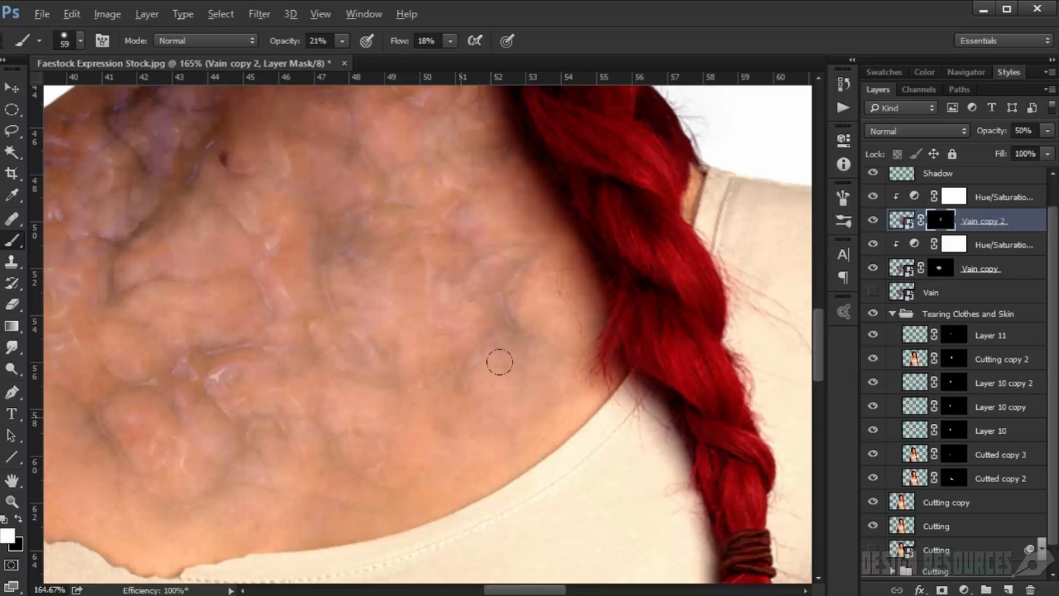
pyautogui.moveTo(473, 408); pyautogui.dragTo(512, 371)
pyautogui.moveTo(335, 455); pyautogui.dragTo(502, 331)
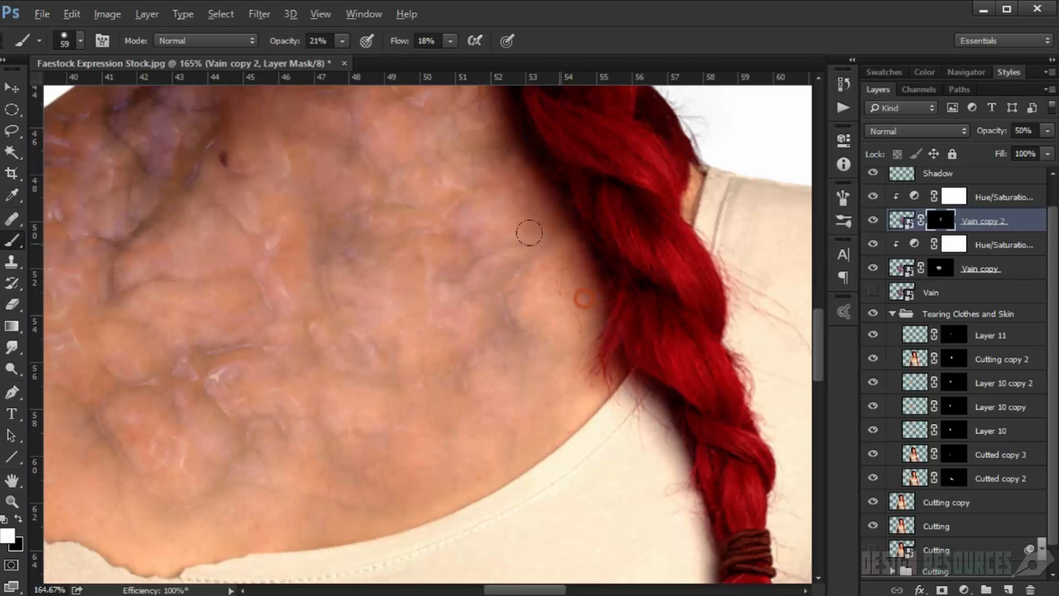
pyautogui.moveTo(530, 233); pyautogui.dragTo(531, 278)
pyautogui.moveTo(491, 250)
pyautogui.mouseDown()
pyautogui.moveTo(539, 345)
pyautogui.moveTo(516, 256)
pyautogui.mouseUp()
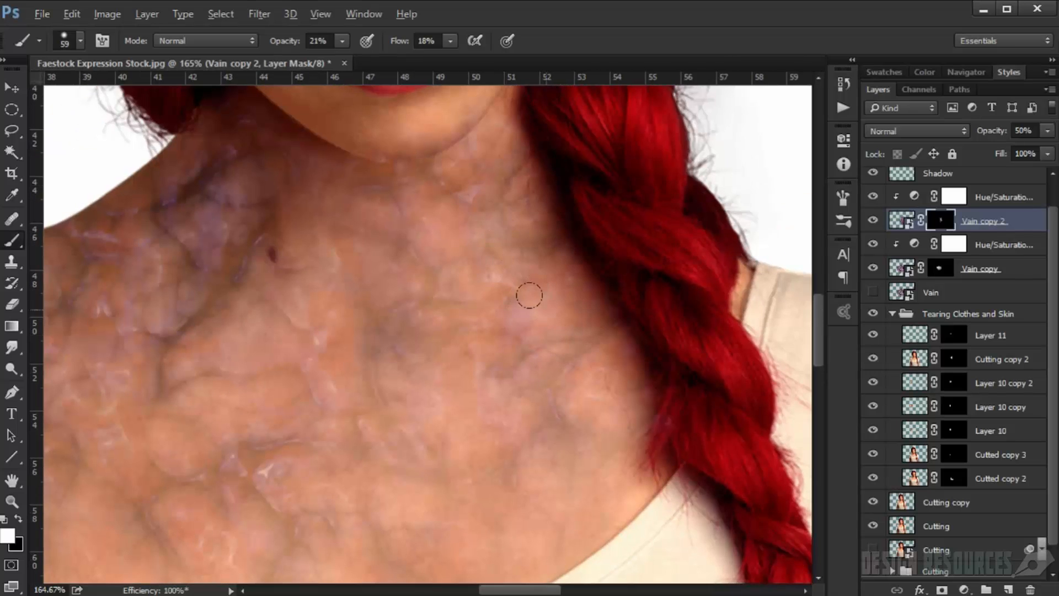
# - Extend the texture over the middle of the chest and along the lower chest above the neckline with the 59 px white brush
pyautogui.moveTo(406, 396); pyautogui.dragTo(435, 340)
pyautogui.moveTo(319, 357)
pyautogui.mouseDown()
pyautogui.moveTo(172, 366)
pyautogui.moveTo(184, 413)
pyautogui.mouseUp()
pyautogui.moveTo(286, 436); pyautogui.dragTo(368, 371)
pyautogui.moveTo(298, 455); pyautogui.dragTo(239, 432)
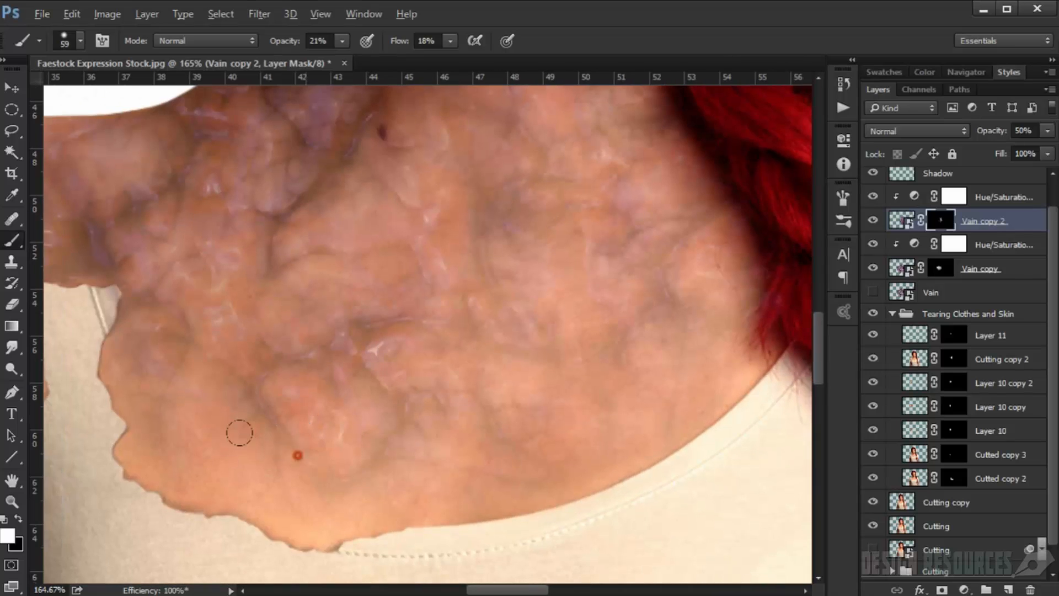
pyautogui.moveTo(350, 496); pyautogui.dragTo(661, 380)
# - Fade the hard texture edge on the lower chest near the torn neckline with a 59 px black brush
pyautogui.press('x')
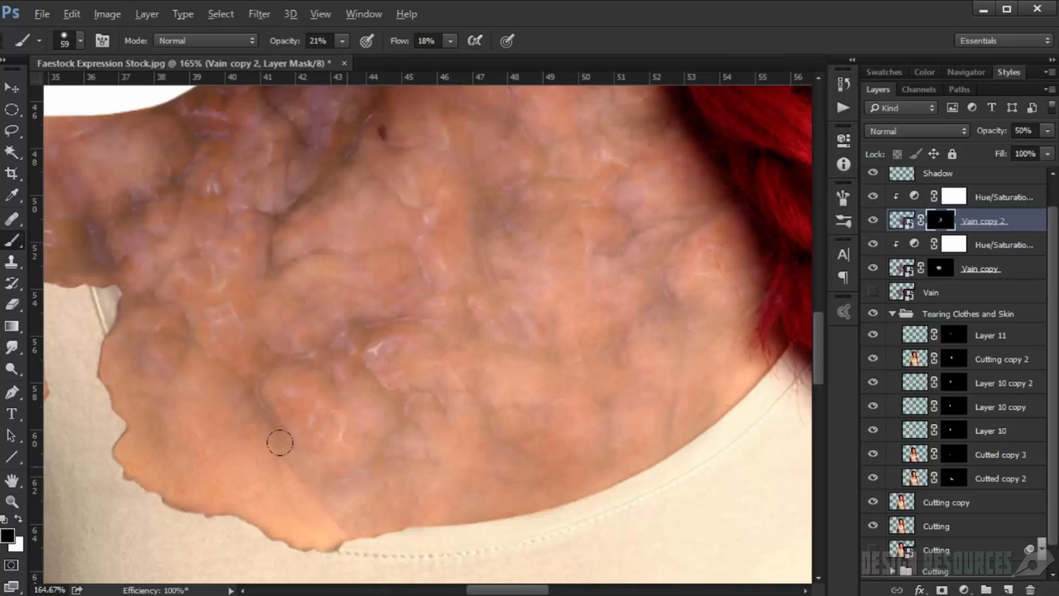
pyautogui.moveTo(281, 475)
pyautogui.mouseDown()
pyautogui.moveTo(320, 489)
pyautogui.moveTo(331, 507)
pyautogui.moveTo(281, 483)
pyautogui.mouseUp()
pyautogui.moveTo(386, 485)
pyautogui.mouseDown()
pyautogui.moveTo(336, 489)
pyautogui.moveTo(263, 444)
pyautogui.mouseUp()
pyautogui.moveTo(289, 468)
pyautogui.mouseDown()
pyautogui.moveTo(238, 400)
pyautogui.moveTo(254, 355)
pyautogui.mouseUp()
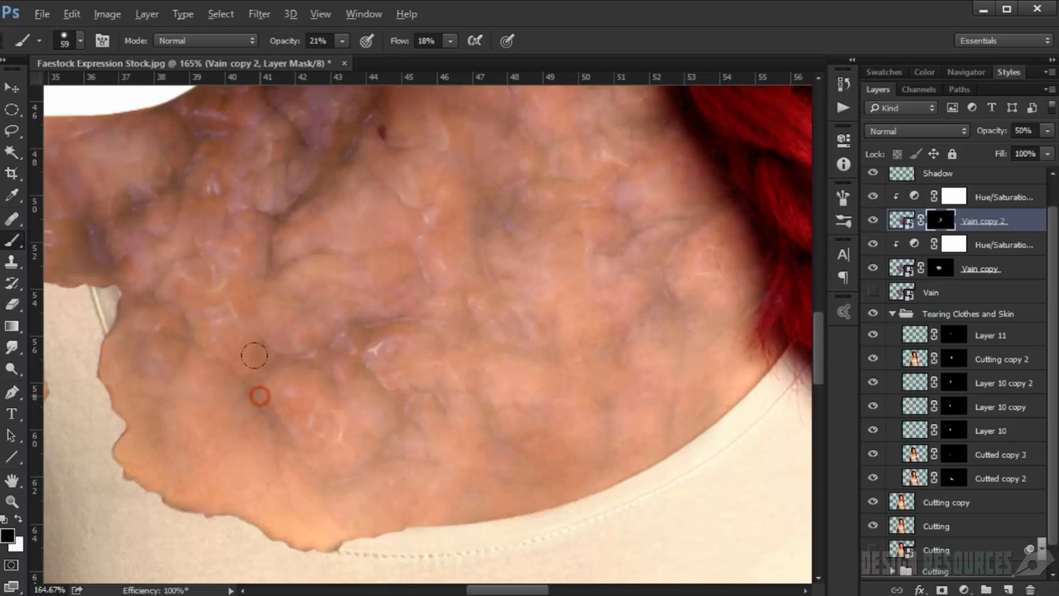
# - Examine the blended Vain copy 2 texture across the shoulder, neck and chest
pyautogui.scroll(-6, 466, 386)
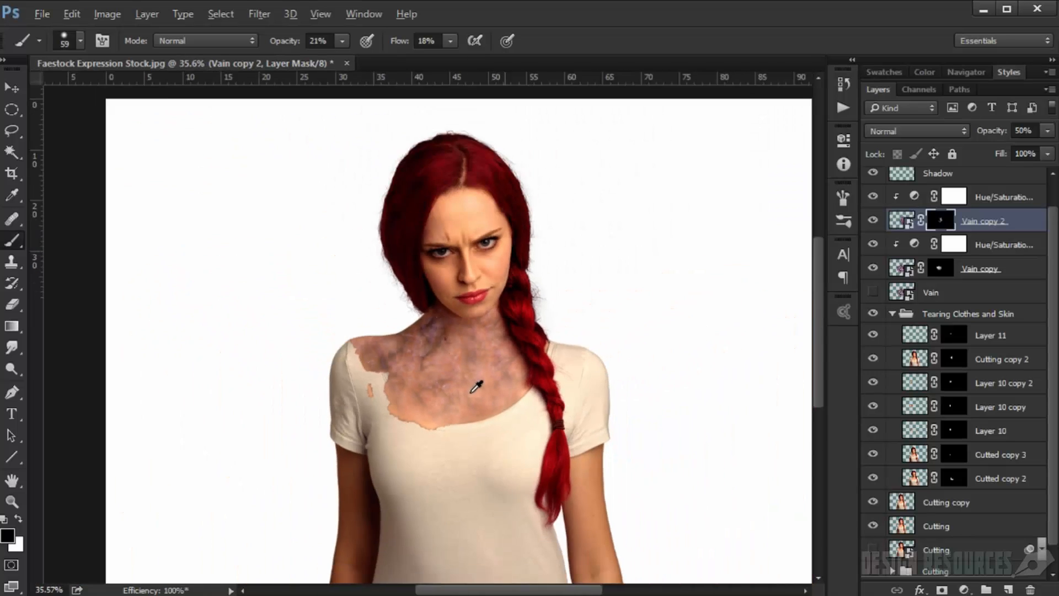
pyautogui.scroll(-2, 476, 387)
pyautogui.scroll(8, 426, 369)
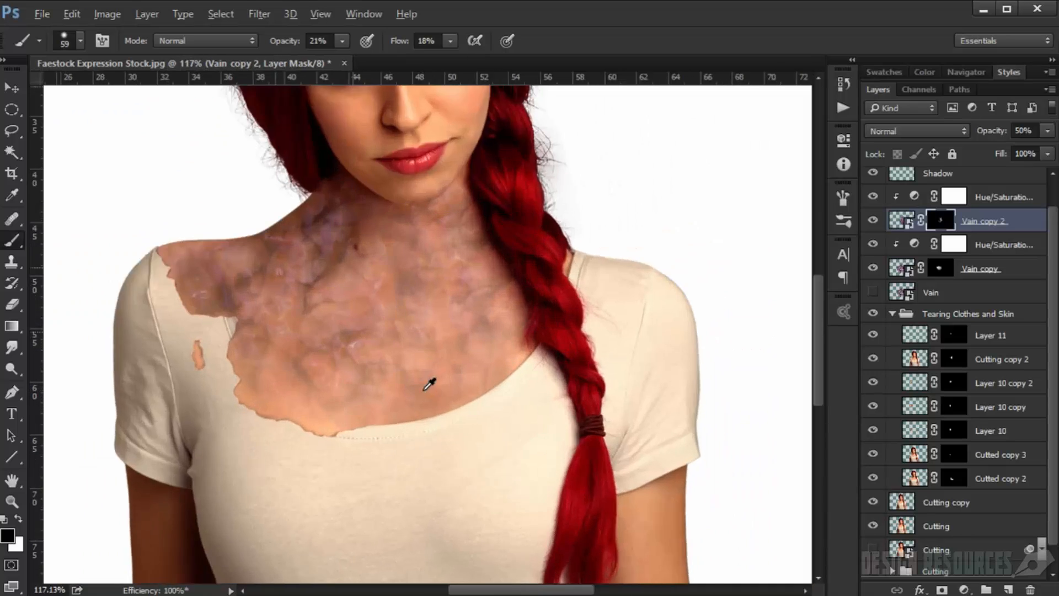
pyautogui.scroll(-4, 457, 348)
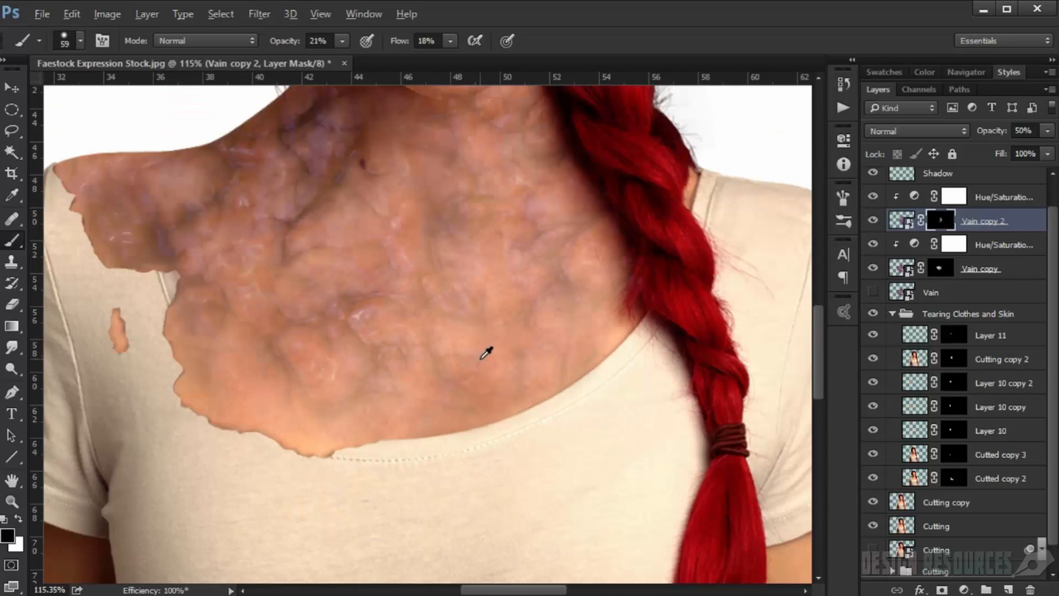
pyautogui.scroll(3, 415, 284)
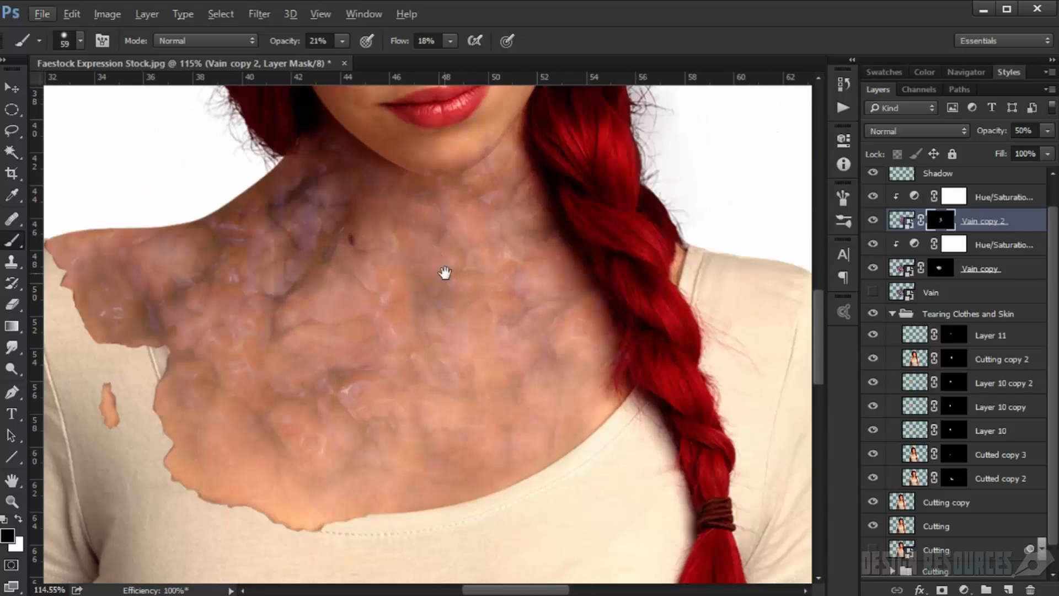
pyautogui.moveTo(445, 274); pyautogui.dragTo(379, 445)
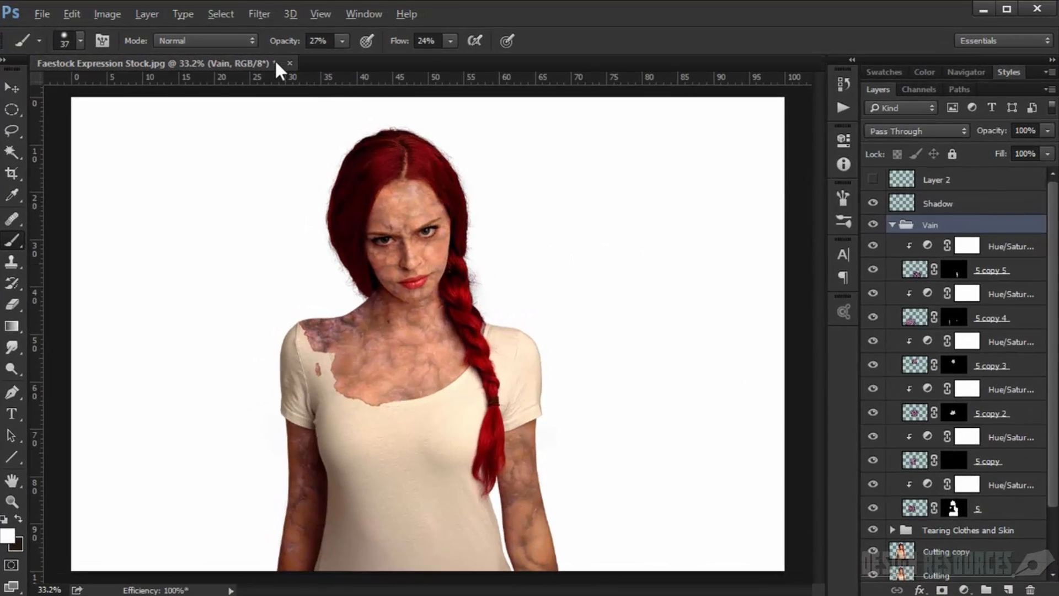
# - Review the completed vein textures on the woman's face, neck, chest and arms
pyautogui.scroll(3, 446, 236)
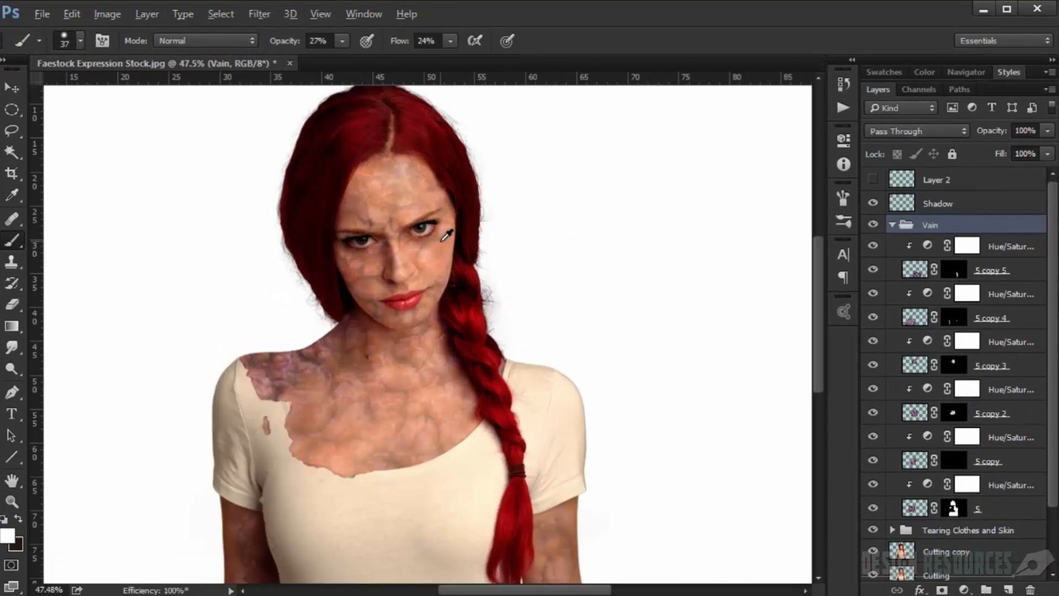
pyautogui.scroll(3, 446, 236)
pyautogui.scroll(-5, 414, 201)
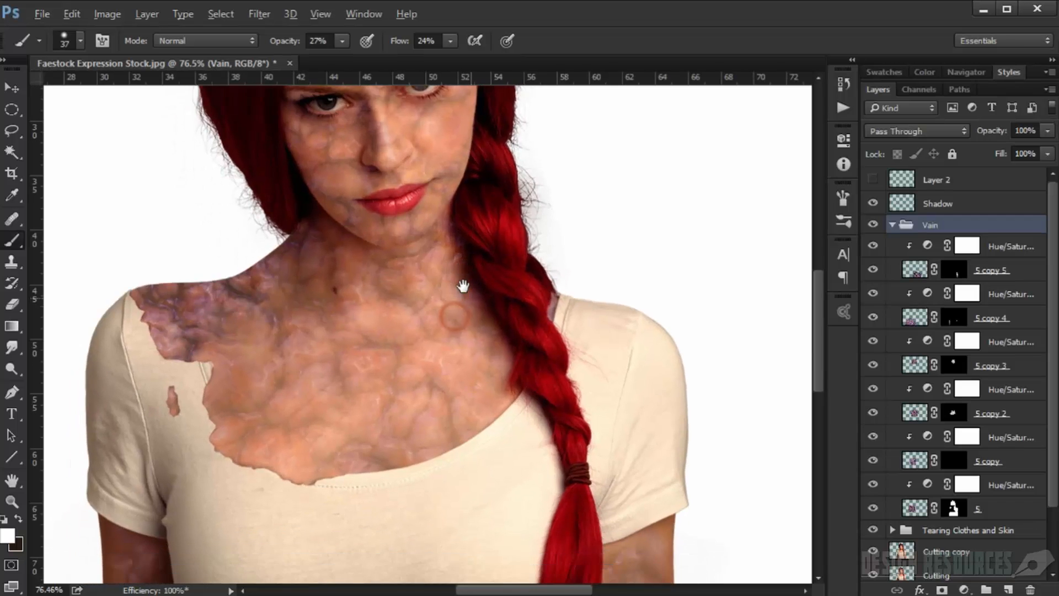
pyautogui.moveTo(474, 315); pyautogui.dragTo(392, 354)
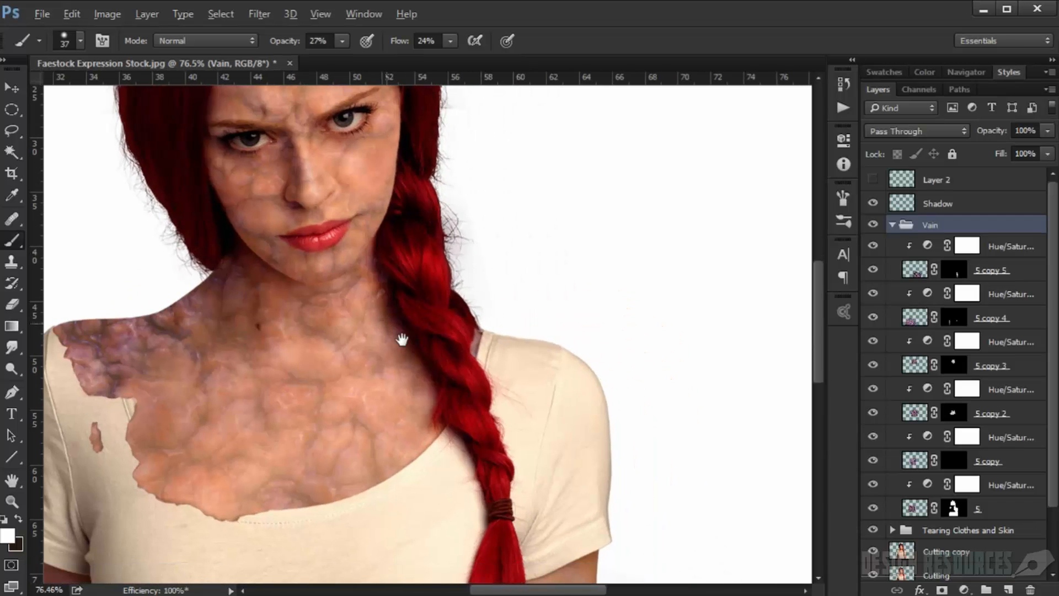
pyautogui.moveTo(444, 416); pyautogui.dragTo(382, 243)
pyautogui.moveTo(524, 391); pyautogui.dragTo(546, 276)
pyautogui.moveTo(444, 378); pyautogui.dragTo(615, 306)
pyautogui.moveTo(285, 303); pyautogui.dragTo(303, 548)
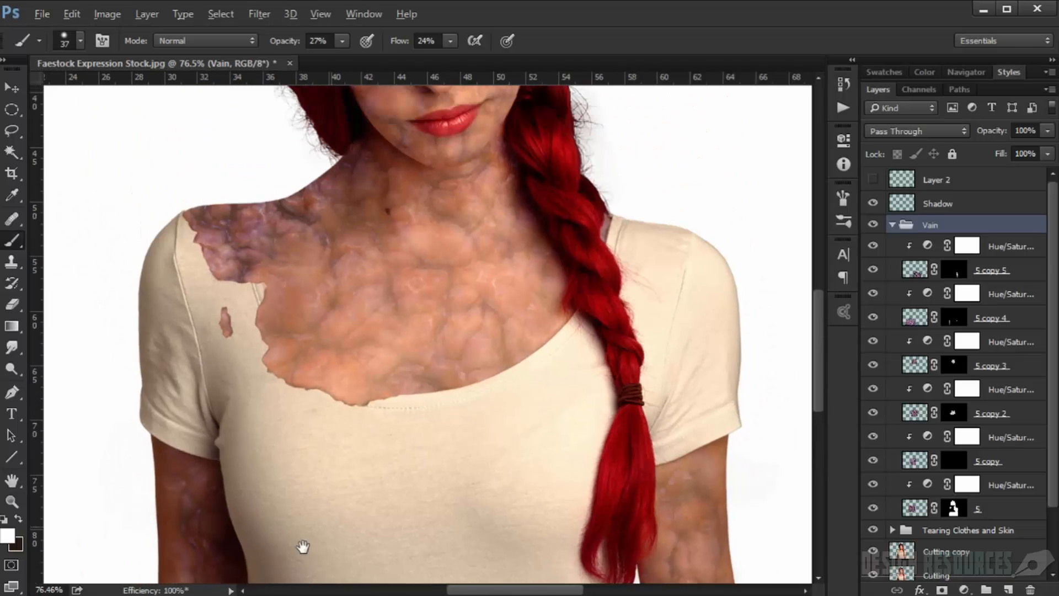
pyautogui.moveTo(421, 320); pyautogui.dragTo(383, 443)
# - Select the 5 copy 5 layer in the Vain group and check its opacity
pyautogui.click(872, 269)
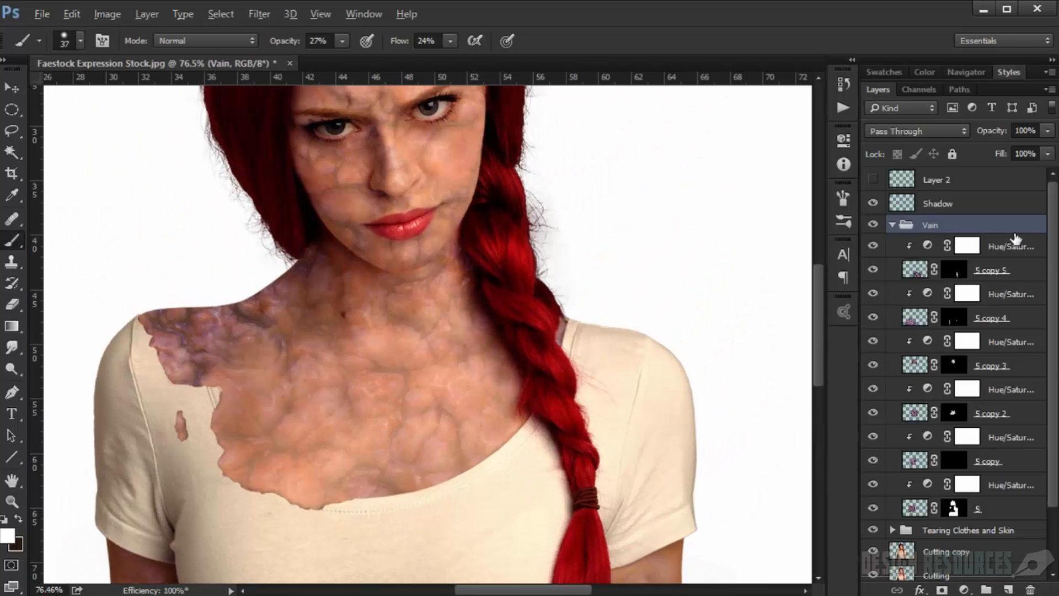
pyautogui.click(917, 269)
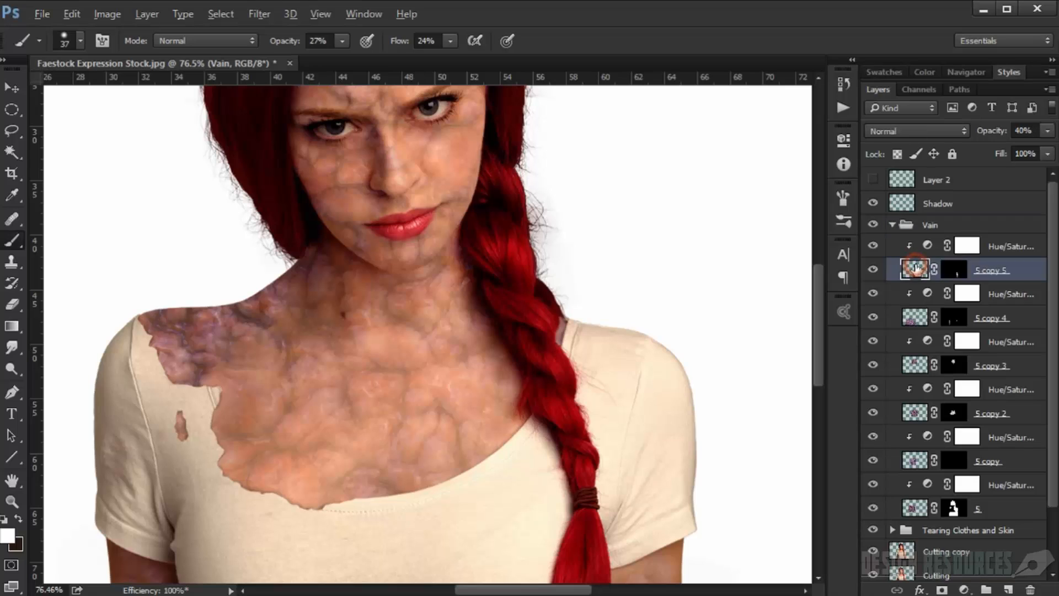
pyautogui.click(1023, 132)
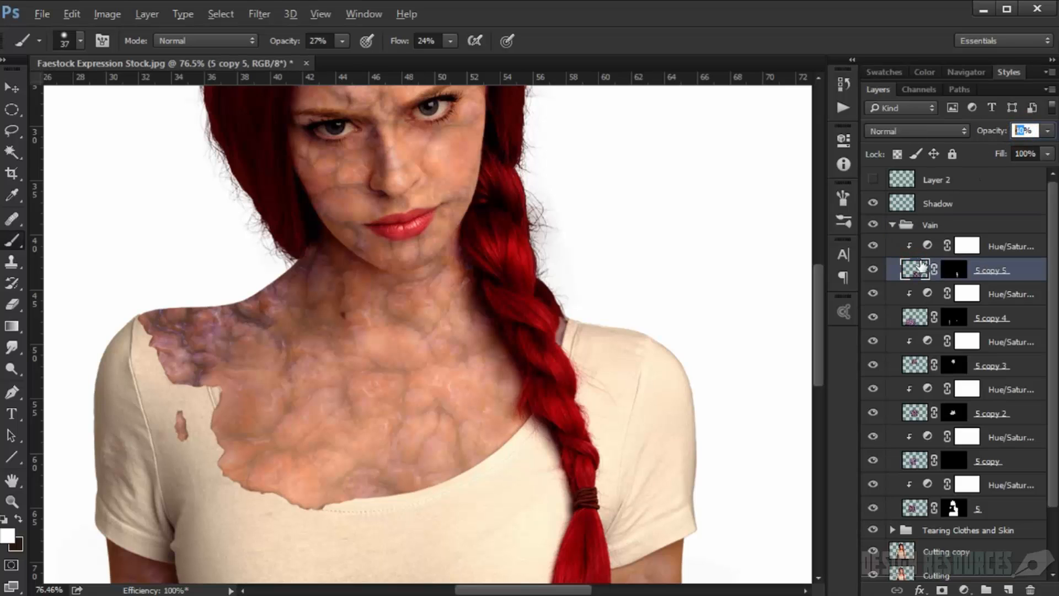
# - Collapse the Vain group and toggle its visibility to compare the skin with and without the vein textures
pyautogui.click(893, 226)
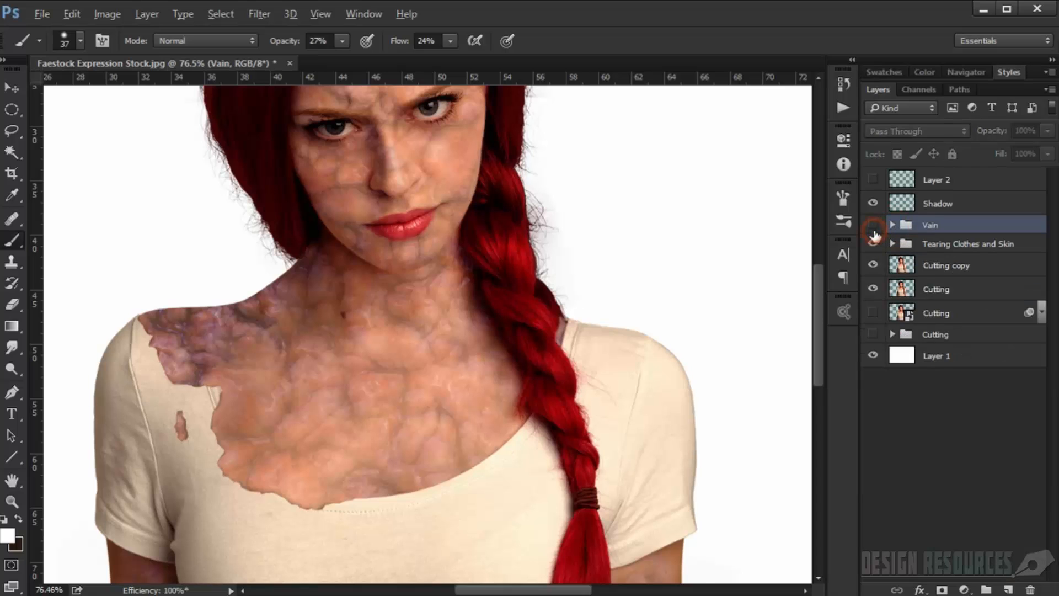
pyautogui.click(873, 226)
pyautogui.click(873, 226)
pyautogui.click(873, 226)
pyautogui.click(872, 226)
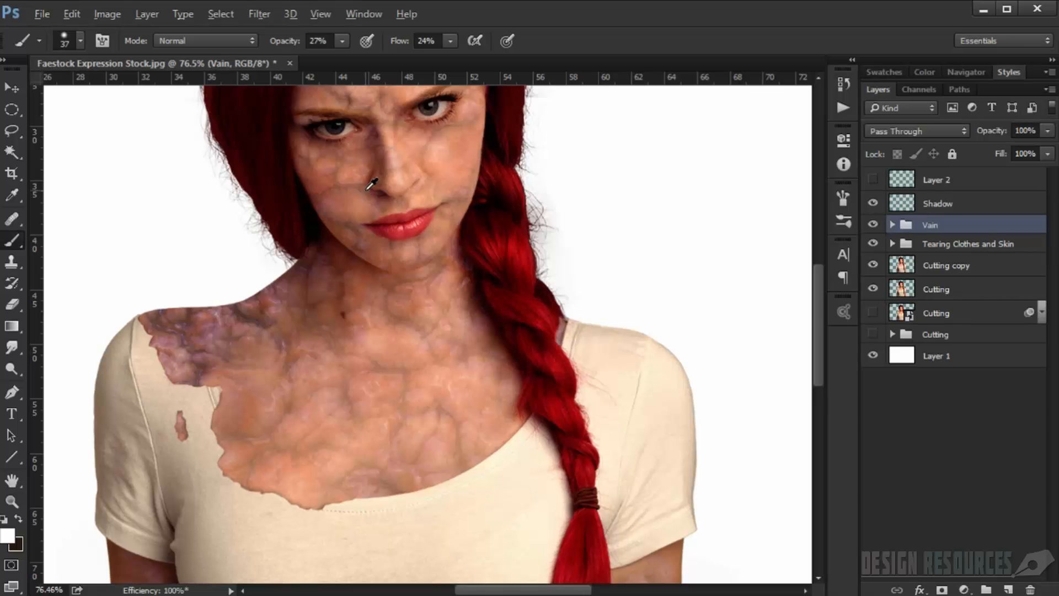
pyautogui.scroll(-1, 384, 211)
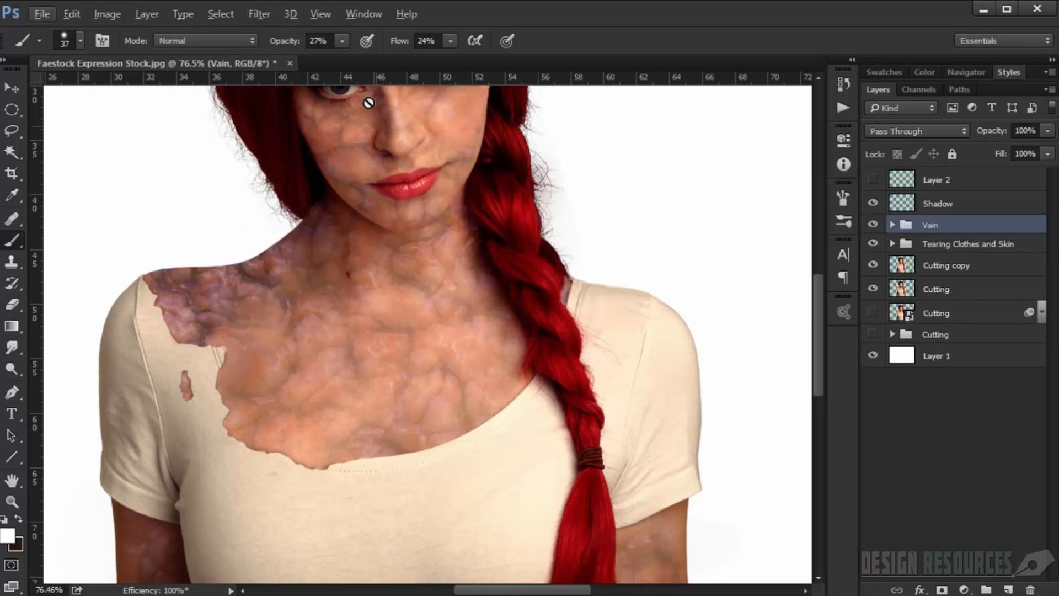
# - Inspect the vein-textured skin around the torn shoulder, the chest and both arms
pyautogui.click(983, 9)
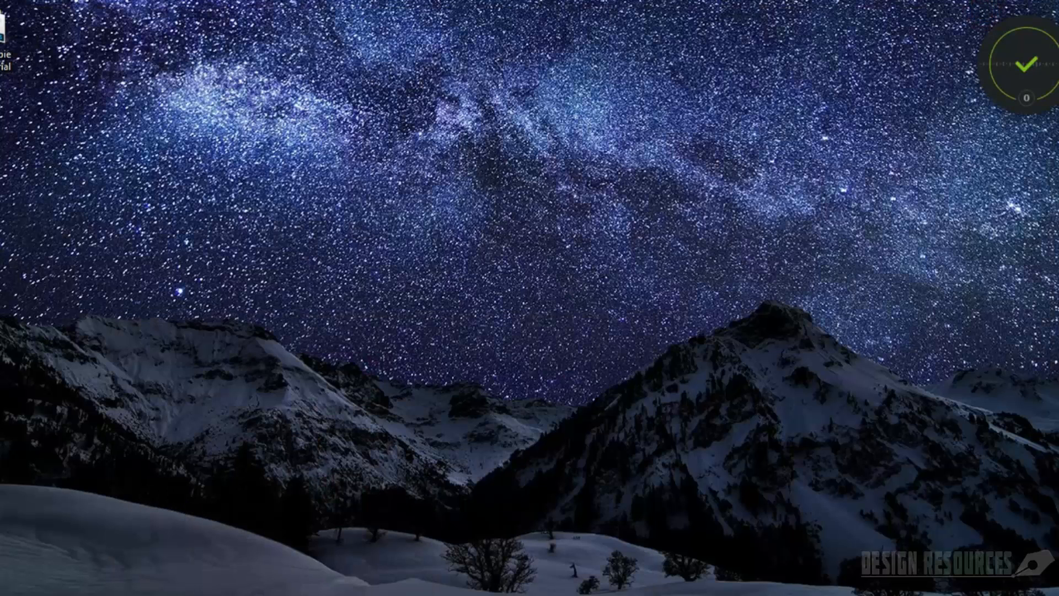
pyautogui.hotkey('alt', 'Tab')
pyautogui.scroll(-4, 379, 301)
pyautogui.moveTo(430, 364); pyautogui.dragTo(296, 250)
pyautogui.scroll(-2, 427, 385)
pyautogui.scroll(9, 291, 251)
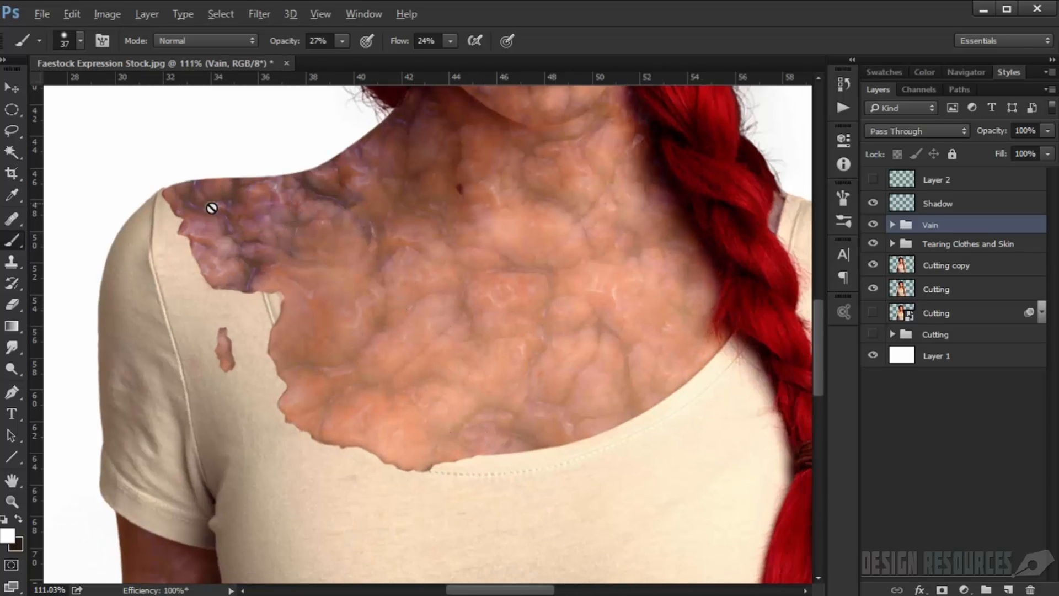
pyautogui.scroll(-3, 375, 334)
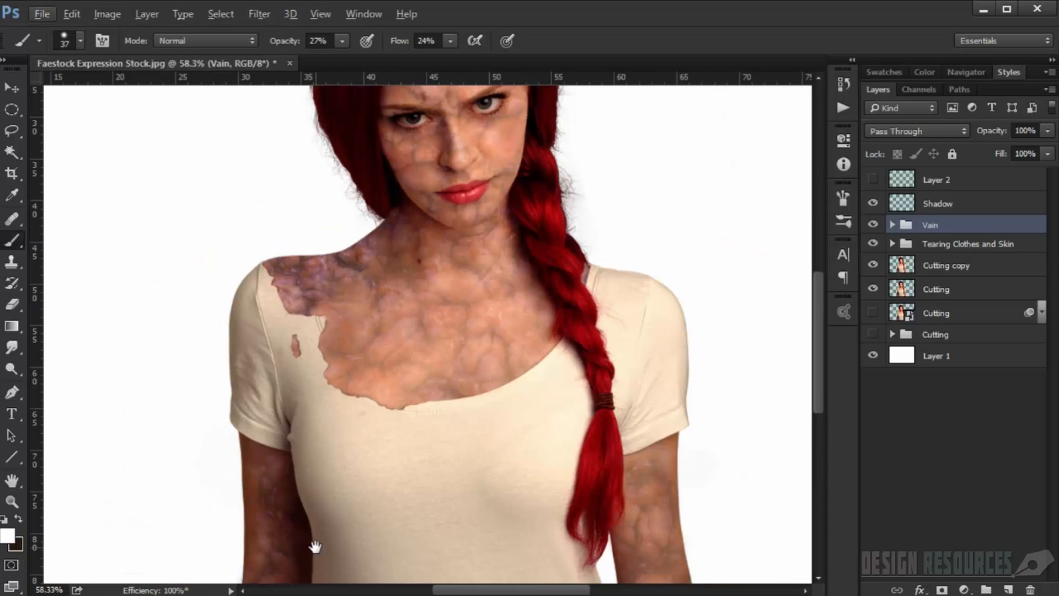
pyautogui.moveTo(314, 546); pyautogui.dragTo(342, 408)
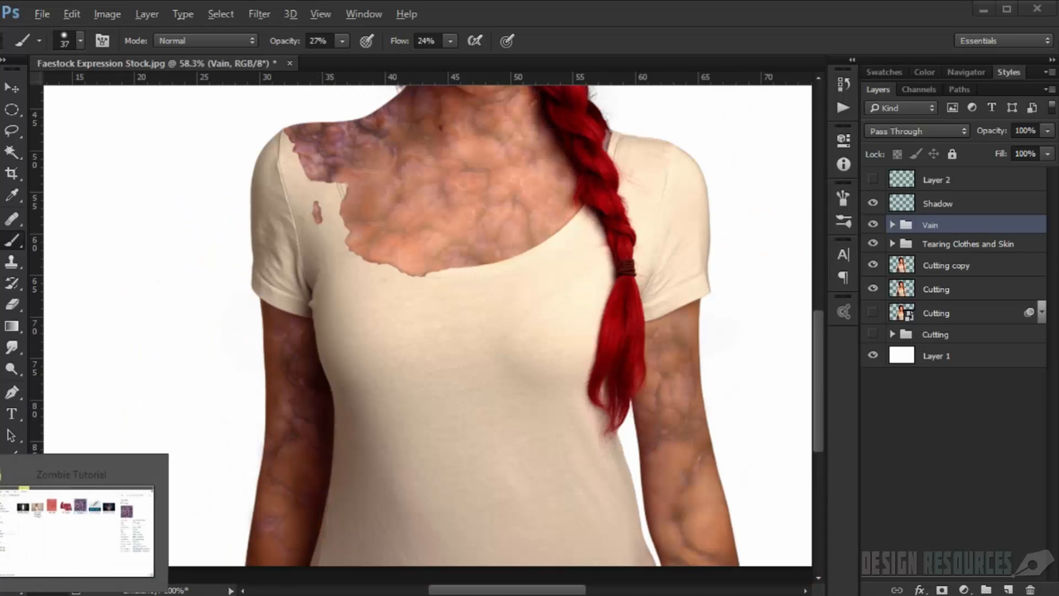
# - Place Meat_2.png from the Zombie Tutorial folder above the Vain group and scale it to about 156%
pyautogui.click(76, 524)
pyautogui.click(484, 160)
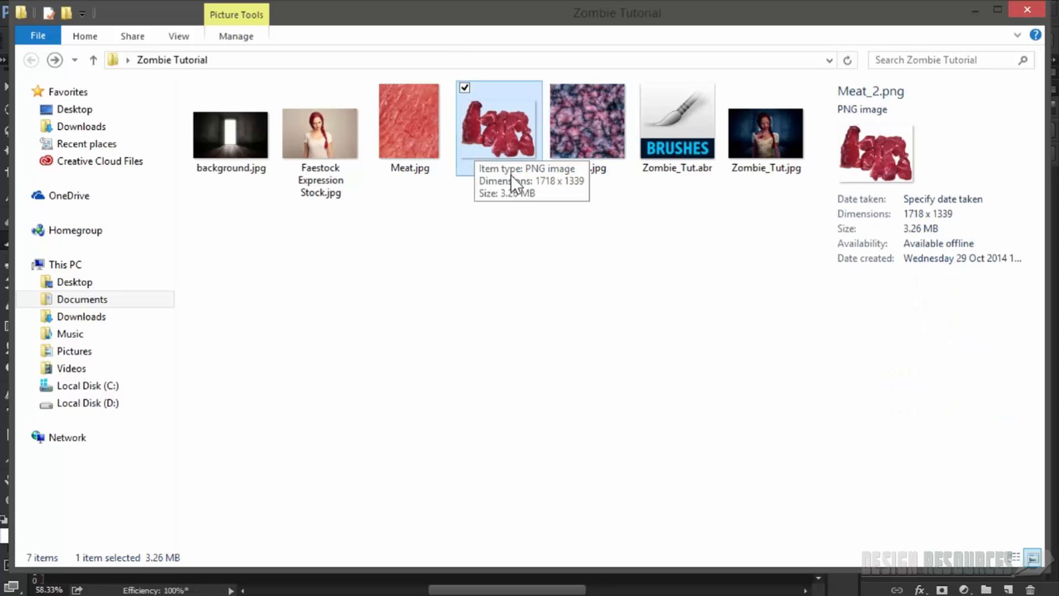
pyautogui.moveTo(499, 130)
pyautogui.mouseDown()
pyautogui.moveTo(380, 551)
pyautogui.moveTo(353, 573)
pyautogui.moveTo(292, 568)
pyautogui.moveTo(359, 357)
pyautogui.mouseUp()
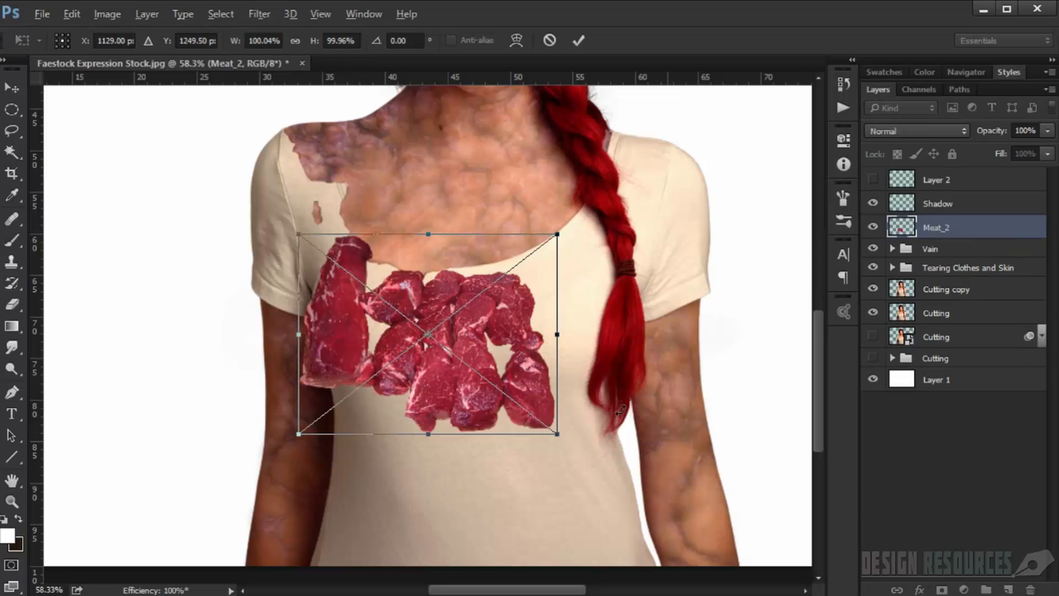
pyautogui.moveTo(559, 433); pyautogui.dragTo(629, 489)
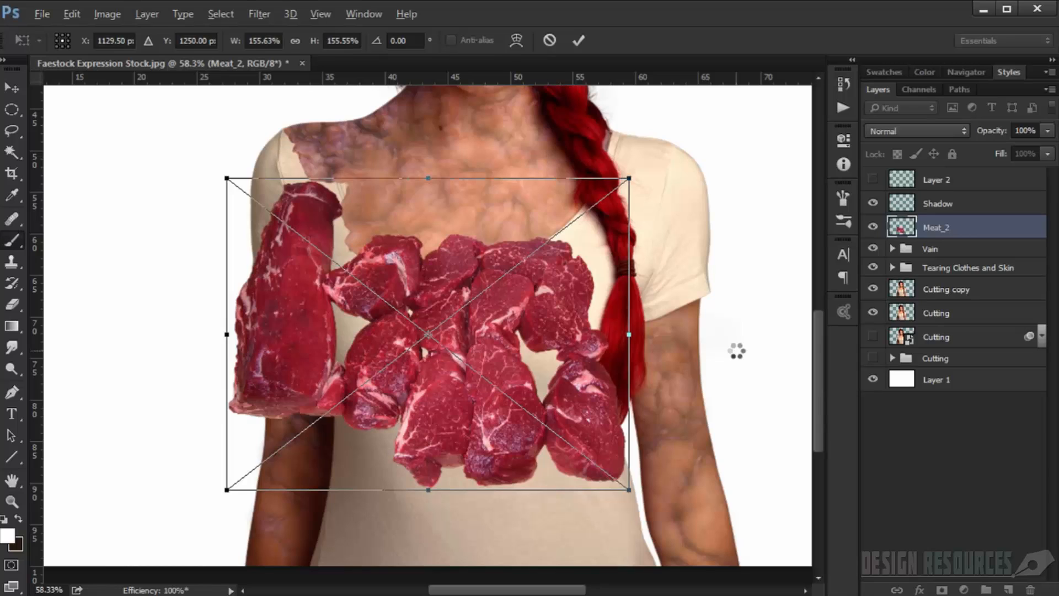
# - Duplicate the Meat_2 layer with the original hidden, and rotate the copy to about 88° over the torn shoulder
pyautogui.hotkey('ctrl', 'j')
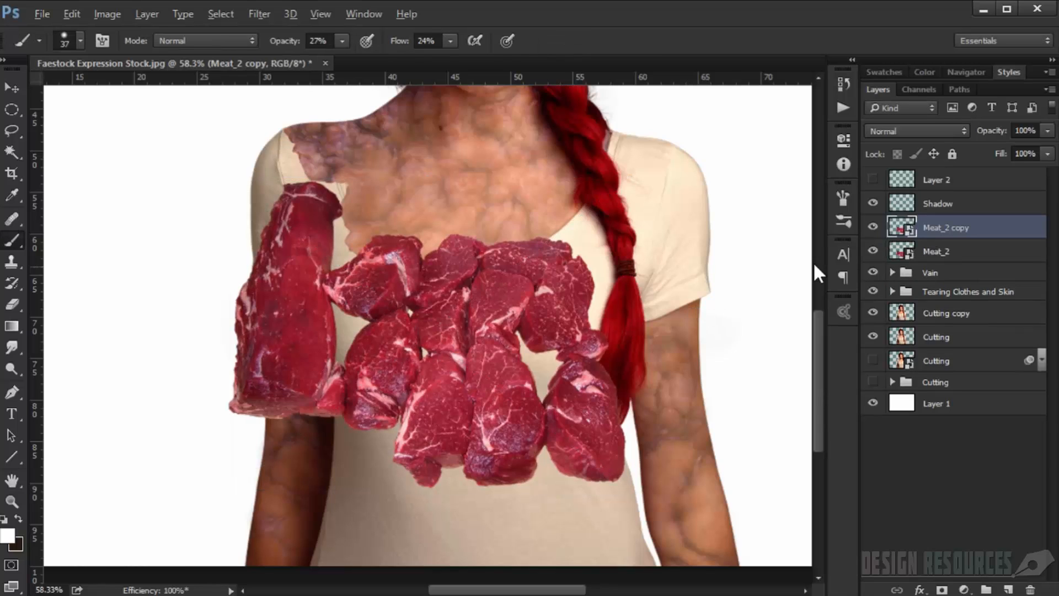
pyautogui.scroll(-3, 389, 308)
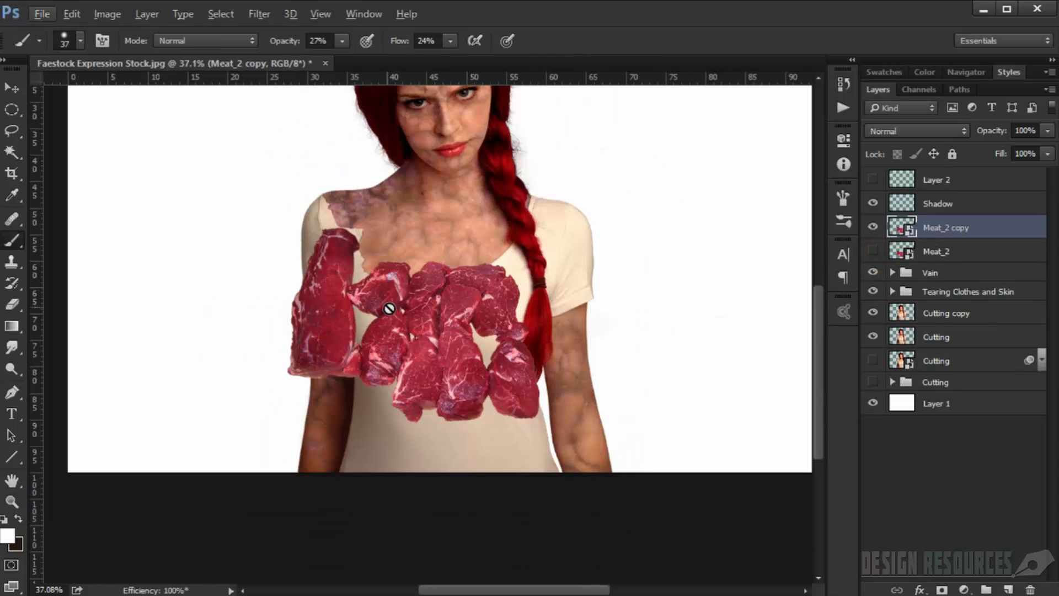
pyautogui.hotkey('ctrl', 't')
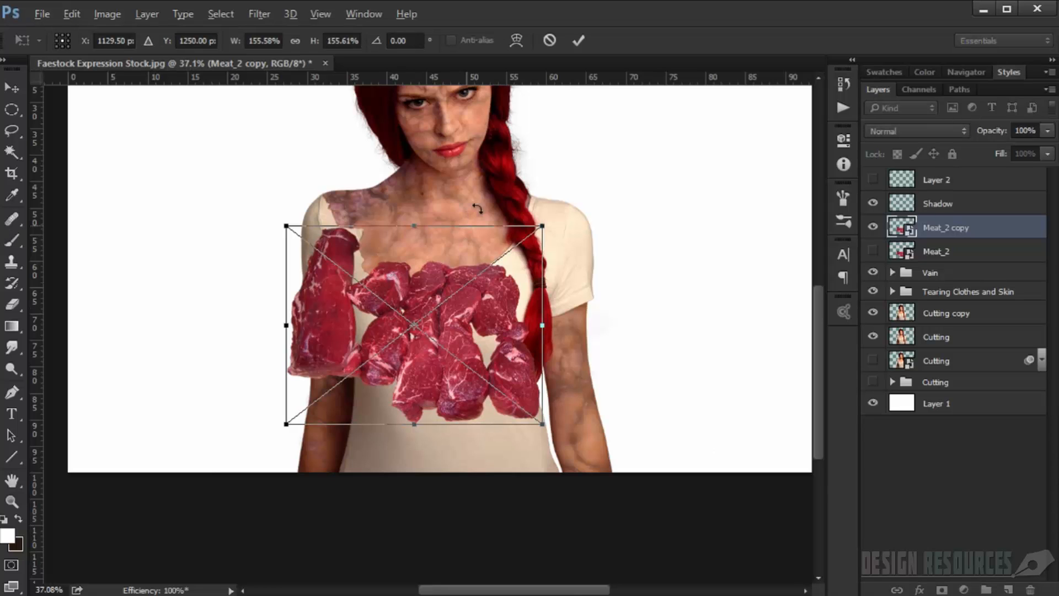
pyautogui.moveTo(555, 189); pyautogui.dragTo(537, 435)
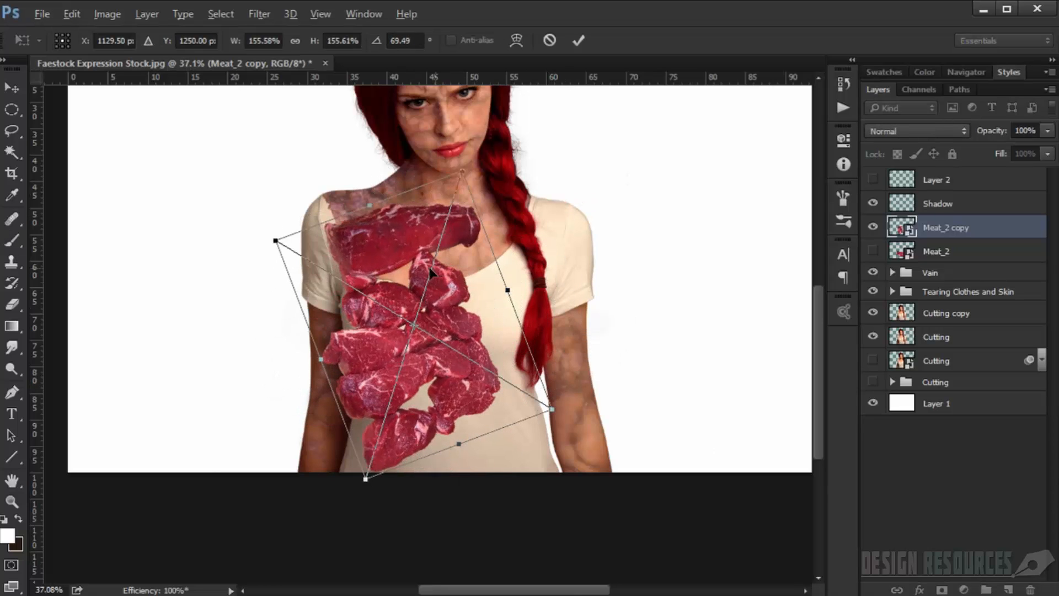
pyautogui.moveTo(442, 269); pyautogui.dragTo(411, 251)
pyautogui.moveTo(530, 148); pyautogui.dragTo(561, 216)
# - Shift the Meat_2 copy so its large piece covers the torn shoulder and adjust its rotation to about 65°
pyautogui.scroll(5, 407, 195)
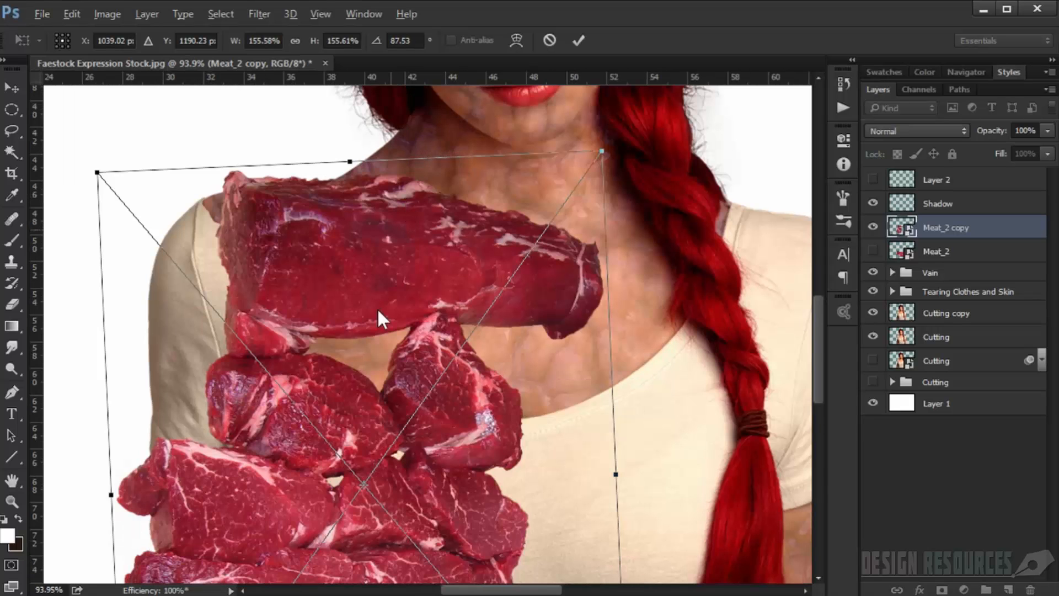
pyautogui.moveTo(372, 248); pyautogui.dragTo(260, 247)
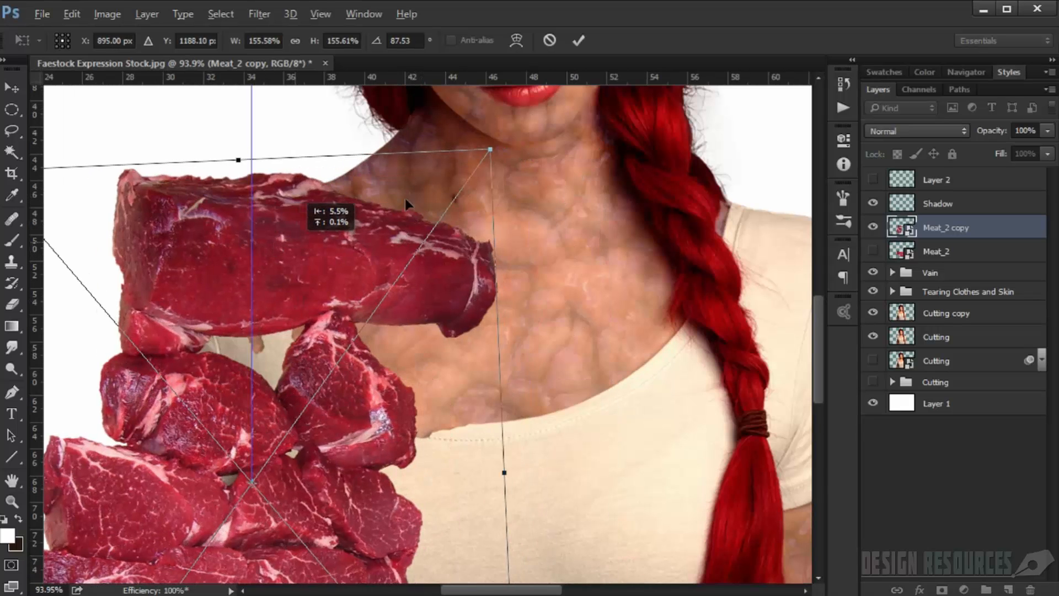
pyautogui.moveTo(529, 130); pyautogui.dragTo(466, 71)
pyautogui.moveTo(297, 231); pyautogui.dragTo(364, 235)
pyautogui.scroll(-3, 365, 235)
pyautogui.scroll(-2, 366, 241)
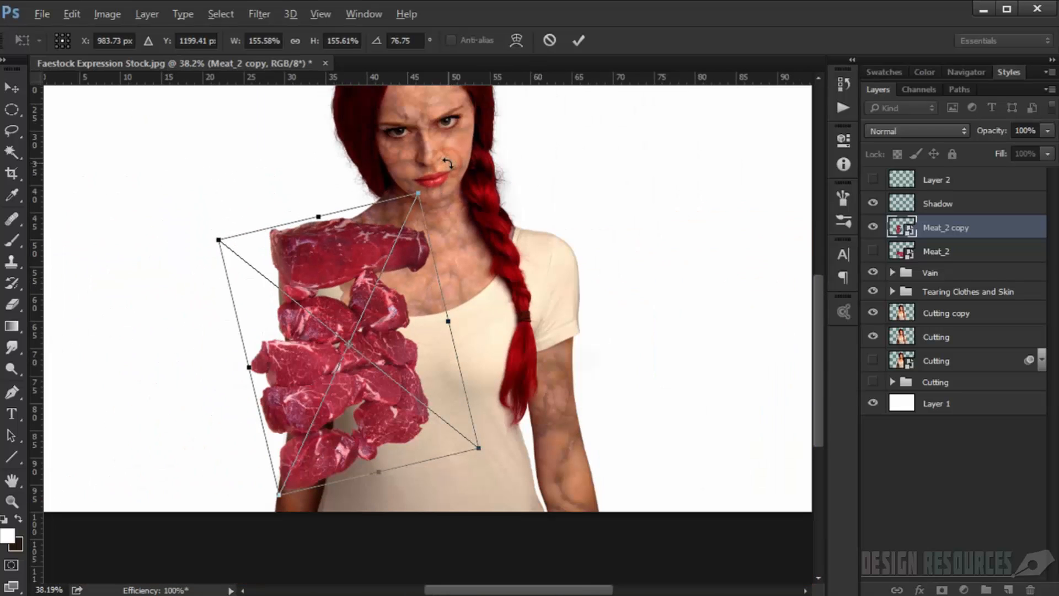
pyautogui.moveTo(443, 165); pyautogui.dragTo(412, 134)
pyautogui.moveTo(354, 239); pyautogui.dragTo(378, 226)
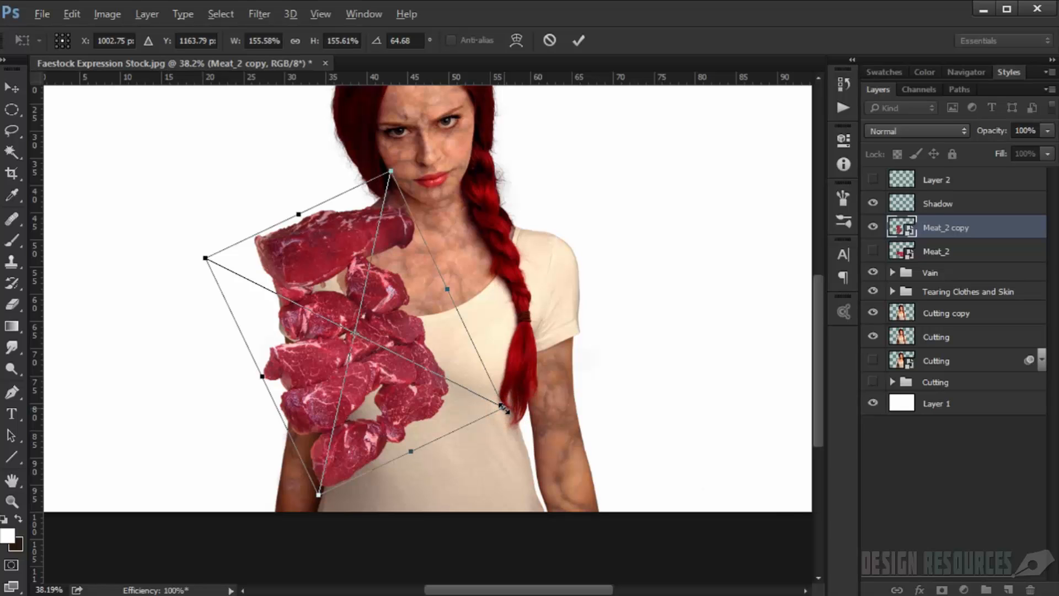
# - Enlarge the Meat_2 copy to about 171% and rotate it to about 54° along the shoulder line
pyautogui.moveTo(504, 408); pyautogui.dragTo(532, 422)
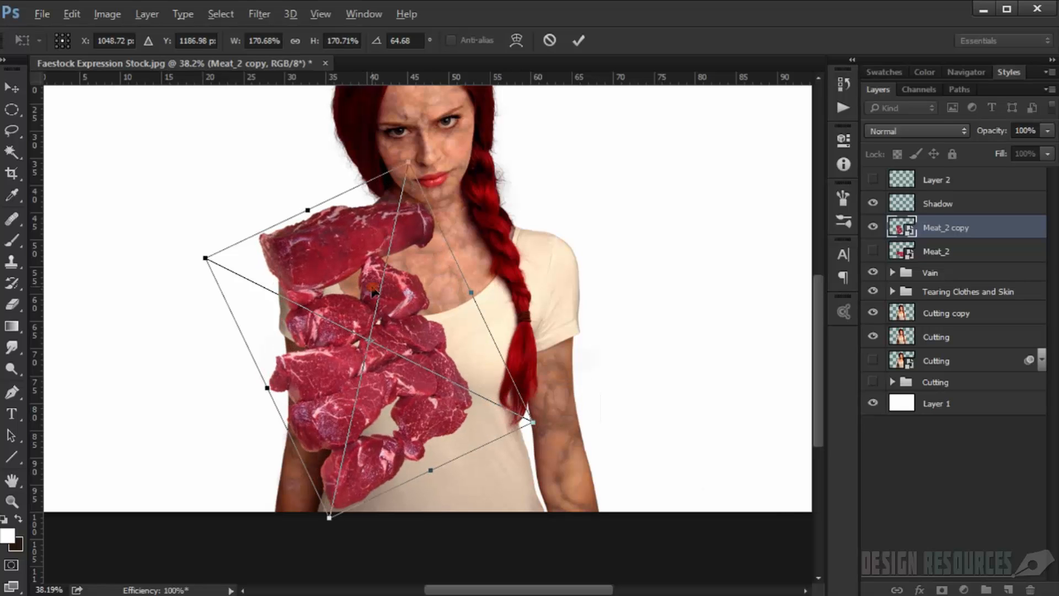
pyautogui.moveTo(632, 399); pyautogui.dragTo(627, 349)
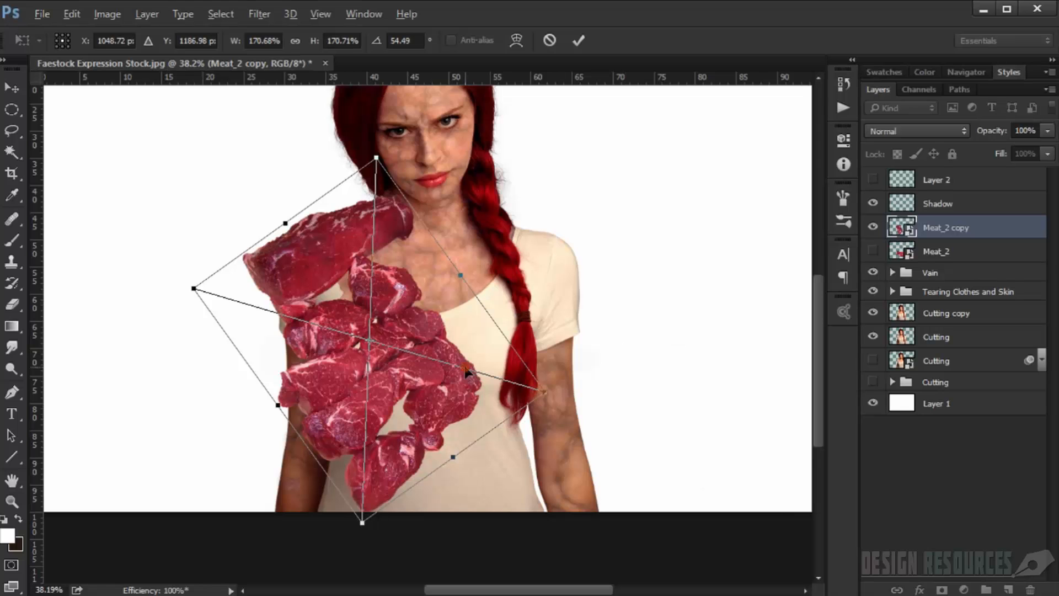
pyautogui.moveTo(467, 374)
pyautogui.mouseDown()
pyautogui.moveTo(468, 386)
pyautogui.moveTo(462, 367)
pyautogui.mouseUp()
pyautogui.press('Return')
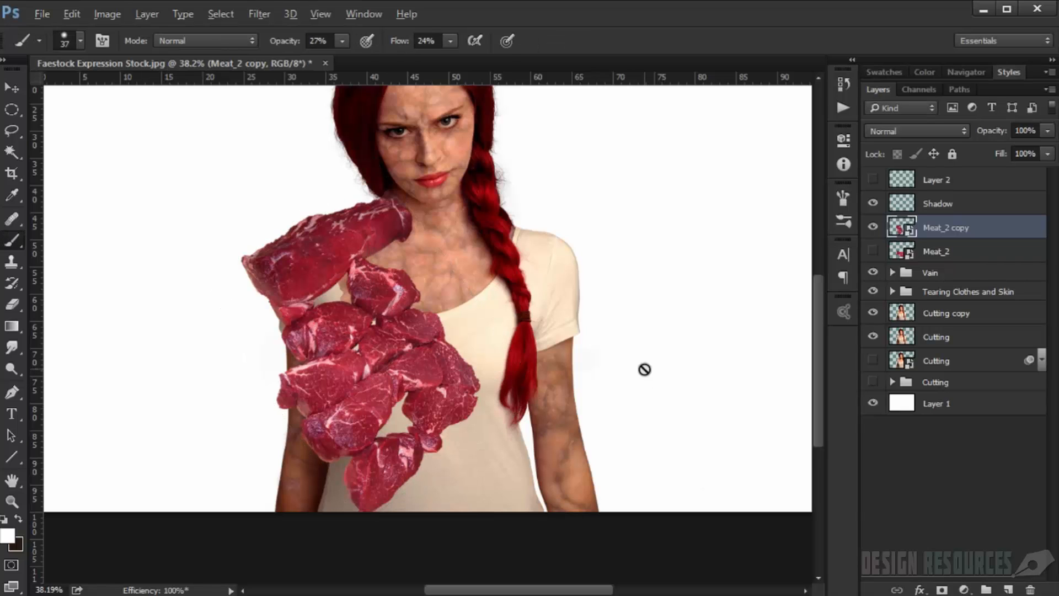
# - Add a black layer mask to Meat_2 copy and set a 19 px brush with 44% hardness for the torn shoulder
pyautogui.keyDown('alt'); pyautogui.click(941, 589); pyautogui.keyUp('alt')
pyautogui.scroll(5, 303, 205)
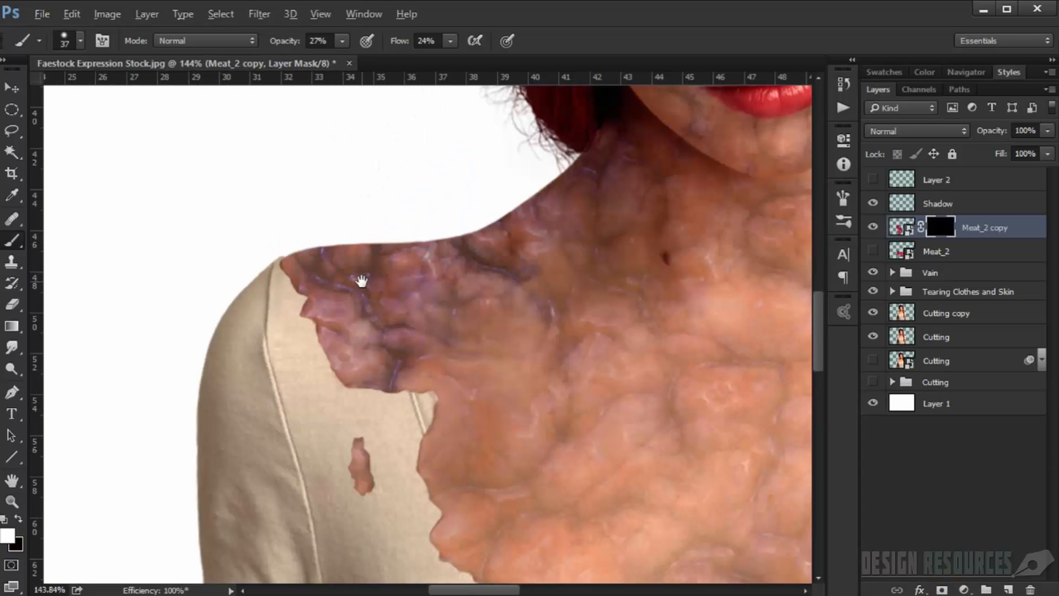
pyautogui.scroll(5, 361, 281)
pyautogui.keyDown('alt'); pyautogui.rightClick(324, 274); pyautogui.keyUp('alt')
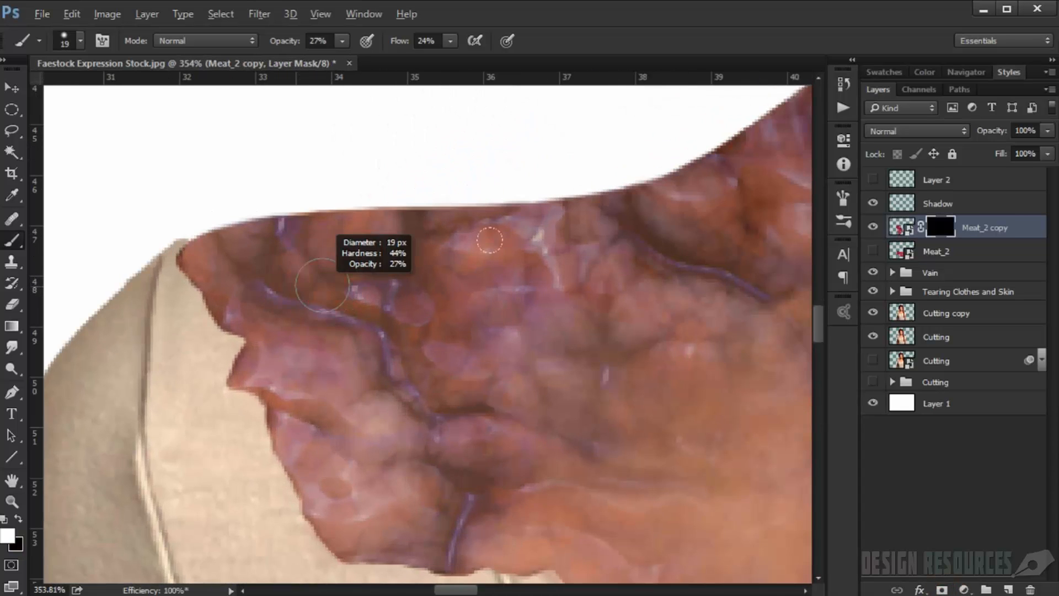
# - Set the brush to 10 px with 100% opacity and flow, and paint the mask white along the shoulder's upper edge to reveal the meat
pyautogui.scroll(2, 362, 255)
pyautogui.keyDown('alt'); pyautogui.rightClick(298, 281); pyautogui.keyUp('alt')
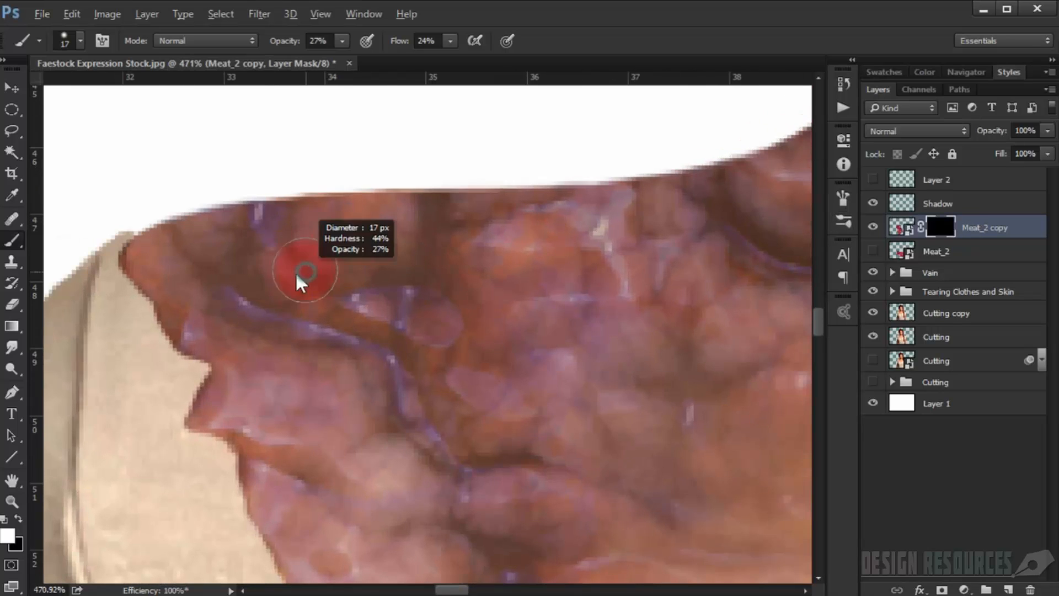
pyautogui.moveTo(296, 275); pyautogui.dragTo(274, 267)
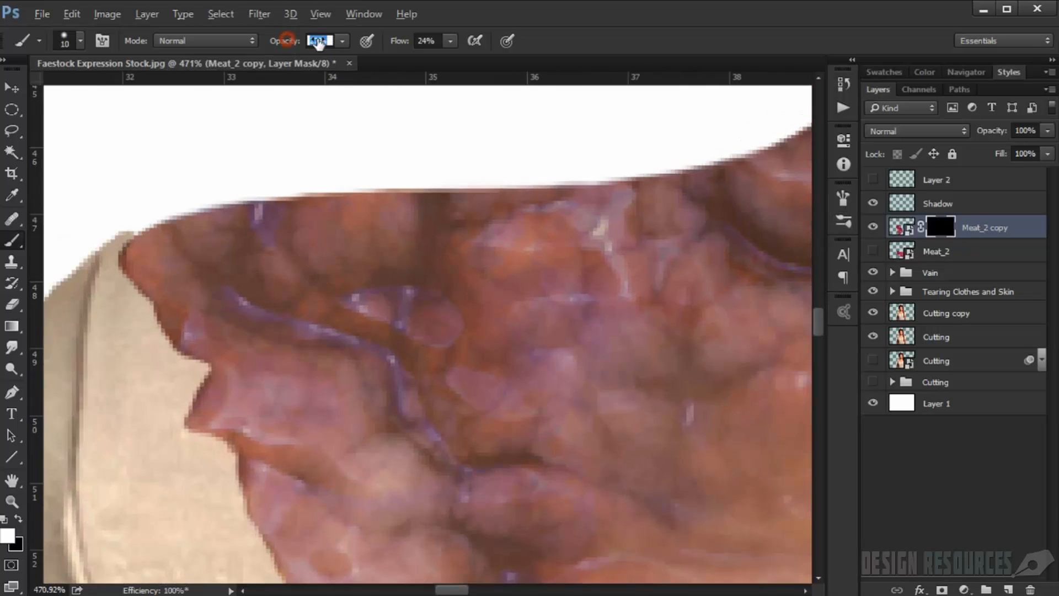
pyautogui.write('100')
pyautogui.click(426, 41)
pyautogui.write('100')
pyautogui.press('Return')
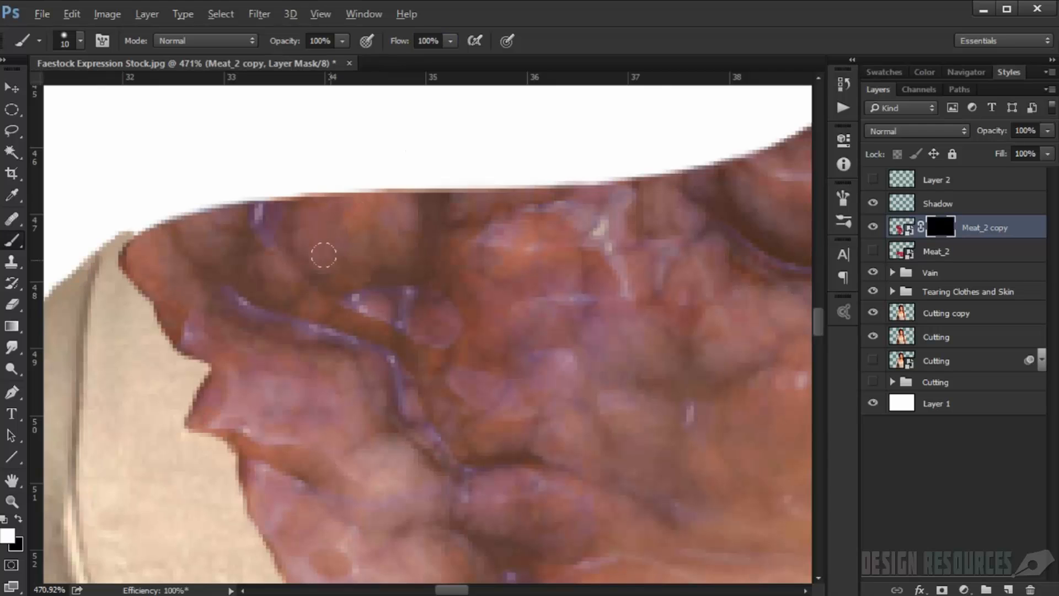
pyautogui.moveTo(323, 255)
pyautogui.mouseDown()
pyautogui.moveTo(419, 255)
pyautogui.moveTo(643, 218)
pyautogui.moveTo(369, 241)
pyautogui.moveTo(524, 221)
pyautogui.moveTo(369, 223)
pyautogui.moveTo(435, 218)
pyautogui.moveTo(291, 210)
pyautogui.moveTo(135, 251)
pyautogui.moveTo(173, 301)
pyautogui.moveTo(250, 254)
pyautogui.moveTo(198, 250)
pyautogui.moveTo(409, 242)
pyautogui.moveTo(769, 177)
pyautogui.moveTo(549, 207)
pyautogui.moveTo(432, 208)
pyautogui.mouseUp()
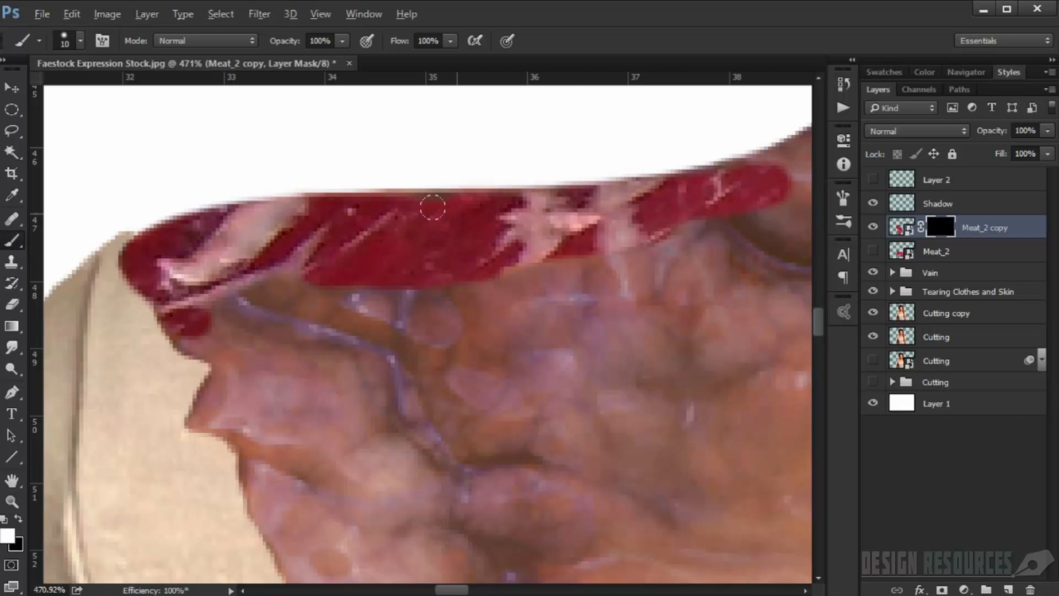
pyautogui.moveTo(275, 227)
pyautogui.mouseDown()
pyautogui.moveTo(283, 300)
pyautogui.moveTo(406, 272)
pyautogui.moveTo(546, 278)
pyautogui.moveTo(589, 257)
pyautogui.moveTo(534, 232)
pyautogui.moveTo(519, 301)
pyautogui.mouseUp()
# - Set the mask brush to 7 px with 100% hardness
pyautogui.scroll(-3, 584, 263)
pyautogui.scroll(4, 545, 226)
pyautogui.scroll(2, 524, 292)
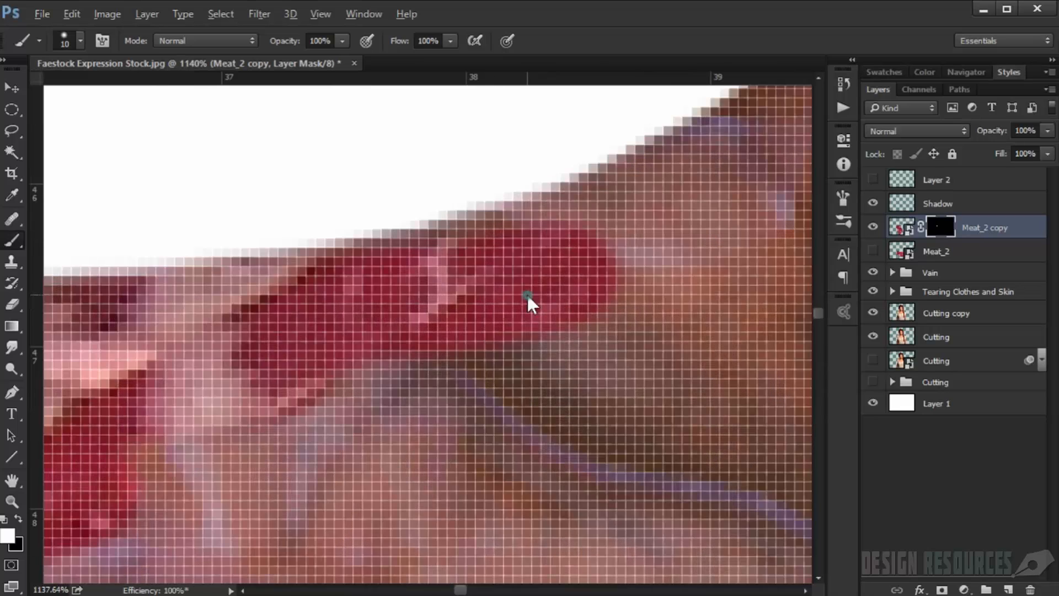
pyautogui.press('[')
pyautogui.press('[')
pyautogui.press('[')
pyautogui.rightClick(603, 237)
pyautogui.moveTo(584, 165); pyautogui.dragTo(713, 160)
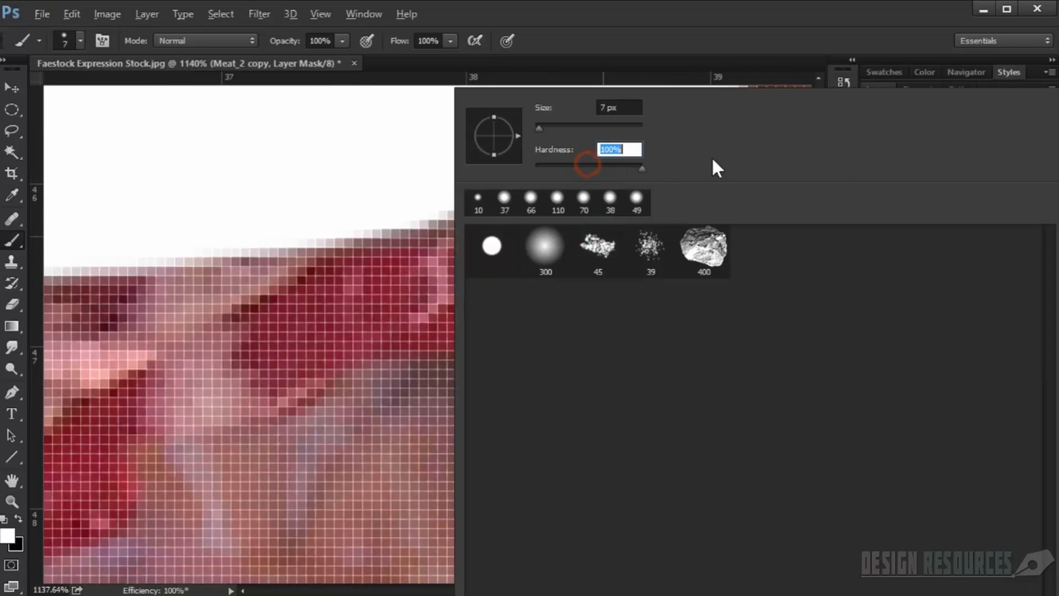
pyautogui.click(697, 21)
# - Set the mask brush to 14 px with 90% hardness
pyautogui.scroll(-5, 597, 243)
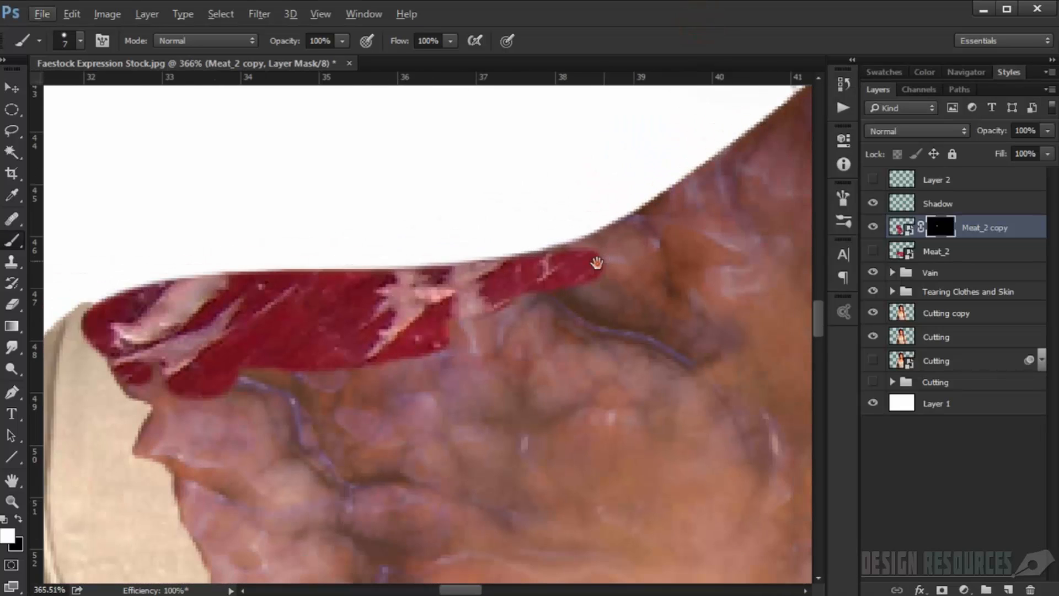
pyautogui.keyDown('alt'); pyautogui.rightClick(501, 278); pyautogui.keyUp('alt')
pyautogui.keyDown('alt'); pyautogui.rightClick(514, 288); pyautogui.keyUp('alt')
pyautogui.rightClick(527, 277)
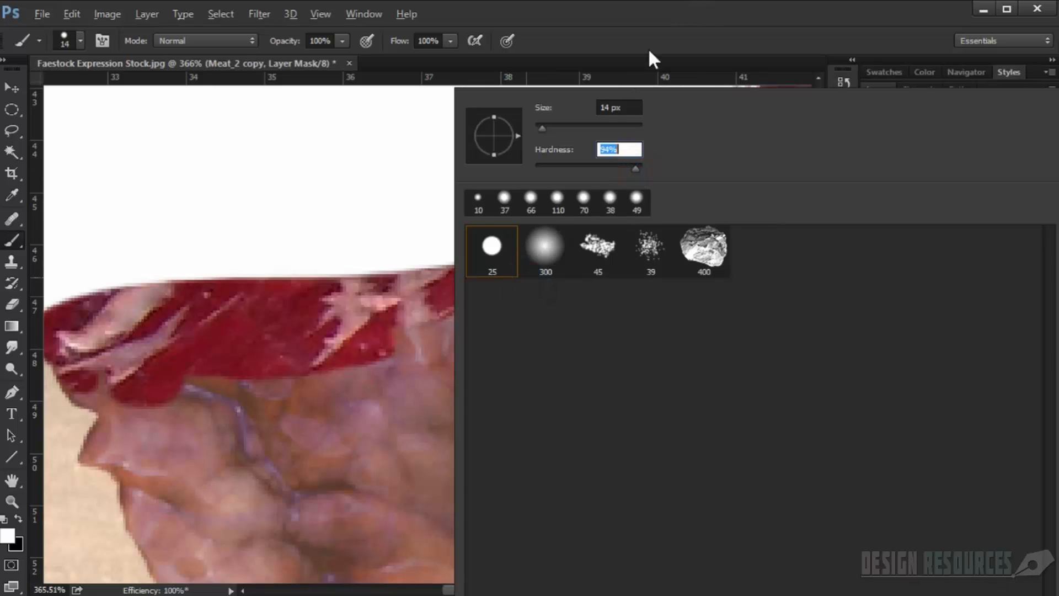
pyautogui.write('90')
pyautogui.press('Return')
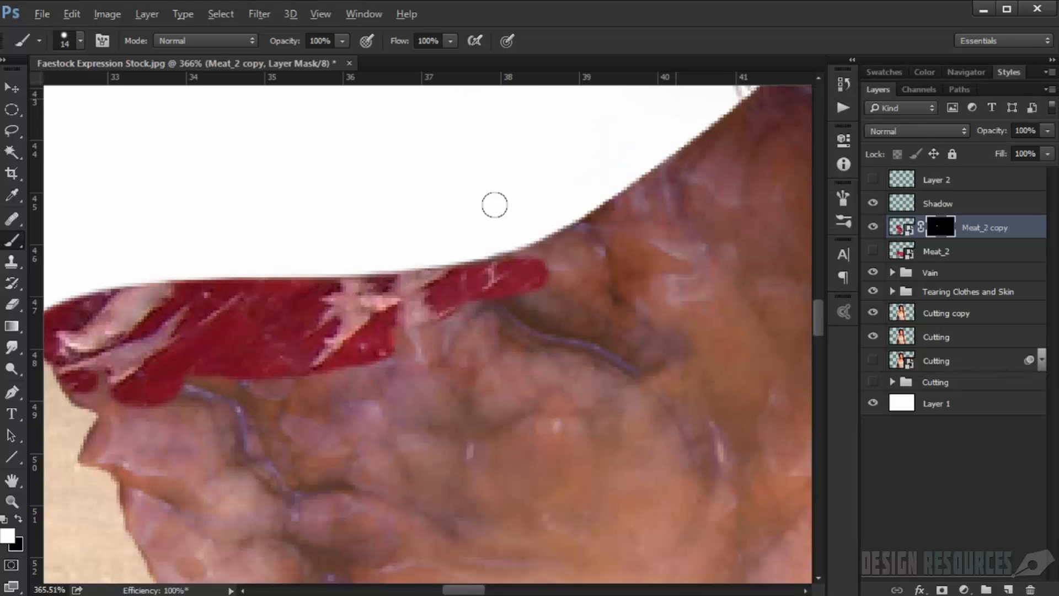
# - Try to extend the revealed meat toward the neck along the shoulder line with a 9 px brush
pyautogui.keyDown('alt'); pyautogui.rightClick(518, 315); pyautogui.keyUp('alt')
pyautogui.moveTo(510, 286)
pyautogui.mouseDown()
pyautogui.moveTo(585, 262)
pyautogui.moveTo(544, 275)
pyautogui.moveTo(590, 249)
pyautogui.mouseUp()
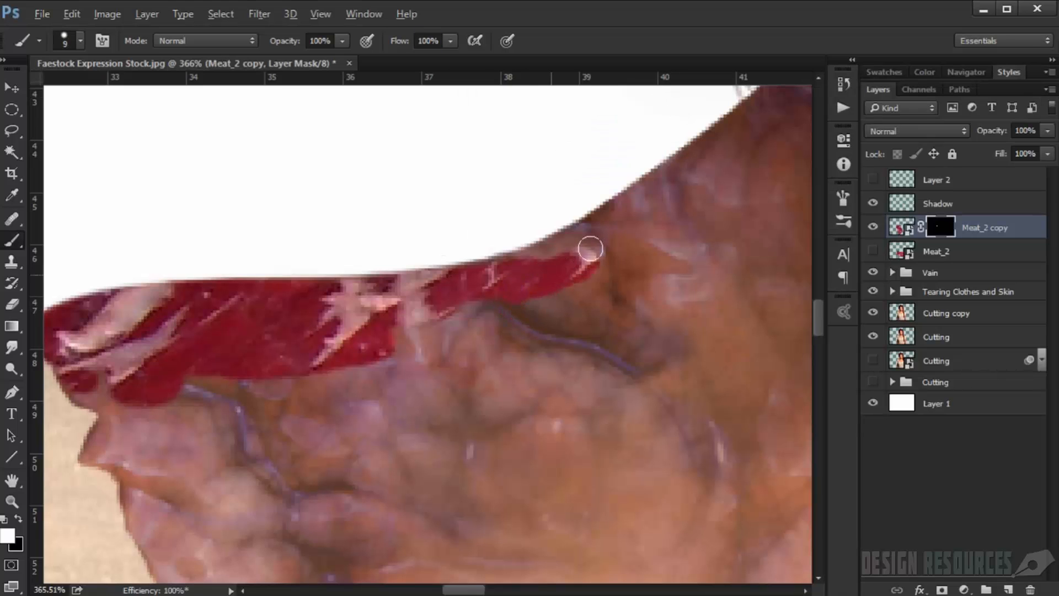
pyautogui.moveTo(530, 267)
pyautogui.mouseDown()
pyautogui.moveTo(600, 232)
pyautogui.moveTo(543, 256)
pyautogui.mouseUp()
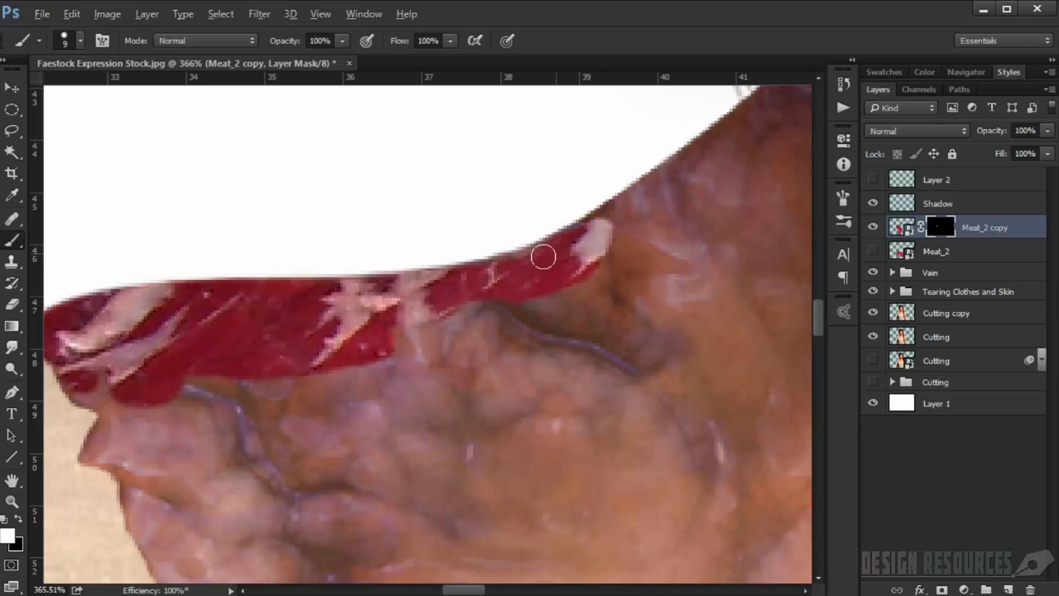
pyautogui.moveTo(480, 276); pyautogui.dragTo(565, 245)
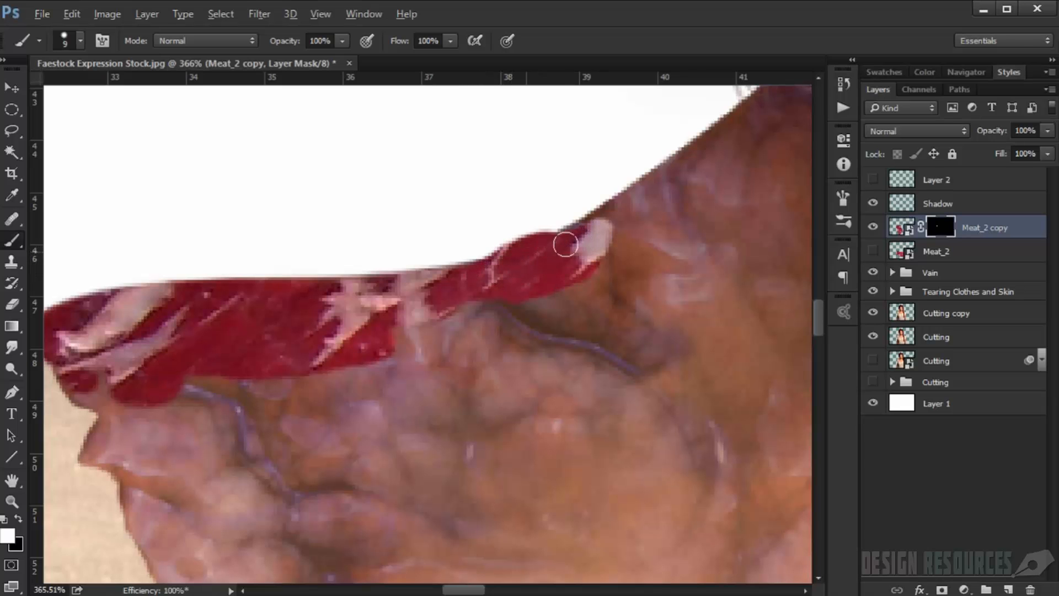
pyautogui.hotkey('ctrl', 'z')
# - Extend the revealed meat along the shoulder line toward the neck with a 6 px brush, and add a short 5 px strip below its end
pyautogui.scroll(8, 574, 227)
pyautogui.scroll(-6, 538, 267)
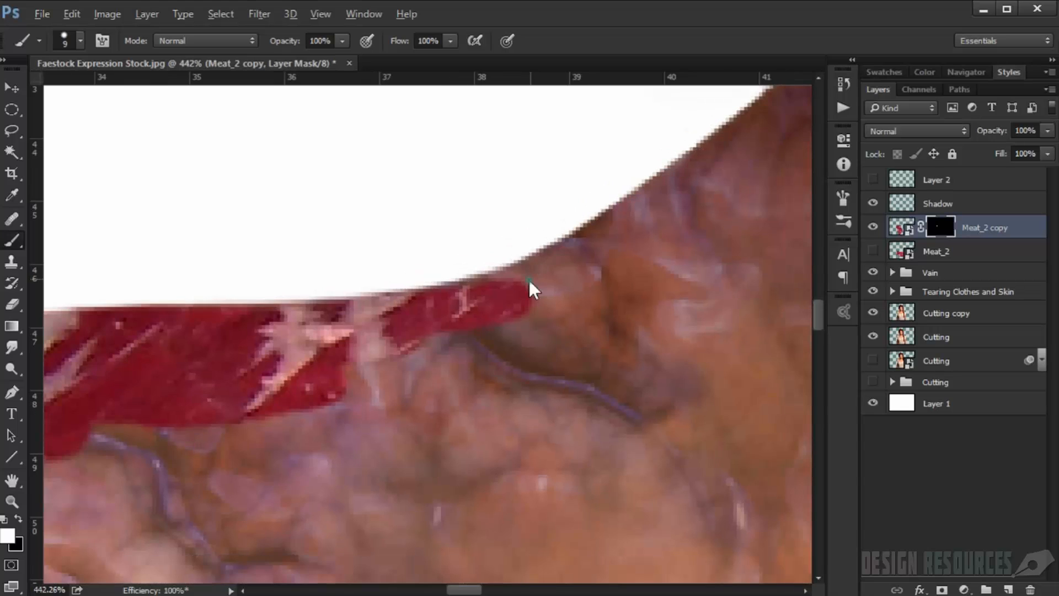
pyautogui.keyDown('alt'); pyautogui.rightClick(528, 277); pyautogui.keyUp('alt')
pyautogui.moveTo(524, 288)
pyautogui.mouseDown()
pyautogui.moveTo(611, 243)
pyautogui.moveTo(623, 213)
pyautogui.moveTo(477, 290)
pyautogui.mouseUp()
pyautogui.keyDown('alt'); pyautogui.rightClick(606, 241); pyautogui.keyUp('alt')
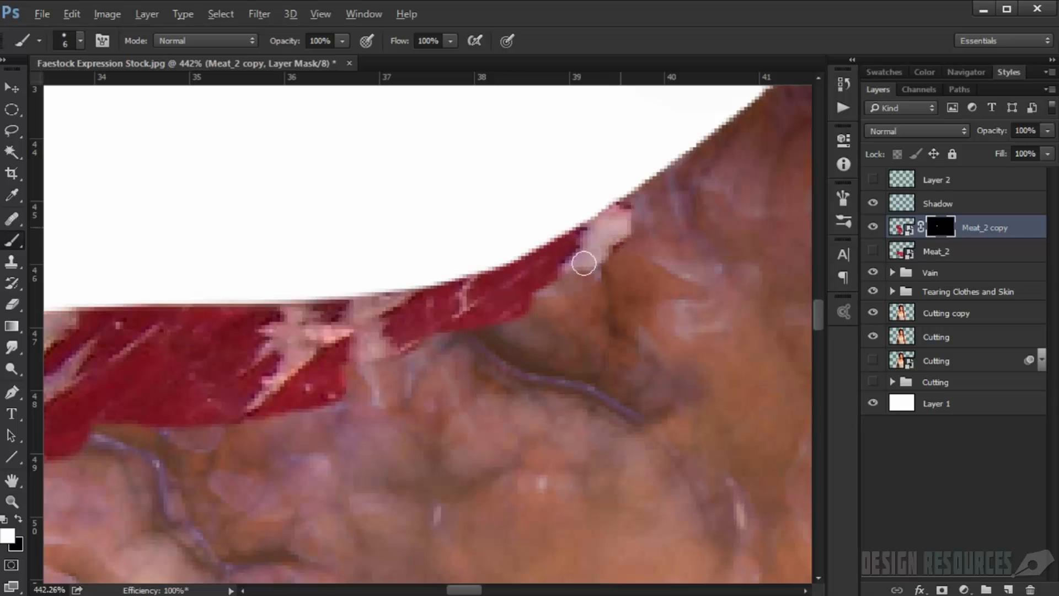
pyautogui.keyDown('alt'); pyautogui.rightClick(583, 264); pyautogui.keyUp('alt')
pyautogui.moveTo(600, 309); pyautogui.dragTo(588, 324)
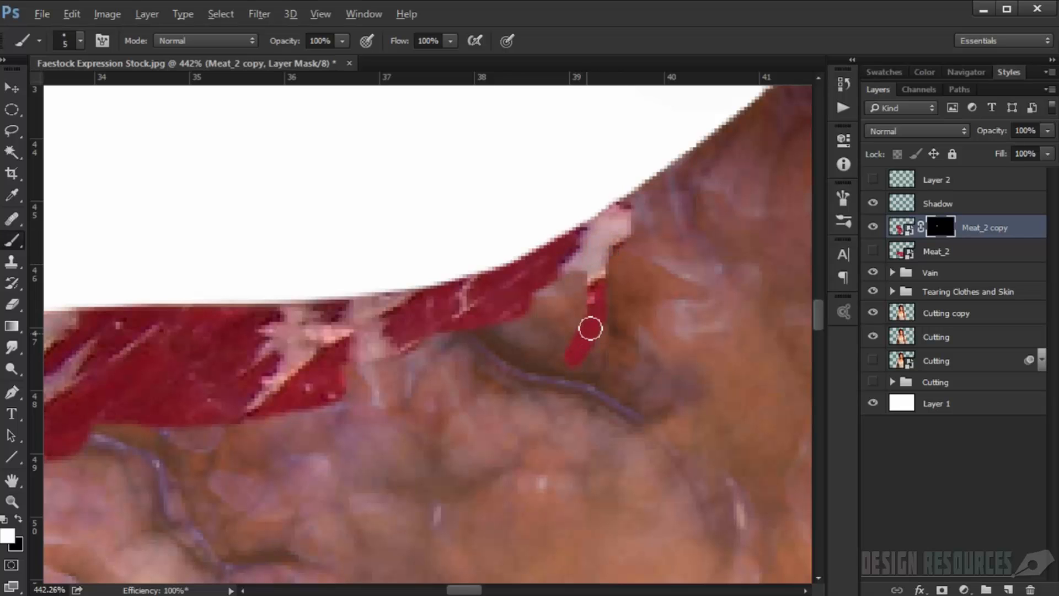
# - Trace a jagged lower wound boundary on the mask with a 1 px brush, from the short strip across to the clothing tear
pyautogui.keyDown('alt'); pyautogui.rightClick(583, 323); pyautogui.keyUp('alt')
pyautogui.keyDown('alt'); pyautogui.rightClick(593, 285); pyautogui.keyUp('alt')
pyautogui.keyDown('alt'); pyautogui.rightClick(594, 283); pyautogui.keyUp('alt')
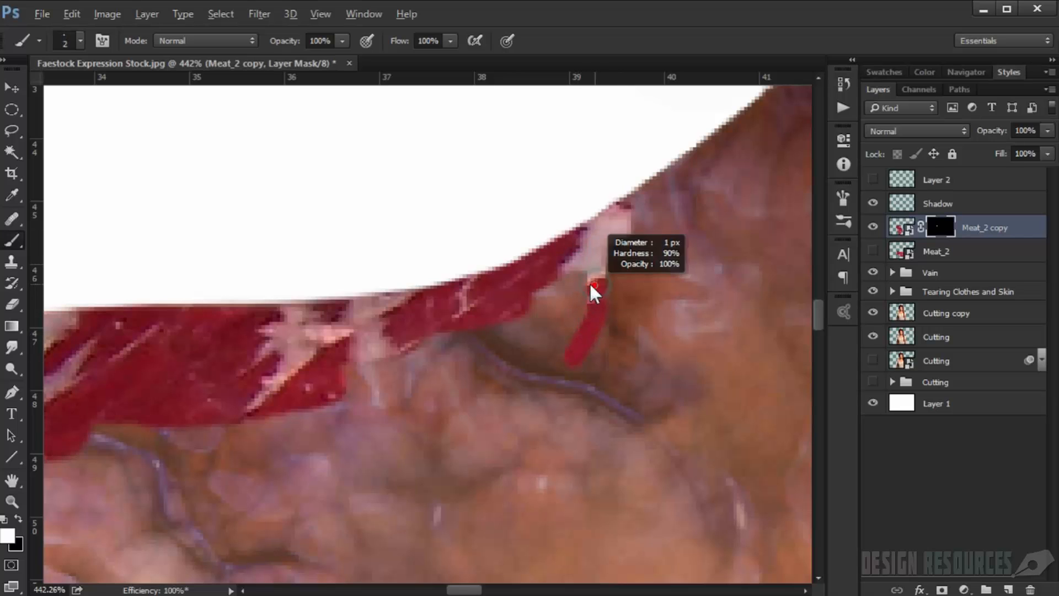
pyautogui.keyDown('alt'); pyautogui.rightClick(600, 358); pyautogui.keyUp('alt')
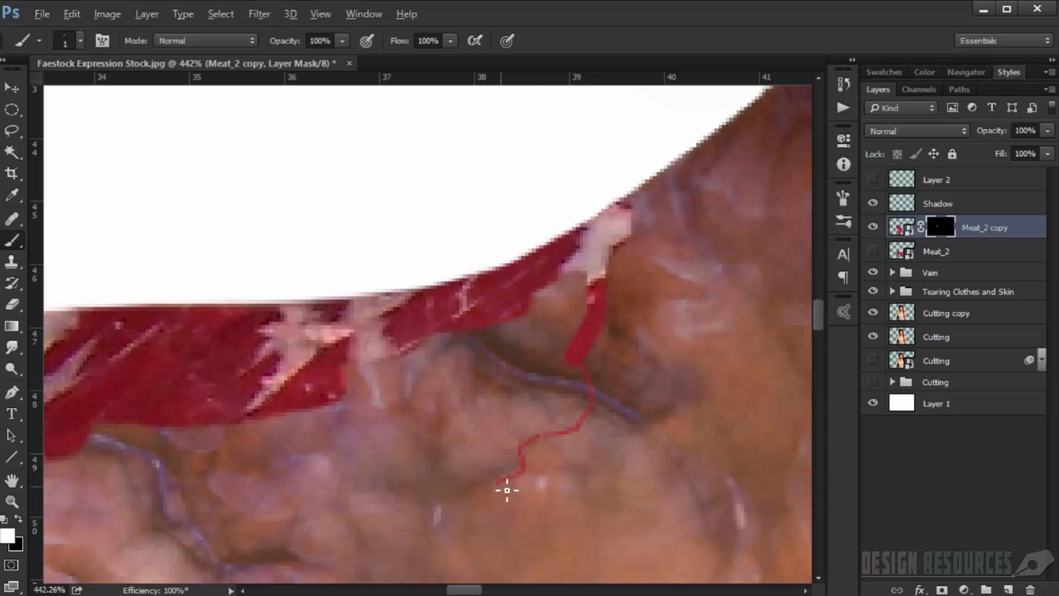
pyautogui.moveTo(399, 502)
pyautogui.mouseDown()
pyautogui.moveTo(413, 378)
pyautogui.moveTo(453, 409)
pyautogui.moveTo(362, 461)
pyautogui.moveTo(382, 410)
pyautogui.mouseUp()
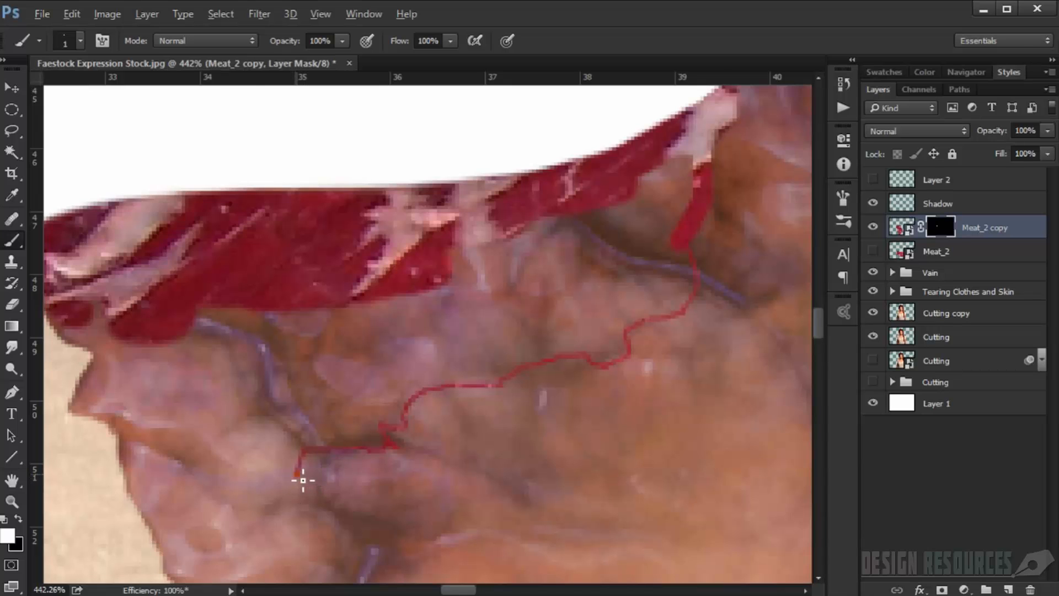
pyautogui.moveTo(303, 479); pyautogui.dragTo(213, 460)
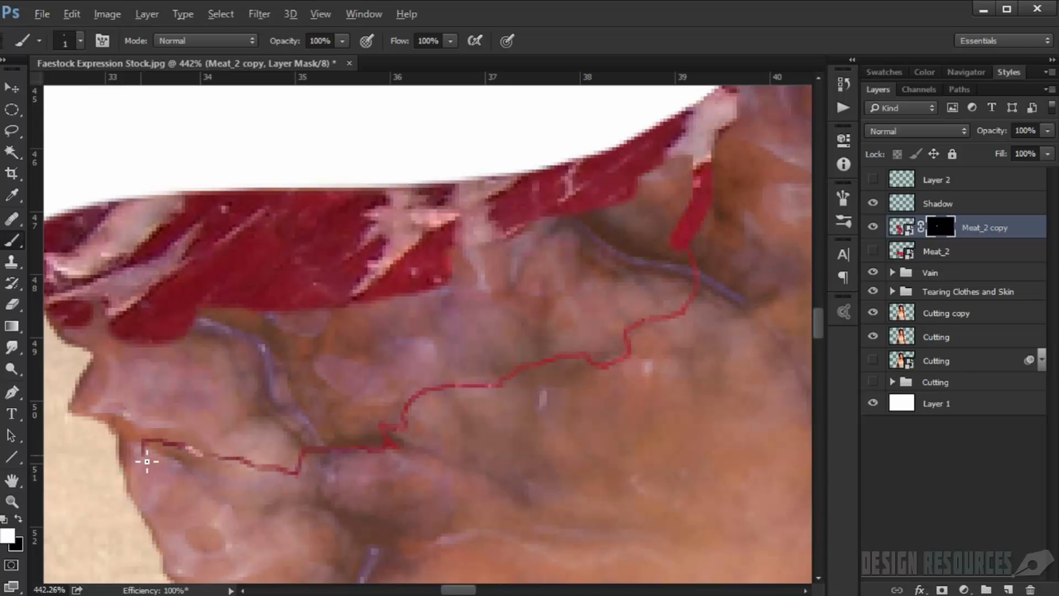
# - Widen the revealed meat downward toward the traced boundary along the middle of the shoulder, starting with a 9 px brush
pyautogui.scroll(-3, 199, 409)
pyautogui.scroll(3, 280, 365)
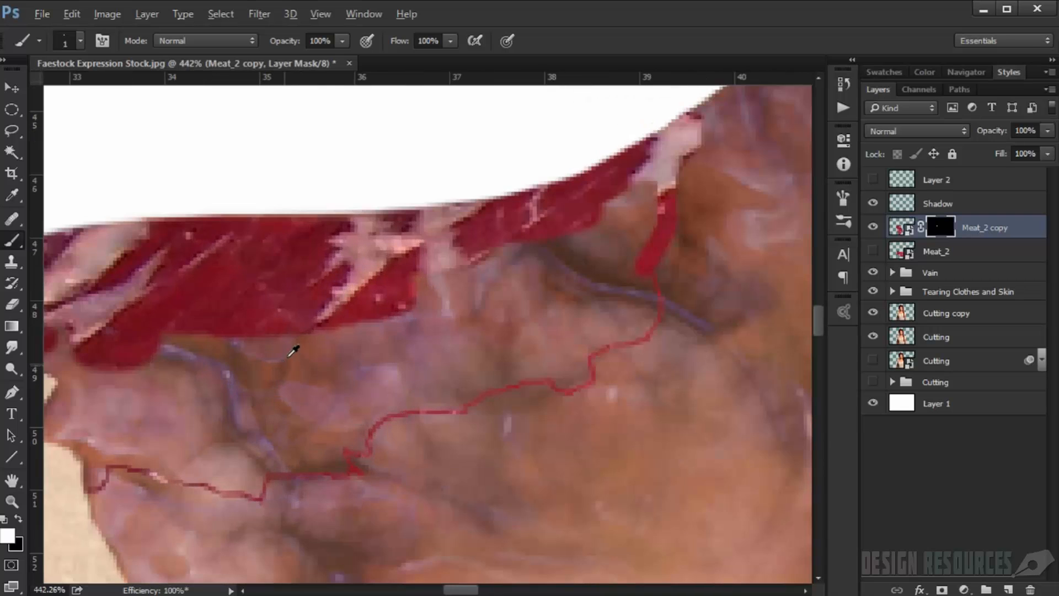
pyautogui.moveTo(289, 355); pyautogui.dragTo(313, 371)
pyautogui.moveTo(337, 328)
pyautogui.mouseDown()
pyautogui.moveTo(391, 324)
pyautogui.moveTo(525, 250)
pyautogui.moveTo(467, 258)
pyautogui.mouseUp()
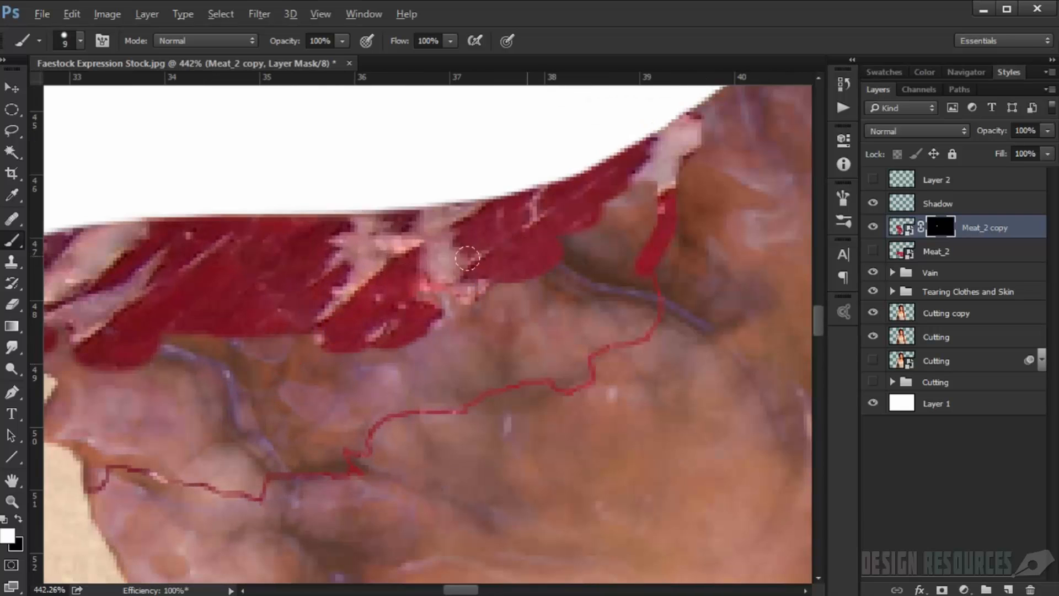
pyautogui.moveTo(432, 300)
pyautogui.mouseDown()
pyautogui.moveTo(574, 208)
pyautogui.moveTo(452, 330)
pyautogui.moveTo(243, 333)
pyautogui.moveTo(182, 371)
pyautogui.moveTo(120, 346)
pyautogui.moveTo(358, 367)
pyautogui.moveTo(286, 335)
pyautogui.mouseUp()
# - Fill in the meat beside the torn sleeve edge on the mask, finishing with a 12 px brush
pyautogui.scroll(3, 348, 361)
pyautogui.scroll(-3, 348, 358)
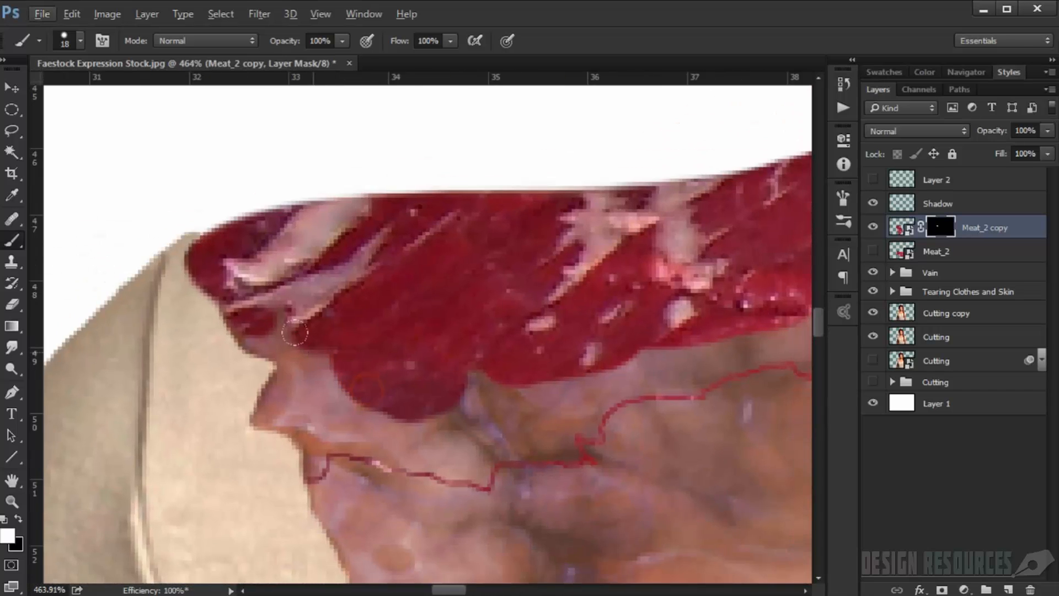
pyautogui.keyDown('alt'); pyautogui.rightClick(323, 354); pyautogui.keyUp('alt')
pyautogui.keyDown('alt'); pyautogui.rightClick(325, 347); pyautogui.keyUp('alt')
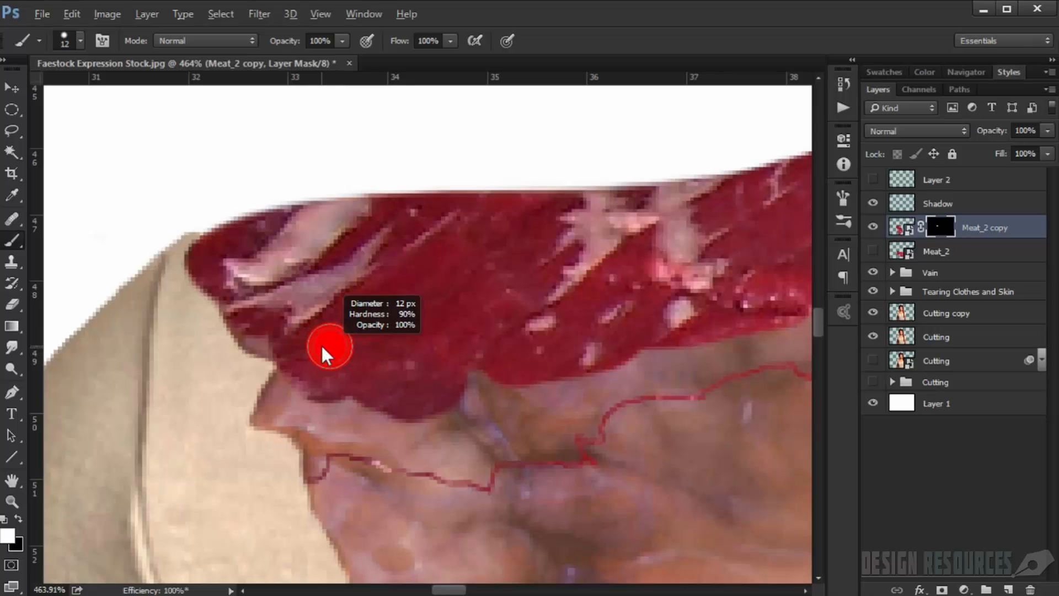
pyautogui.moveTo(273, 327); pyautogui.dragTo(246, 304)
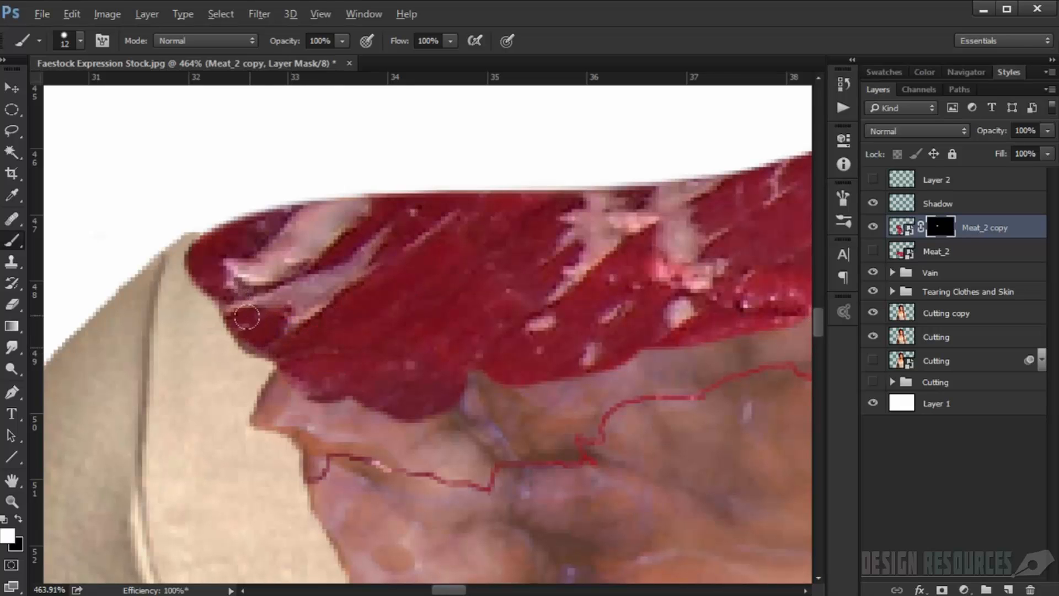
# - Reveal more meat from the torn sleeve edge across to the neck-side strip, using 8 px and 18 px brushes
pyautogui.scroll(1, 314, 378)
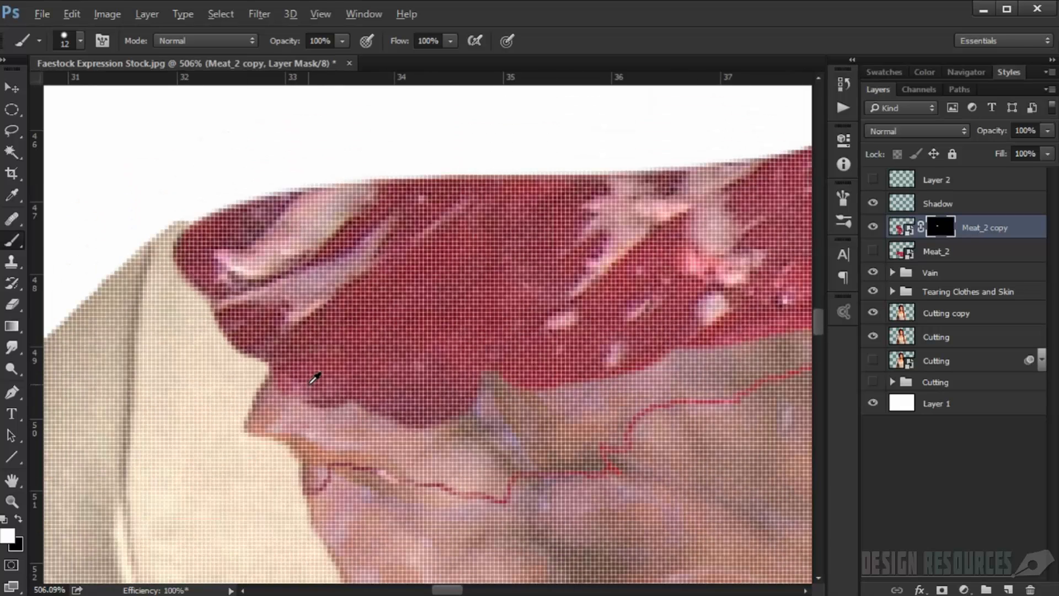
pyautogui.scroll(-1, 315, 378)
pyautogui.keyDown('alt'); pyautogui.rightClick(312, 372); pyautogui.keyUp('alt')
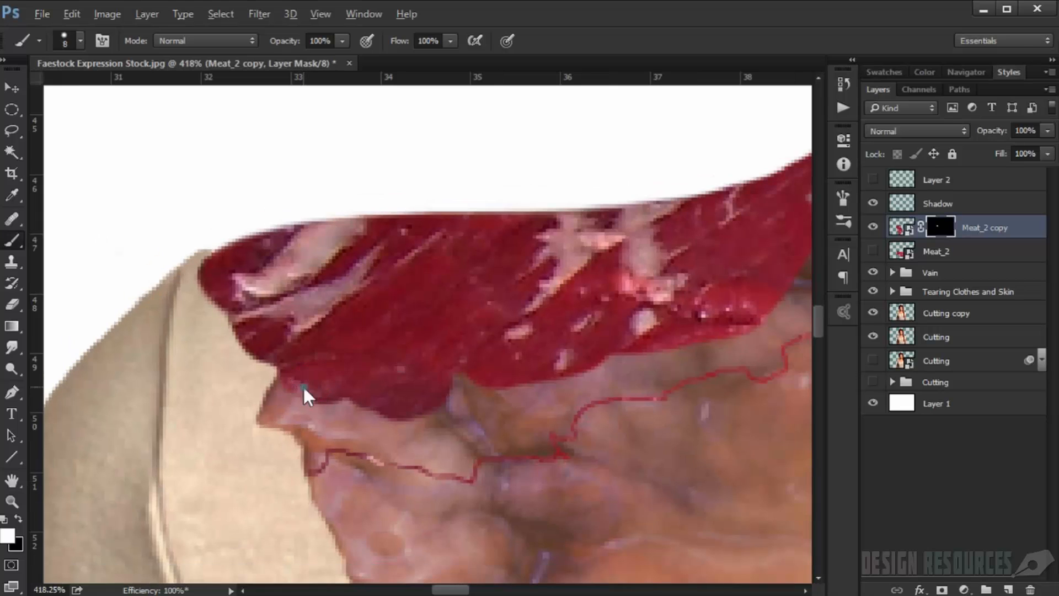
pyautogui.keyDown('alt'); pyautogui.rightClick(302, 382); pyautogui.keyUp('alt')
pyautogui.moveTo(283, 390)
pyautogui.mouseDown()
pyautogui.moveTo(376, 406)
pyautogui.moveTo(459, 390)
pyautogui.moveTo(516, 402)
pyautogui.moveTo(510, 366)
pyautogui.moveTo(541, 344)
pyautogui.moveTo(694, 300)
pyautogui.moveTo(642, 322)
pyautogui.moveTo(682, 312)
pyautogui.moveTo(651, 331)
pyautogui.moveTo(715, 296)
pyautogui.mouseUp()
pyautogui.keyDown('alt'); pyautogui.rightClick(505, 397); pyautogui.keyUp('alt')
pyautogui.moveTo(616, 338); pyautogui.dragTo(448, 376)
pyautogui.moveTo(599, 321); pyautogui.dragTo(640, 210)
pyautogui.moveTo(628, 253); pyautogui.dragTo(621, 264)
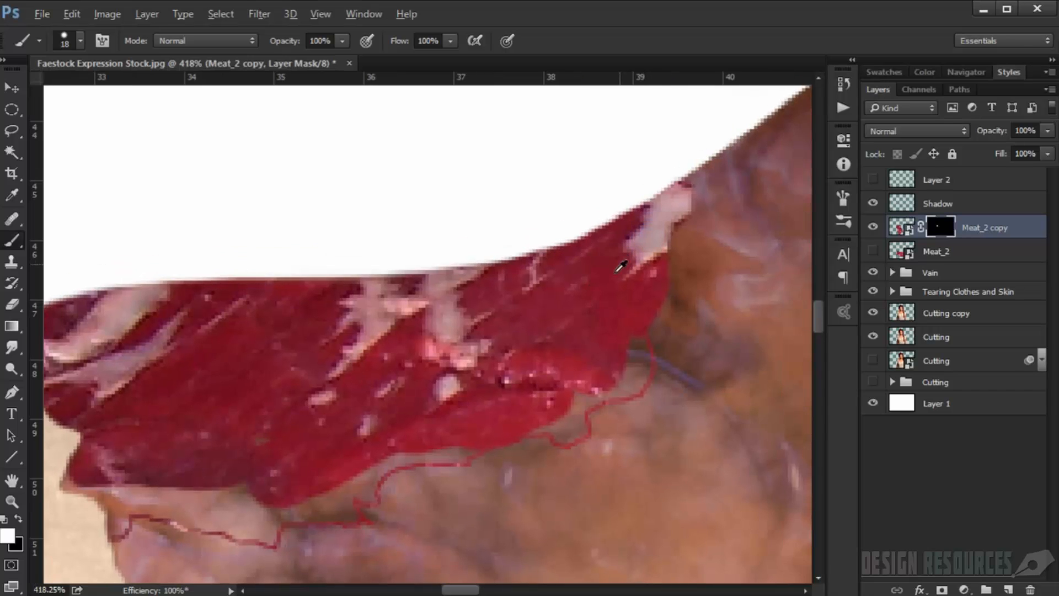
# - Fill the neck-side gaps between the meat and the traced boundary on the mask with a 6 px brush
pyautogui.scroll(2, 622, 270)
pyautogui.scroll(-1, 623, 273)
pyautogui.keyDown('alt'); pyautogui.rightClick(613, 318); pyautogui.keyUp('alt')
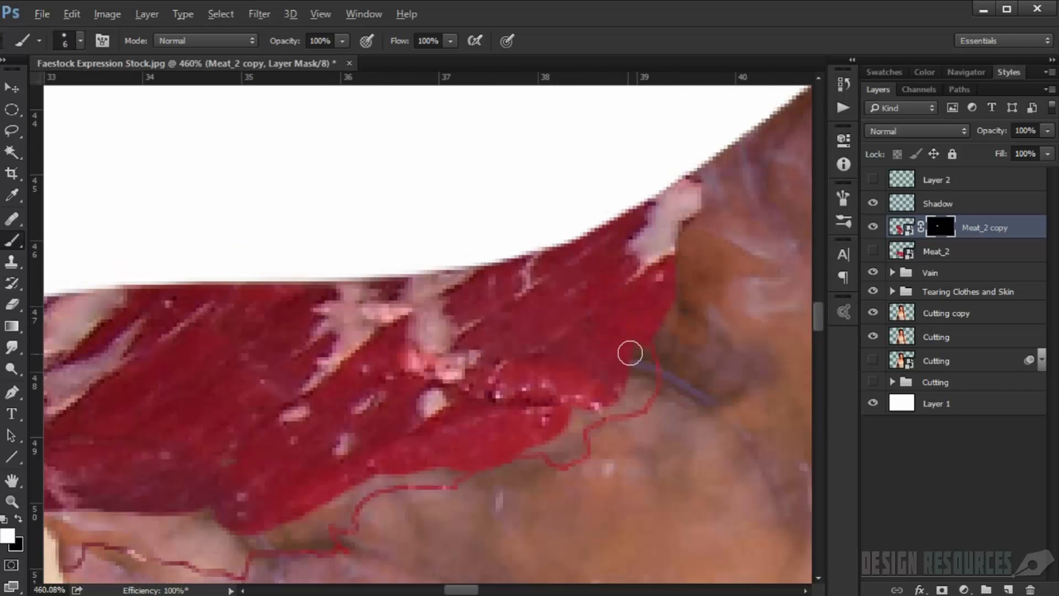
pyautogui.moveTo(629, 353)
pyautogui.mouseDown()
pyautogui.moveTo(650, 380)
pyautogui.moveTo(619, 402)
pyautogui.moveTo(641, 397)
pyautogui.moveTo(571, 417)
pyautogui.moveTo(577, 448)
pyautogui.moveTo(557, 461)
pyautogui.moveTo(519, 445)
pyautogui.mouseUp()
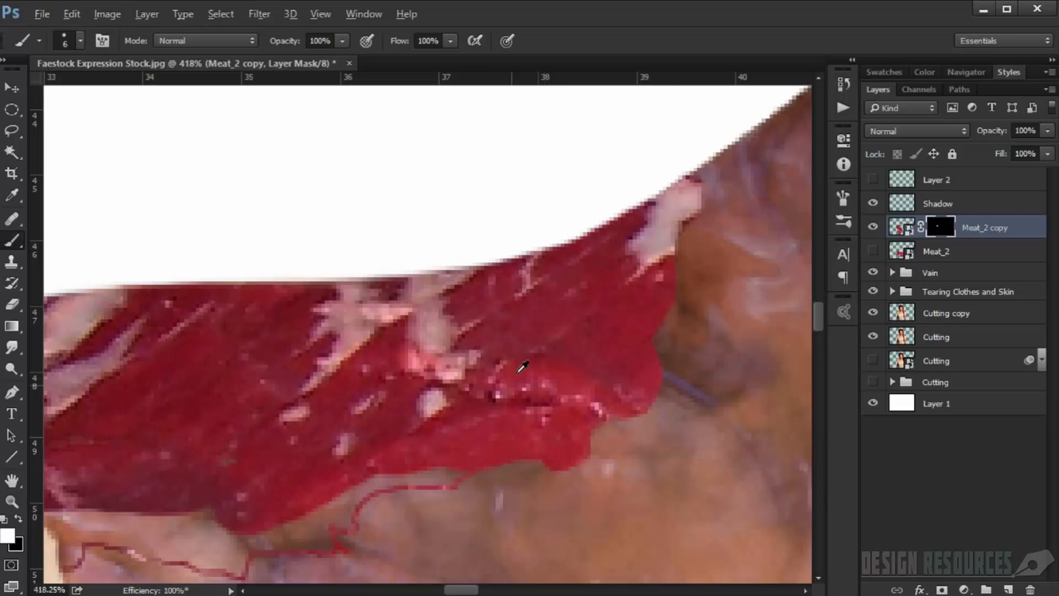
# - Paint white on the Meat_2 copy mask to extend the meat down to the red wound outline below it
pyautogui.scroll(-2, 522, 366)
pyautogui.moveTo(529, 390); pyautogui.dragTo(525, 360)
pyautogui.scroll(3, 423, 413)
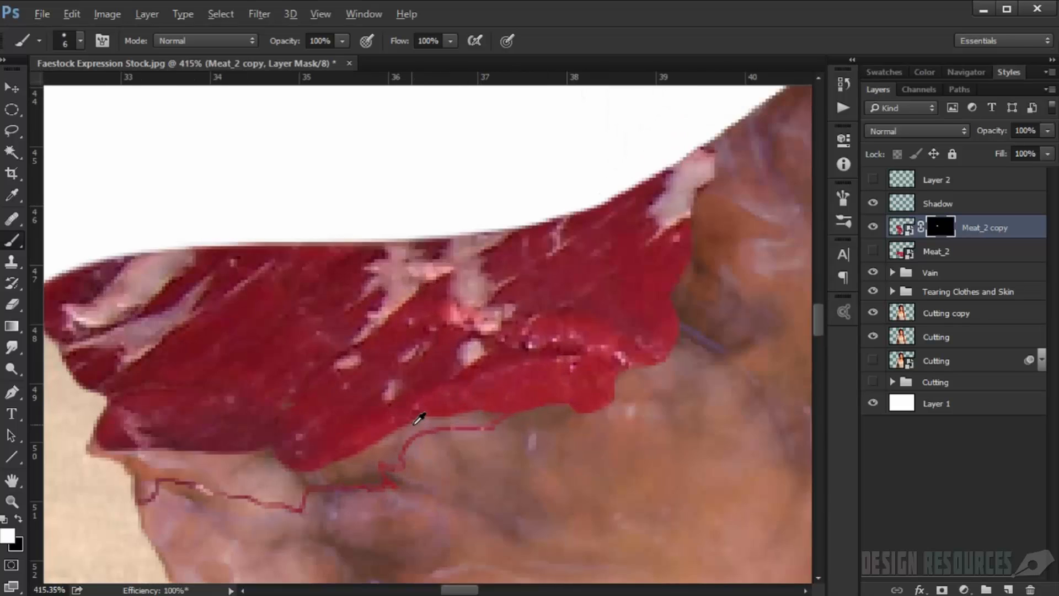
pyautogui.scroll(-2, 430, 423)
pyautogui.moveTo(496, 416)
pyautogui.mouseDown()
pyautogui.moveTo(421, 431)
pyautogui.moveTo(406, 459)
pyautogui.moveTo(393, 450)
pyautogui.moveTo(391, 476)
pyautogui.moveTo(325, 478)
pyautogui.moveTo(367, 470)
pyautogui.moveTo(381, 455)
pyautogui.moveTo(310, 479)
pyautogui.moveTo(318, 493)
pyautogui.moveTo(259, 483)
pyautogui.moveTo(304, 495)
pyautogui.moveTo(286, 446)
pyautogui.mouseUp()
pyautogui.moveTo(317, 478)
pyautogui.mouseDown()
pyautogui.moveTo(228, 466)
pyautogui.moveTo(254, 478)
pyautogui.moveTo(233, 476)
pyautogui.moveTo(247, 485)
pyautogui.moveTo(189, 471)
pyautogui.moveTo(208, 459)
pyautogui.moveTo(154, 454)
pyautogui.mouseUp()
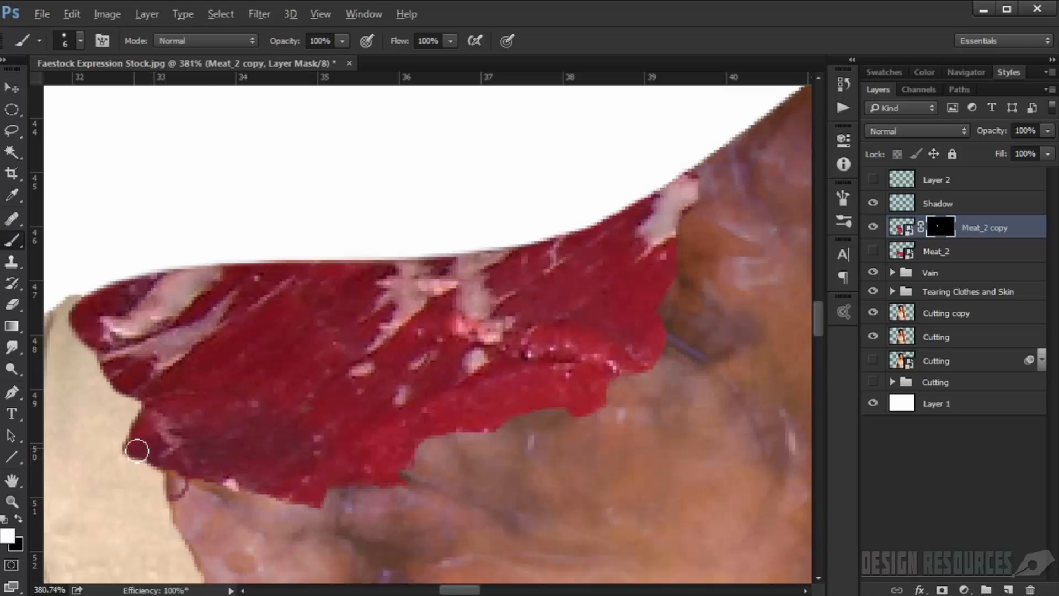
# - Trim the meat's pointed tip beside the shirt by painting black on the mask with a small hard brush
pyautogui.scroll(-3, 199, 425)
pyautogui.moveTo(195, 414); pyautogui.dragTo(195, 380)
pyautogui.scroll(4, 175, 403)
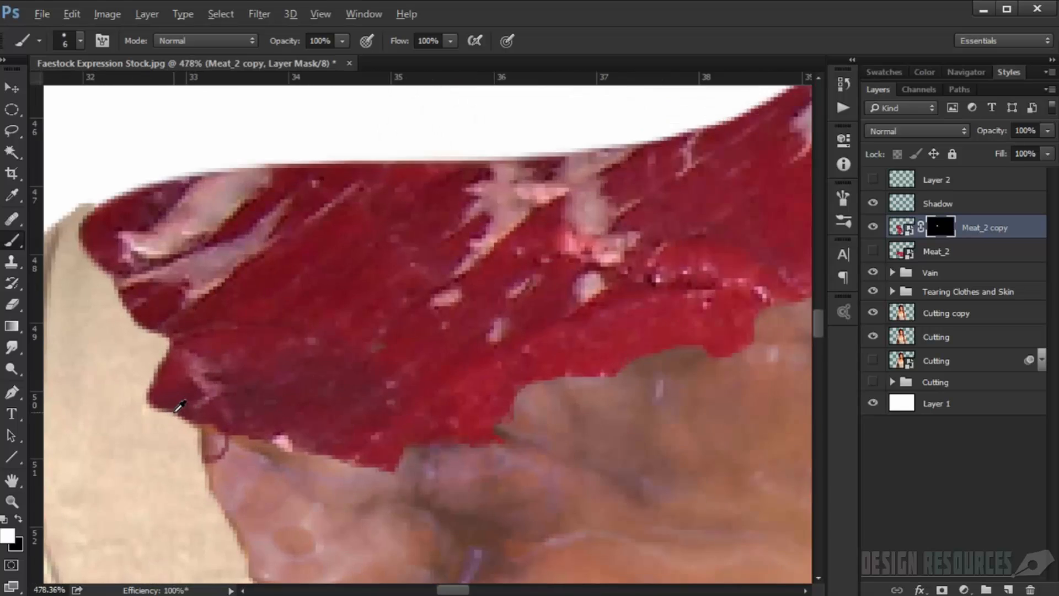
pyautogui.scroll(2, 179, 406)
pyautogui.scroll(-2, 173, 414)
pyautogui.keyDown('alt'); pyautogui.rightClick(143, 432); pyautogui.keyUp('alt')
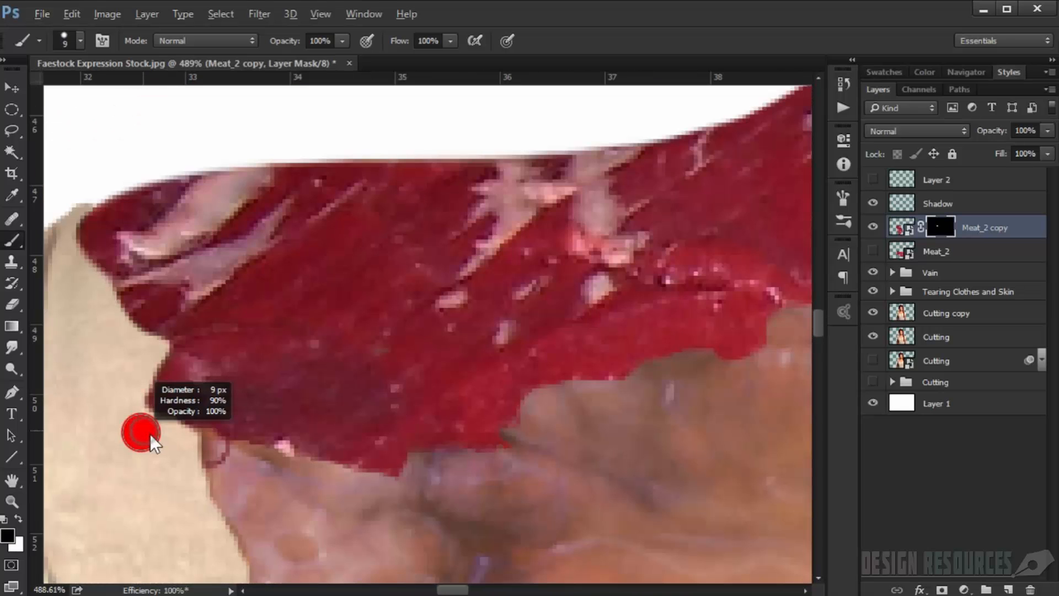
pyautogui.moveTo(142, 412); pyautogui.dragTo(181, 417)
pyautogui.scroll(2, 165, 408)
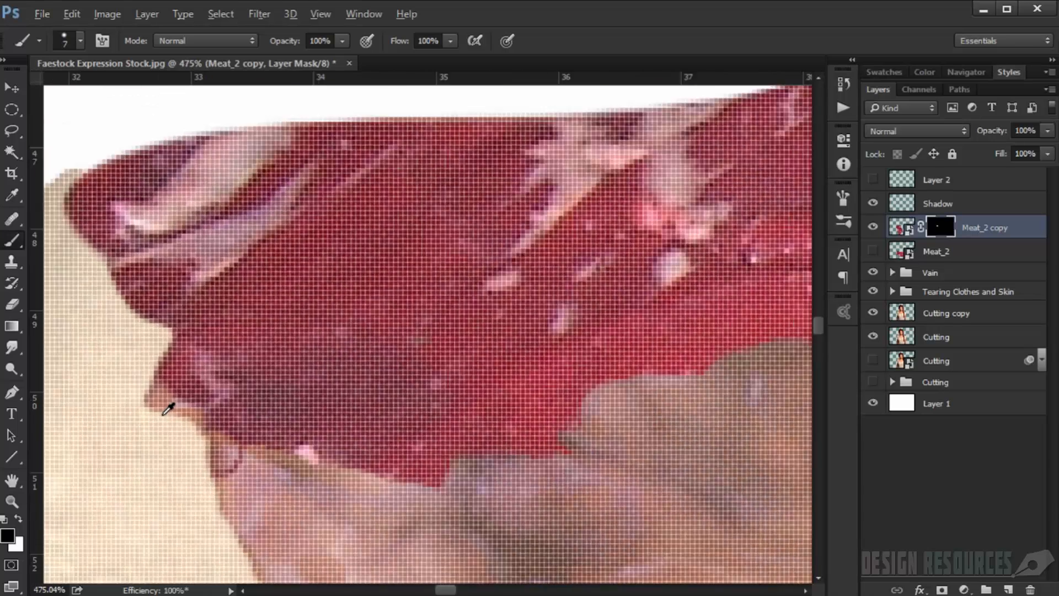
# - Restore the meat's pointed tip beside the shirt and fill the small gap below it by painting white with a finer brush
pyautogui.scroll(-2, 163, 406)
pyautogui.press('x')
pyautogui.scroll(2, 175, 403)
pyautogui.scroll(-2, 178, 400)
pyautogui.keyDown('alt'); pyautogui.rightClick(165, 402); pyautogui.keyUp('alt')
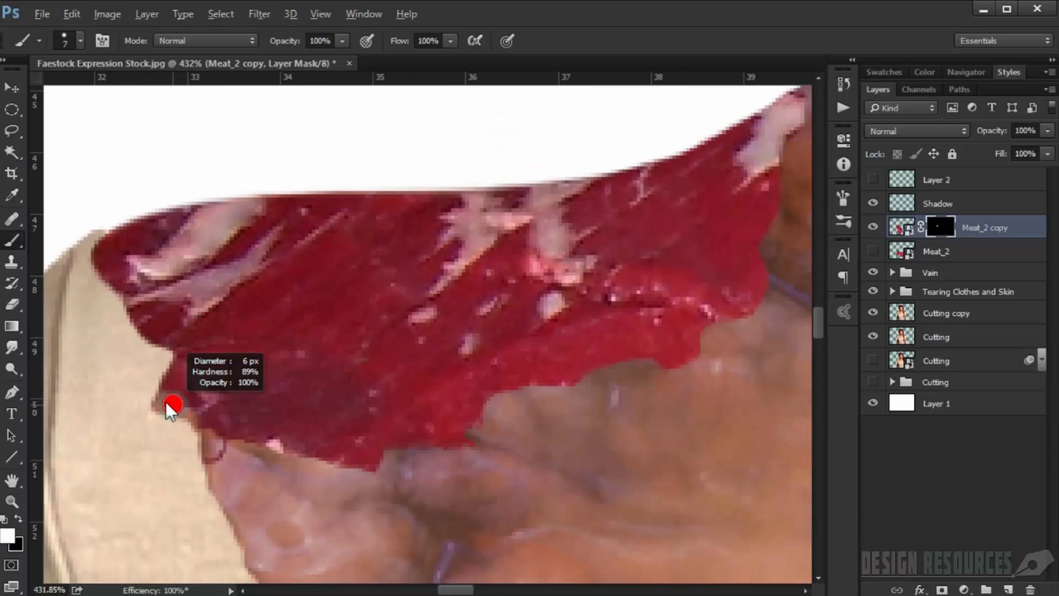
pyautogui.moveTo(166, 407); pyautogui.dragTo(220, 429)
pyautogui.hotkey('ctrl', 'z')
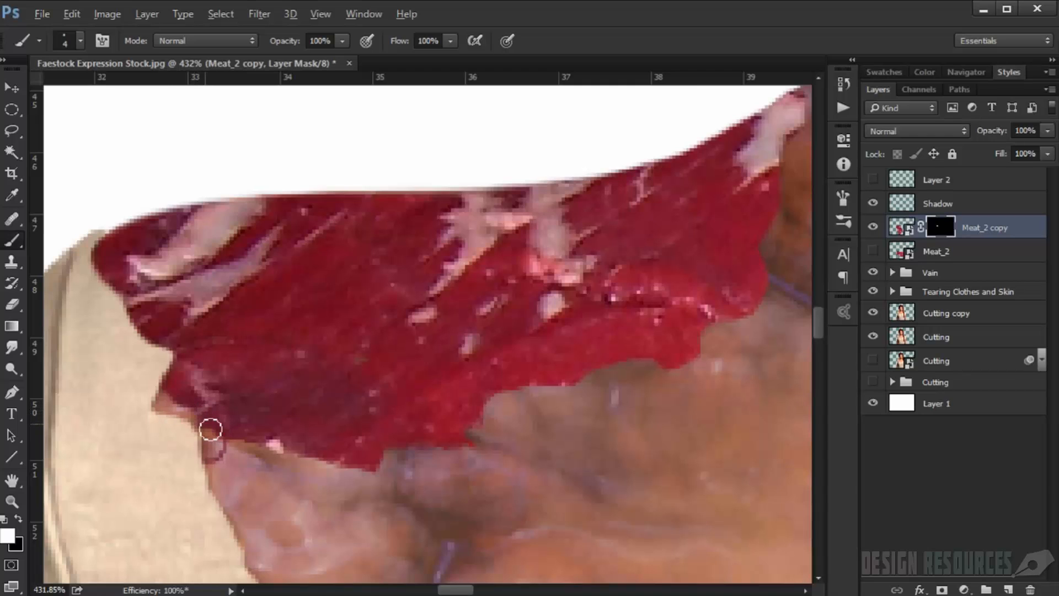
pyautogui.keyDown('alt'); pyautogui.rightClick(172, 402); pyautogui.keyUp('alt')
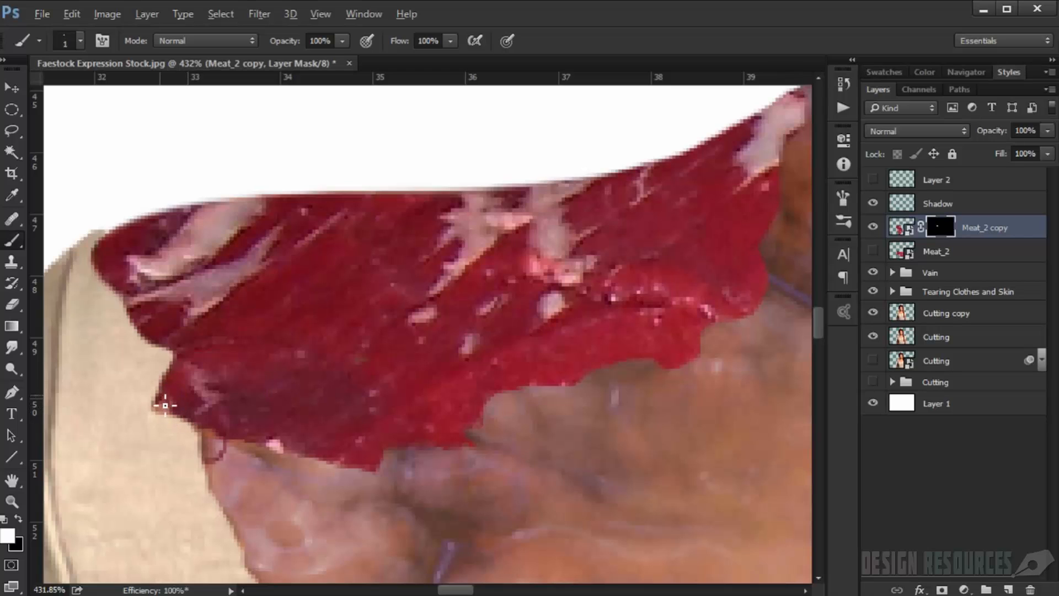
pyautogui.keyDown('alt'); pyautogui.rightClick(165, 405); pyautogui.keyUp('alt')
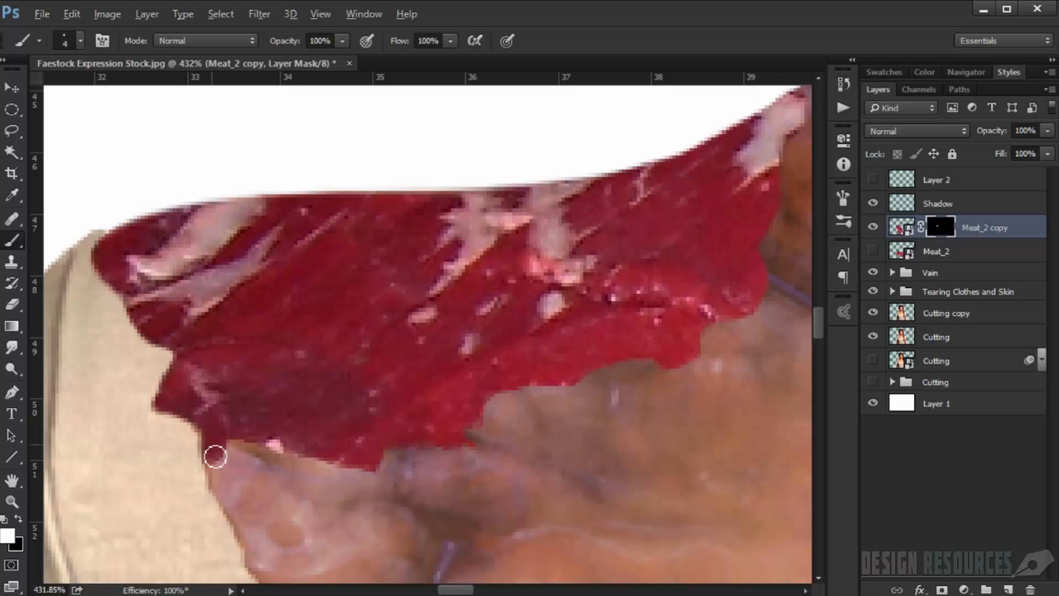
# - Examine the shoulder wound at full-figure scale and check its edges up close
pyautogui.scroll(-5, 258, 433)
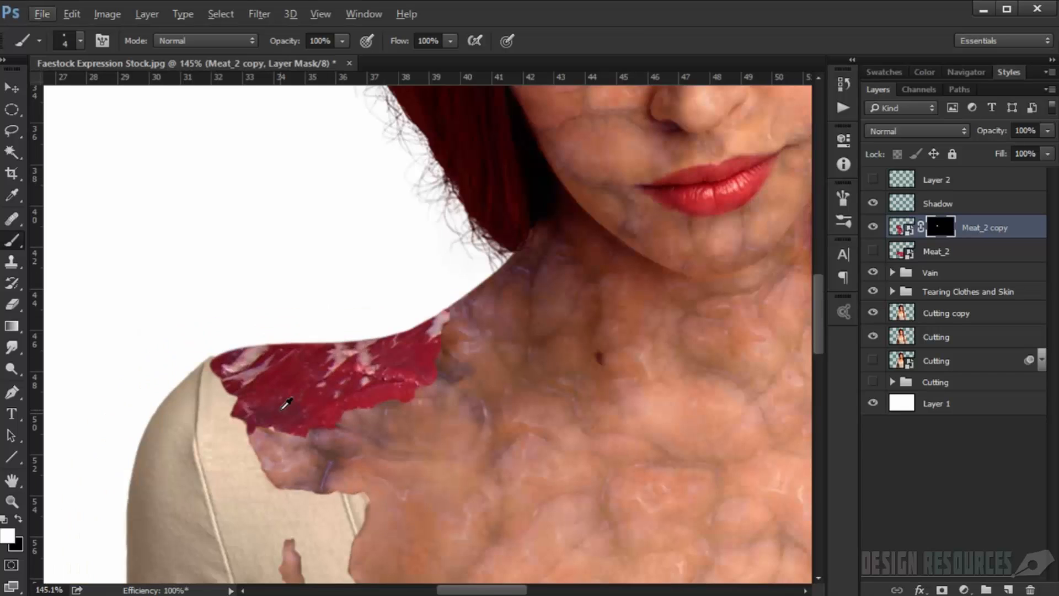
pyautogui.scroll(-5, 282, 414)
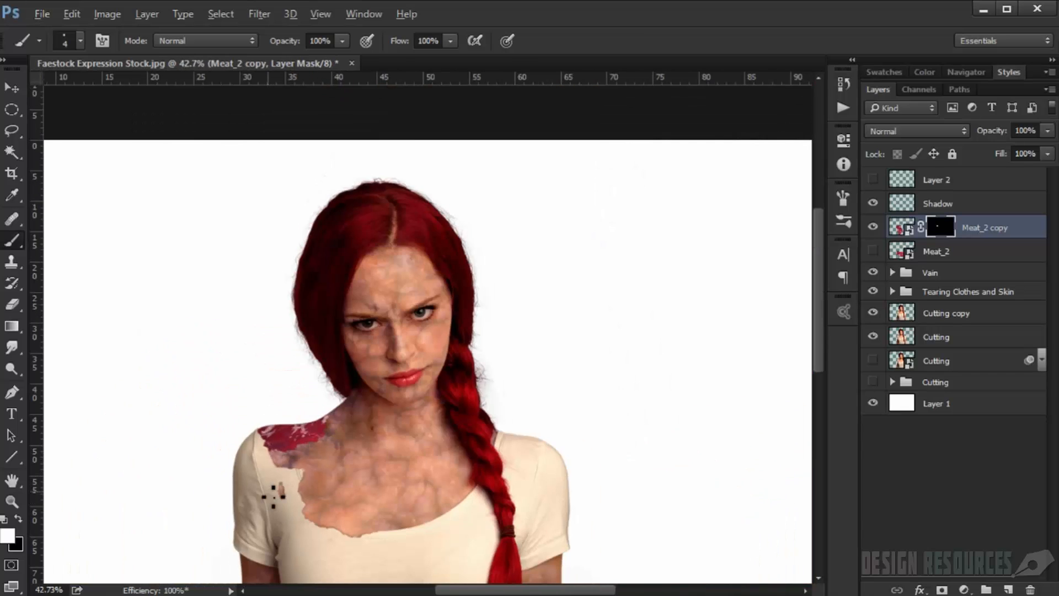
pyautogui.scroll(-2, 273, 496)
pyautogui.scroll(7, 231, 285)
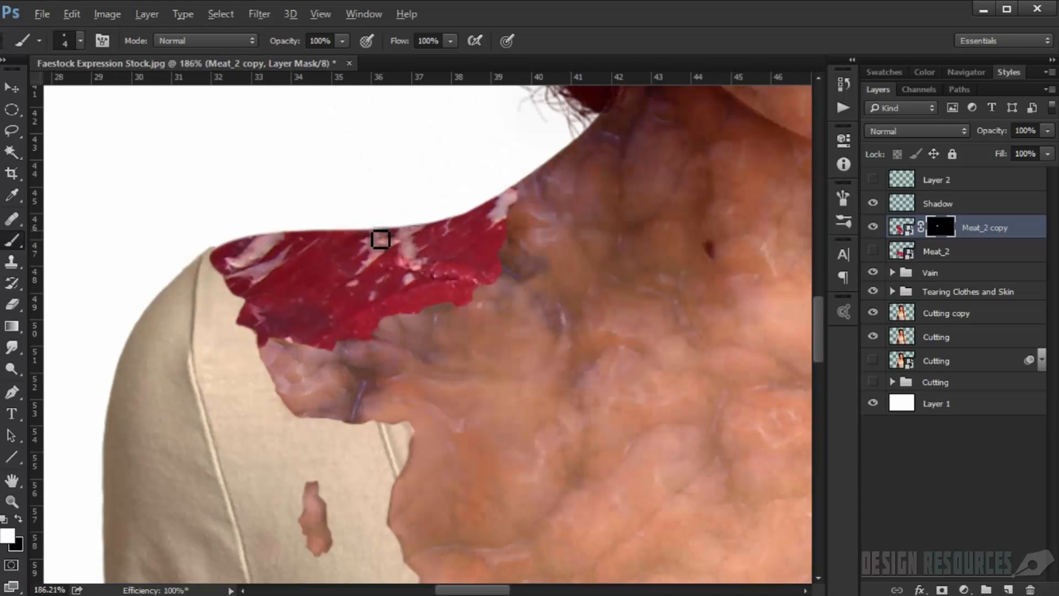
pyautogui.scroll(3, 519, 170)
pyautogui.scroll(-3, 518, 170)
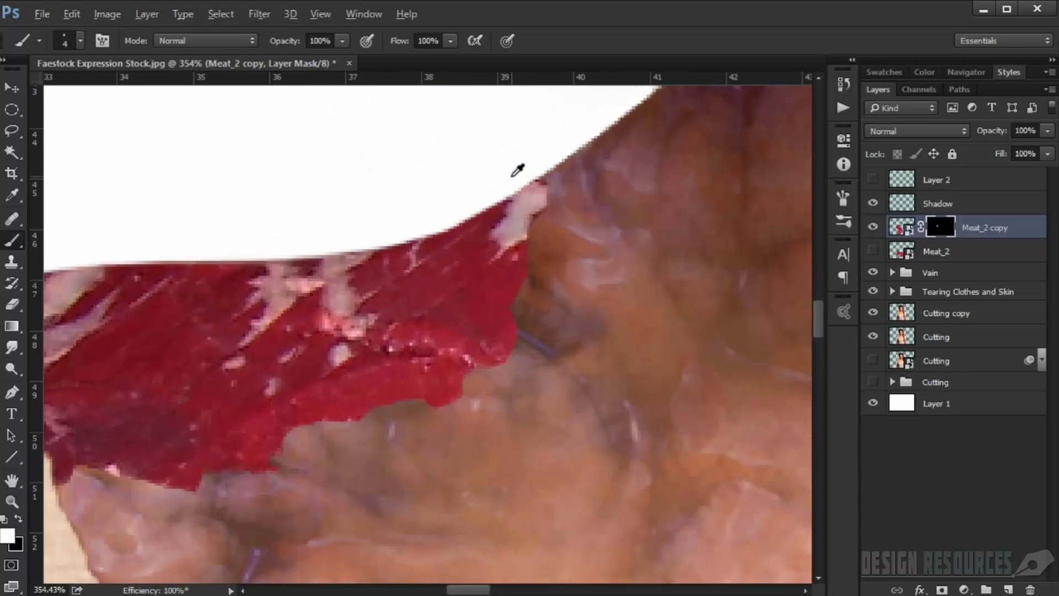
pyautogui.scroll(-3, 520, 169)
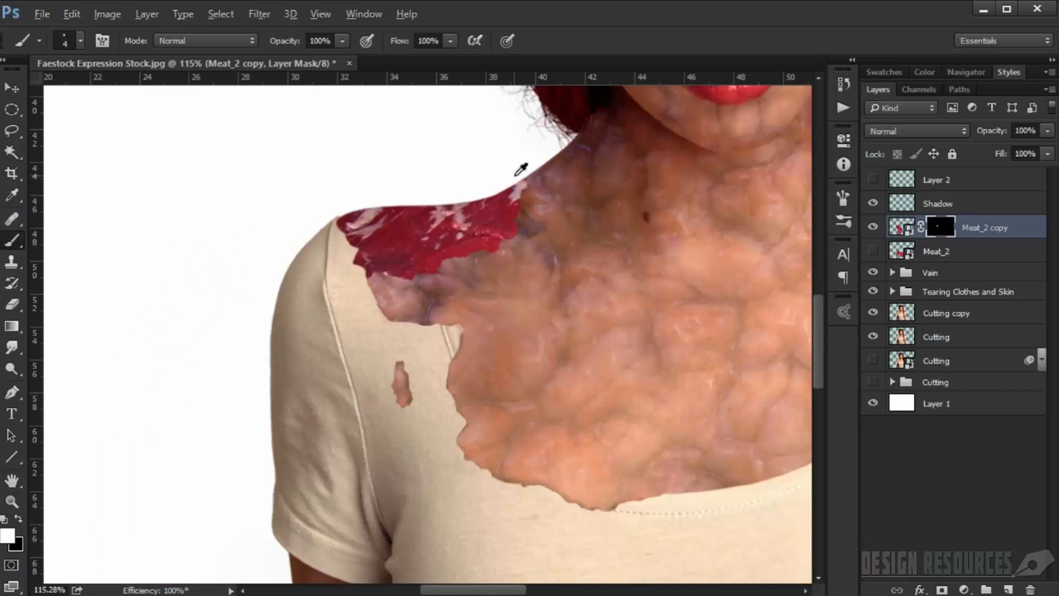
pyautogui.scroll(5, 513, 204)
pyautogui.scroll(3, 434, 309)
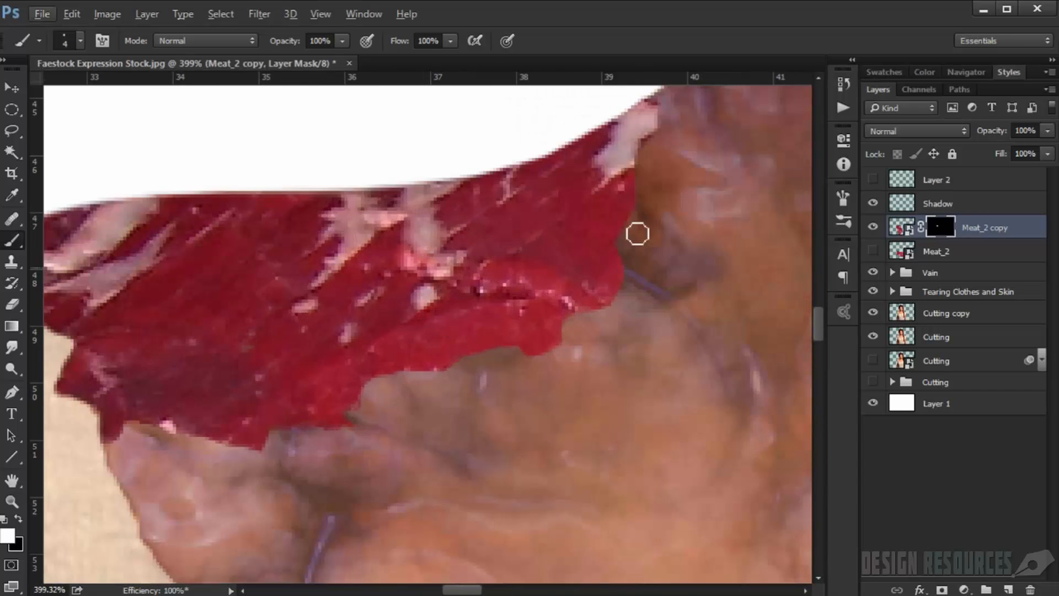
pyautogui.click(961, 206)
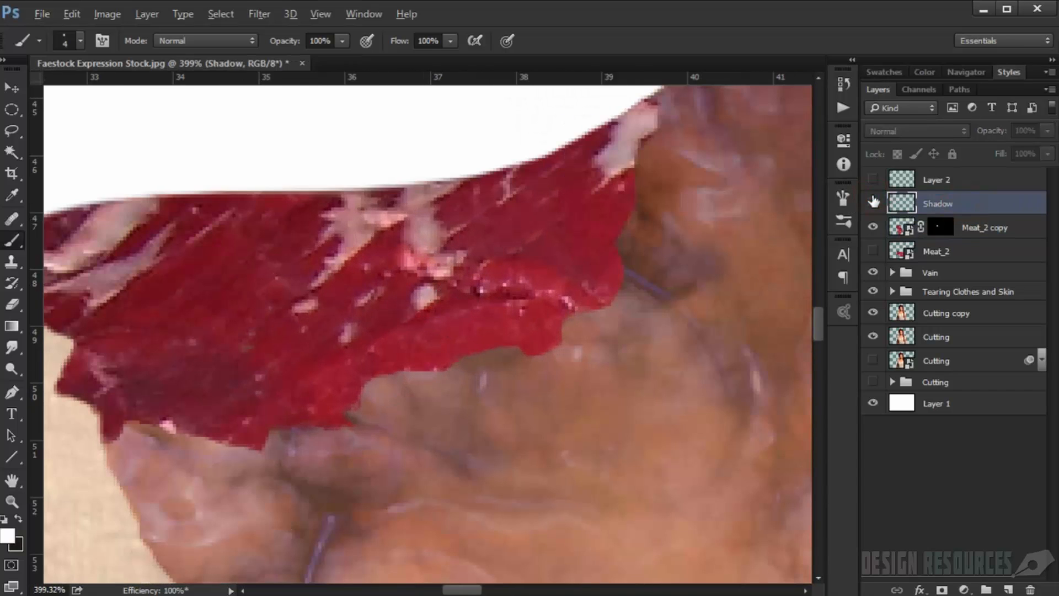
pyautogui.click(873, 202)
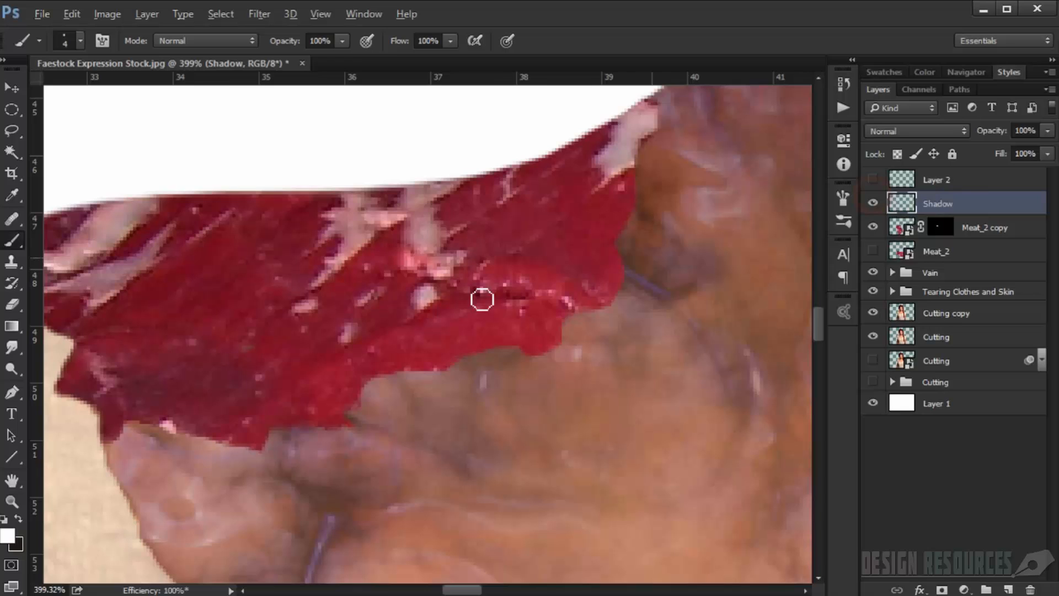
pyautogui.keyDown('ctrl'); pyautogui.click(903, 237); pyautogui.keyUp('ctrl')
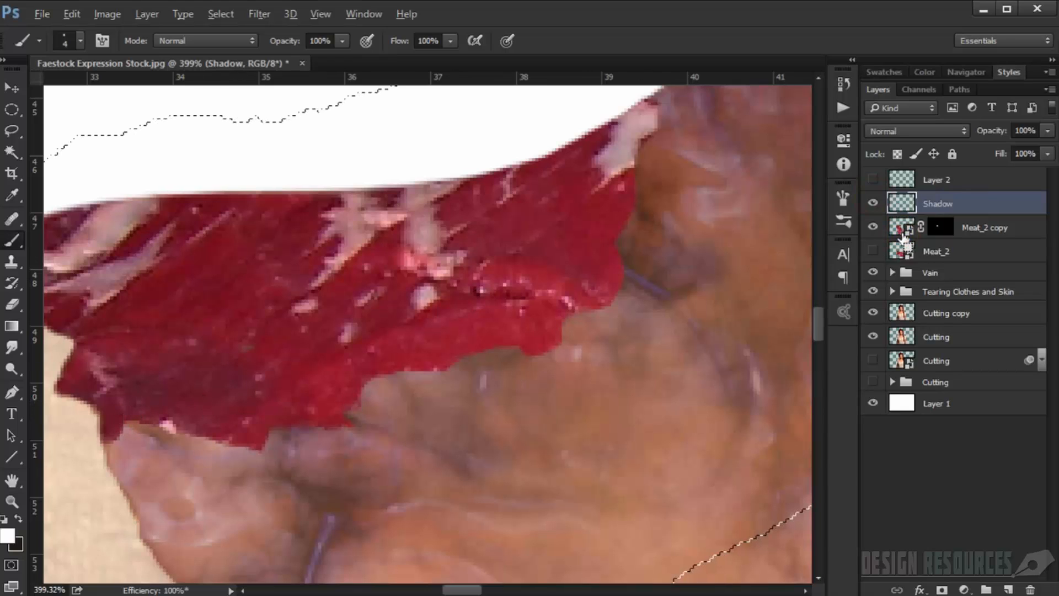
pyautogui.moveTo(629, 311); pyautogui.dragTo(625, 313)
pyautogui.hotkey('ctrl', 'd')
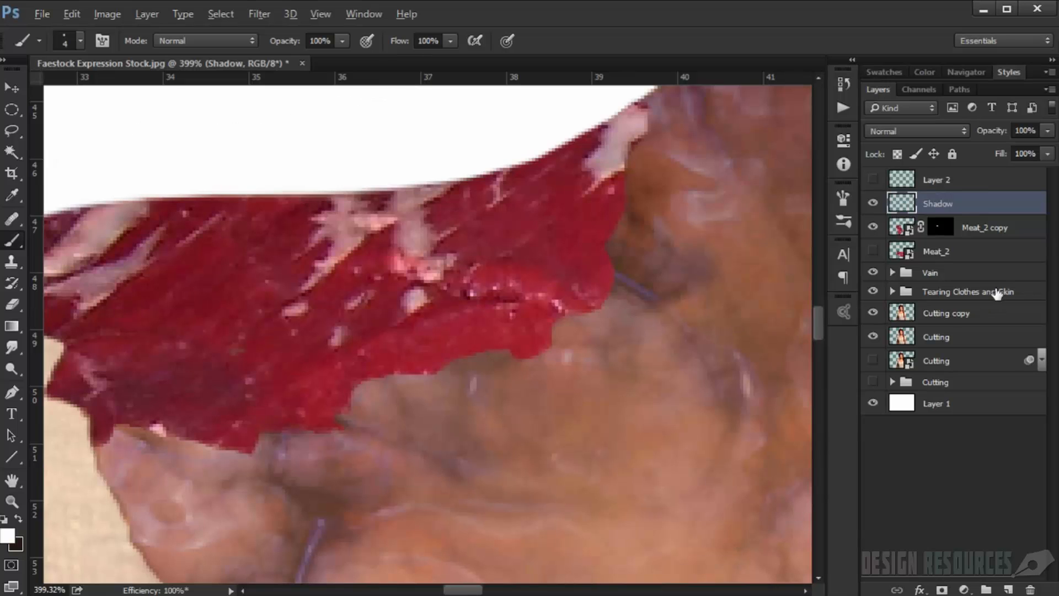
# - Load the Meat_2 copy mask as a selection to inspect the meat area for holes, then deselect it
pyautogui.keyDown('ctrl'); pyautogui.click(944, 231); pyautogui.keyUp('ctrl')
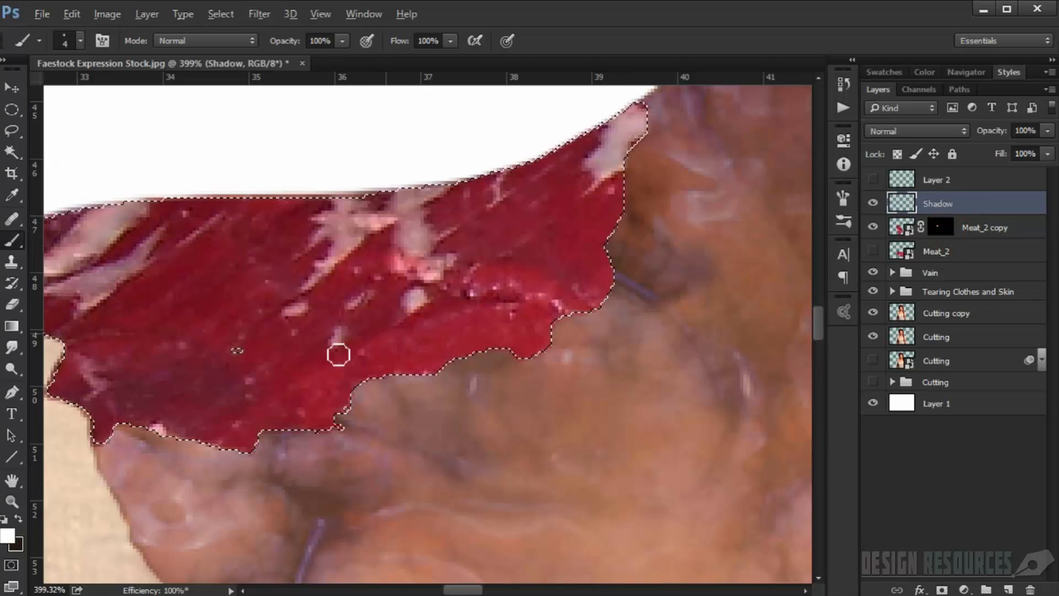
pyautogui.scroll(2, 199, 362)
pyautogui.hotkey('ctrl', 'd')
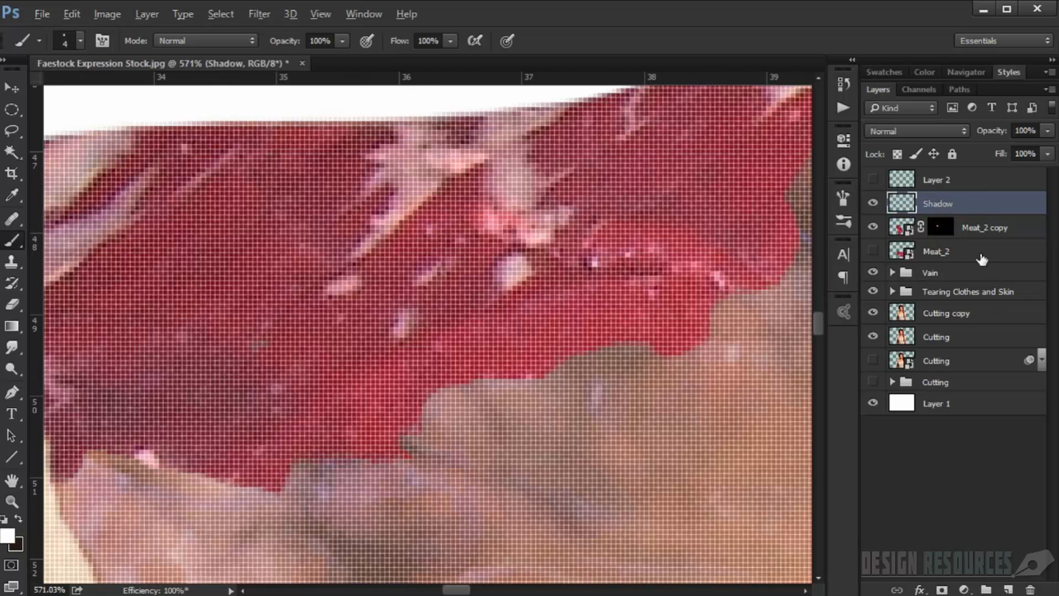
# - Show the Meat_2 copy mask on its own and paint white over the grey specks in its sleeve-side half
pyautogui.click(944, 230)
pyautogui.keyDown('alt'); pyautogui.click(944, 231); pyautogui.keyUp('alt')
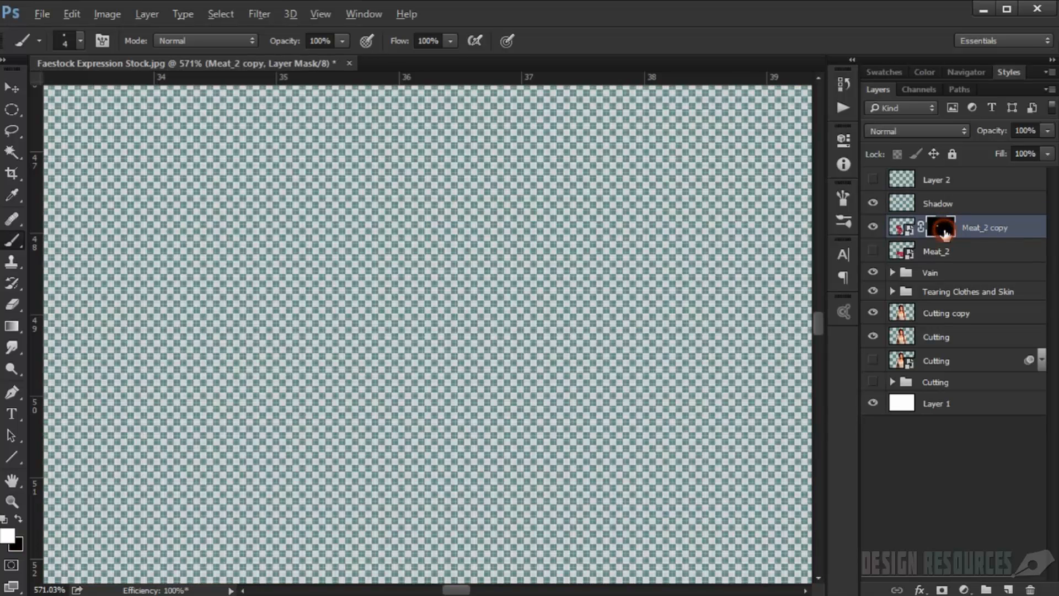
pyautogui.scroll(-3, 503, 337)
pyautogui.scroll(6, 306, 341)
pyautogui.moveTo(314, 334); pyautogui.dragTo(330, 343)
pyautogui.click(336, 341)
pyautogui.moveTo(288, 293); pyautogui.dragTo(503, 333)
pyautogui.click(161, 206)
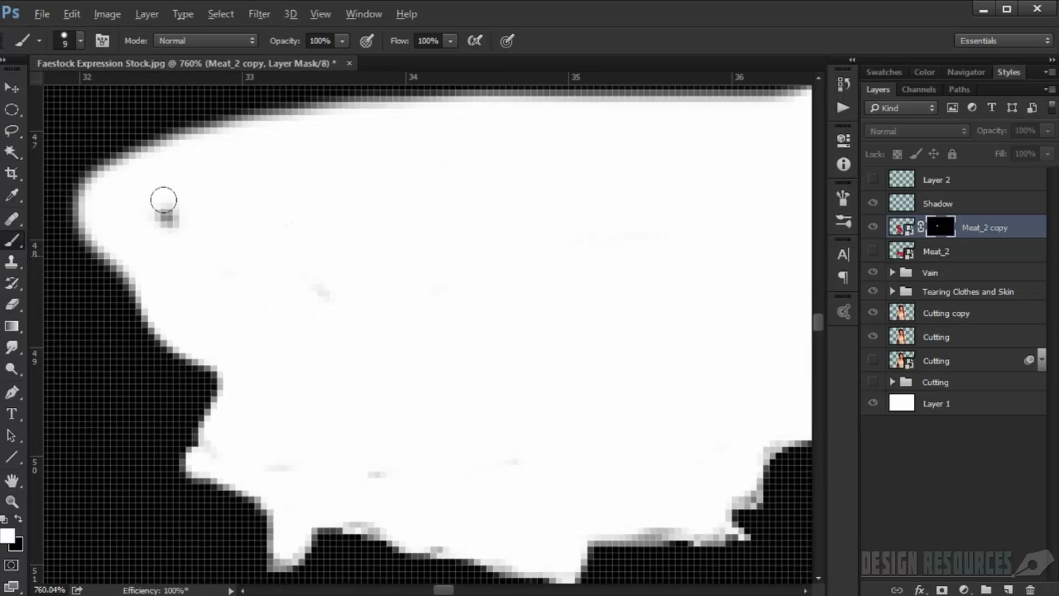
# - Paint white over the remaining grey spots in the mask's neck-side half and touch up its upper edge
pyautogui.moveTo(520, 371); pyautogui.dragTo(404, 404)
pyautogui.moveTo(463, 418); pyautogui.dragTo(227, 345)
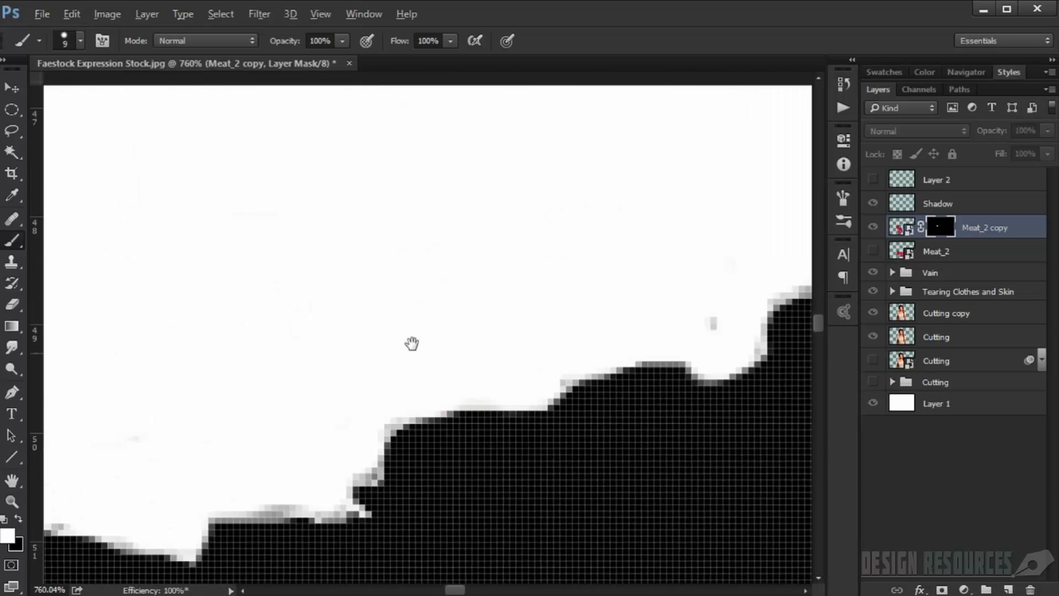
pyautogui.moveTo(421, 333); pyautogui.dragTo(306, 387)
pyautogui.click(556, 381)
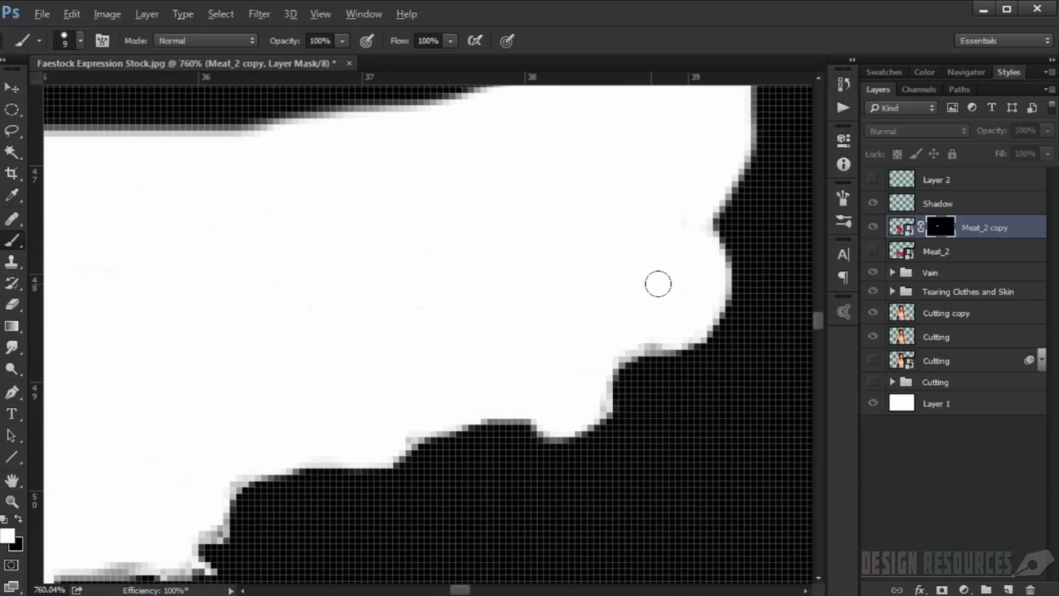
pyautogui.moveTo(658, 283)
pyautogui.mouseDown()
pyautogui.moveTo(620, 309)
pyautogui.moveTo(664, 290)
pyautogui.moveTo(688, 262)
pyautogui.moveTo(574, 364)
pyautogui.mouseUp()
pyautogui.click(595, 244)
pyautogui.moveTo(375, 397)
pyautogui.mouseDown()
pyautogui.moveTo(541, 265)
pyautogui.moveTo(423, 395)
pyautogui.mouseUp()
pyautogui.click(618, 166)
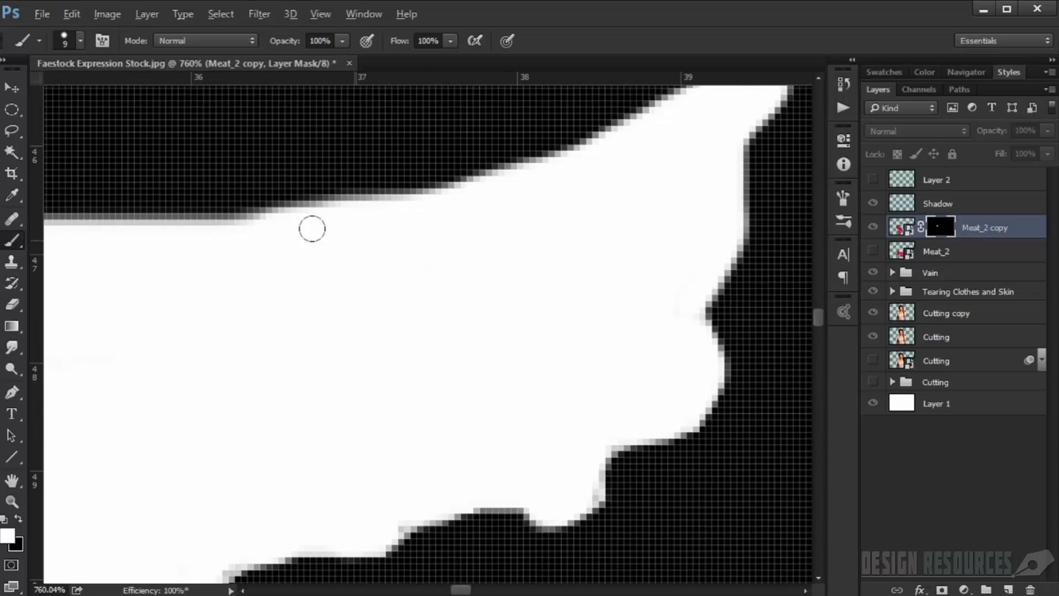
pyautogui.moveTo(310, 227)
pyautogui.mouseDown()
pyautogui.moveTo(175, 235)
pyautogui.moveTo(231, 240)
pyautogui.moveTo(293, 227)
pyautogui.moveTo(153, 234)
pyautogui.moveTo(175, 237)
pyautogui.mouseUp()
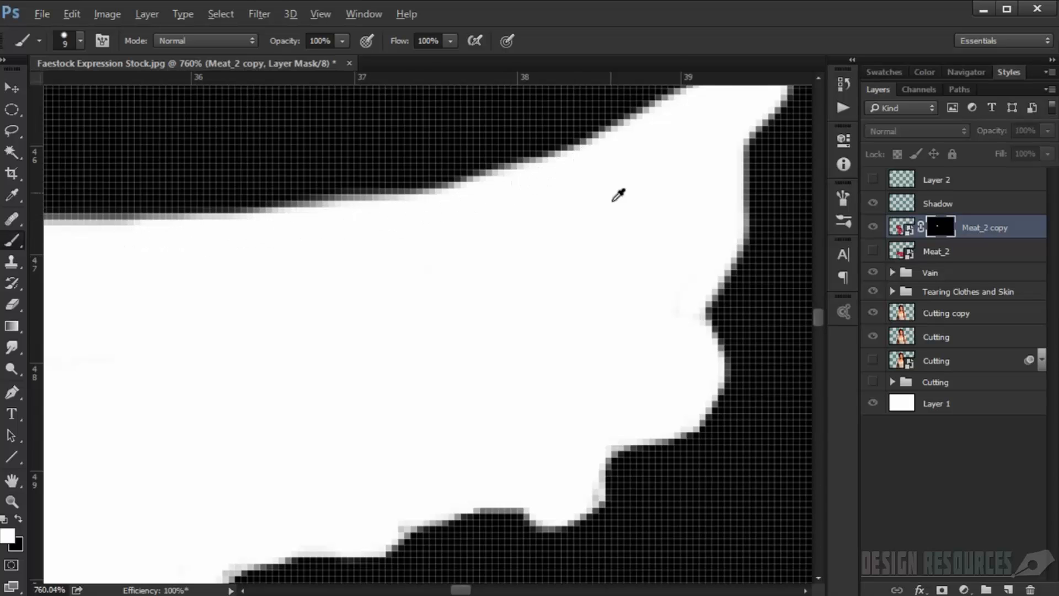
# - Clean the grey specks along the mask's ragged lower edge with white, using a 6 px brush
pyautogui.scroll(-5, 617, 196)
pyautogui.scroll(5, 426, 348)
pyautogui.scroll(-2, 489, 319)
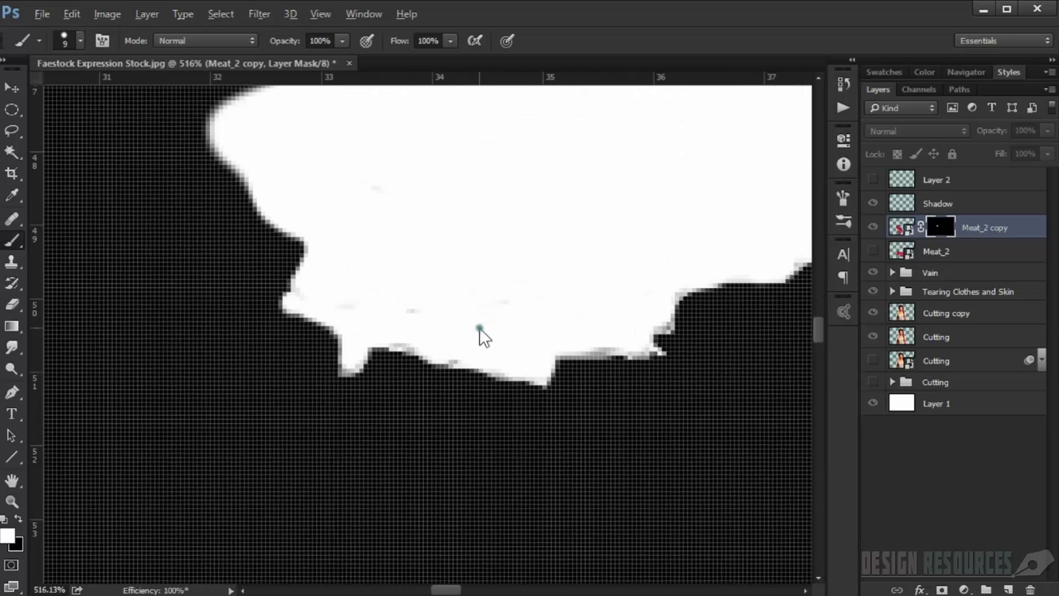
pyautogui.press('[')
pyautogui.press('[')
pyautogui.press('[')
pyautogui.moveTo(415, 342)
pyautogui.mouseDown()
pyautogui.moveTo(473, 350)
pyautogui.moveTo(423, 309)
pyautogui.moveTo(386, 308)
pyautogui.moveTo(563, 312)
pyautogui.moveTo(612, 338)
pyautogui.moveTo(591, 338)
pyautogui.moveTo(618, 340)
pyautogui.moveTo(662, 316)
pyautogui.moveTo(681, 295)
pyautogui.moveTo(680, 282)
pyautogui.moveTo(659, 291)
pyautogui.mouseUp()
pyautogui.hotkey('ctrl', 'z')
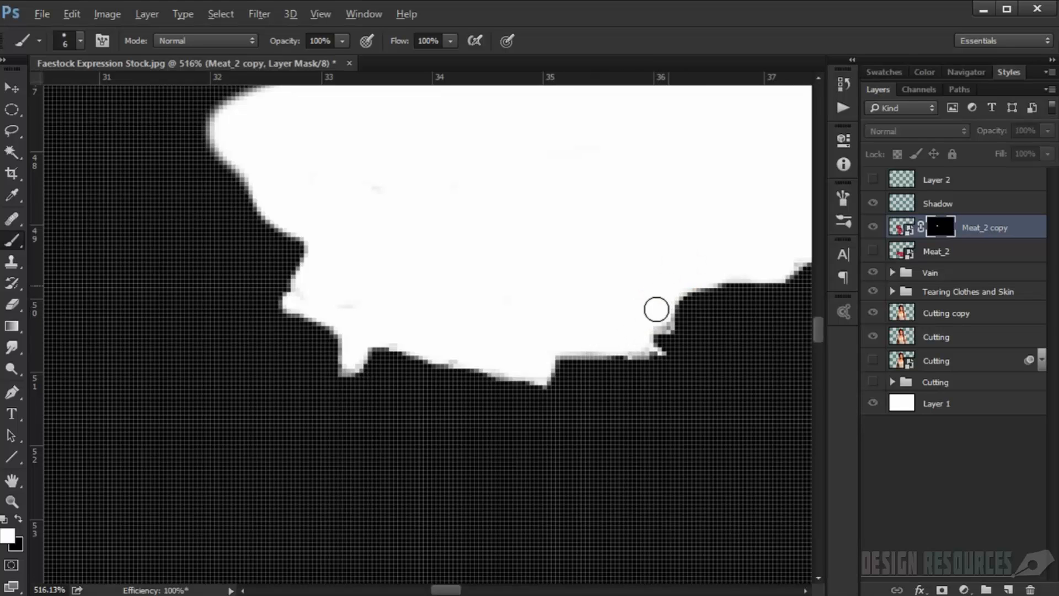
pyautogui.scroll(-5, 649, 289)
pyautogui.moveTo(629, 251); pyautogui.dragTo(456, 331)
pyautogui.scroll(3, 454, 331)
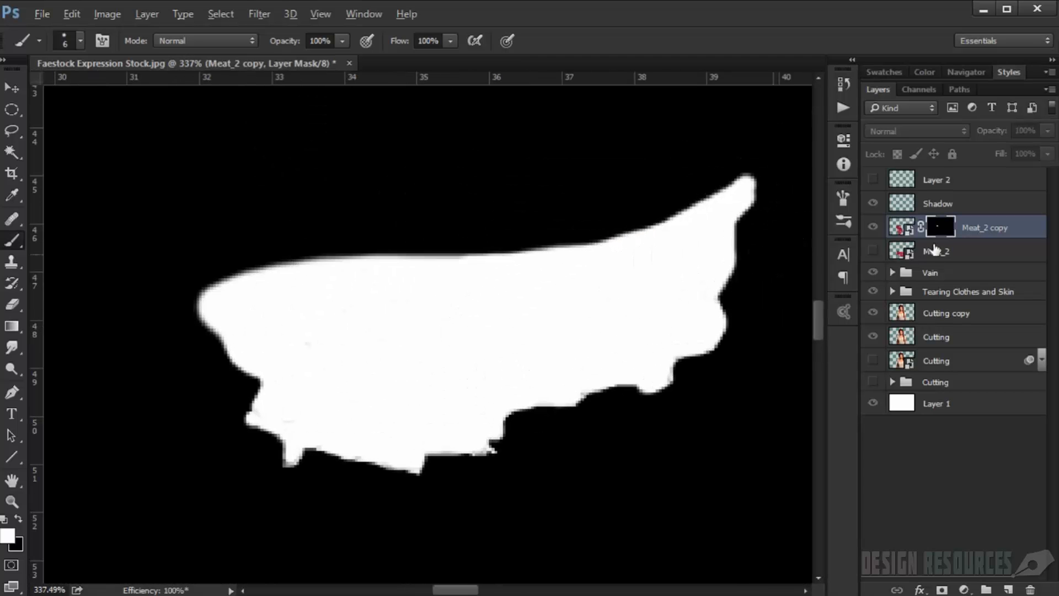
# - Return to the image view, load the Meat_2 copy mask as a selection, and add a new layer above Shadow
pyautogui.click(897, 238)
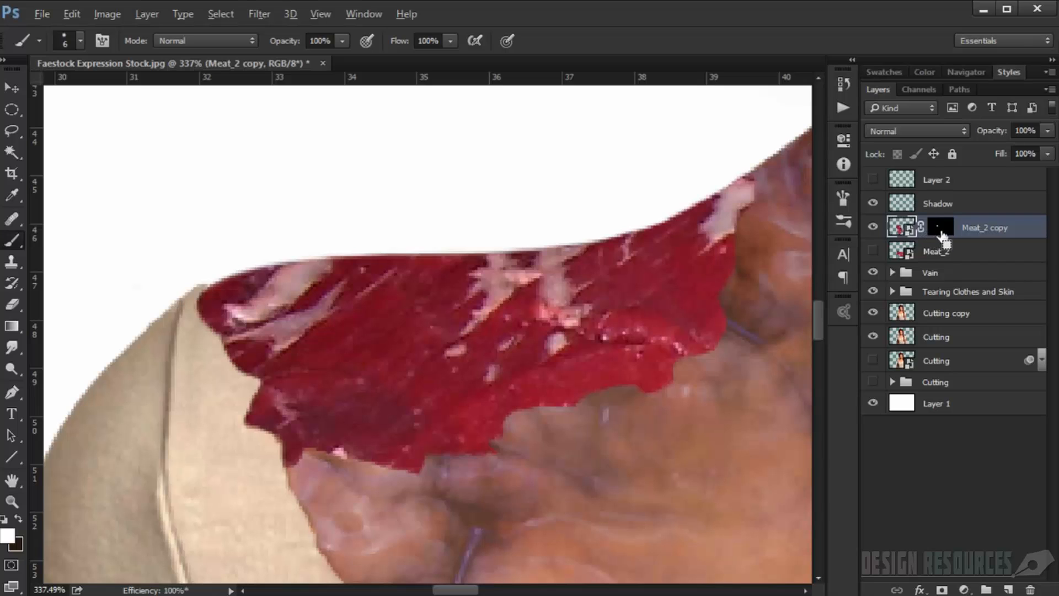
pyautogui.keyDown('ctrl'); pyautogui.click(942, 236); pyautogui.keyUp('ctrl')
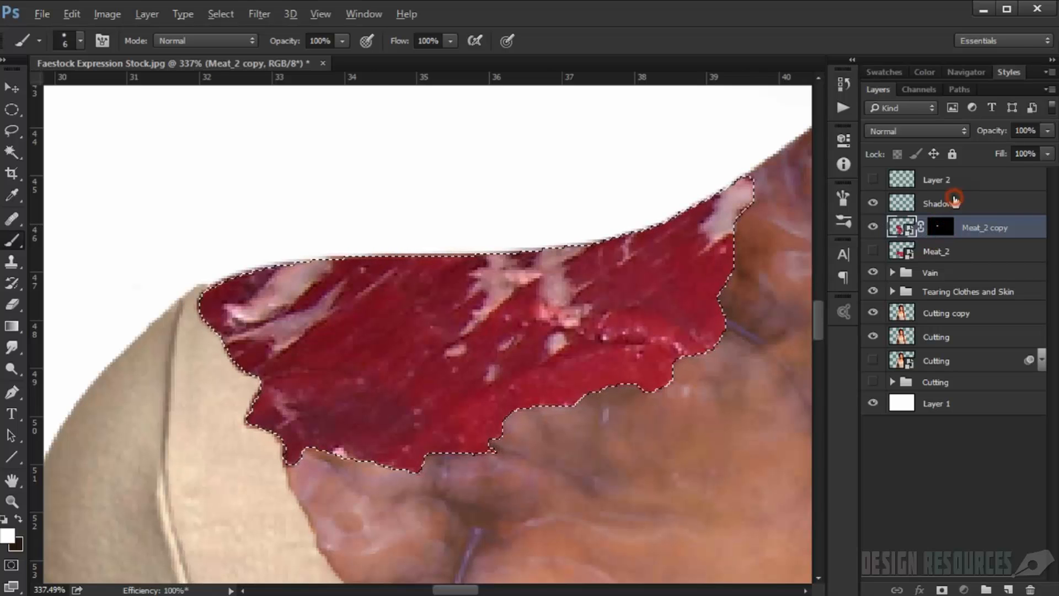
pyautogui.click(951, 203)
pyautogui.click(1007, 589)
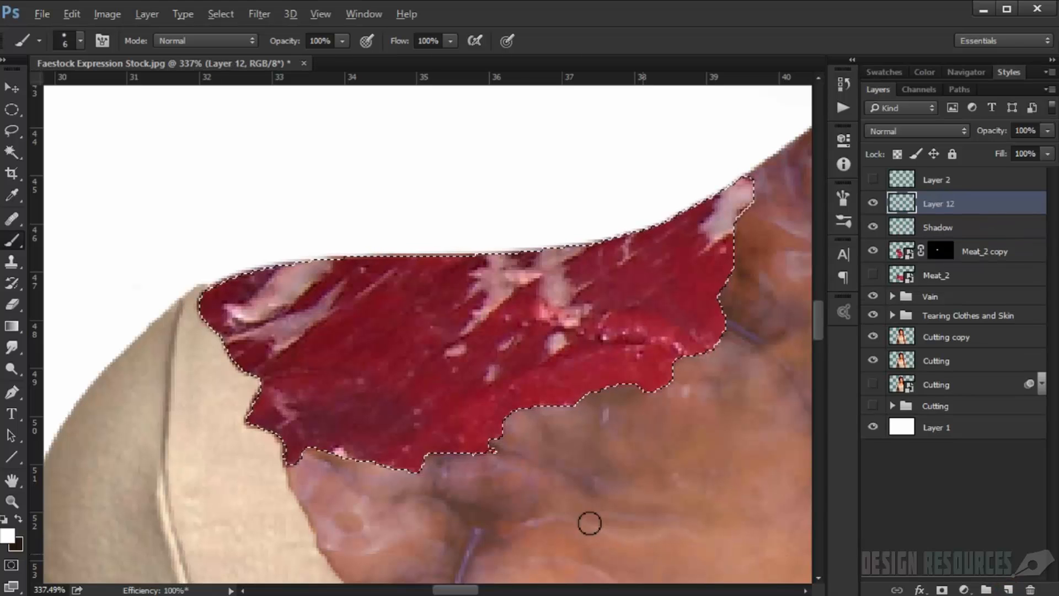
# - Sample the meat's red near its lower edge as the foreground color for the brush
pyautogui.keyDown('alt'); pyautogui.click(494, 434); pyautogui.keyUp('alt')
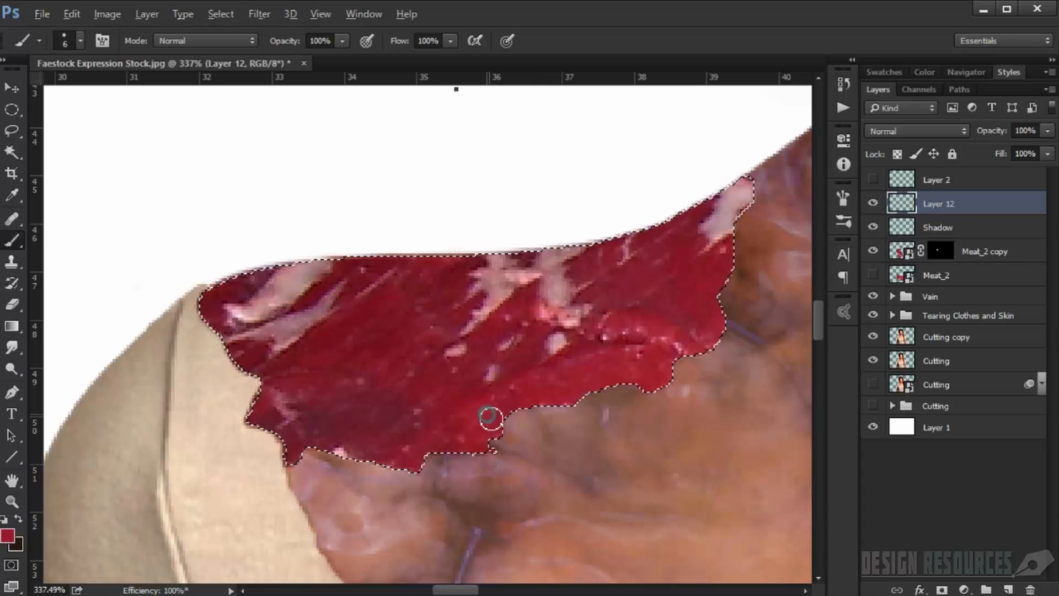
pyautogui.rightClick(490, 418)
pyautogui.click(756, 49)
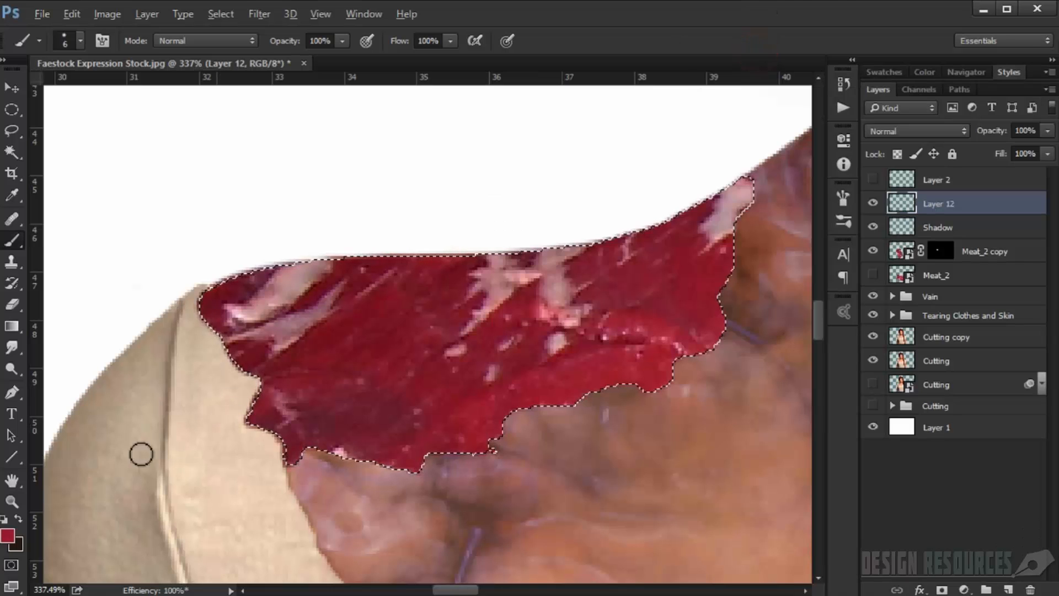
# - Set the foreground color to dark red #300e14 and the brush to 26% opacity and 40% flow
pyautogui.click(7, 536)
pyautogui.moveTo(746, 267); pyautogui.dragTo(742, 332)
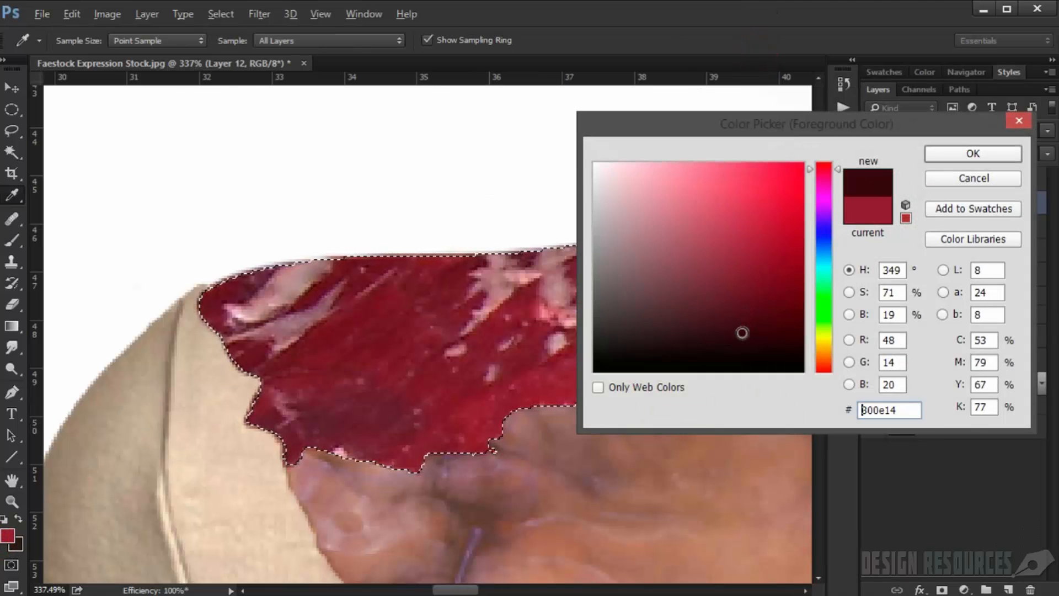
pyautogui.click(955, 153)
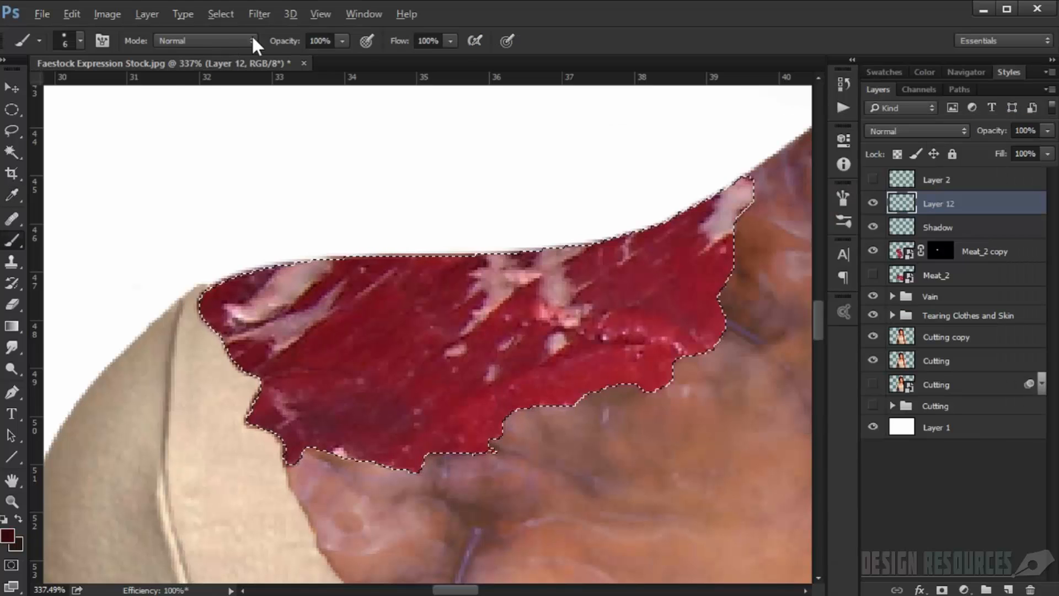
pyautogui.press('5')
pyautogui.press('8')
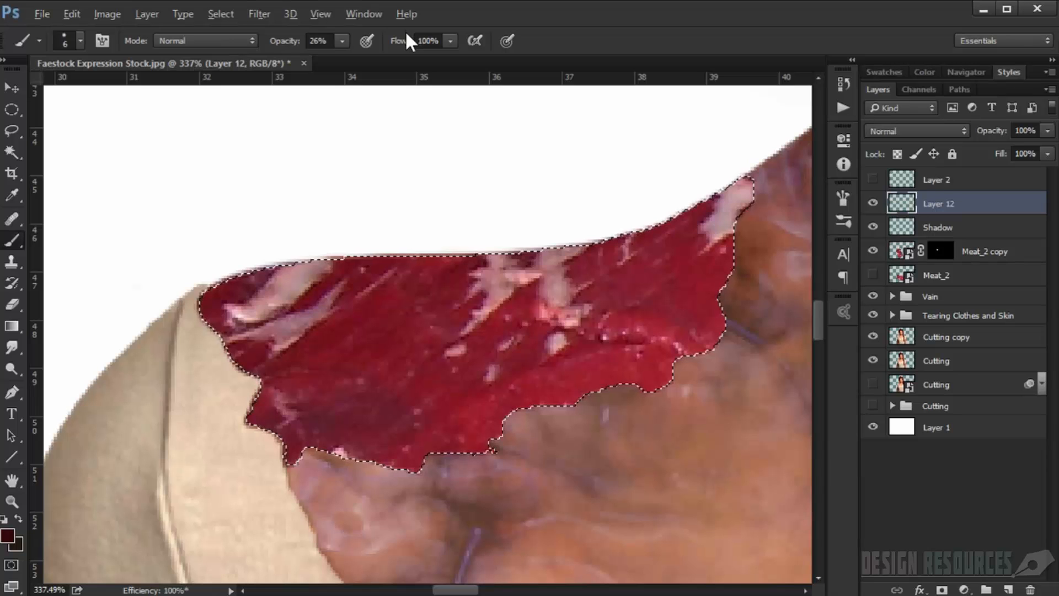
pyautogui.hotkey('shift', '5')
pyautogui.hotkey('shift', '9')
pyautogui.moveTo(368, 47); pyautogui.dragTo(353, 47)
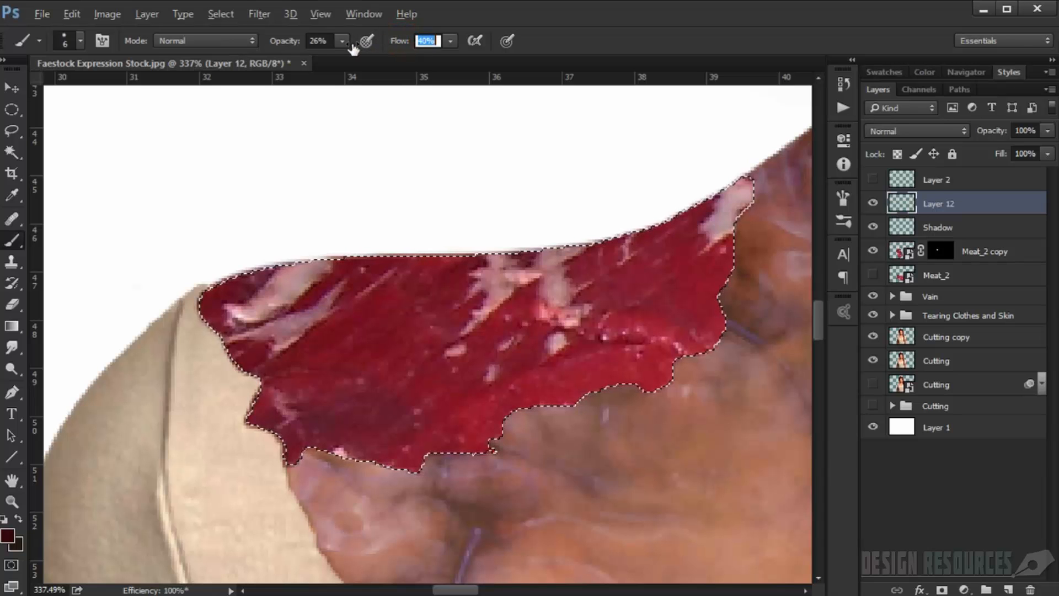
# - Clear the selection and shade the meat's neck-side edge with the dark red, using a 9 px brush
pyautogui.moveTo(525, 293); pyautogui.dragTo(366, 311)
pyautogui.scroll(1, 458, 295)
pyautogui.scroll(-3, 529, 284)
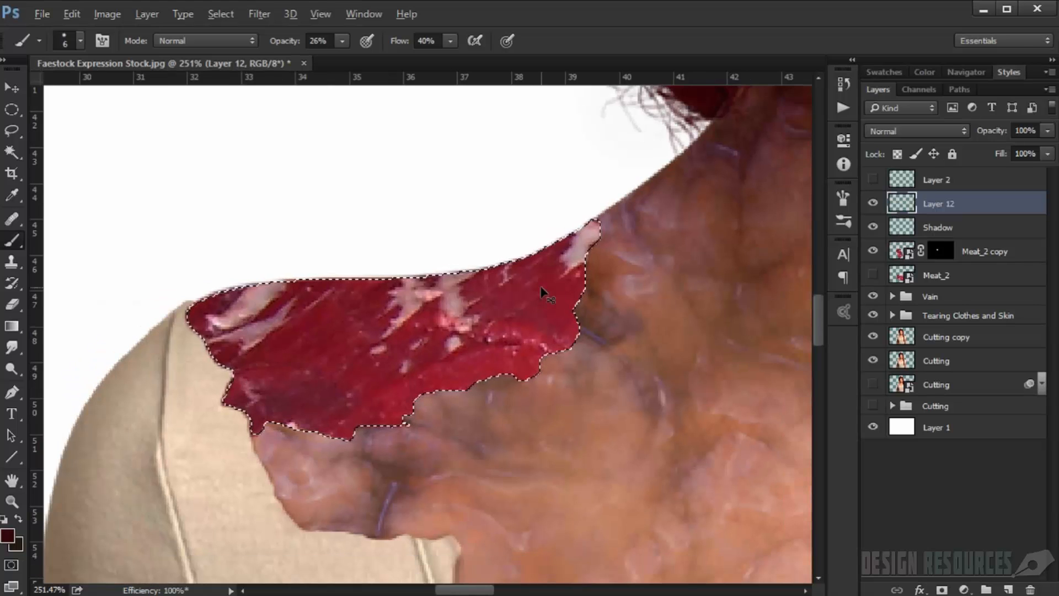
pyautogui.hotkey('ctrl', 'd')
pyautogui.scroll(3, 548, 294)
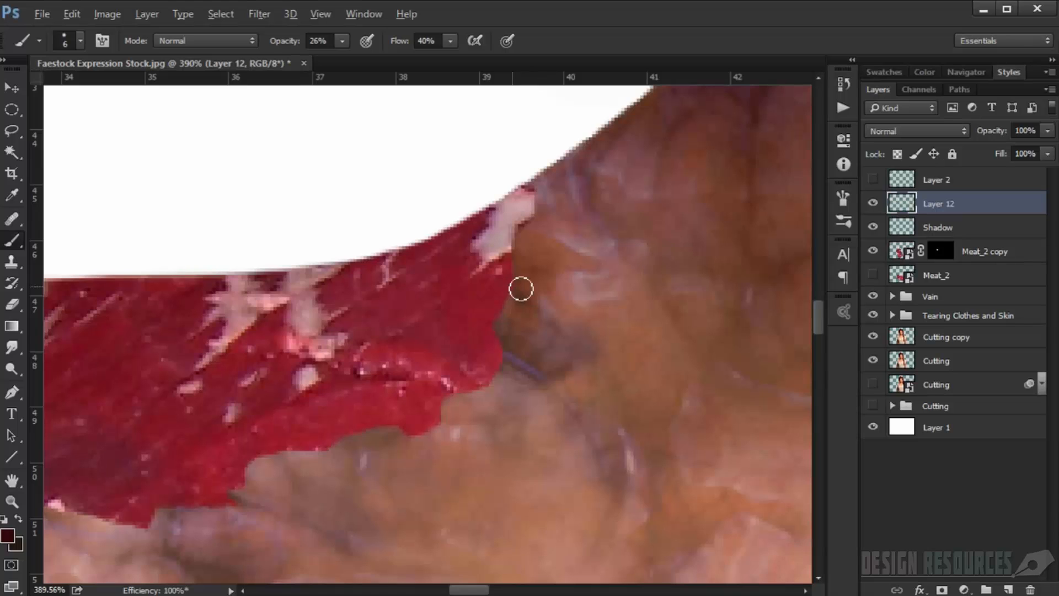
pyautogui.scroll(3, 520, 288)
pyautogui.keyDown('alt'); pyautogui.rightClick(528, 292); pyautogui.keyUp('alt')
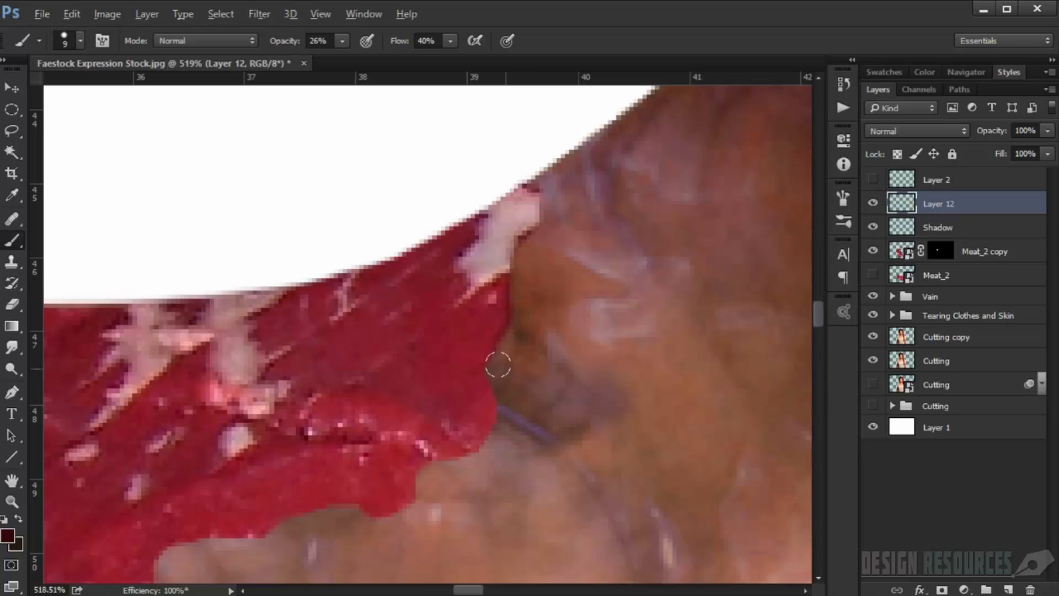
pyautogui.moveTo(546, 211)
pyautogui.mouseDown()
pyautogui.moveTo(548, 176)
pyautogui.moveTo(538, 235)
pyautogui.mouseUp()
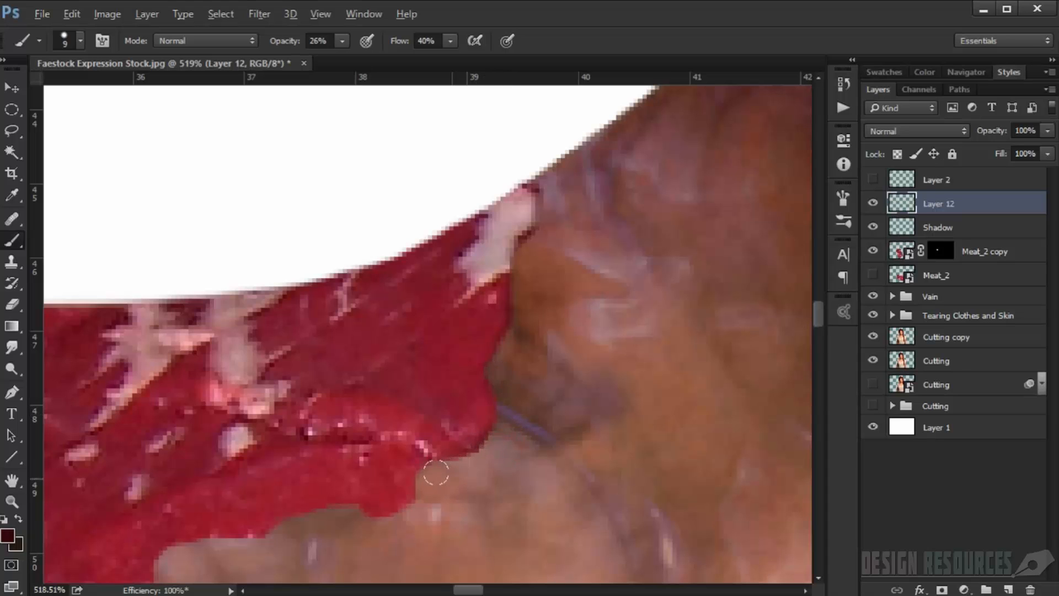
# - Continue the dark shading along the meat's lower edge, and enlarge the brush to 11 px
pyautogui.scroll(-3, 491, 460)
pyautogui.scroll(5, 509, 437)
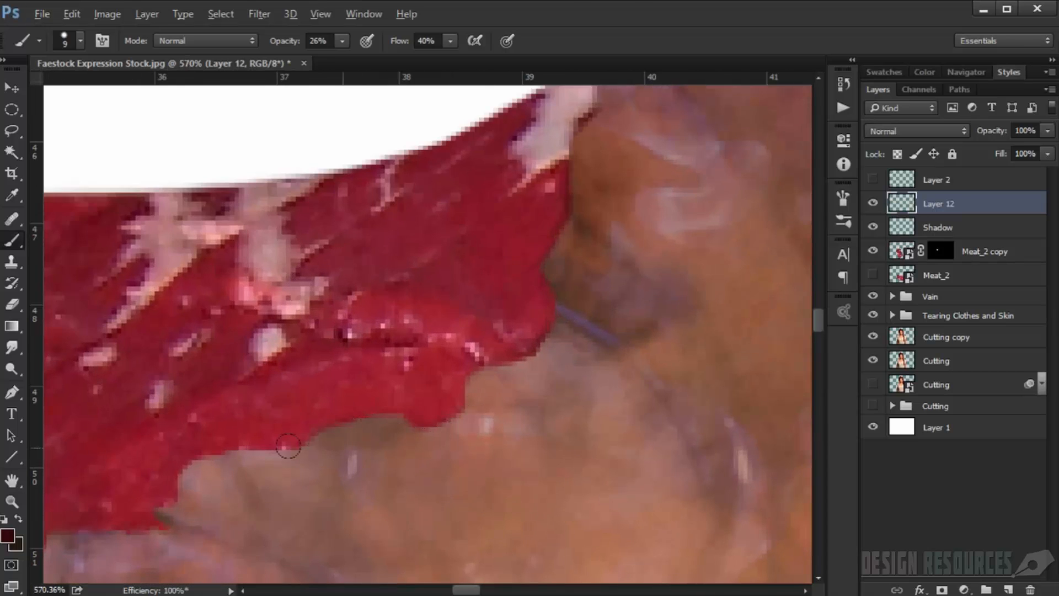
pyautogui.moveTo(288, 446); pyautogui.dragTo(313, 450)
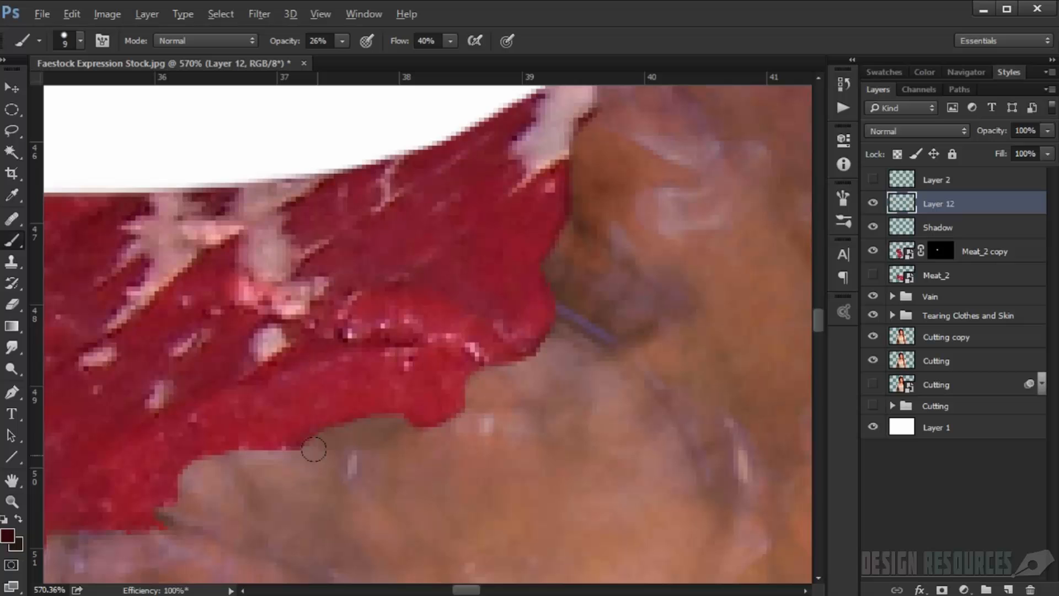
pyautogui.moveTo(245, 483); pyautogui.dragTo(254, 481)
# - Soften the brush to 62% hardness, reduce it to 7 px, and shade the rest of the meat's ragged lower edge up to the sleeve
pyautogui.rightClick(248, 475)
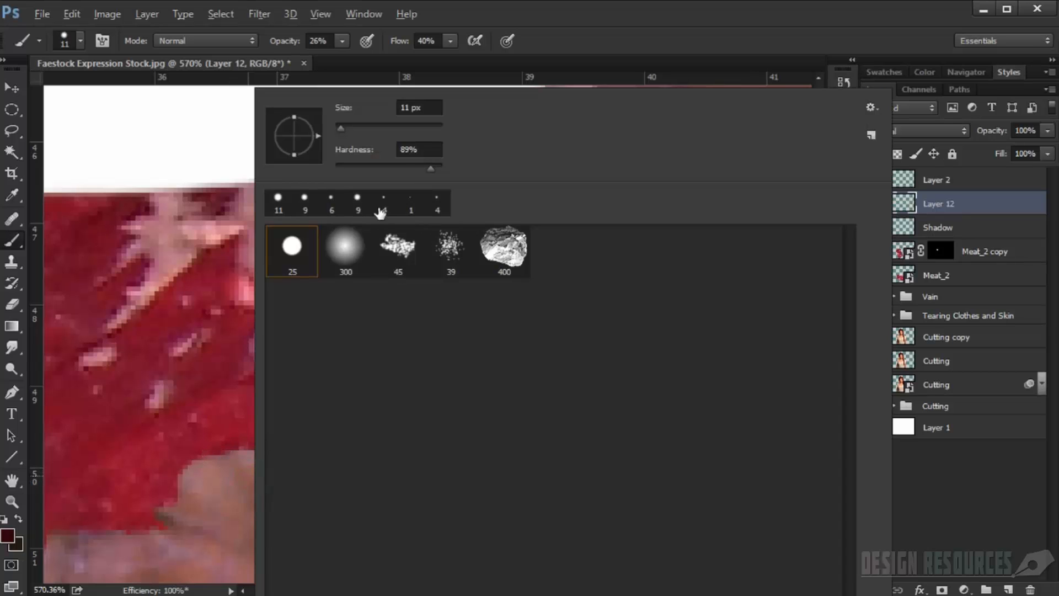
pyautogui.click(401, 167)
pyautogui.click(600, 23)
pyautogui.moveTo(316, 433); pyautogui.dragTo(347, 428)
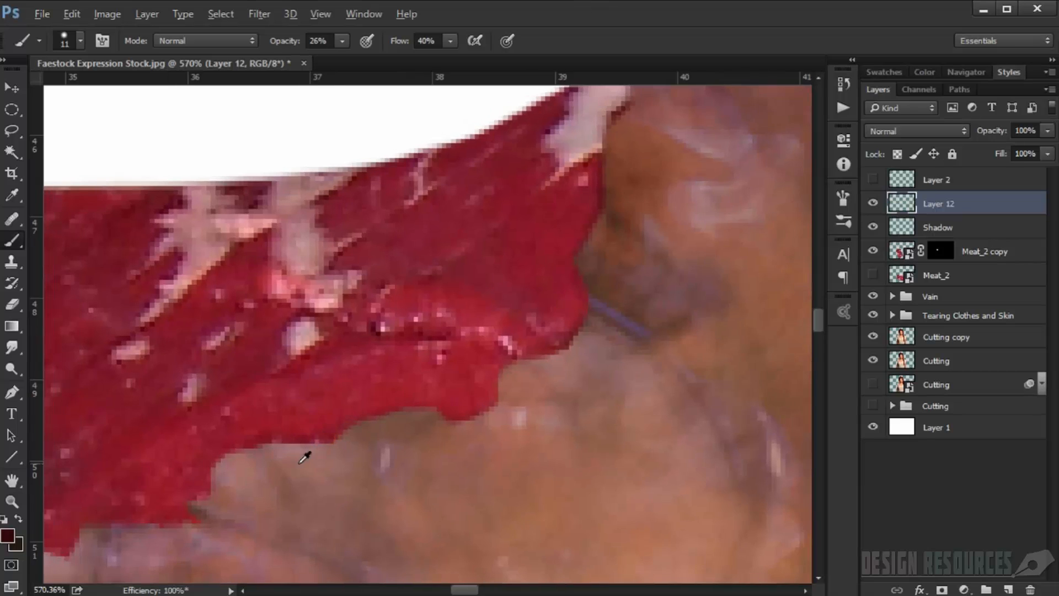
pyautogui.scroll(1, 294, 458)
pyautogui.scroll(-1, 284, 462)
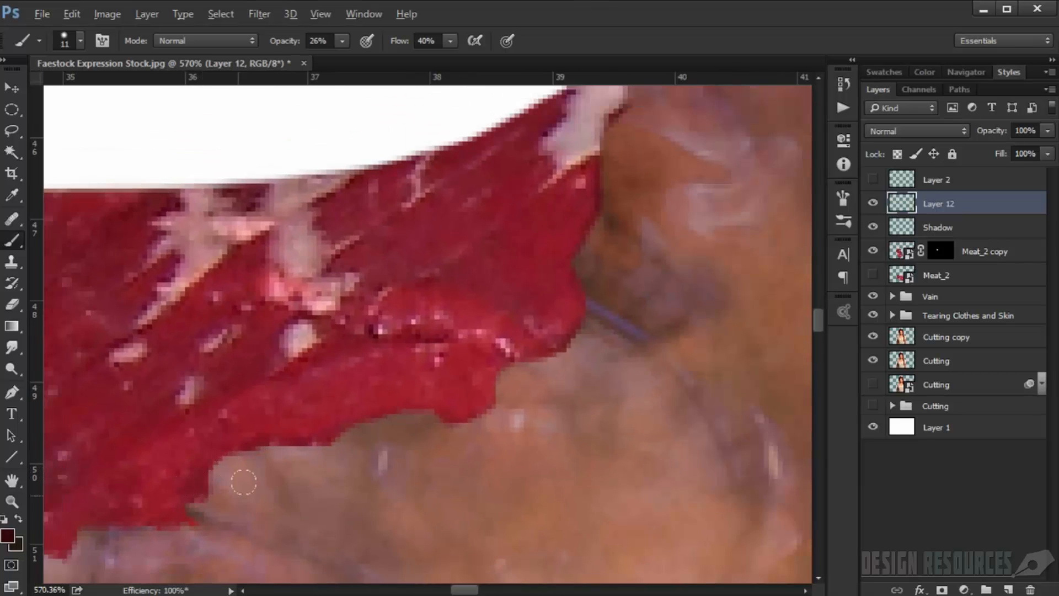
pyautogui.keyDown('alt'); pyautogui.moveTo(239, 477); pyautogui.dragTo(229, 488); pyautogui.keyUp('alt')
pyautogui.moveTo(231, 463)
pyautogui.mouseDown()
pyautogui.moveTo(204, 506)
pyautogui.moveTo(314, 437)
pyautogui.mouseUp()
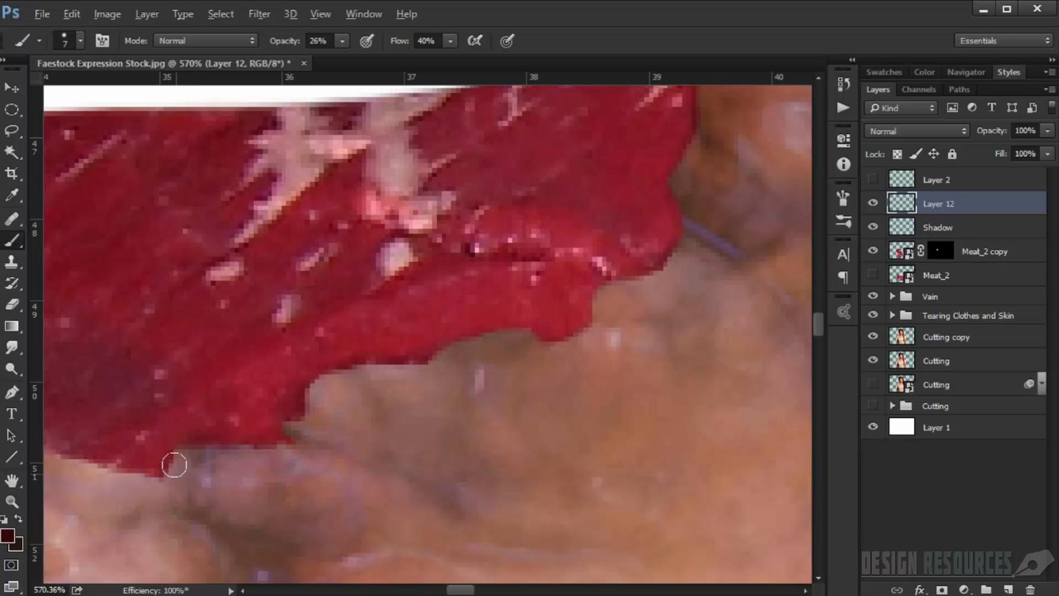
pyautogui.moveTo(159, 485); pyautogui.dragTo(291, 477)
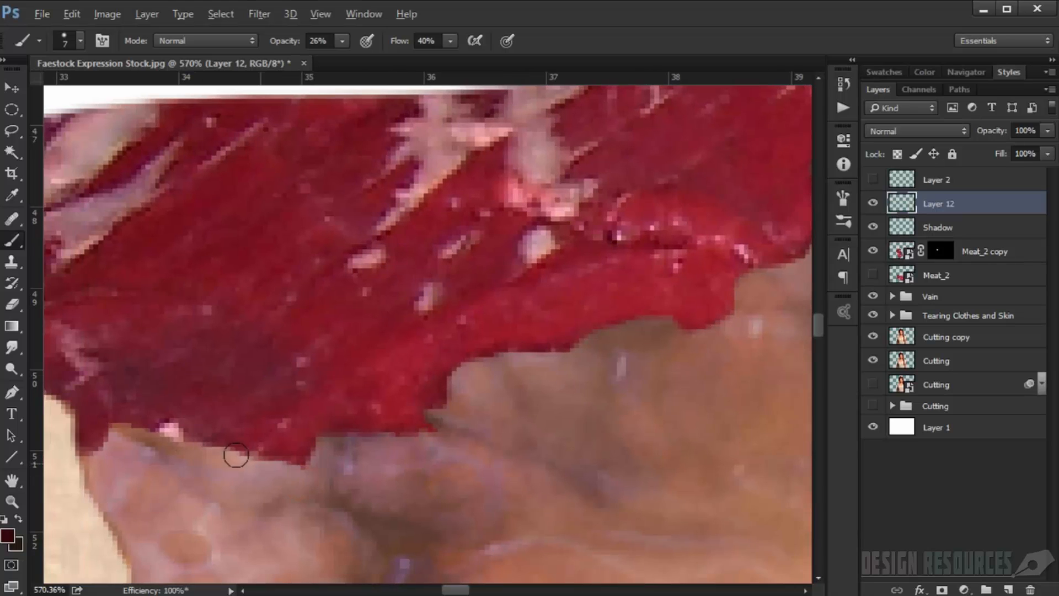
pyautogui.moveTo(213, 447)
pyautogui.mouseDown()
pyautogui.moveTo(131, 433)
pyautogui.moveTo(73, 468)
pyautogui.moveTo(70, 448)
pyautogui.mouseUp()
# - Check the shaded shoulder wound up close and against the whole figure, and examine the skin around the mouth
pyautogui.scroll(-5, 220, 422)
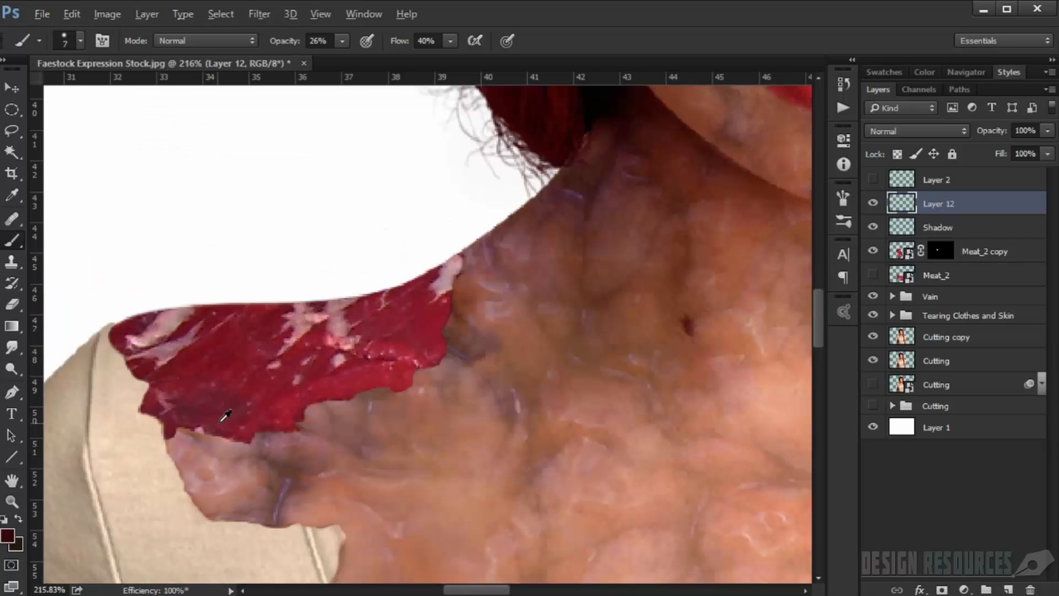
pyautogui.scroll(-5, 226, 416)
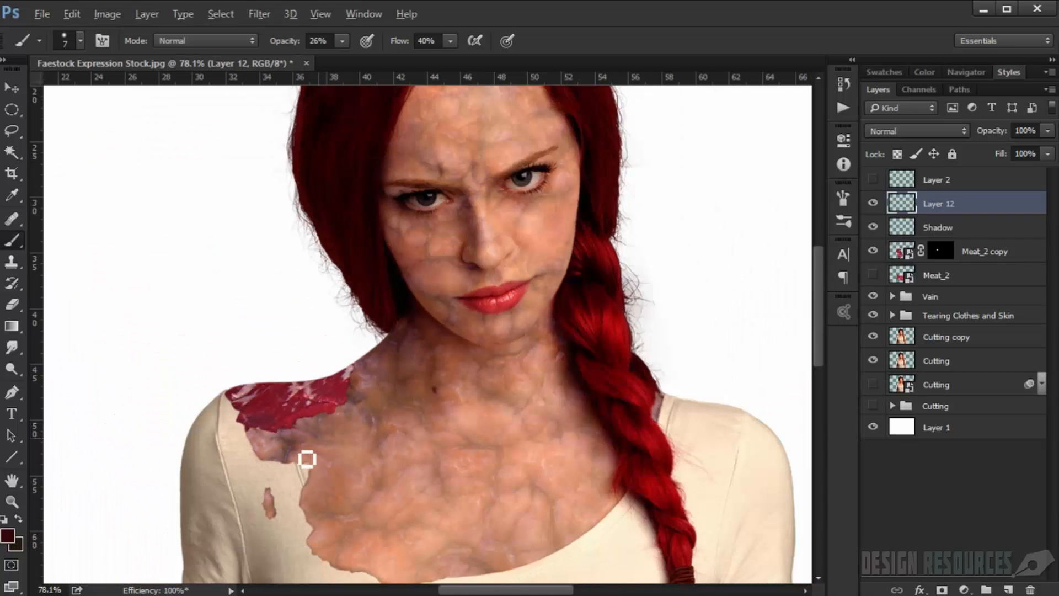
pyautogui.moveTo(307, 454); pyautogui.dragTo(274, 370)
pyautogui.scroll(5, 274, 370)
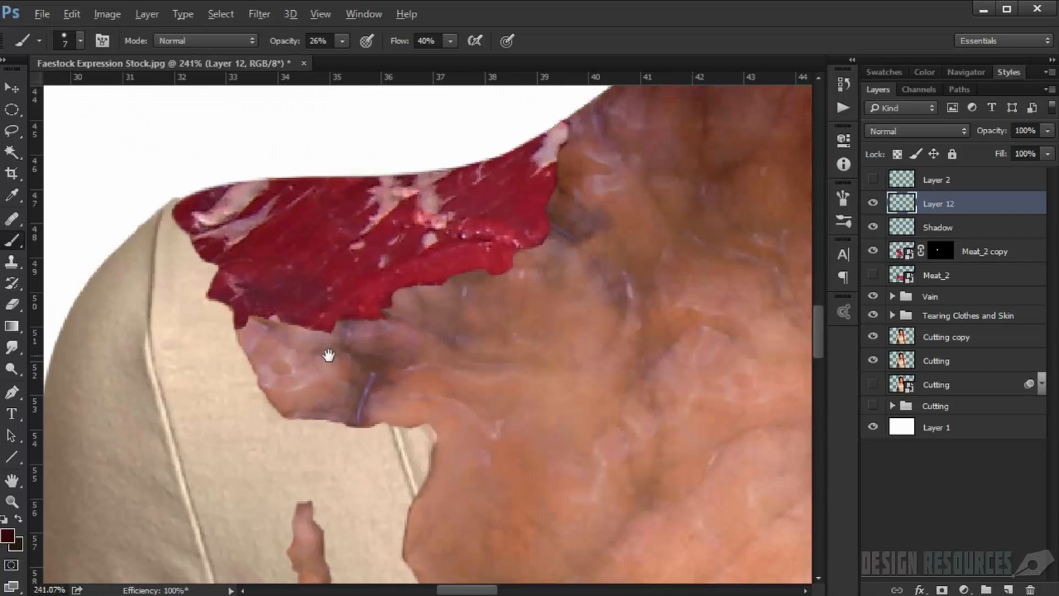
pyautogui.scroll(-6, 234, 353)
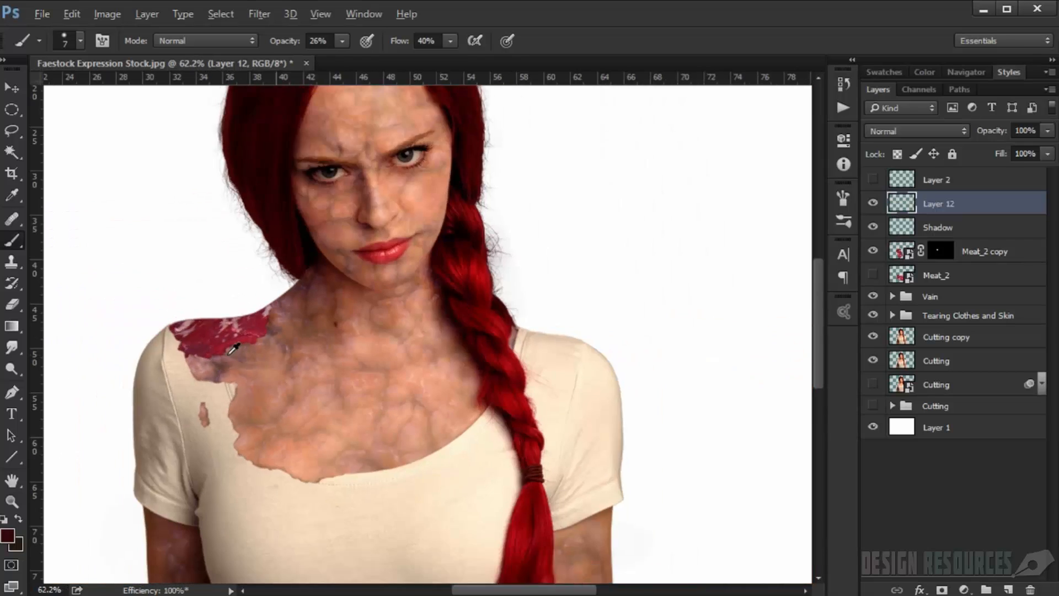
pyautogui.moveTo(246, 376); pyautogui.dragTo(264, 337)
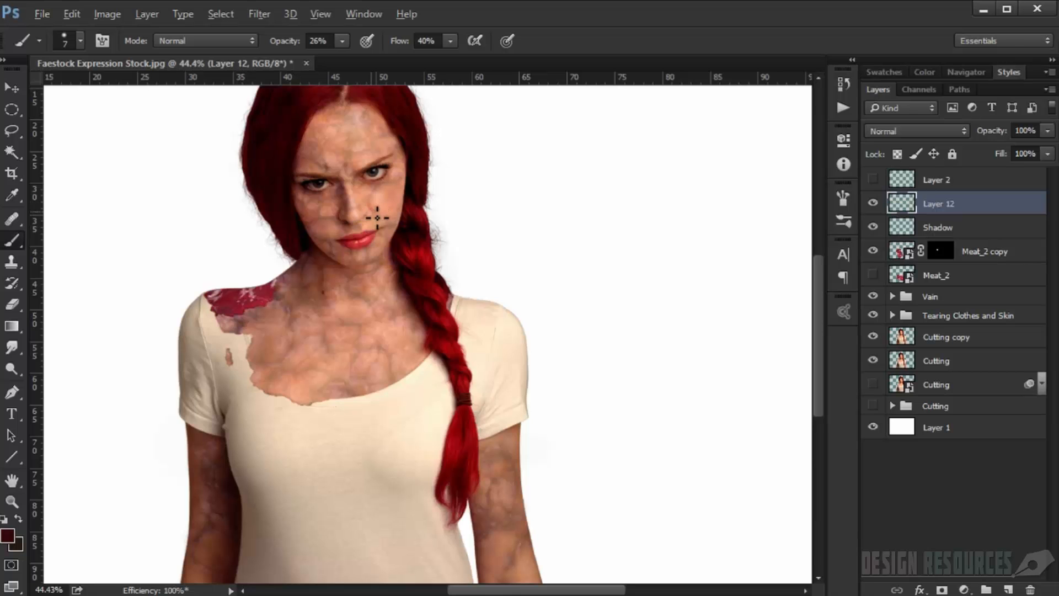
pyautogui.scroll(8, 357, 226)
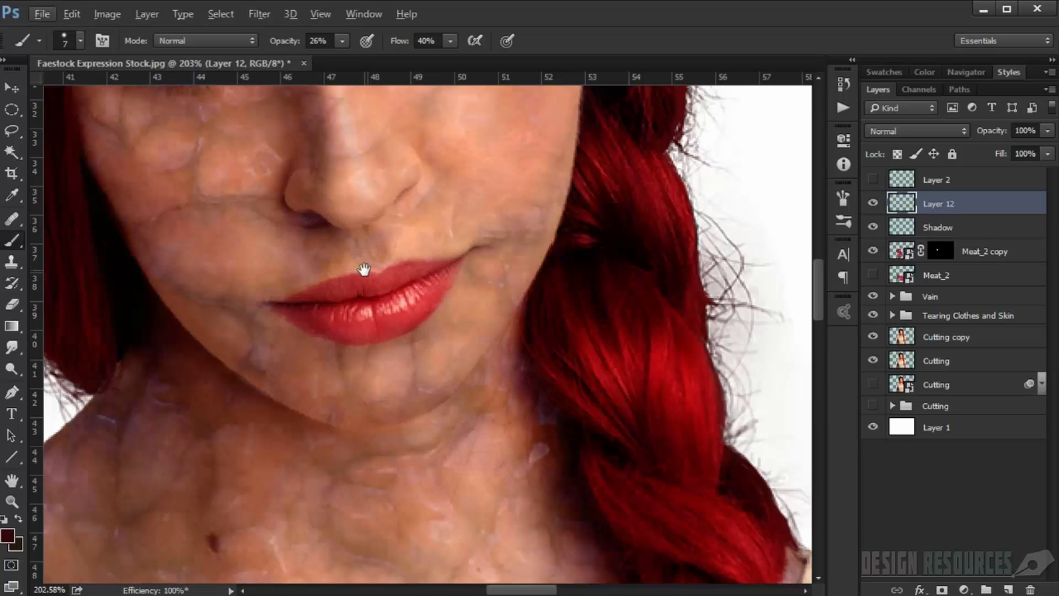
pyautogui.scroll(-4, 365, 267)
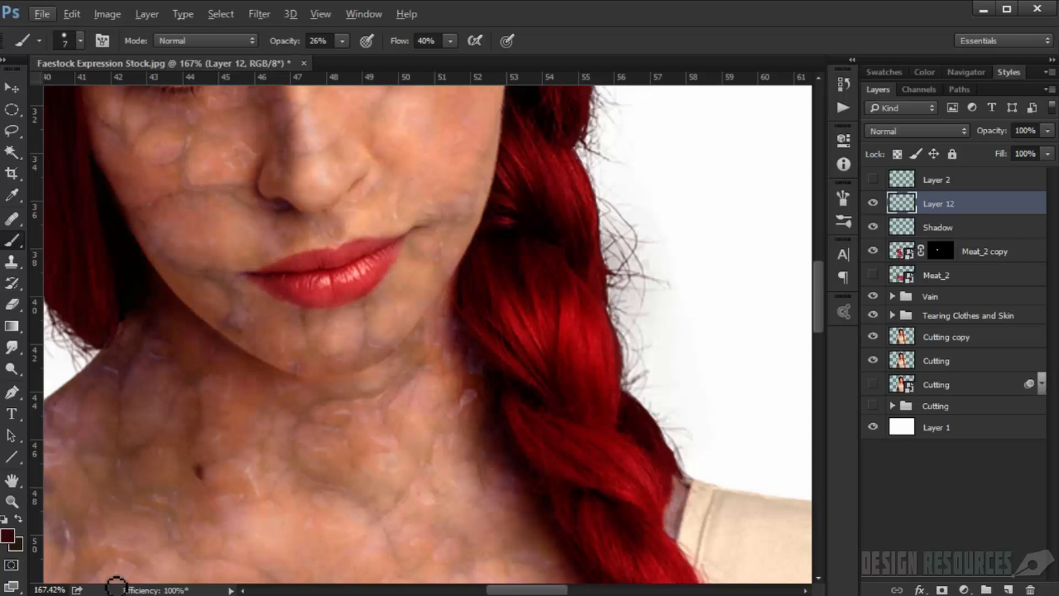
# - Place Meat.jpg from the Zombie Tutorial folder as a new layer above Layer 12
pyautogui.click(100, 593)
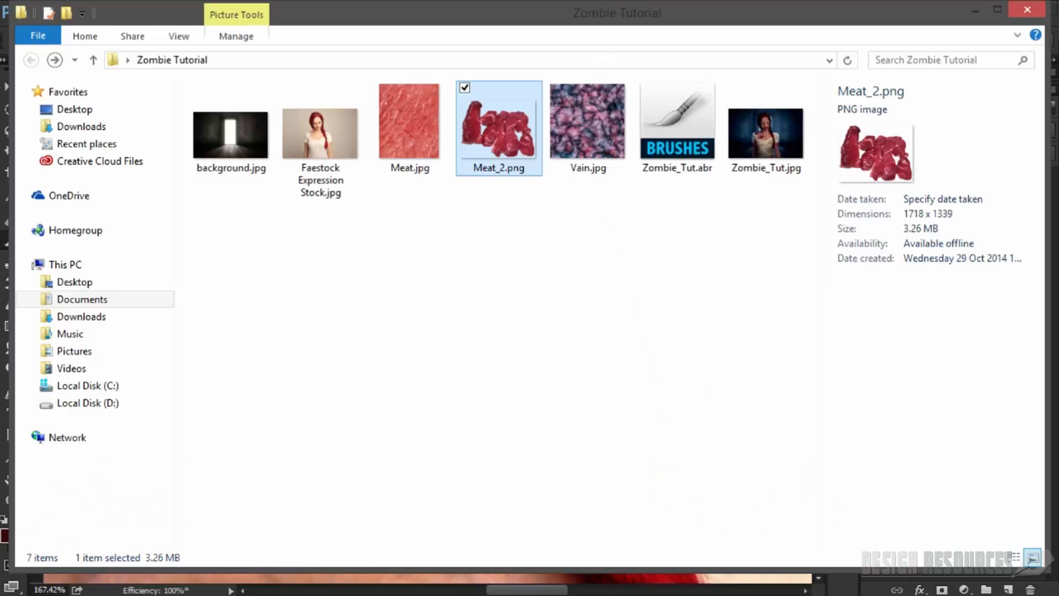
pyautogui.click(406, 139)
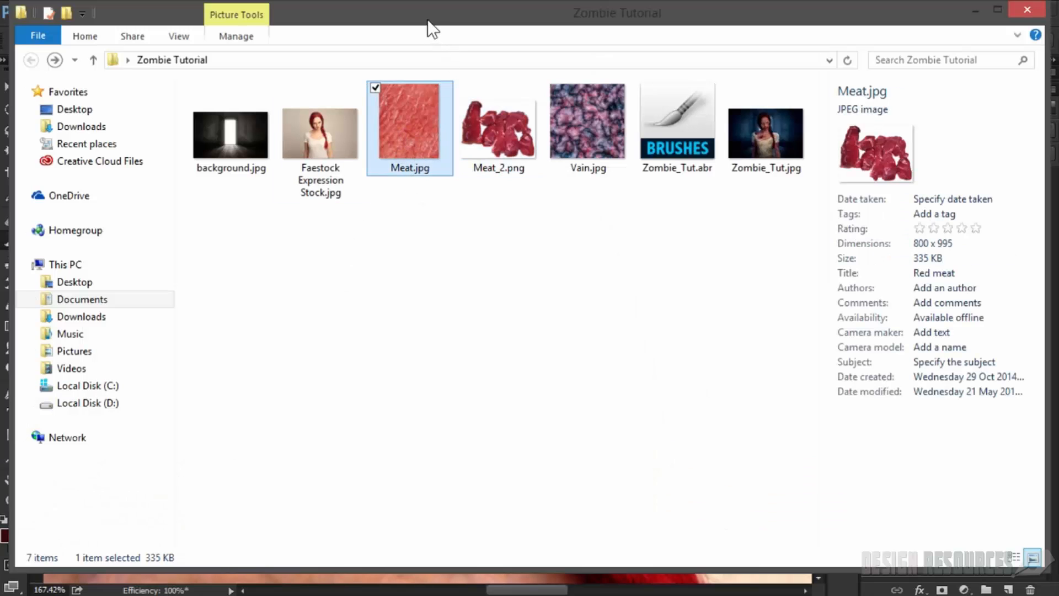
pyautogui.moveTo(433, 28); pyautogui.dragTo(706, 110)
pyautogui.moveTo(674, 196); pyautogui.dragTo(260, 251)
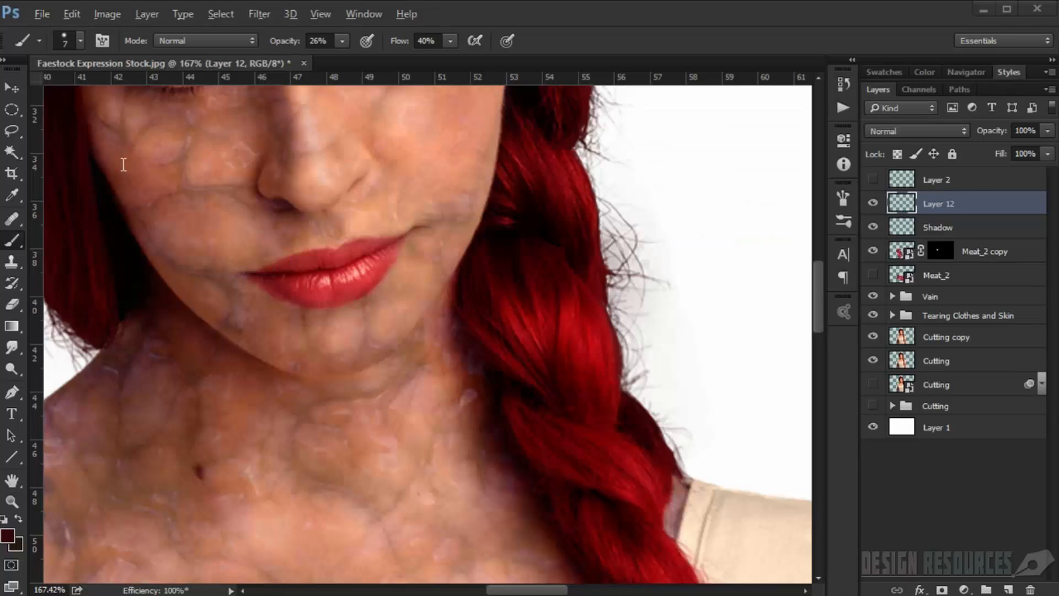
pyautogui.click(12, 88)
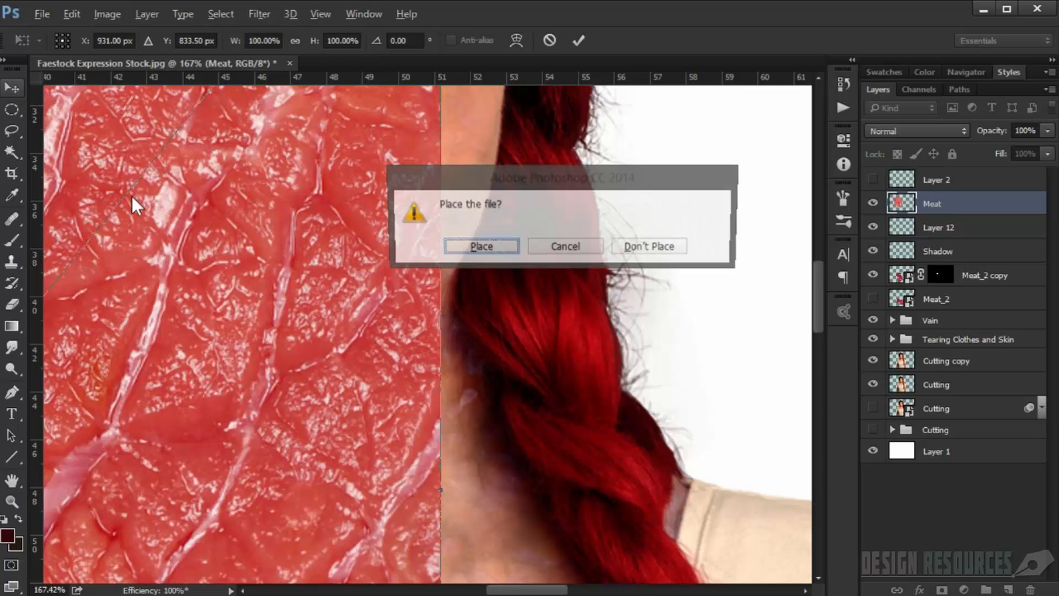
pyautogui.click(483, 242)
# - Scale the Meat layer to about 55%, rotate it about 86°, and position it over the woman's mouth and neck
pyautogui.scroll(-4, 239, 261)
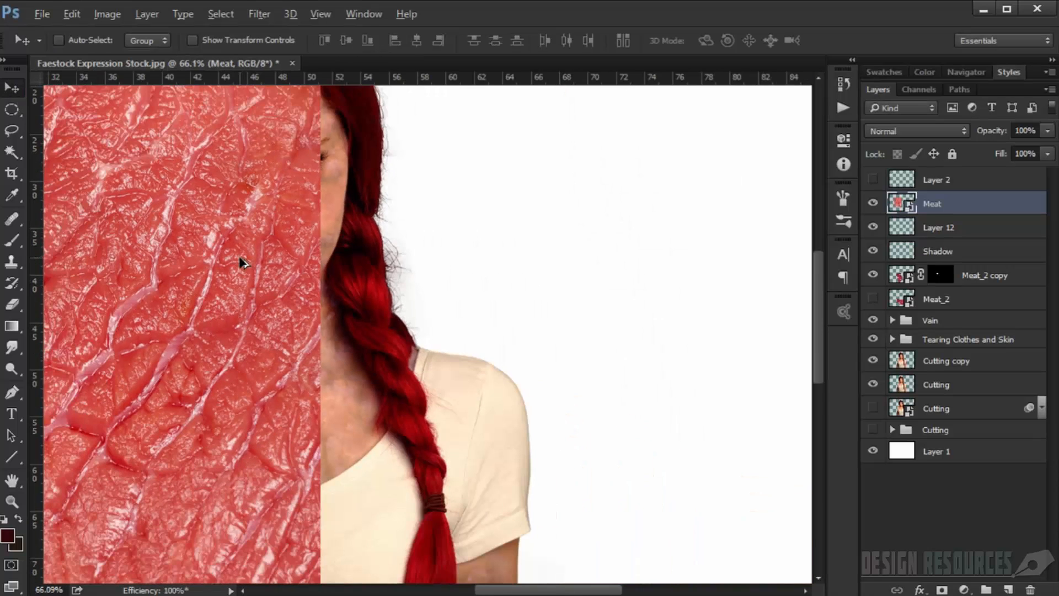
pyautogui.moveTo(219, 275); pyautogui.dragTo(368, 303)
pyautogui.scroll(-5, 327, 290)
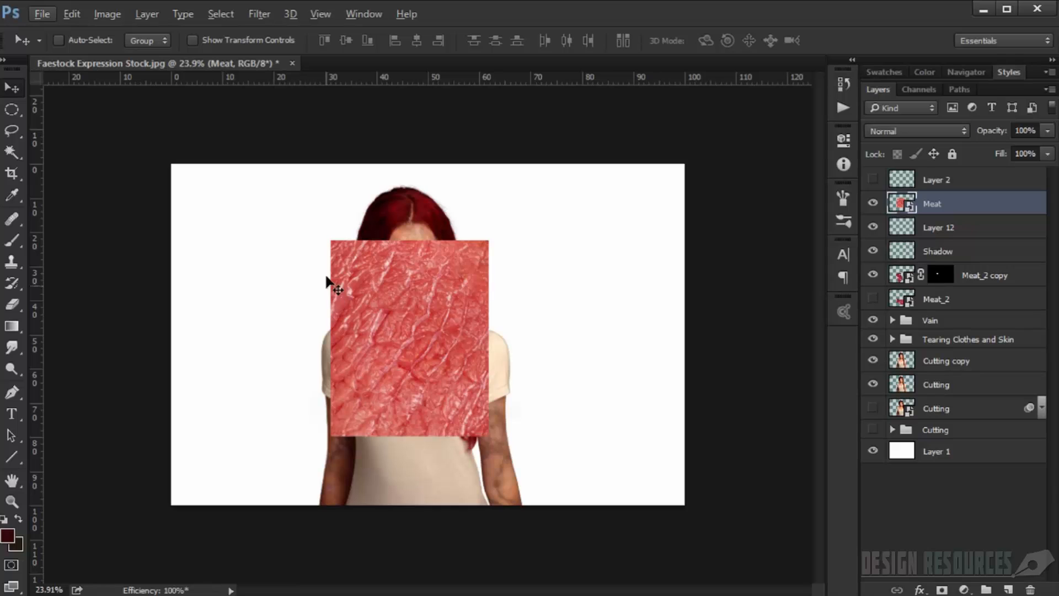
pyautogui.hotkey('ctrl', 't')
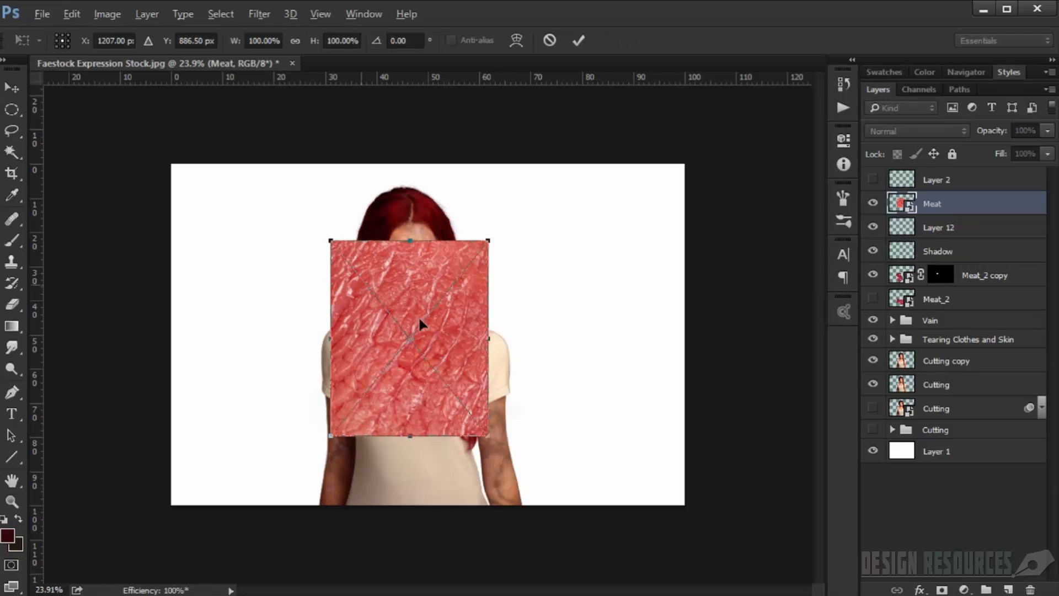
pyautogui.moveTo(484, 431); pyautogui.dragTo(461, 386)
pyautogui.moveTo(485, 248); pyautogui.dragTo(494, 400)
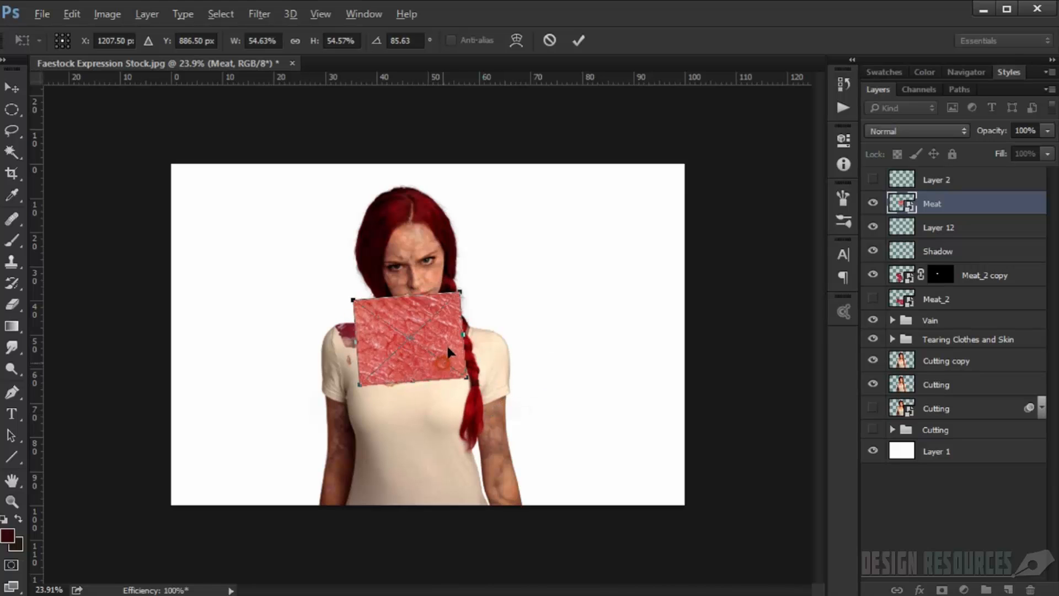
pyautogui.moveTo(446, 343); pyautogui.dragTo(451, 335)
pyautogui.press('Return')
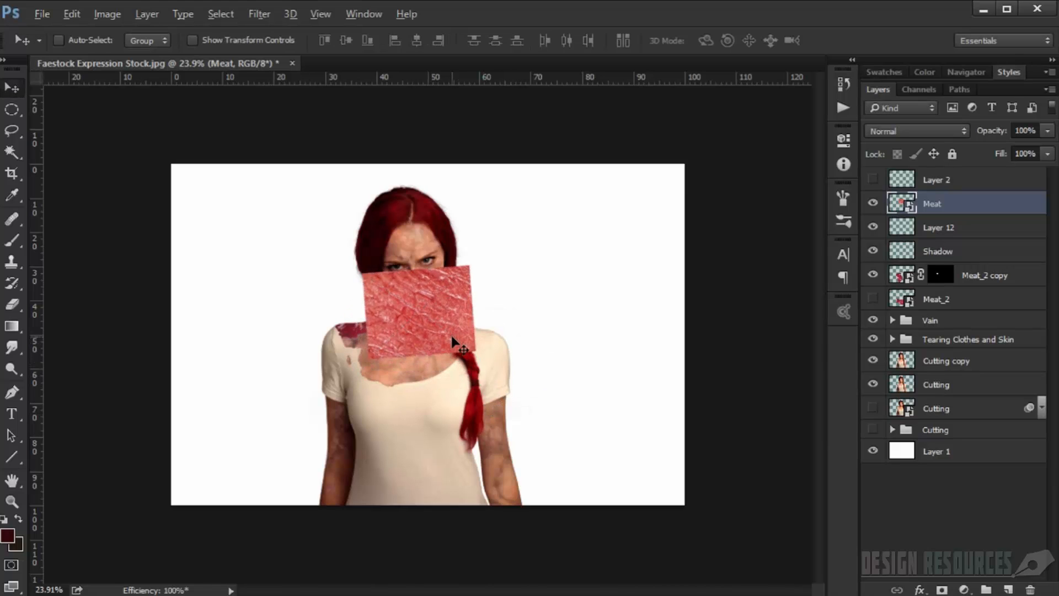
# - Set the Meat layer's blend mode to Multiply and add a black layer mask that hides it
pyautogui.scroll(11, 266, 240)
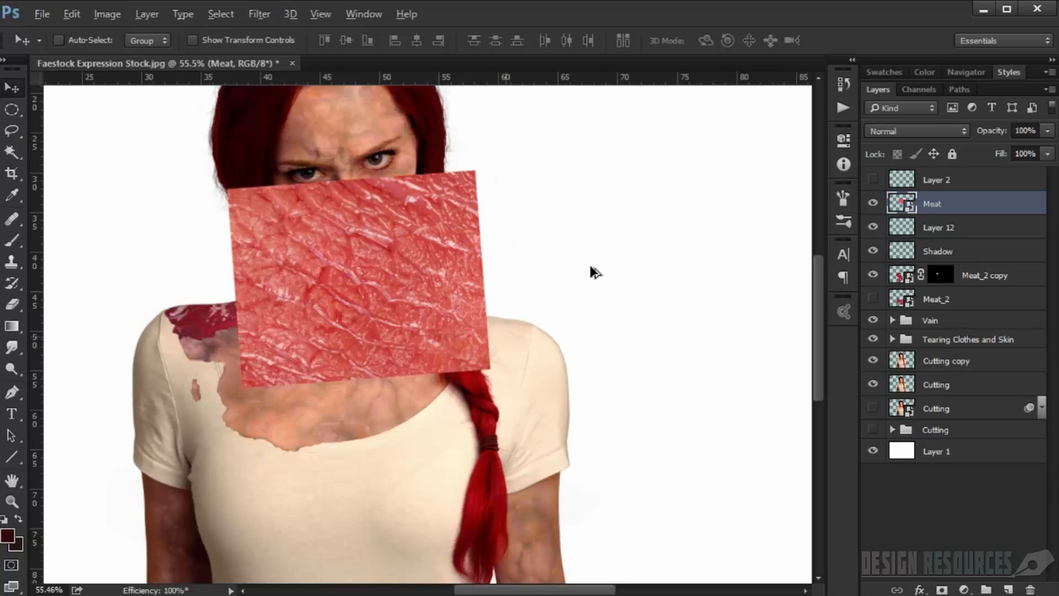
pyautogui.click(929, 128)
pyautogui.click(911, 184)
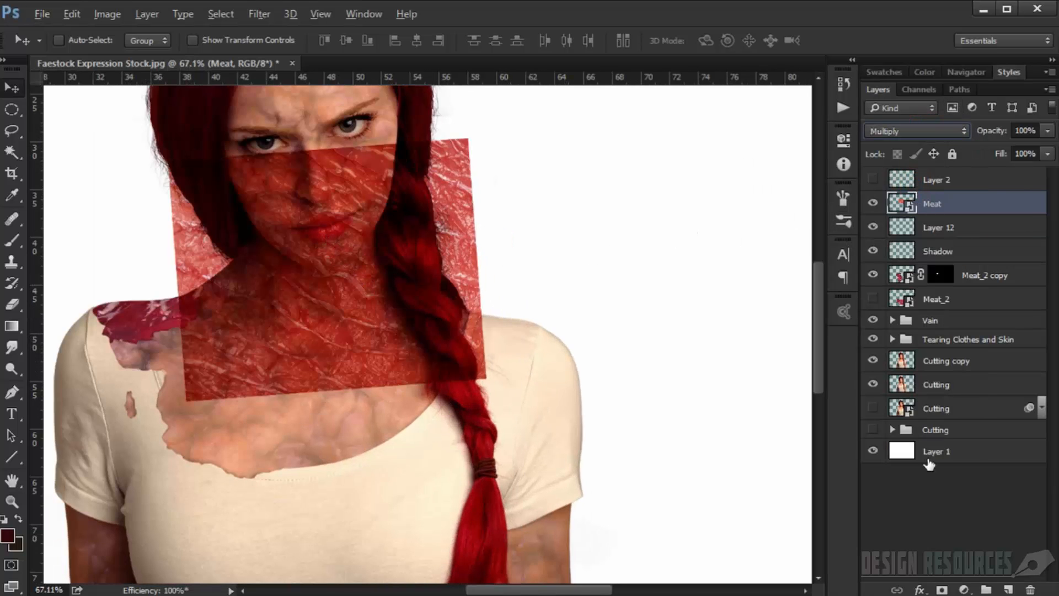
pyautogui.keyDown('alt'); pyautogui.click(941, 589); pyautogui.keyUp('alt')
# - Prepare a white brush for the Meat mask with the rough-textured 45 px tip, enlarged to 358 px
pyautogui.scroll(5, 280, 225)
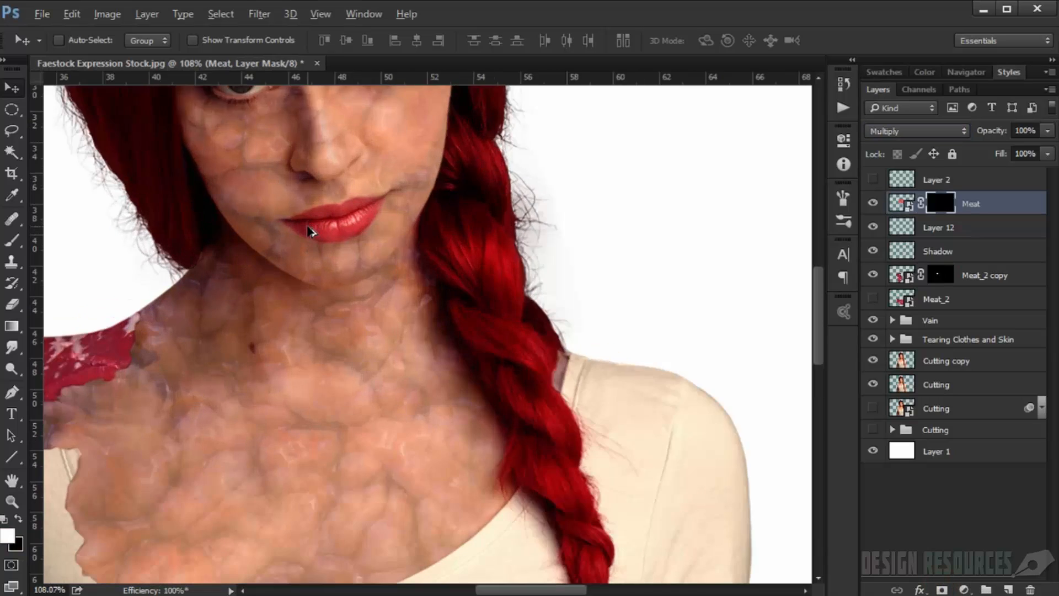
pyautogui.press('d')
pyautogui.click(12, 241)
pyautogui.rightClick(354, 220)
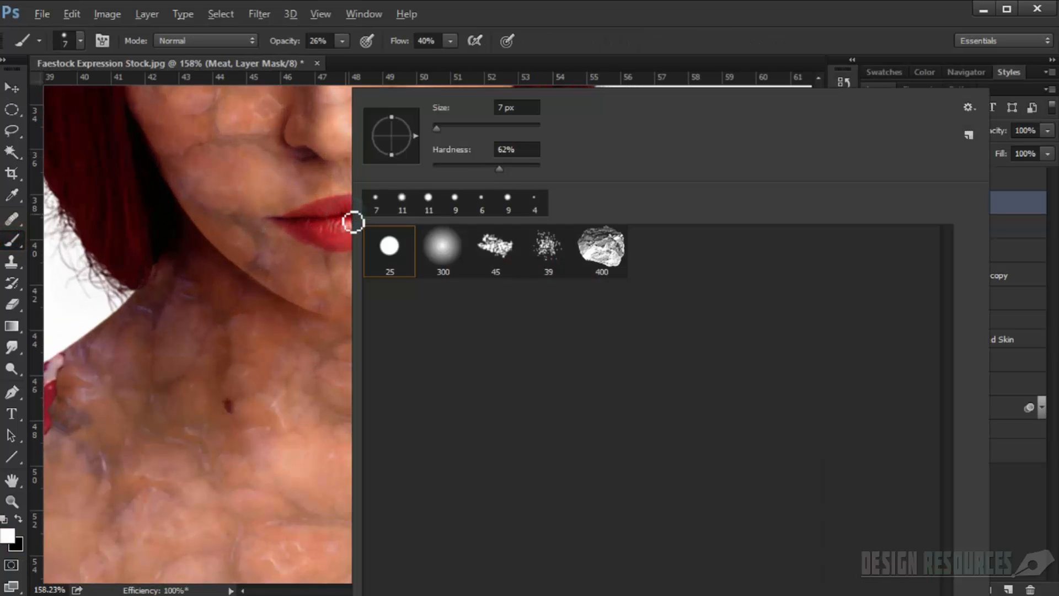
pyautogui.click(496, 257)
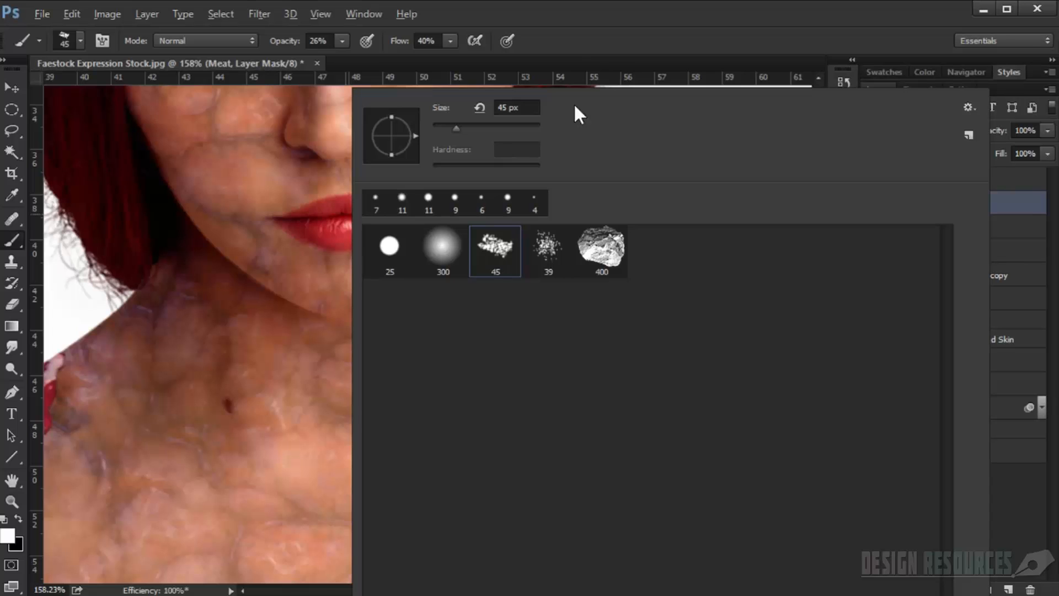
pyautogui.click(581, 44)
pyautogui.moveTo(430, 204); pyautogui.dragTo(450, 203)
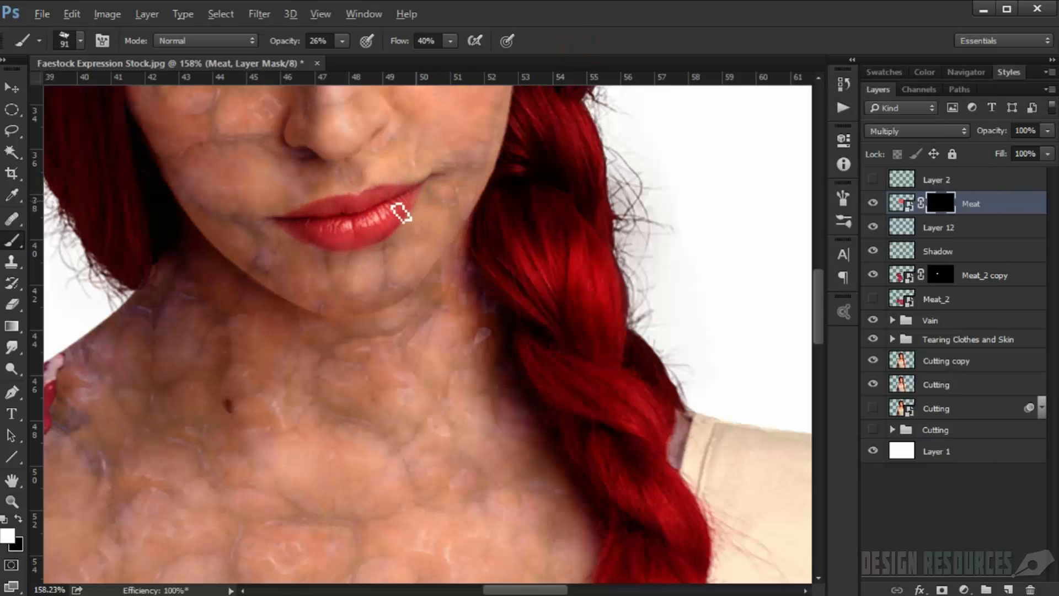
pyautogui.moveTo(368, 215)
pyautogui.mouseDown()
pyautogui.moveTo(395, 223)
pyautogui.moveTo(381, 229)
pyautogui.moveTo(523, 263)
pyautogui.mouseUp()
pyautogui.scroll(5, 342, 195)
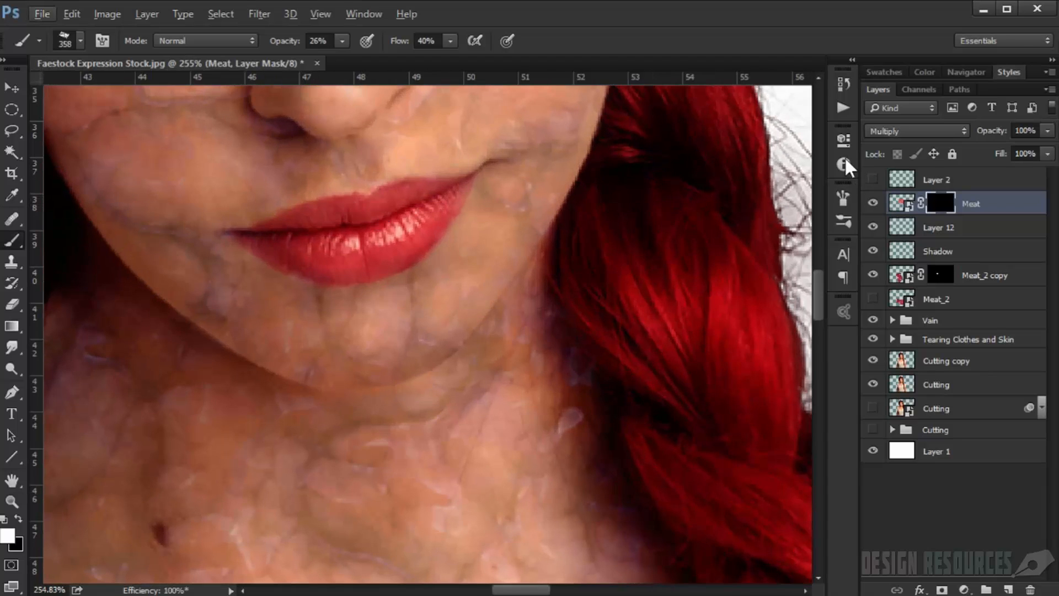
# - Enable Scattering for the textured brush and set Scatter to 209%
pyautogui.click(847, 202)
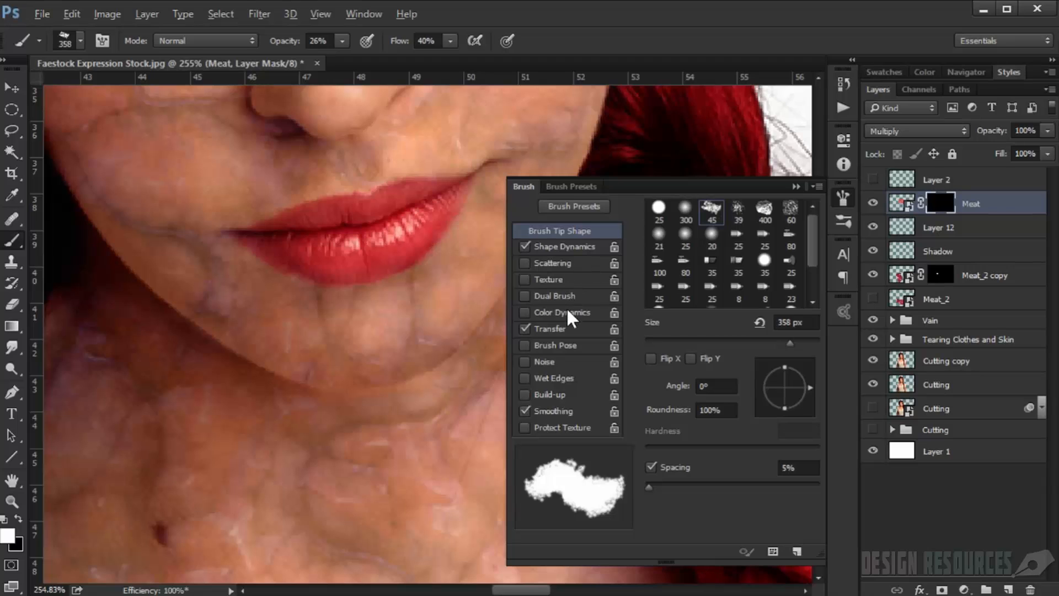
pyautogui.click(548, 264)
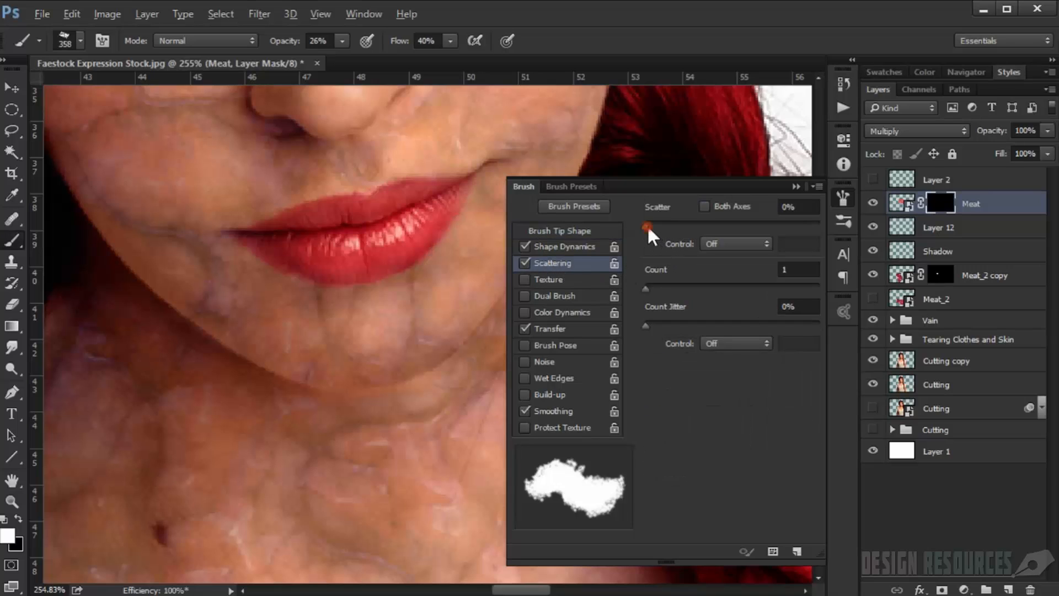
pyautogui.moveTo(645, 227); pyautogui.dragTo(682, 226)
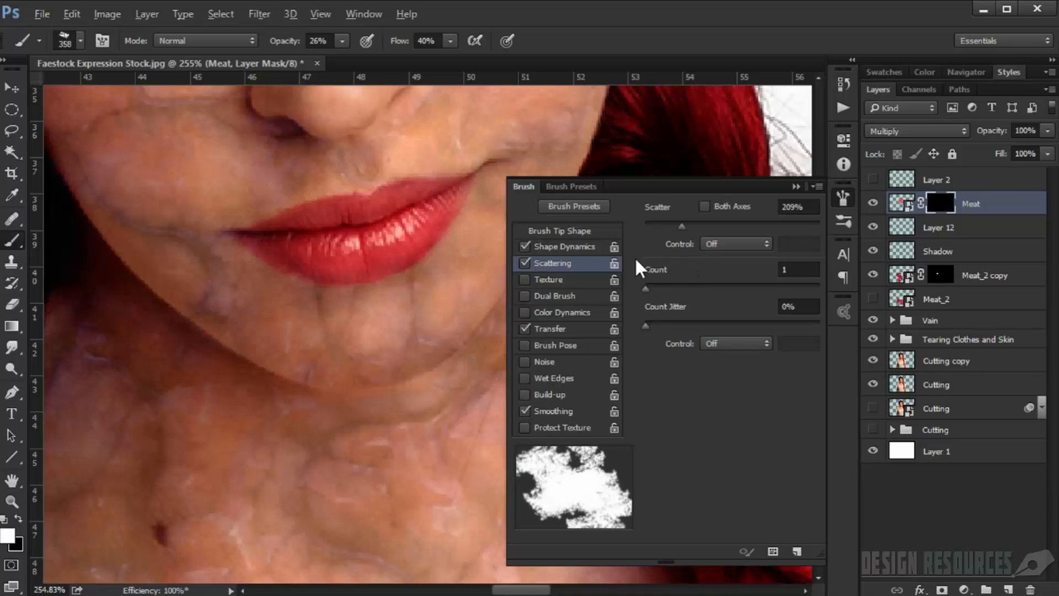
# - In the brush's Shape Dynamics, turn size control Off and set Minimum Diameter to 50% and Angle Jitter to 36%
pyautogui.click(563, 248)
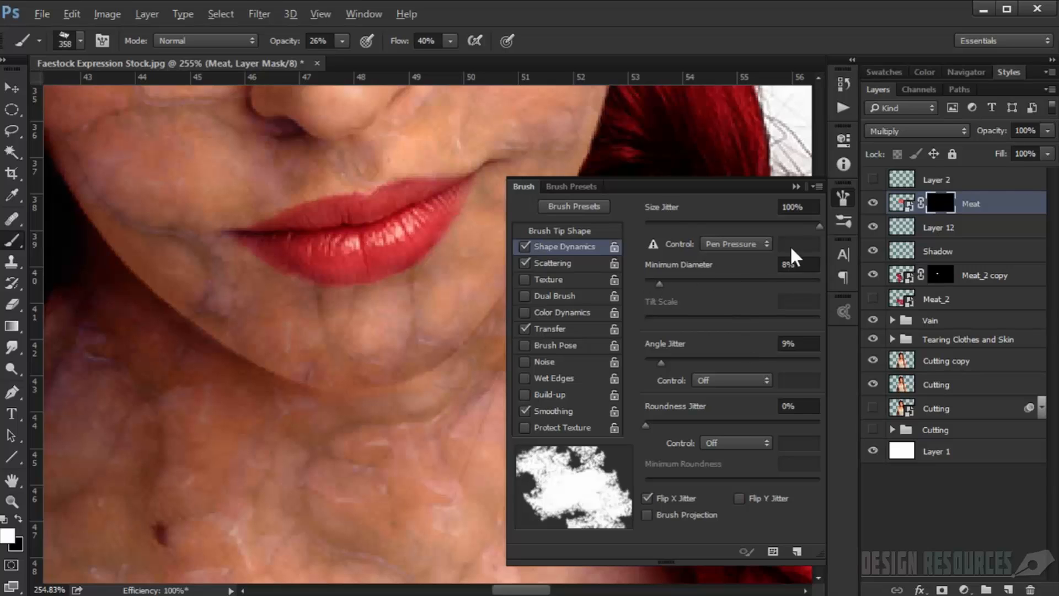
pyautogui.click(761, 247)
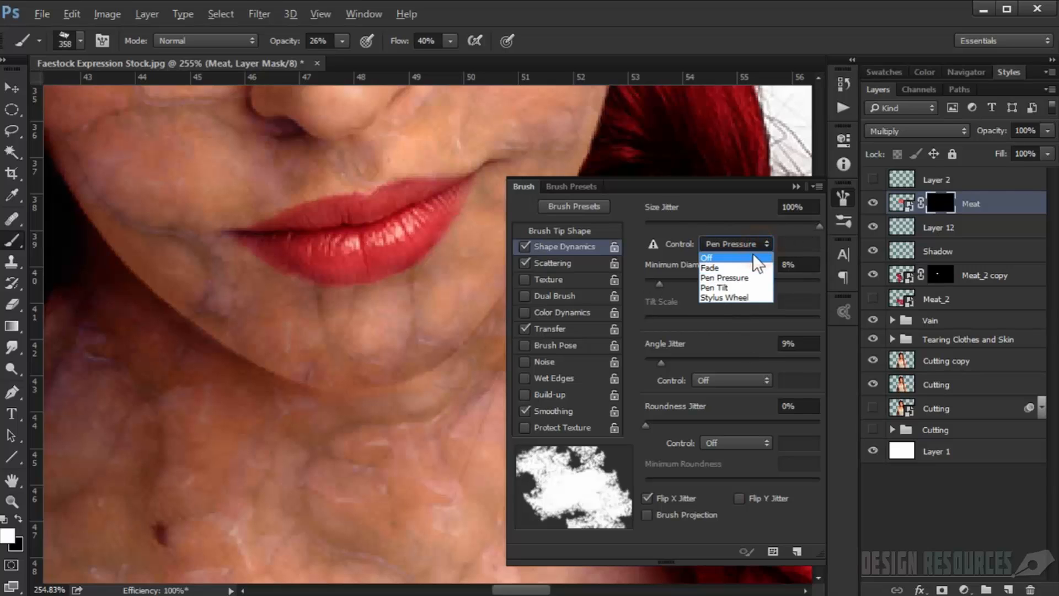
pyautogui.click(754, 255)
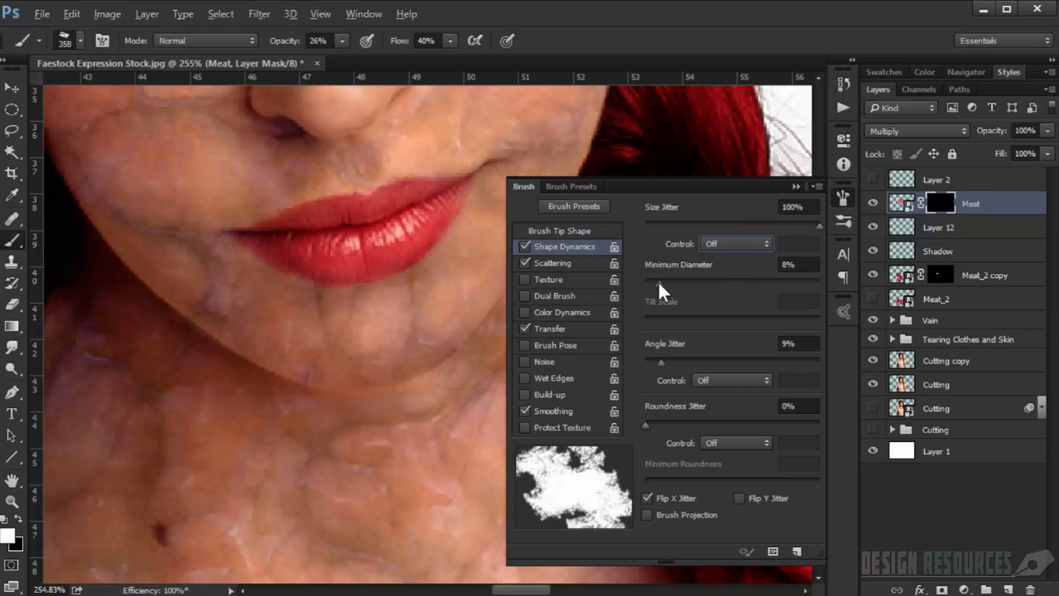
pyautogui.moveTo(660, 283)
pyautogui.mouseDown()
pyautogui.moveTo(627, 285)
pyautogui.moveTo(734, 288)
pyautogui.mouseUp()
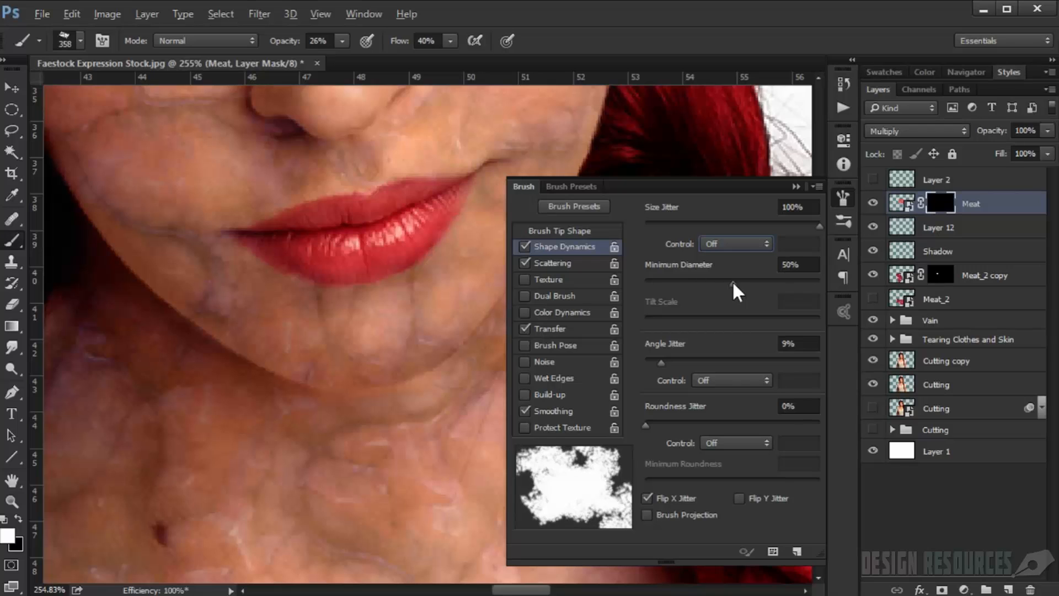
pyautogui.moveTo(661, 365)
pyautogui.mouseDown()
pyautogui.moveTo(731, 368)
pyautogui.moveTo(708, 369)
pyautogui.mouseUp()
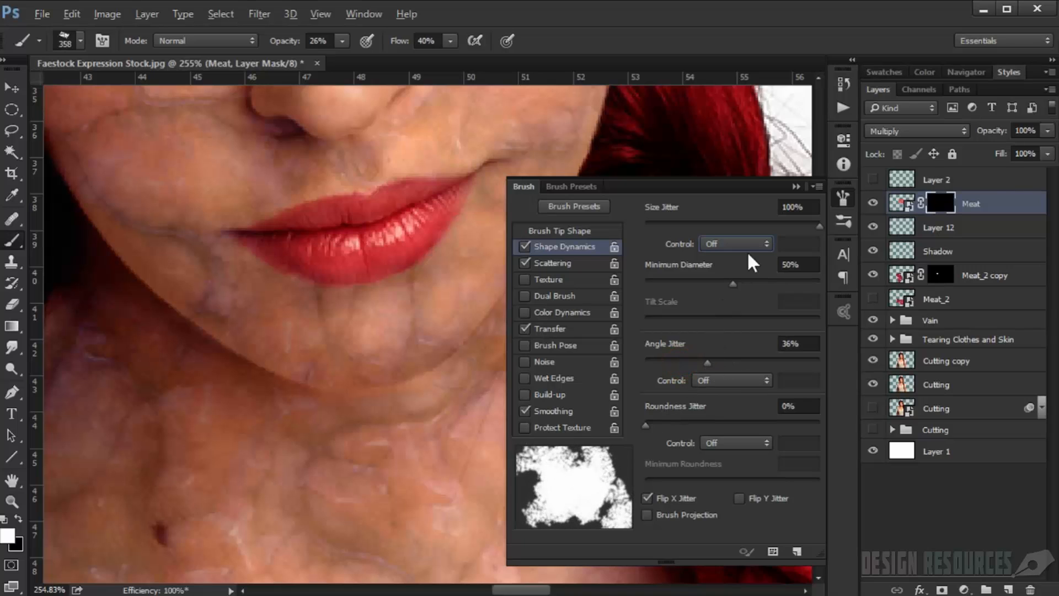
# - Set the textured brush tip's spacing to 10%
pyautogui.click(558, 234)
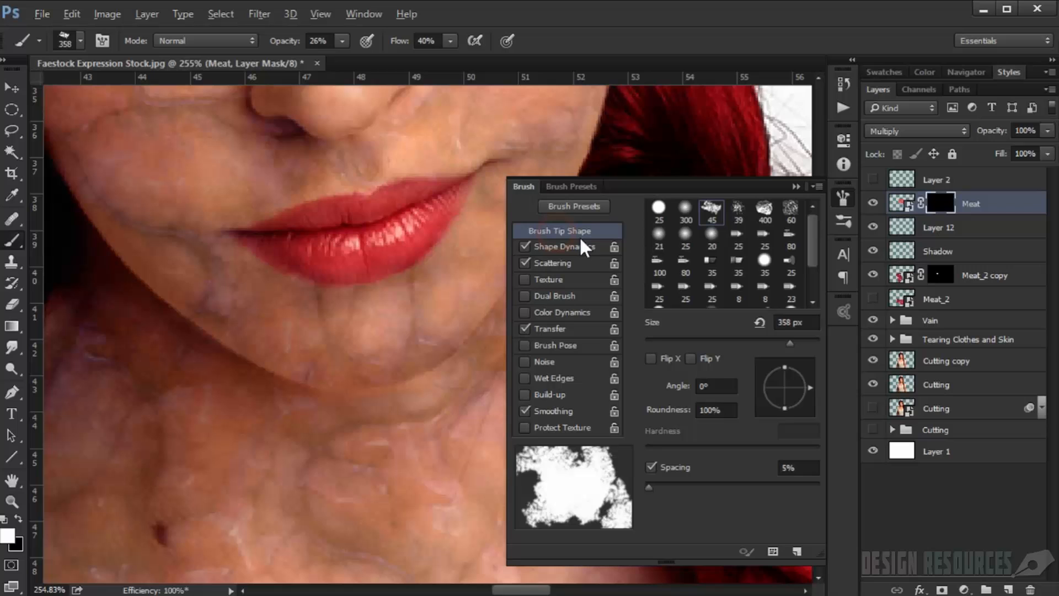
pyautogui.click(796, 185)
pyautogui.rightClick(549, 223)
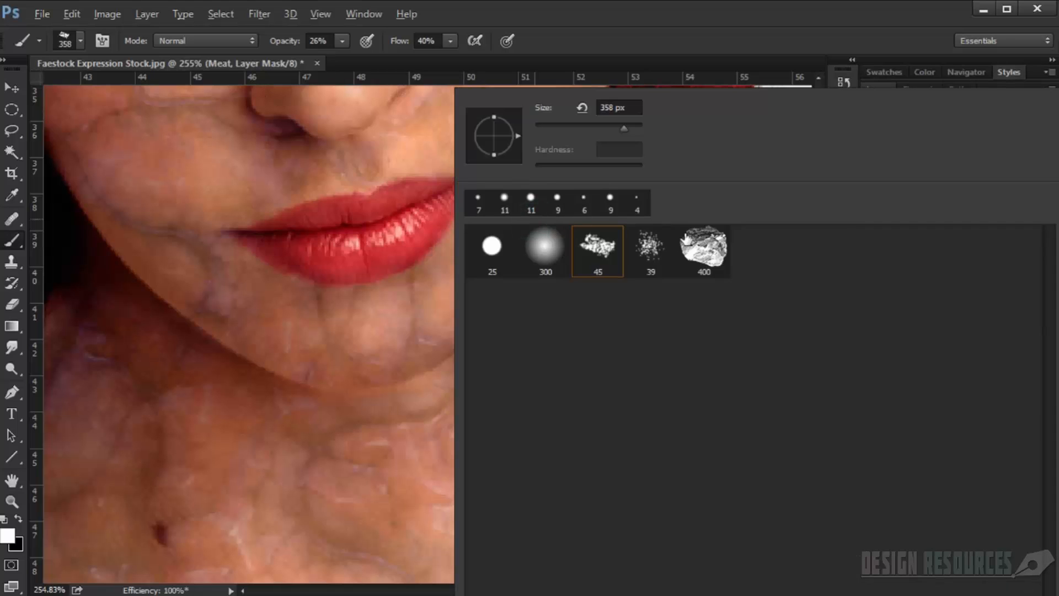
pyautogui.click(809, 37)
pyautogui.click(842, 199)
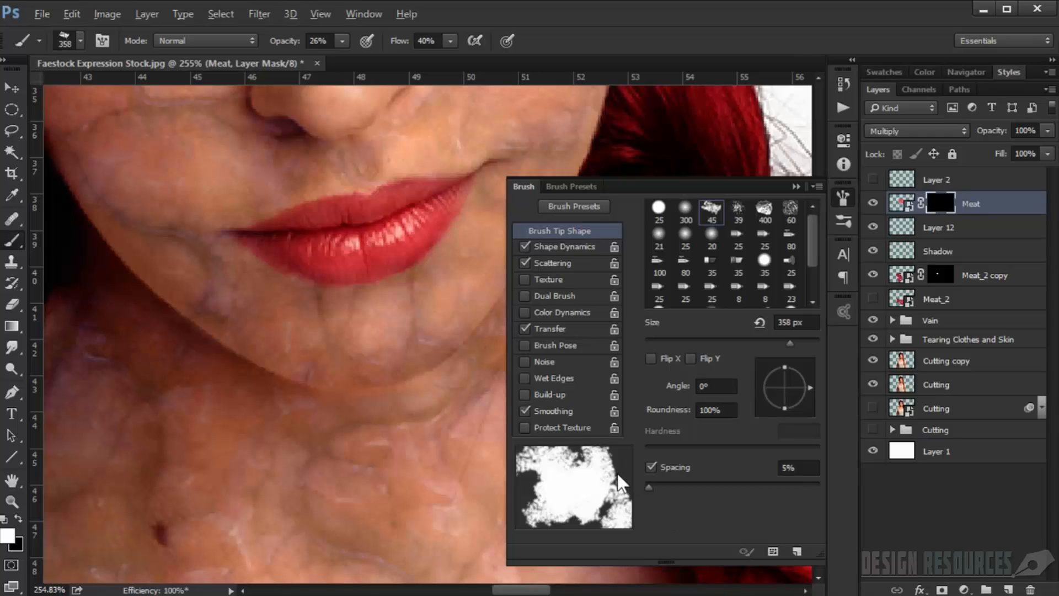
pyautogui.moveTo(650, 491); pyautogui.dragTo(654, 488)
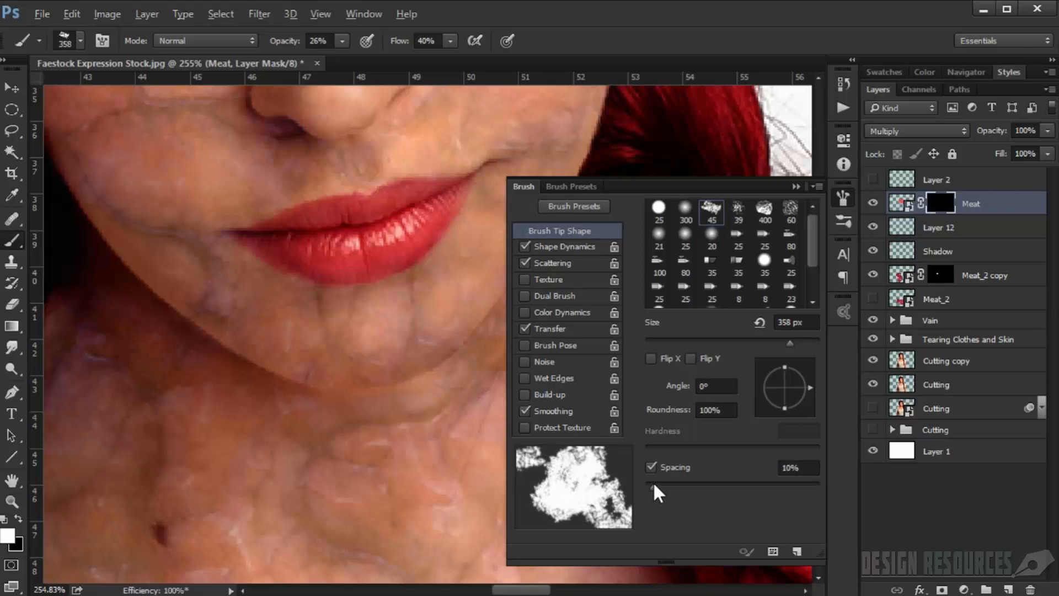
pyautogui.click(794, 186)
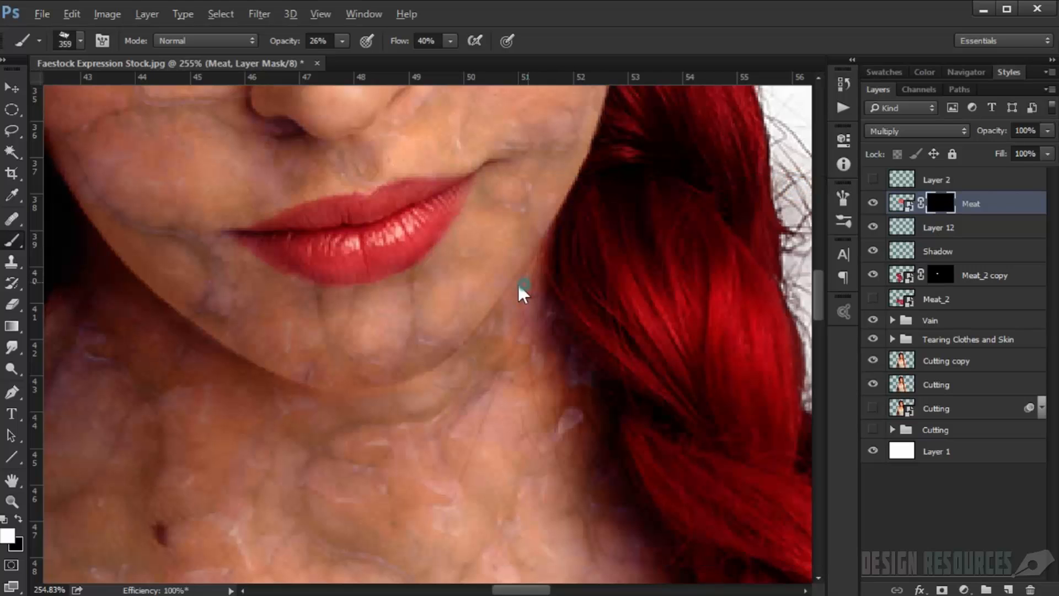
# - Reduce the brush size to 138 px and raise its opacity and flow to 100%
pyautogui.moveTo(517, 288)
pyautogui.mouseDown()
pyautogui.moveTo(309, 293)
pyautogui.moveTo(324, 265)
pyautogui.mouseUp()
pyautogui.moveTo(285, 41); pyautogui.dragTo(458, 38)
pyautogui.moveTo(396, 43); pyautogui.dragTo(474, 40)
pyautogui.moveTo(284, 43); pyautogui.dragTo(292, 43)
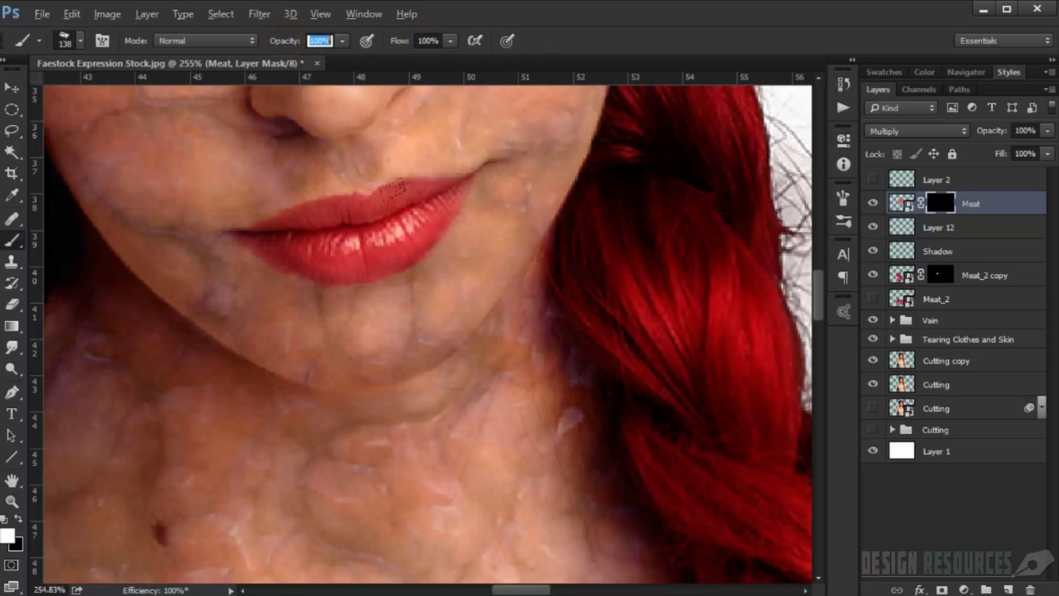
# - Paint white on the Meat mask with a smaller textured brush to reveal meat texture on the skin around the lips
pyautogui.scroll(1, 390, 229)
pyautogui.moveTo(386, 246)
pyautogui.mouseDown()
pyautogui.moveTo(312, 252)
pyautogui.moveTo(363, 288)
pyautogui.moveTo(399, 253)
pyautogui.moveTo(365, 277)
pyautogui.moveTo(431, 273)
pyautogui.moveTo(469, 251)
pyautogui.moveTo(410, 287)
pyautogui.moveTo(466, 256)
pyautogui.moveTo(378, 295)
pyautogui.moveTo(333, 298)
pyautogui.moveTo(389, 288)
pyautogui.moveTo(260, 308)
pyautogui.moveTo(181, 247)
pyautogui.moveTo(182, 213)
pyautogui.moveTo(201, 207)
pyautogui.moveTo(142, 241)
pyautogui.moveTo(235, 193)
pyautogui.moveTo(269, 204)
pyautogui.moveTo(342, 183)
pyautogui.moveTo(238, 208)
pyautogui.moveTo(232, 192)
pyautogui.moveTo(266, 174)
pyautogui.moveTo(416, 145)
pyautogui.moveTo(451, 154)
pyautogui.moveTo(392, 152)
pyautogui.moveTo(417, 154)
pyautogui.mouseUp()
pyautogui.hotkey('ctrl', 'z')
pyautogui.keyDown('alt'); pyautogui.rightClick(230, 191); pyautogui.keyUp('alt')
pyautogui.moveTo(517, 142)
pyautogui.mouseDown()
pyautogui.moveTo(534, 141)
pyautogui.moveTo(439, 267)
pyautogui.moveTo(367, 305)
pyautogui.moveTo(288, 303)
pyautogui.moveTo(184, 276)
pyautogui.moveTo(161, 246)
pyautogui.moveTo(211, 260)
pyautogui.mouseUp()
pyautogui.keyDown('alt'); pyautogui.rightClick(538, 154); pyautogui.keyUp('alt')
pyautogui.scroll(-3, 221, 254)
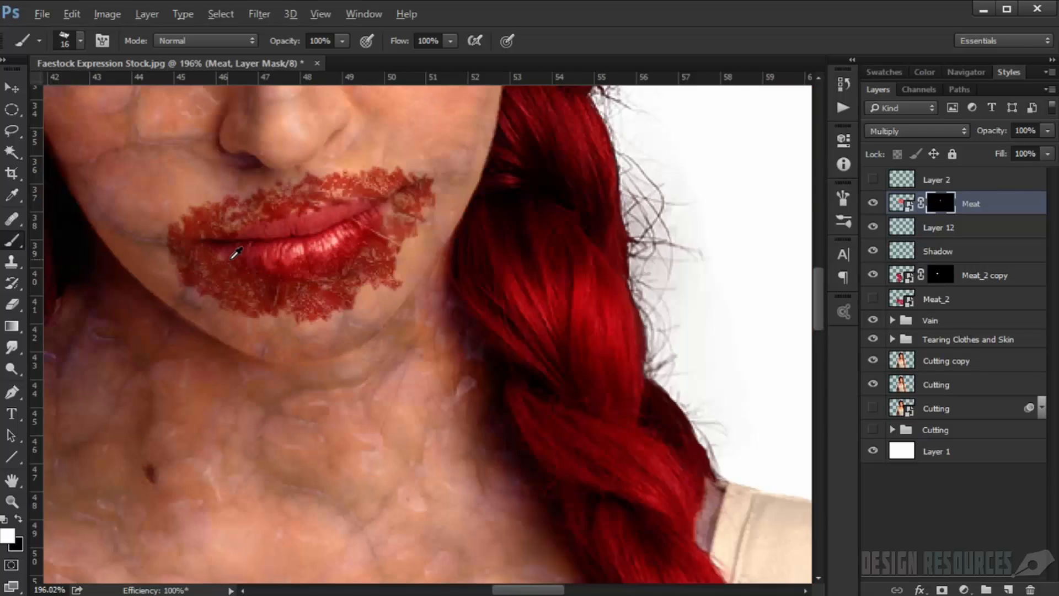
# - Paint black on the Meat mask with an 11 px brush to clear the meat texture from the lips
pyautogui.scroll(5, 331, 241)
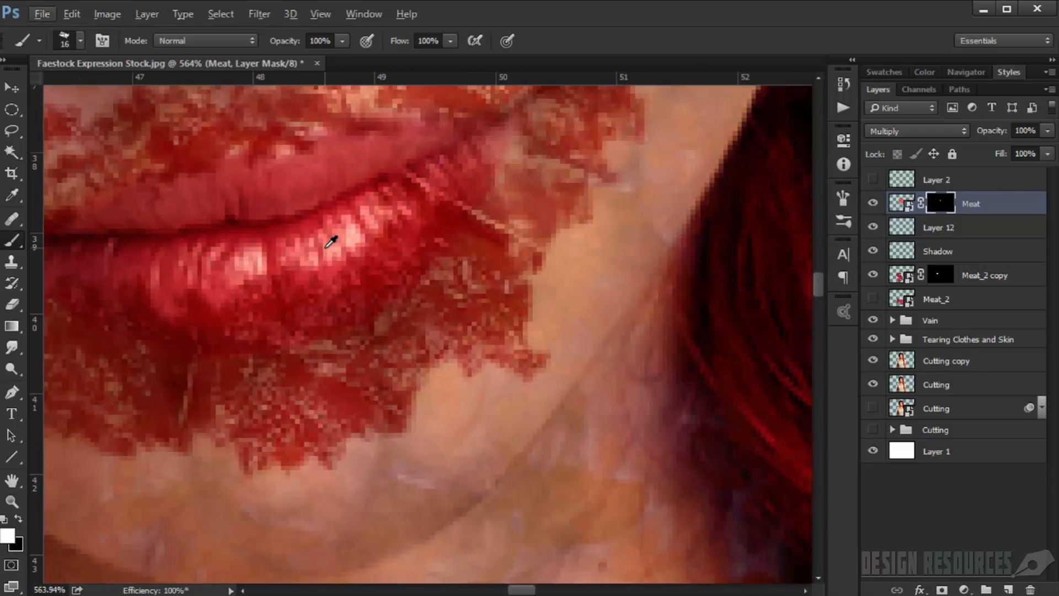
pyautogui.press('[')
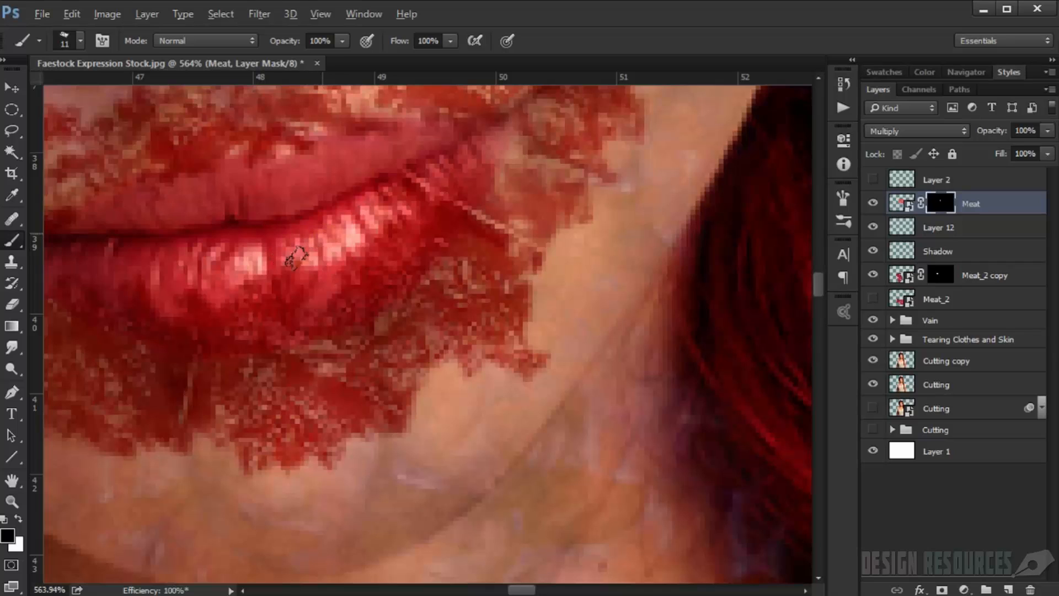
pyautogui.moveTo(230, 280)
pyautogui.mouseDown()
pyautogui.moveTo(172, 269)
pyautogui.moveTo(303, 240)
pyautogui.moveTo(417, 168)
pyautogui.moveTo(408, 188)
pyautogui.mouseUp()
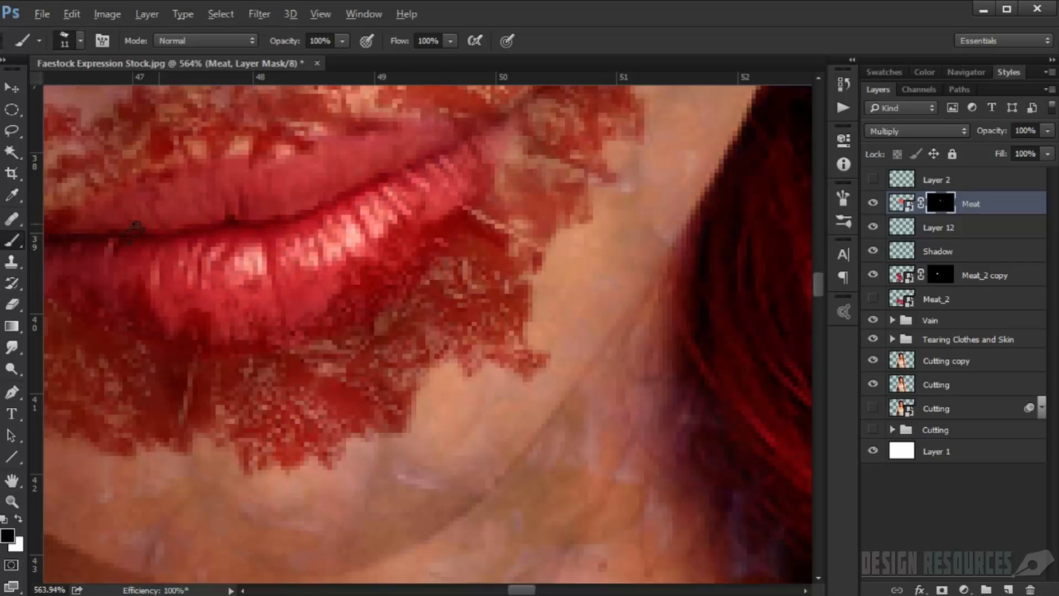
pyautogui.scroll(2, 220, 191)
pyautogui.moveTo(226, 207); pyautogui.dragTo(250, 282)
# - Paint white on the Meat mask with 7 px and 11 px brushes to fill the gaps around the lip edges and mouth corner
pyautogui.press('x')
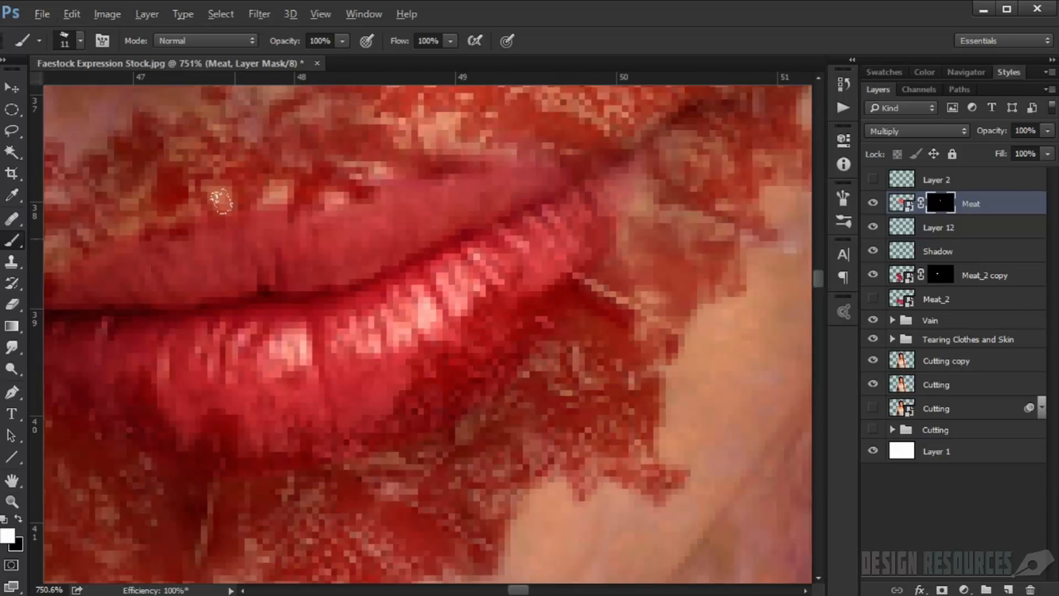
pyautogui.moveTo(231, 240); pyautogui.dragTo(242, 290)
pyautogui.keyDown('alt'); pyautogui.rightClick(274, 224); pyautogui.keyUp('alt')
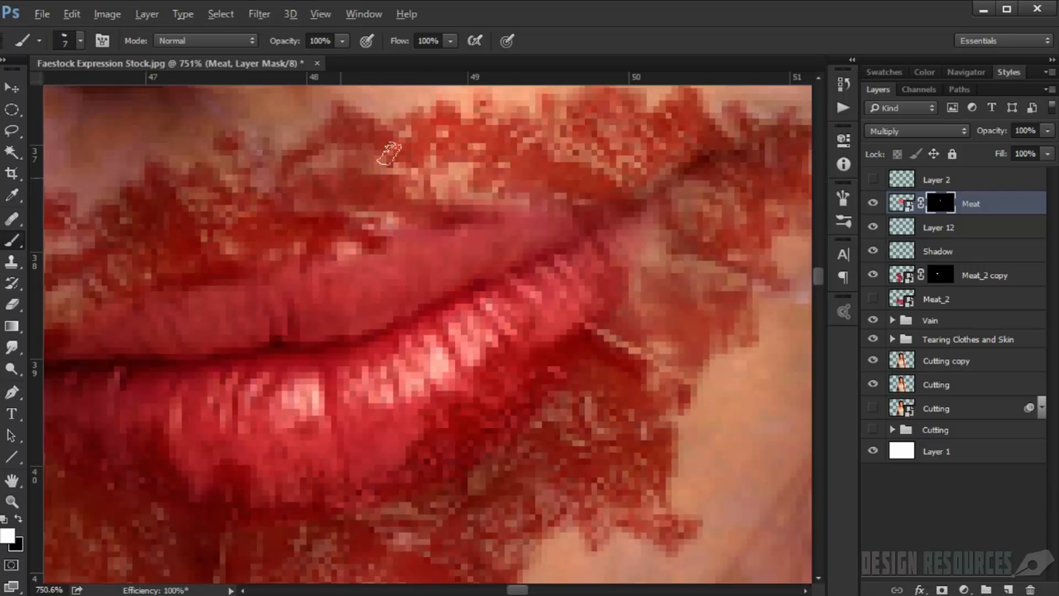
pyautogui.click(505, 106)
pyautogui.click(652, 196)
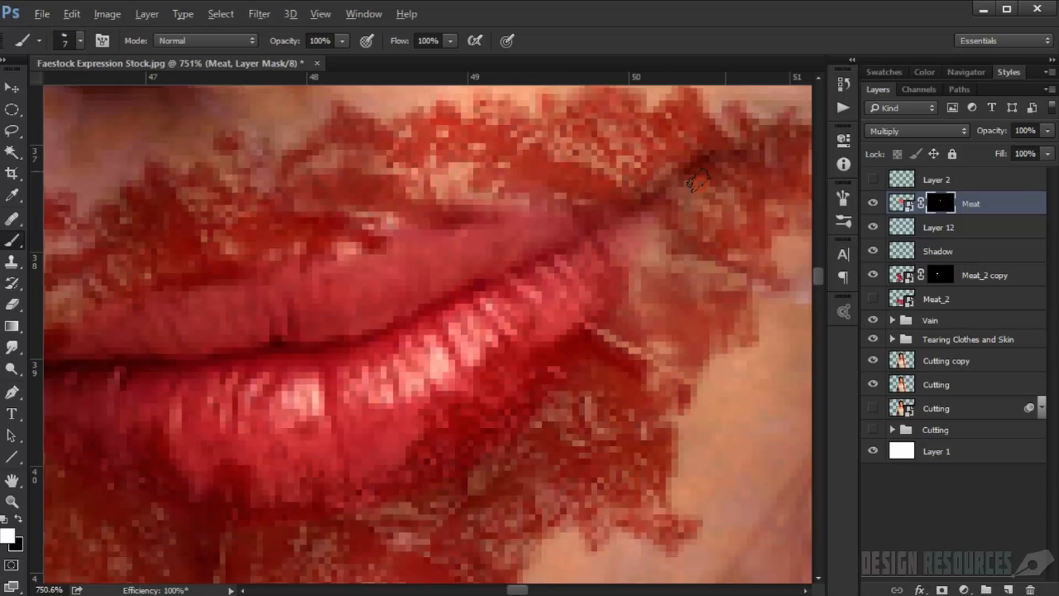
pyautogui.moveTo(628, 219)
pyautogui.mouseDown()
pyautogui.moveTo(660, 245)
pyautogui.moveTo(653, 348)
pyautogui.moveTo(685, 306)
pyautogui.moveTo(677, 321)
pyautogui.mouseUp()
pyautogui.keyDown('alt'); pyautogui.rightClick(670, 328); pyautogui.keyUp('alt')
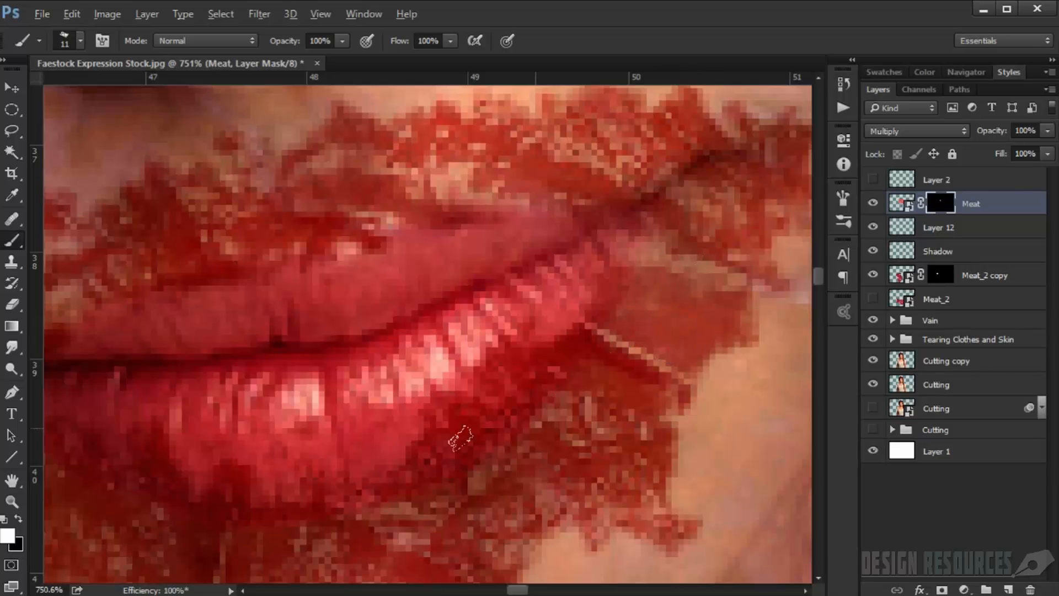
pyautogui.moveTo(320, 499); pyautogui.dragTo(489, 408)
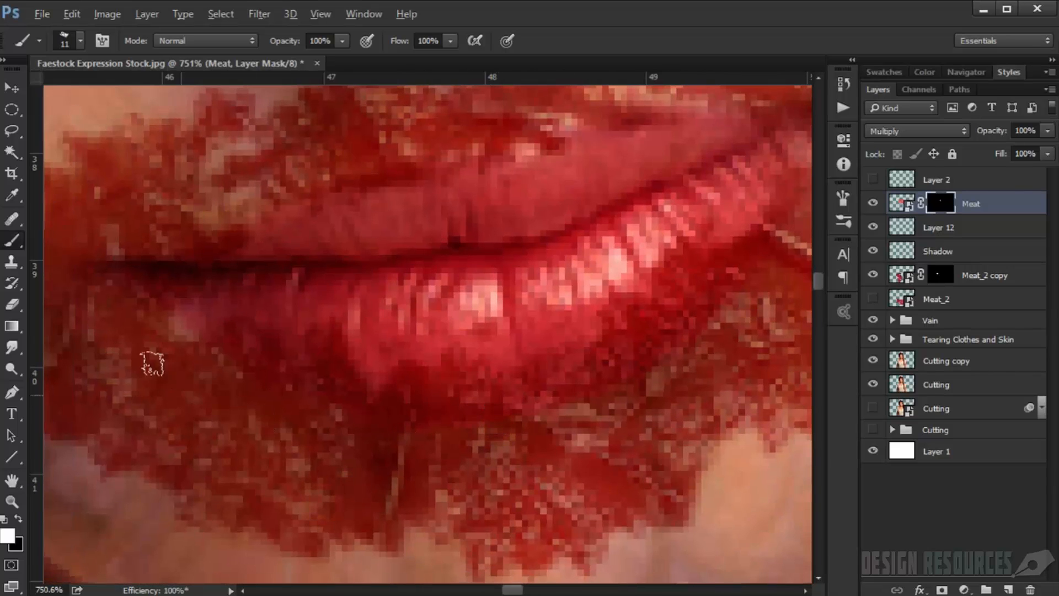
# - Extend the meat texture outward over the chin and beside the mouth by painting the mask white with a 23 px brush
pyautogui.scroll(-15, 215, 364)
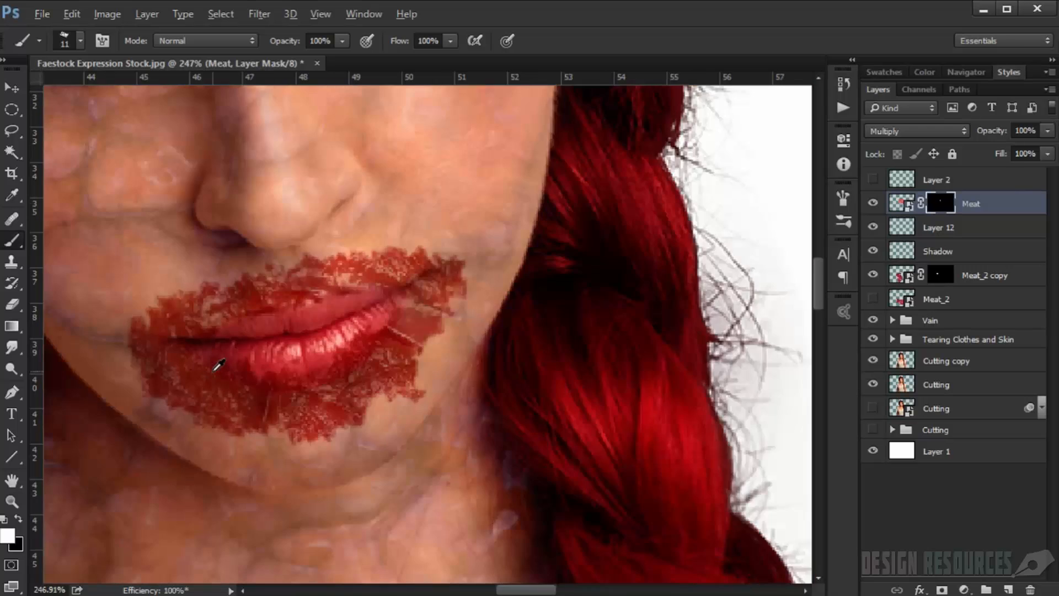
pyautogui.scroll(8, 220, 365)
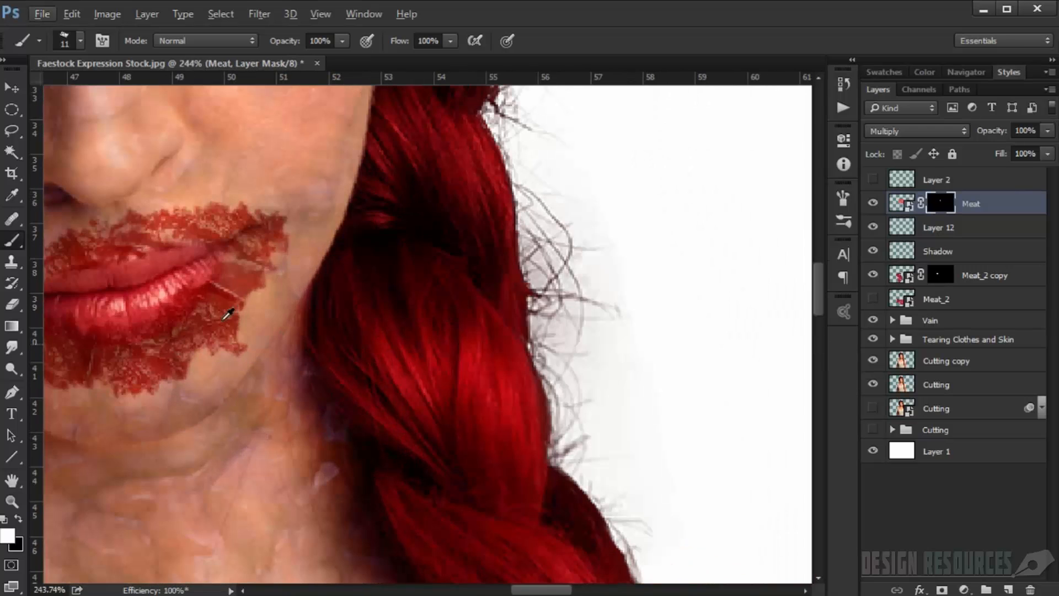
pyautogui.moveTo(228, 326)
pyautogui.mouseDown()
pyautogui.moveTo(265, 331)
pyautogui.moveTo(248, 361)
pyautogui.moveTo(165, 397)
pyautogui.moveTo(97, 403)
pyautogui.moveTo(189, 386)
pyautogui.moveTo(129, 378)
pyautogui.moveTo(138, 370)
pyautogui.moveTo(119, 365)
pyautogui.moveTo(209, 386)
pyautogui.moveTo(236, 366)
pyautogui.mouseUp()
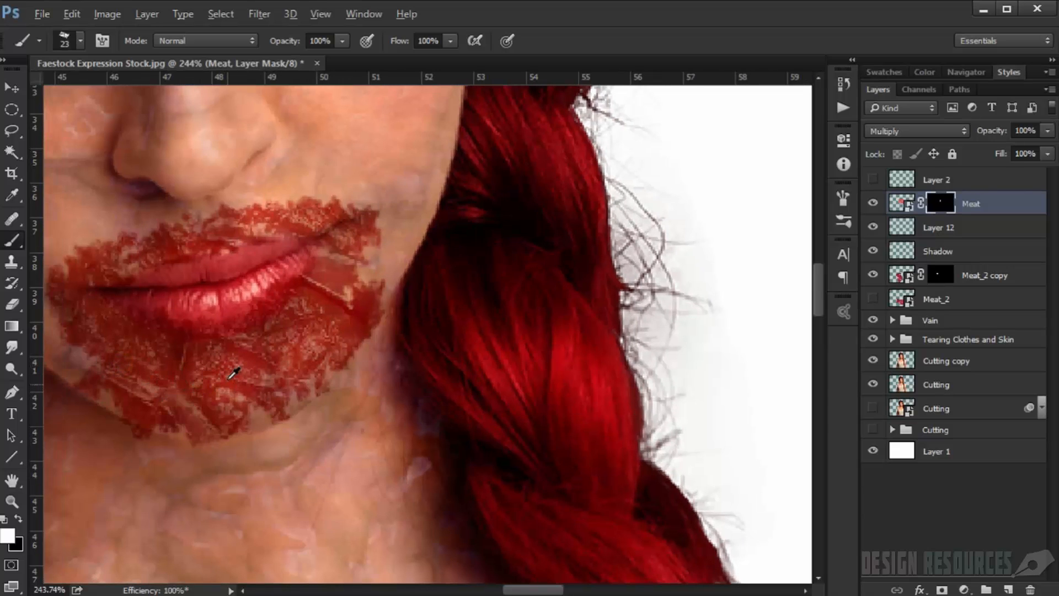
# - Break up the meat's outer edge along the chin and jaw with black on the mask, undoing the 27 px stroke and continuing at 10 px
pyautogui.scroll(-3, 243, 371)
pyautogui.scroll(4, 260, 395)
pyautogui.press('x')
pyautogui.keyDown('alt'); pyautogui.rightClick(276, 402); pyautogui.keyUp('alt')
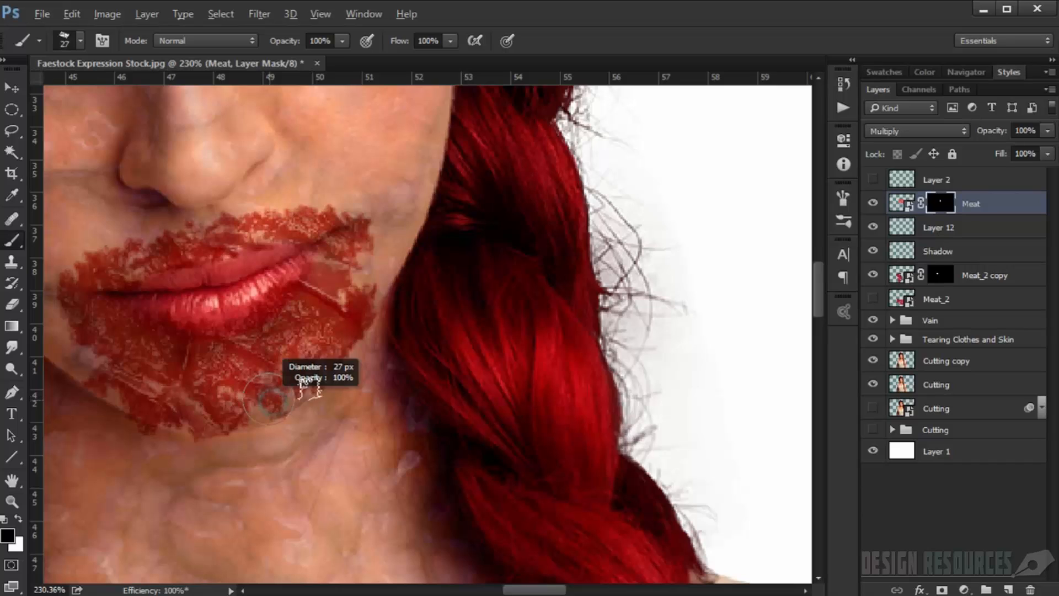
pyautogui.moveTo(338, 306)
pyautogui.mouseDown()
pyautogui.moveTo(361, 329)
pyautogui.moveTo(243, 431)
pyautogui.mouseUp()
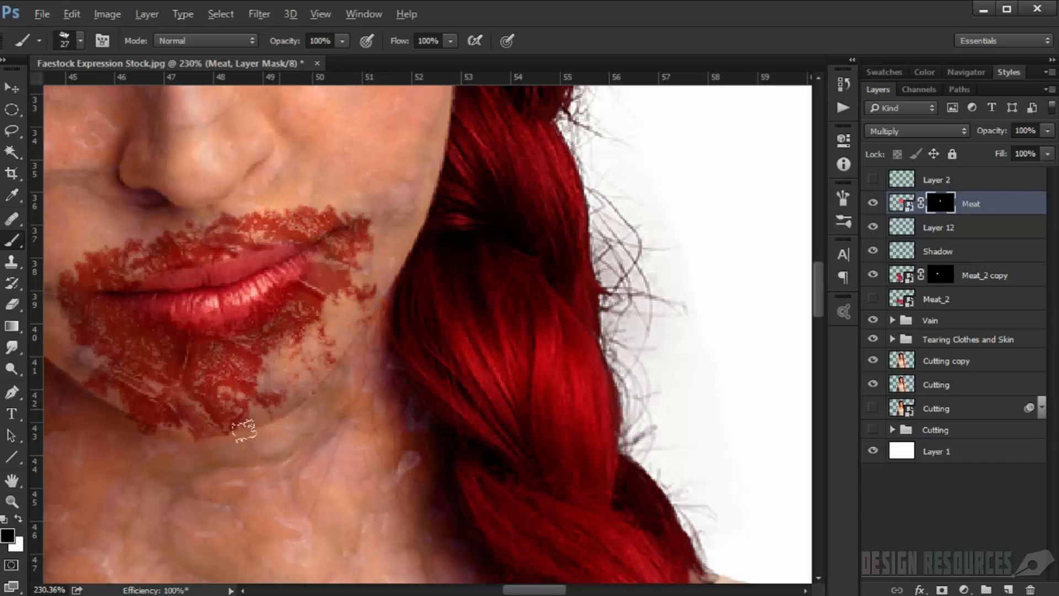
pyautogui.hotkey('ctrl', 'alt', 'z')
pyautogui.keyDown('alt'); pyautogui.rightClick(312, 383); pyautogui.keyUp('alt')
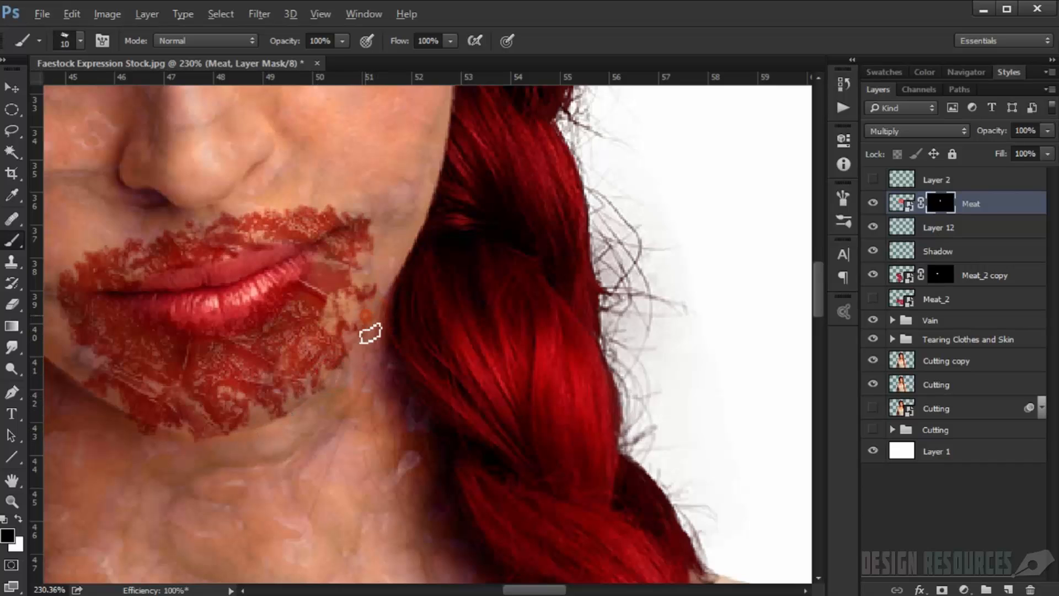
pyautogui.moveTo(366, 333)
pyautogui.mouseDown()
pyautogui.moveTo(330, 386)
pyautogui.moveTo(262, 427)
pyautogui.moveTo(218, 433)
pyautogui.moveTo(99, 389)
pyautogui.mouseUp()
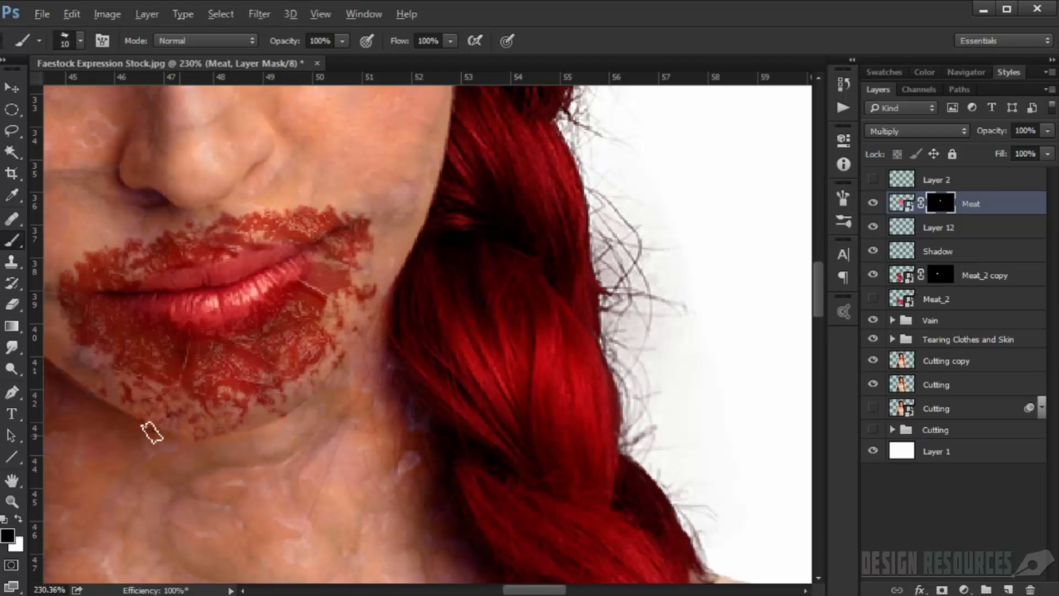
# - Paint black on the Meat mask with the 10 px brush to clear the stray meat specks along the lower chin
pyautogui.moveTo(200, 433)
pyautogui.mouseDown()
pyautogui.moveTo(308, 417)
pyautogui.moveTo(342, 394)
pyautogui.mouseUp()
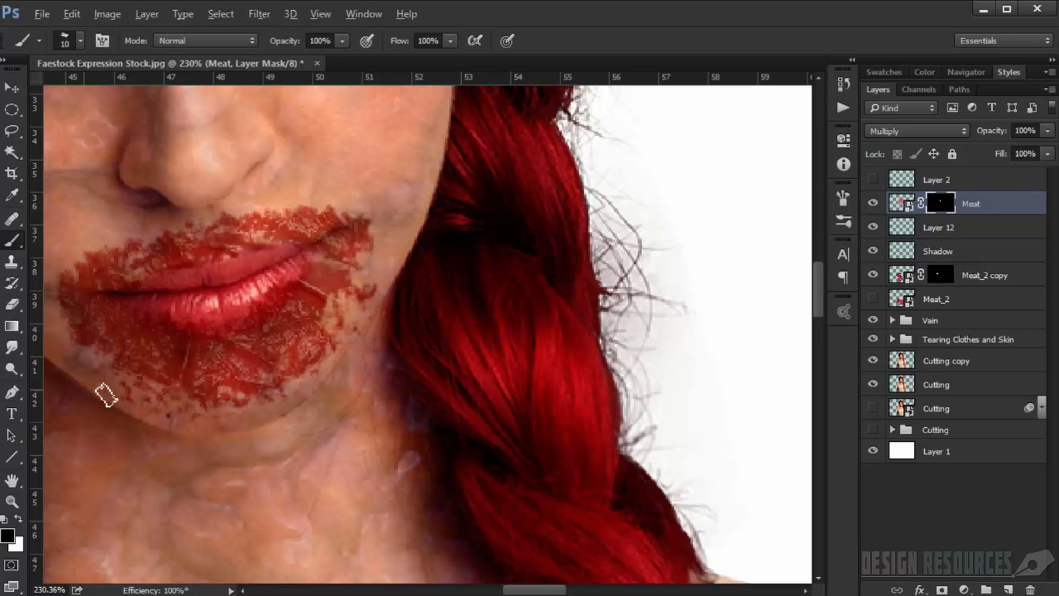
pyautogui.scroll(-10, 107, 390)
pyautogui.scroll(10, 394, 295)
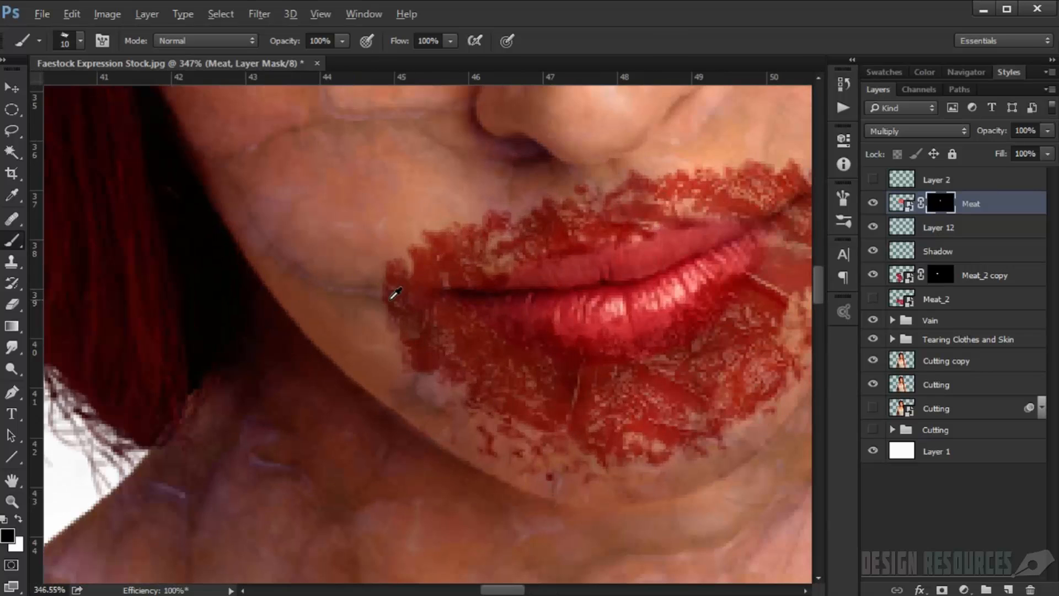
# - Extend the meat texture outward past both mouth corners by painting the Meat mask white with a 20 px brush
pyautogui.keyDown('alt'); pyautogui.rightClick(403, 299); pyautogui.keyUp('alt')
pyautogui.moveTo(392, 274)
pyautogui.mouseDown()
pyautogui.moveTo(378, 280)
pyautogui.moveTo(374, 265)
pyautogui.moveTo(358, 265)
pyautogui.mouseUp()
pyautogui.press('x')
pyautogui.keyDown('alt'); pyautogui.rightClick(439, 305); pyautogui.keyUp('alt')
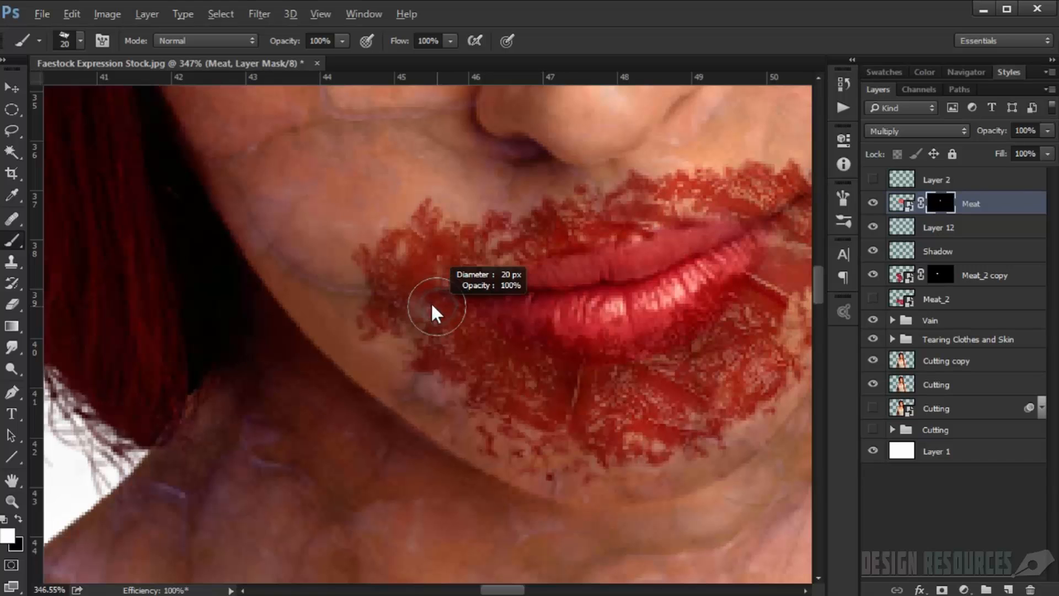
pyautogui.moveTo(428, 302)
pyautogui.mouseDown()
pyautogui.moveTo(413, 319)
pyautogui.moveTo(415, 364)
pyautogui.mouseUp()
pyautogui.moveTo(563, 270)
pyautogui.mouseDown()
pyautogui.moveTo(524, 281)
pyautogui.moveTo(383, 355)
pyautogui.mouseUp()
pyautogui.moveTo(590, 309)
pyautogui.mouseDown()
pyautogui.moveTo(661, 231)
pyautogui.moveTo(629, 231)
pyautogui.mouseUp()
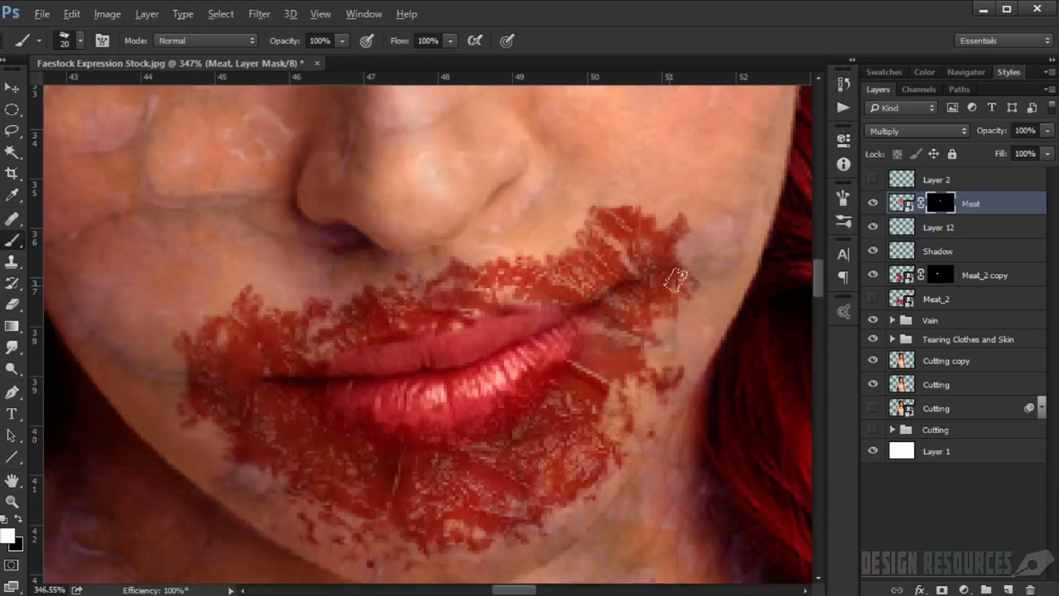
pyautogui.moveTo(675, 280)
pyautogui.mouseDown()
pyautogui.moveTo(682, 304)
pyautogui.moveTo(688, 260)
pyautogui.moveTo(614, 208)
pyautogui.moveTo(616, 194)
pyautogui.moveTo(620, 225)
pyautogui.mouseUp()
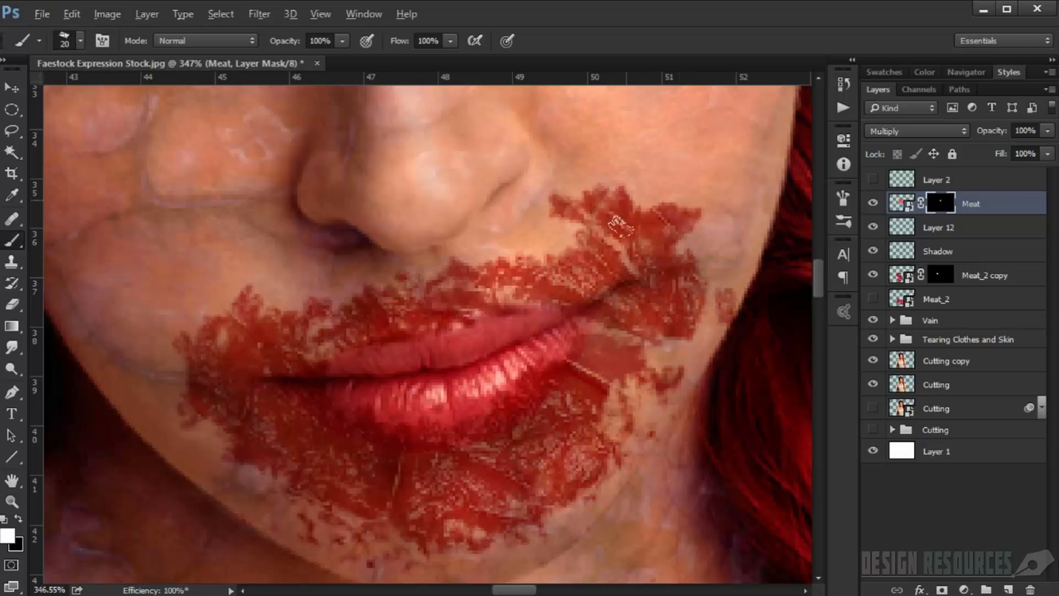
# - Examine the meat patches on the face, shoulder, chest and arms, both in overview and close up
pyautogui.scroll(-12, 660, 230)
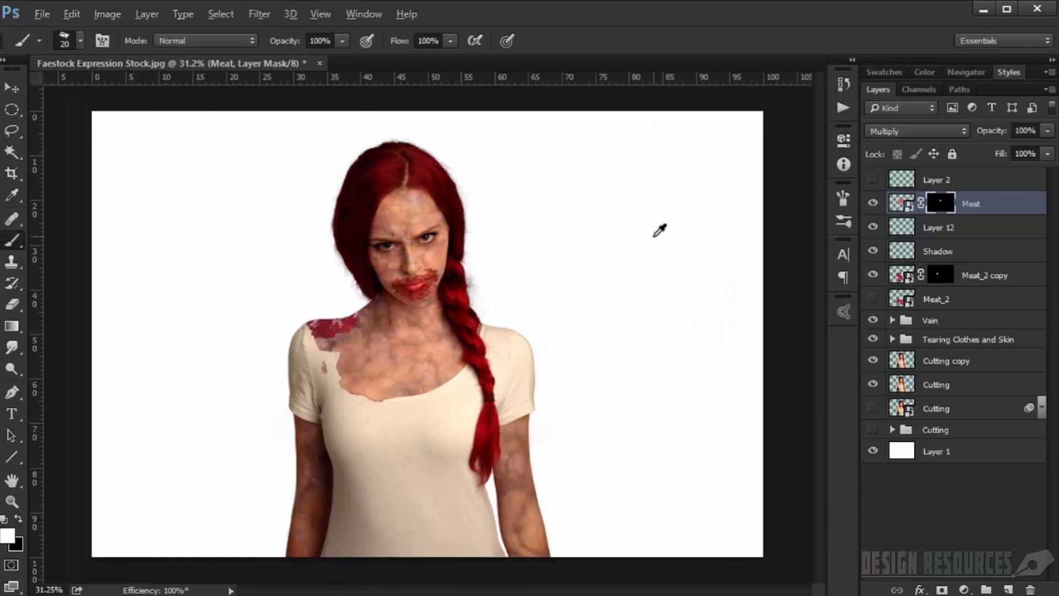
pyautogui.scroll(5, 287, 284)
pyautogui.moveTo(407, 351); pyautogui.dragTo(367, 340)
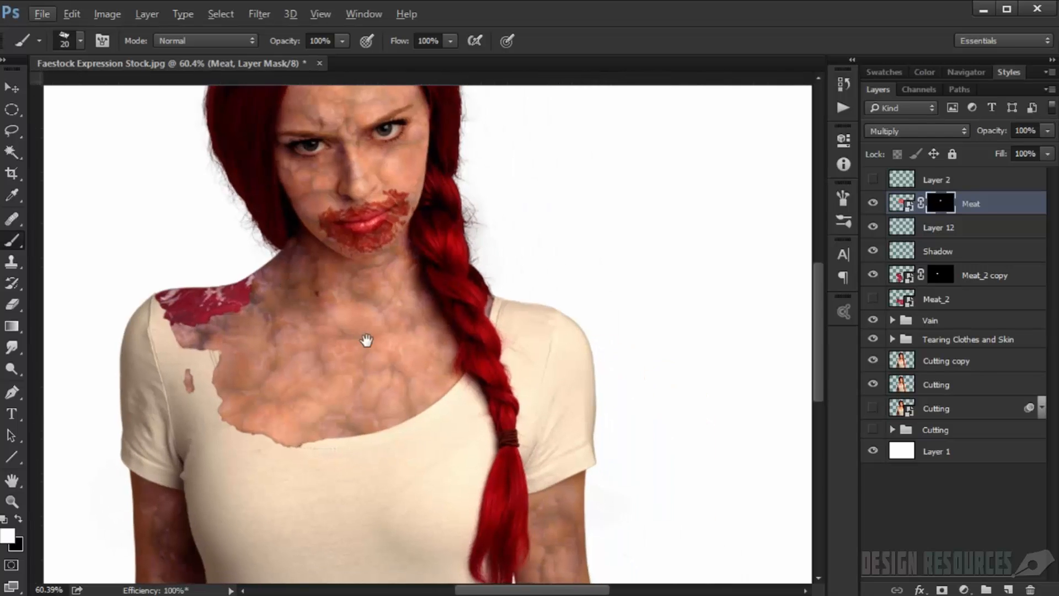
pyautogui.moveTo(406, 383); pyautogui.dragTo(379, 305)
pyautogui.moveTo(349, 361); pyautogui.dragTo(351, 301)
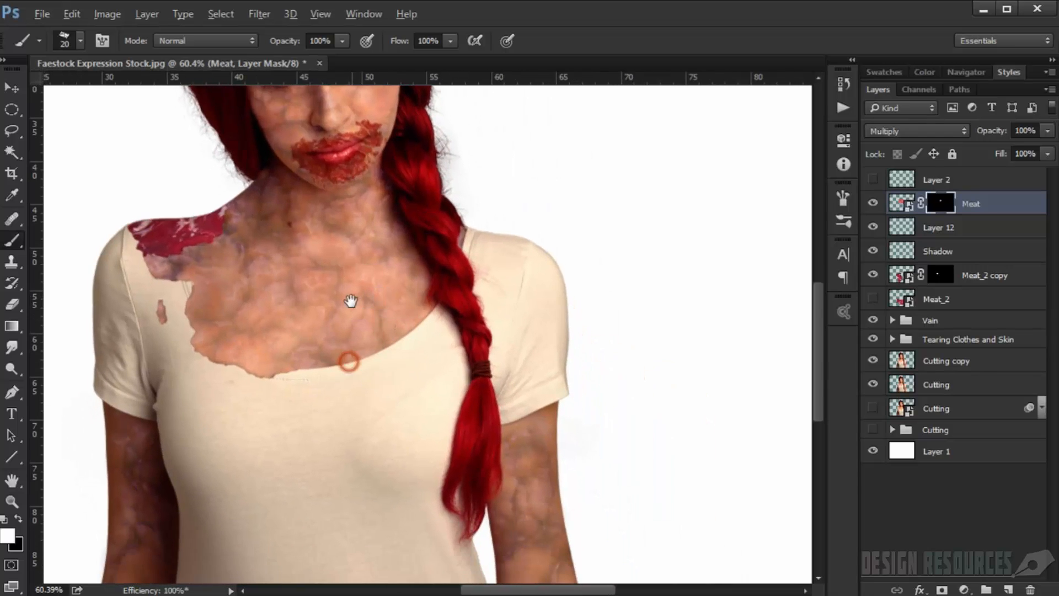
pyautogui.scroll(-4, 353, 298)
pyautogui.scroll(6, 355, 335)
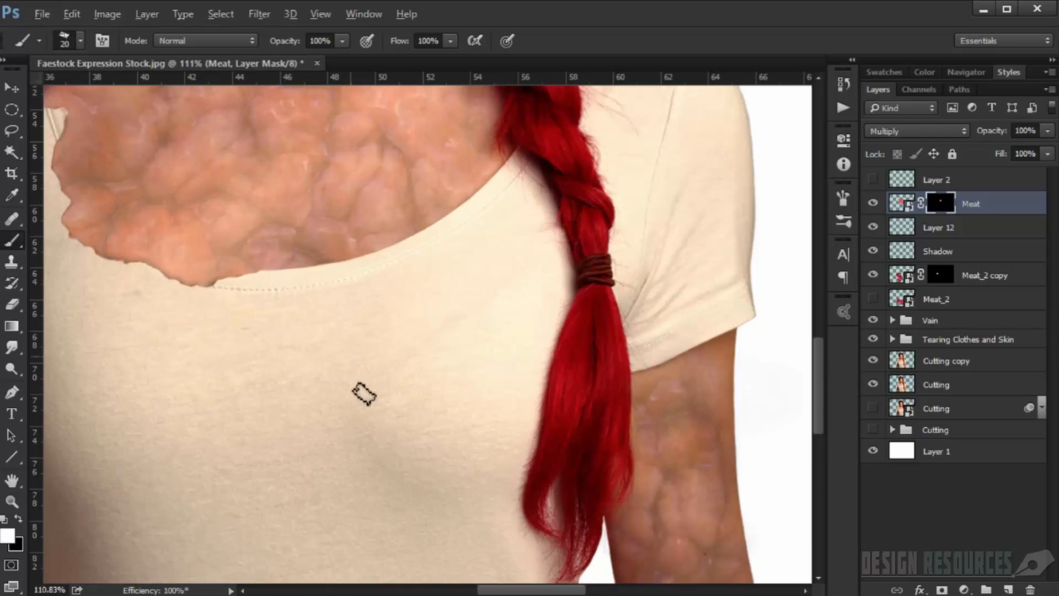
pyautogui.moveTo(364, 393); pyautogui.dragTo(385, 319)
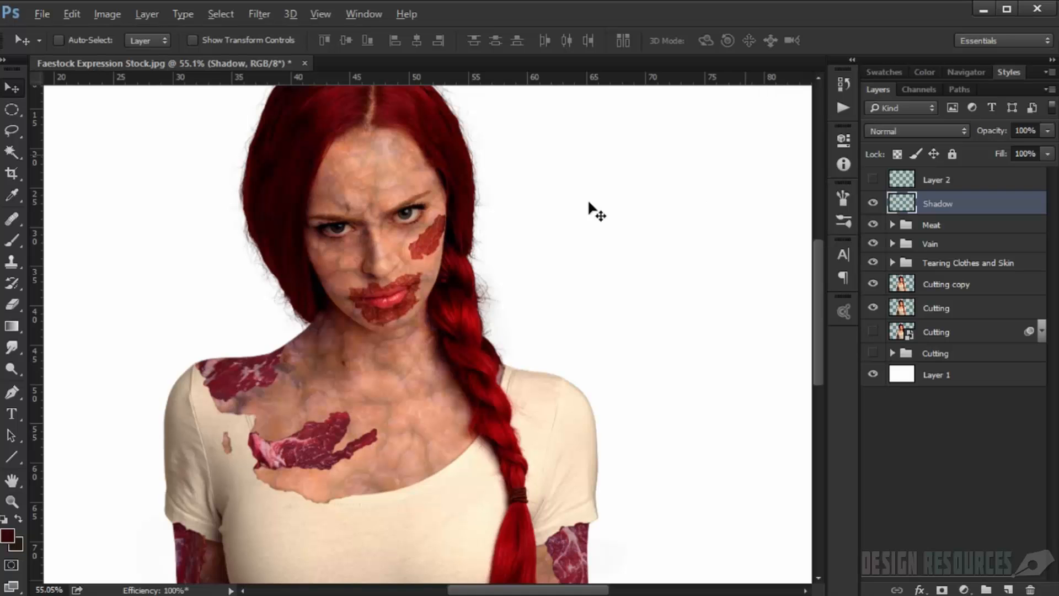
pyautogui.scroll(4, 407, 369)
pyautogui.moveTo(409, 374); pyautogui.dragTo(416, 260)
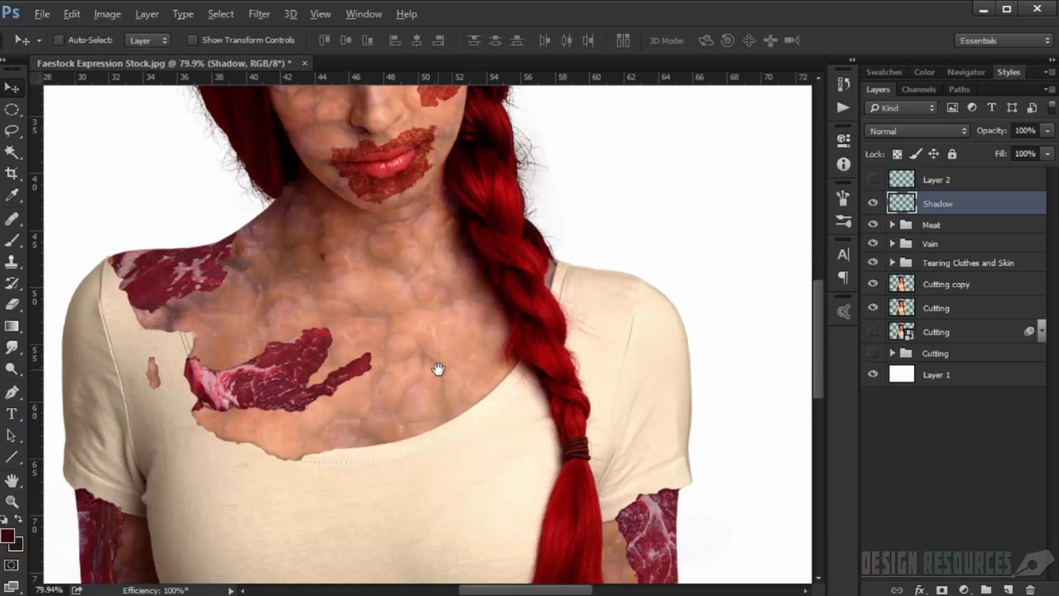
pyautogui.scroll(-5, 437, 369)
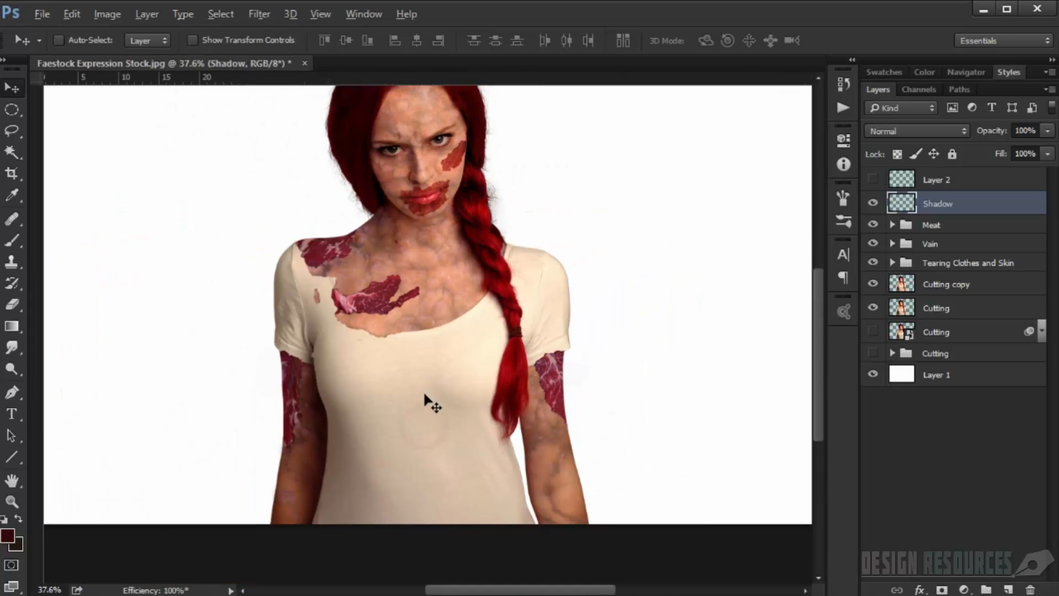
pyautogui.scroll(2, 425, 394)
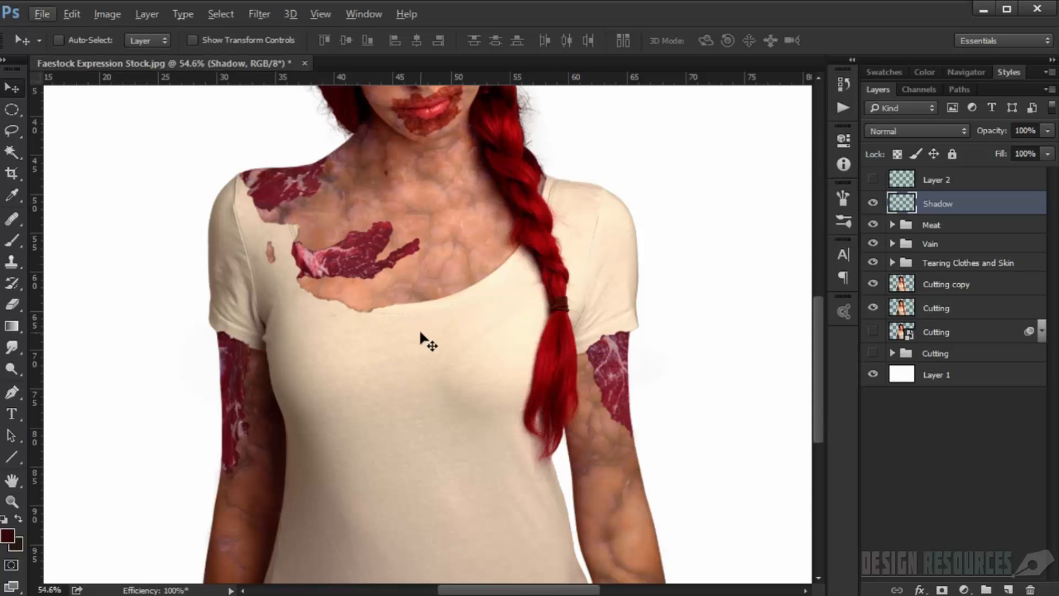
pyautogui.scroll(1, 405, 343)
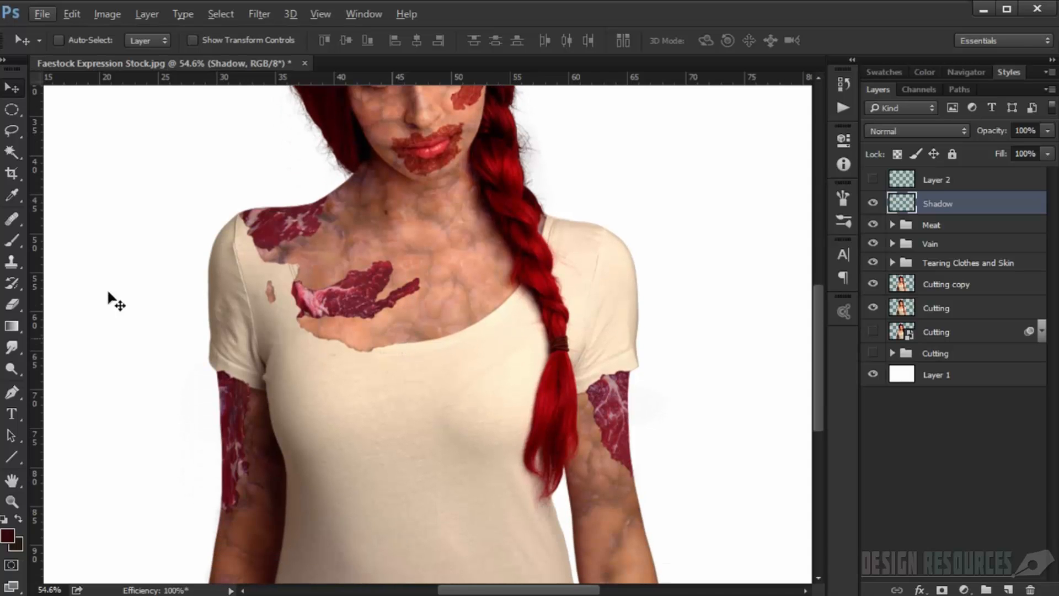
# - Switch to the Brush tool with the 39 px spatter tip and enlarge it to 109 px for work on the Shadow layer
pyautogui.click(6, 247)
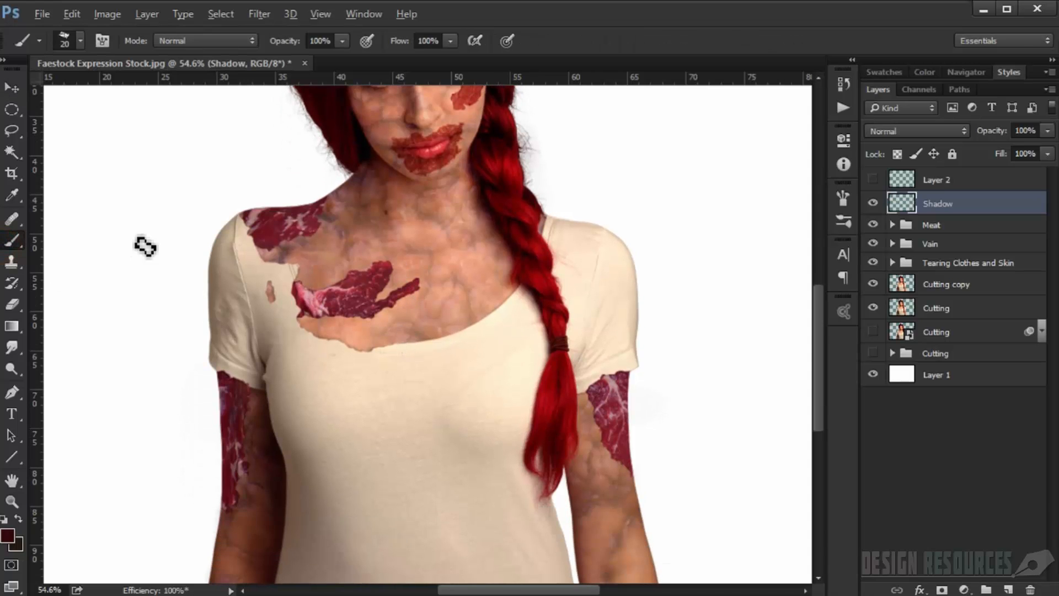
pyautogui.rightClick(320, 265)
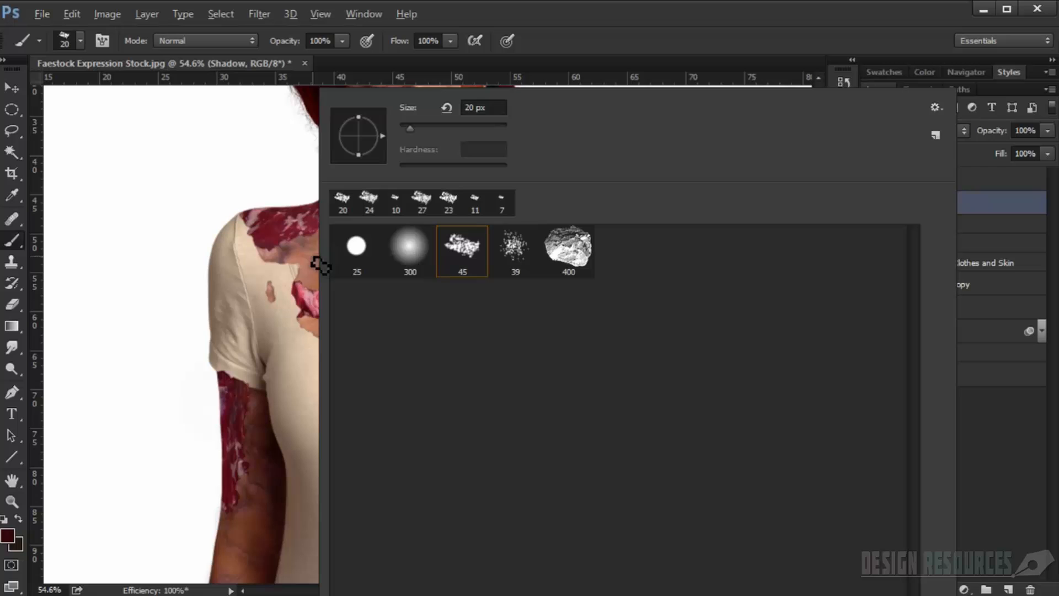
pyautogui.click(518, 244)
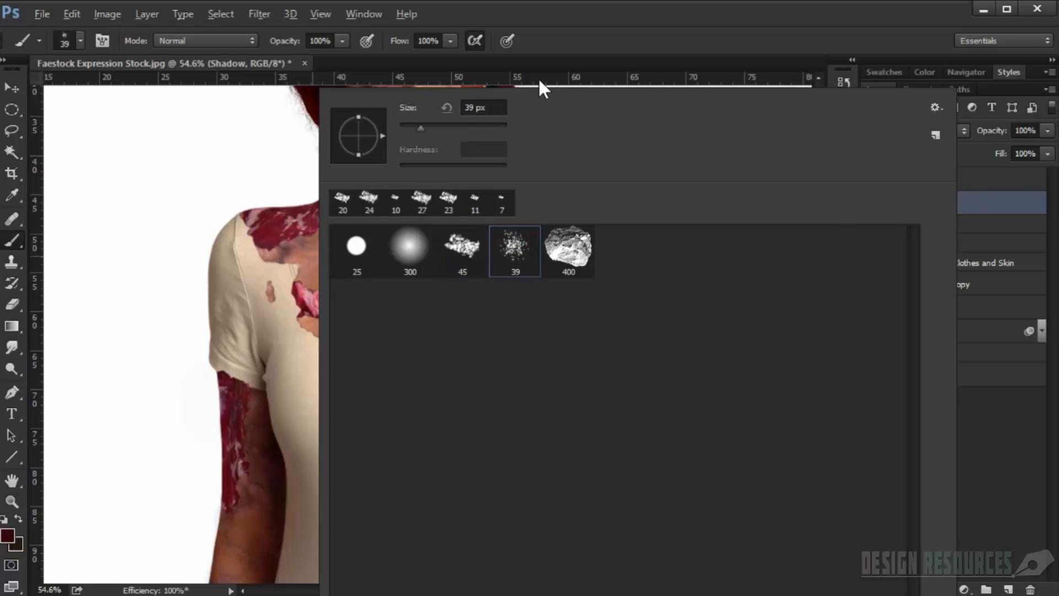
pyautogui.click(559, 36)
pyautogui.keyDown('alt'); pyautogui.rightClick(408, 386); pyautogui.keyUp('alt')
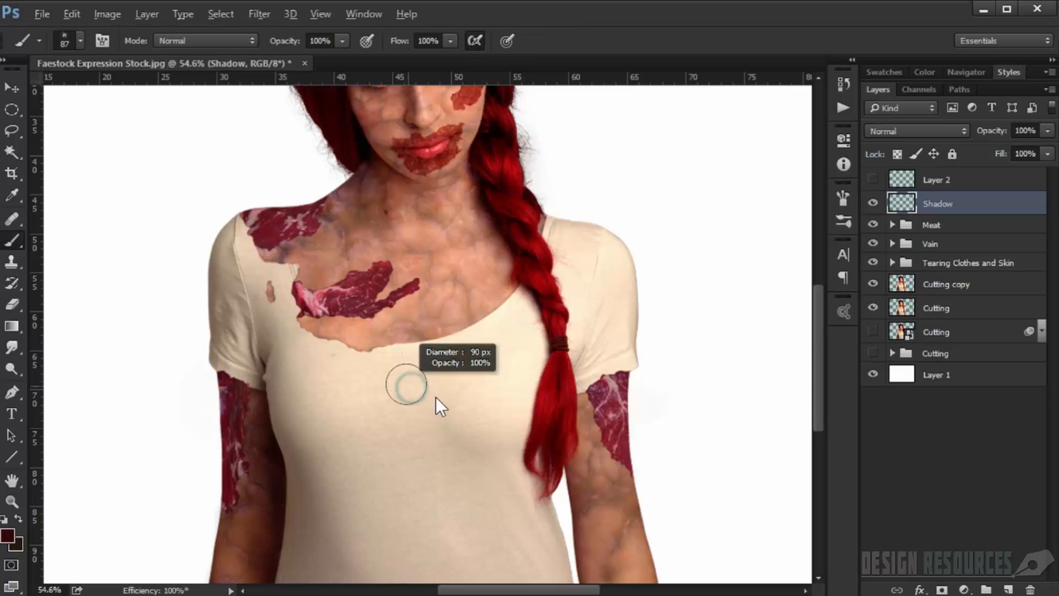
pyautogui.scroll(7, 444, 408)
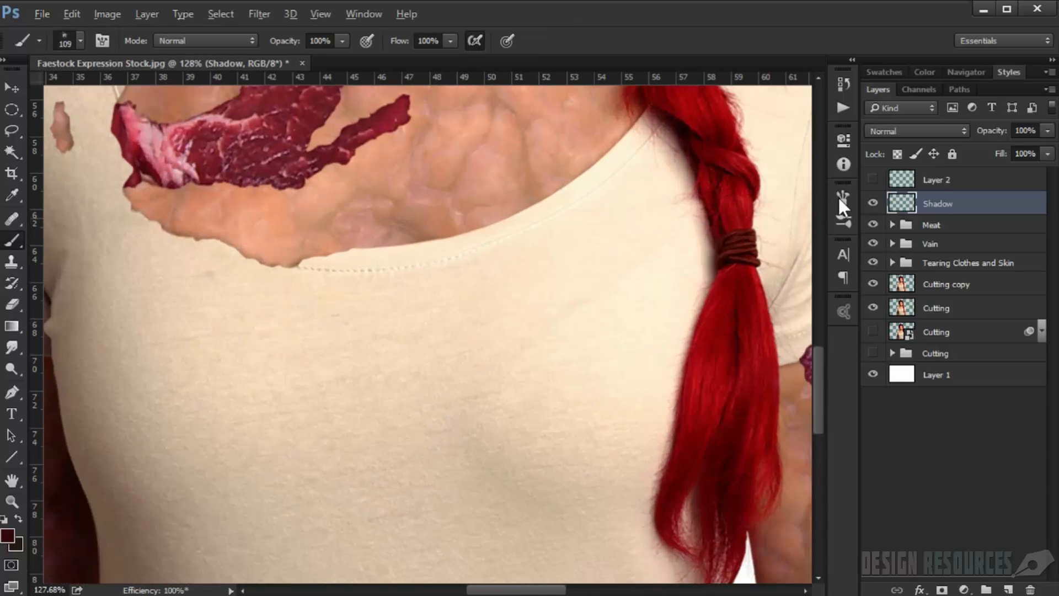
# - Set the spatter brush's Foreground/Background Jitter to about 58% in its Color Dynamics settings
pyautogui.click(838, 197)
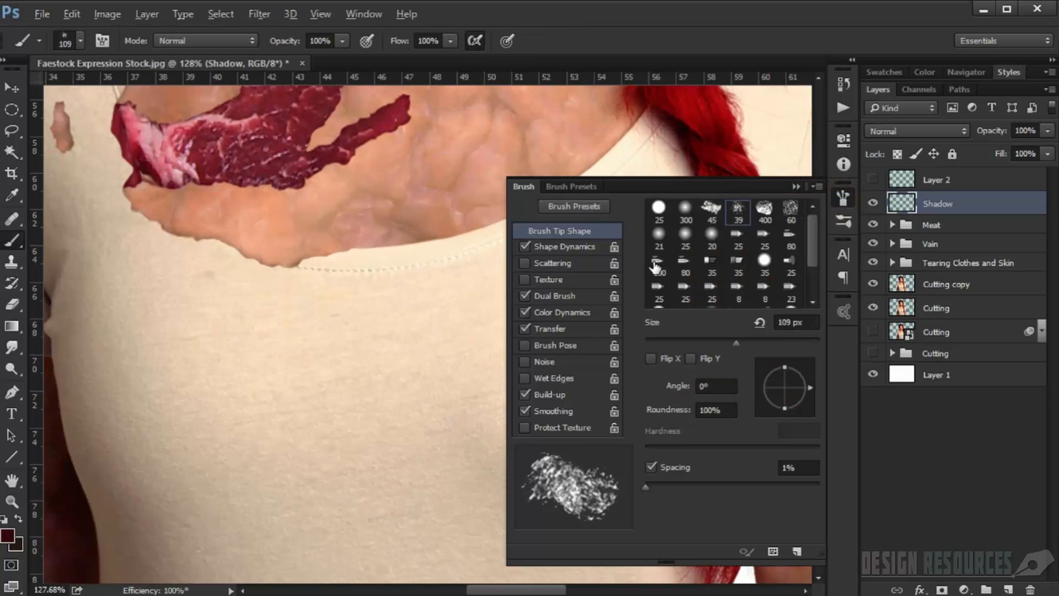
pyautogui.click(577, 310)
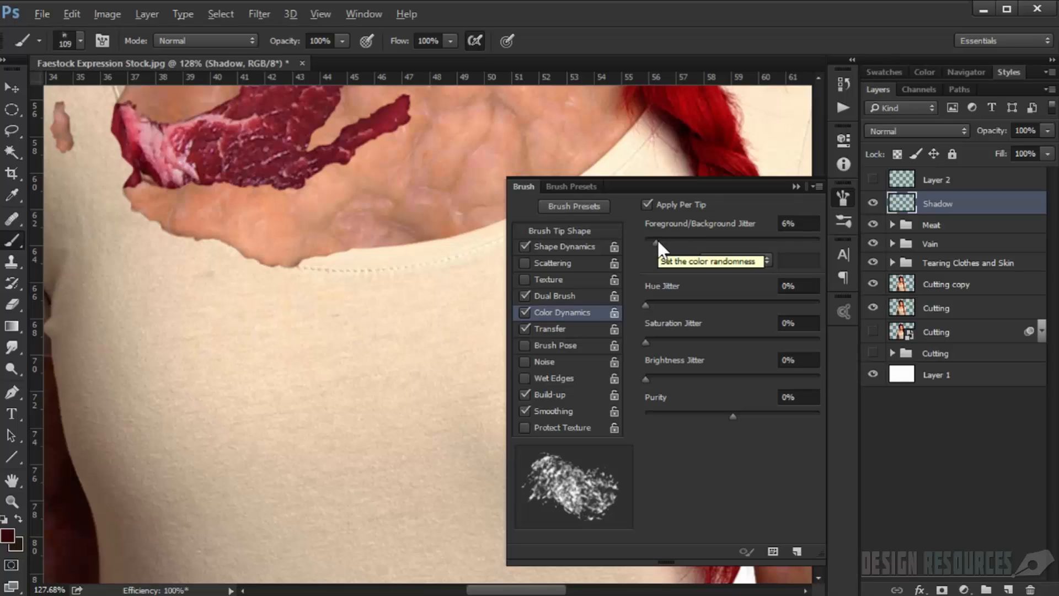
pyautogui.moveTo(656, 240); pyautogui.dragTo(741, 240)
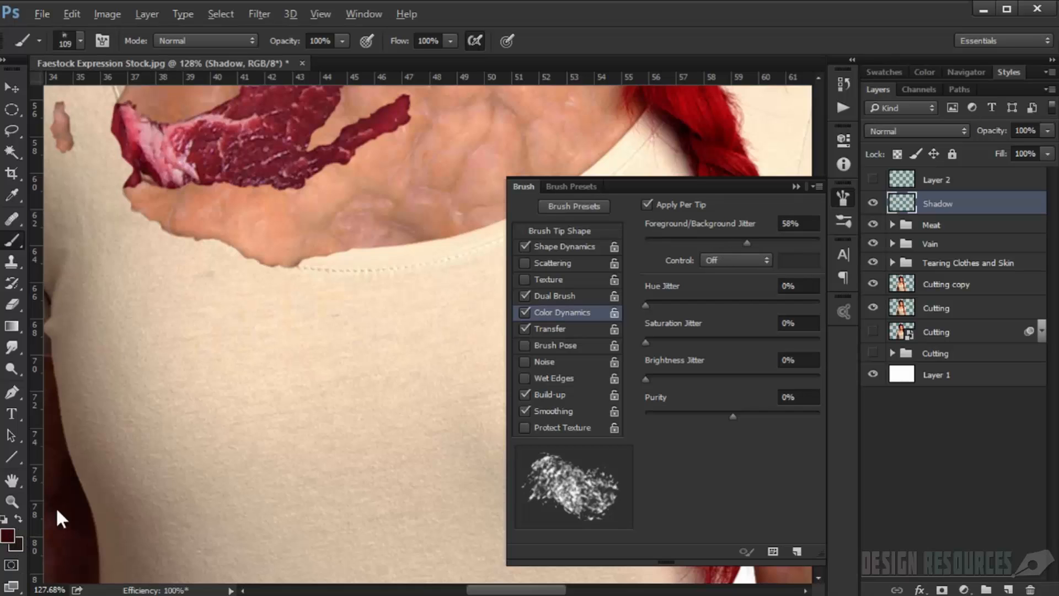
pyautogui.moveTo(747, 240); pyautogui.dragTo(750, 239)
pyautogui.click(794, 186)
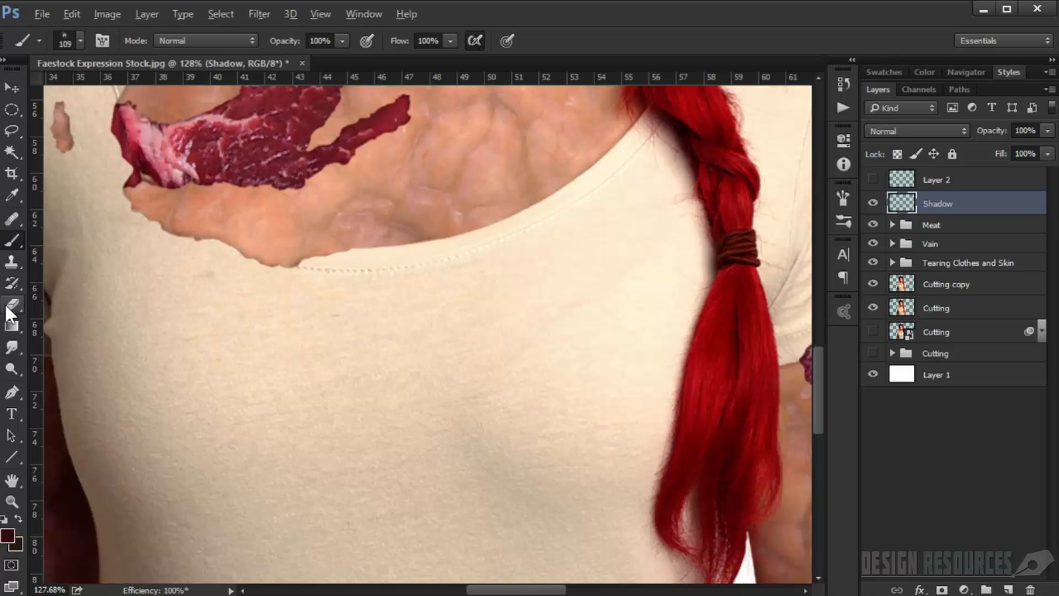
# - Switch to the Eraser tool and give it the 39 px spatter tip
pyautogui.click(6, 305)
pyautogui.rightClick(312, 252)
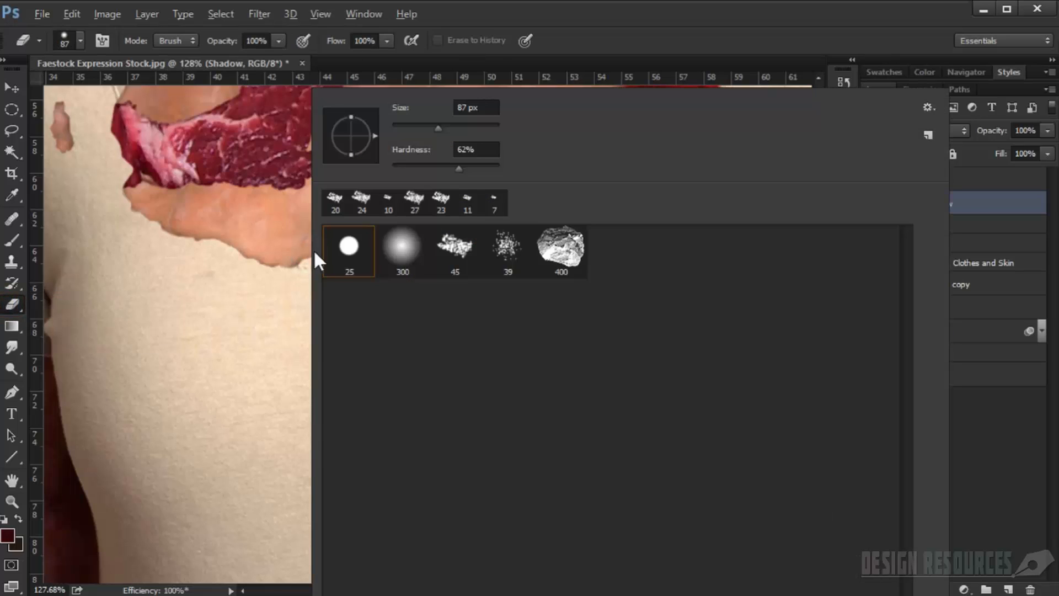
pyautogui.click(508, 246)
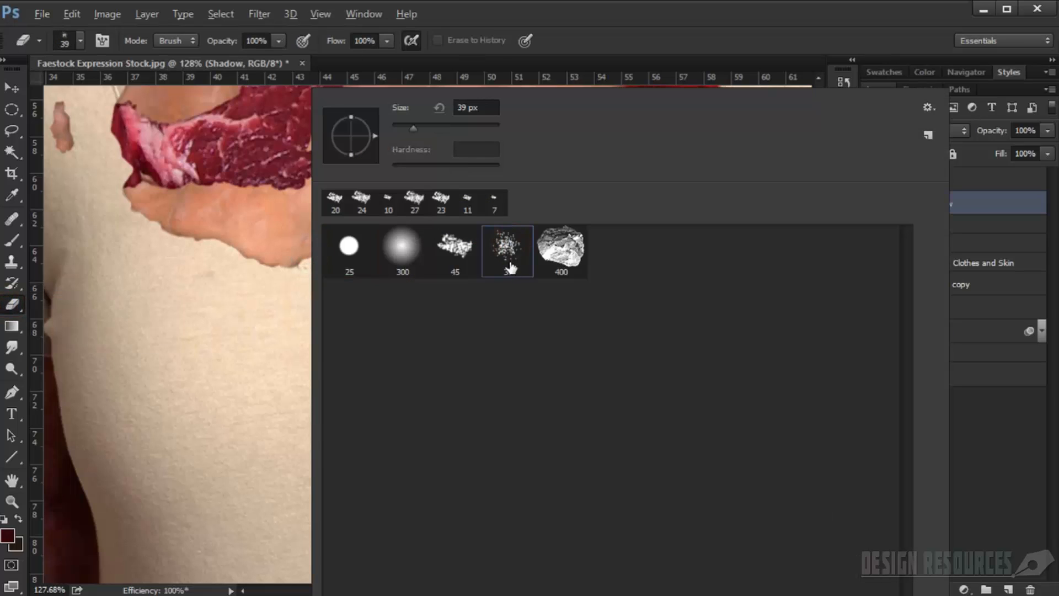
pyautogui.click(645, 24)
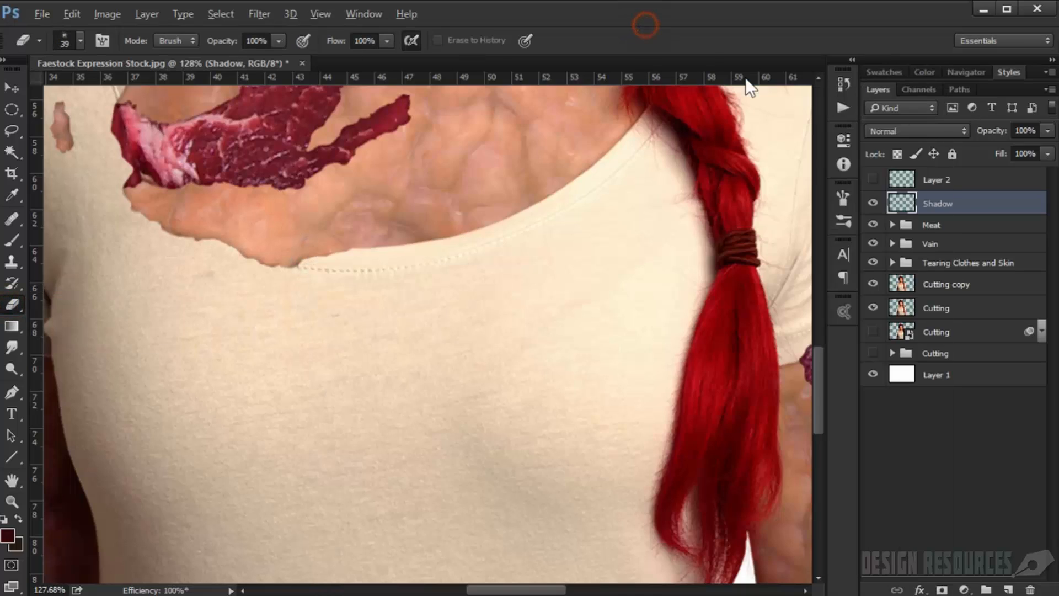
# - Try Fade as the Opacity Jitter control in the eraser's Transfer settings and switch the control back to Off
pyautogui.click(842, 193)
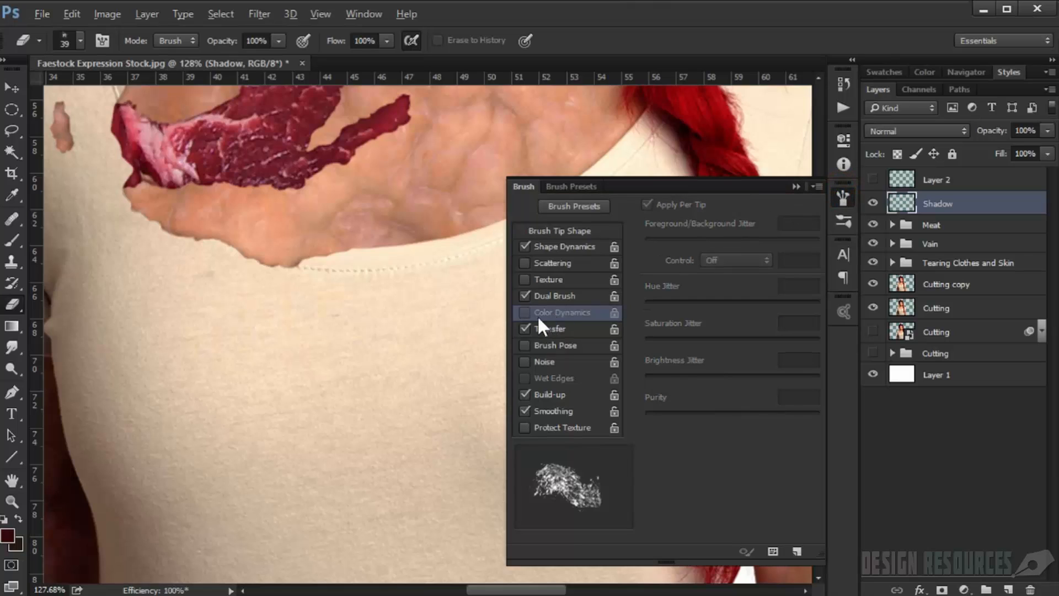
pyautogui.click(557, 329)
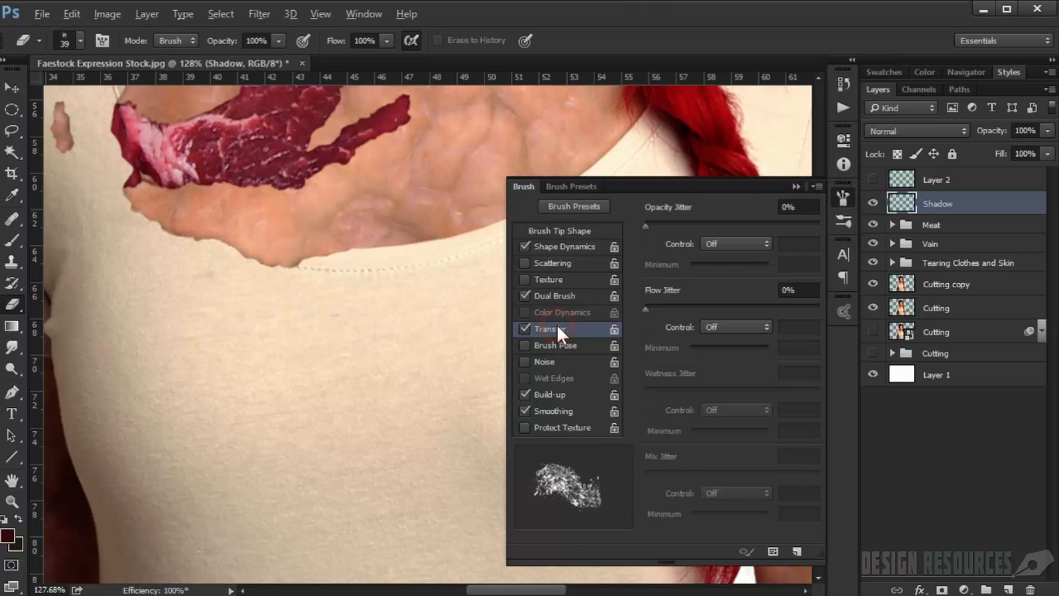
pyautogui.click(716, 242)
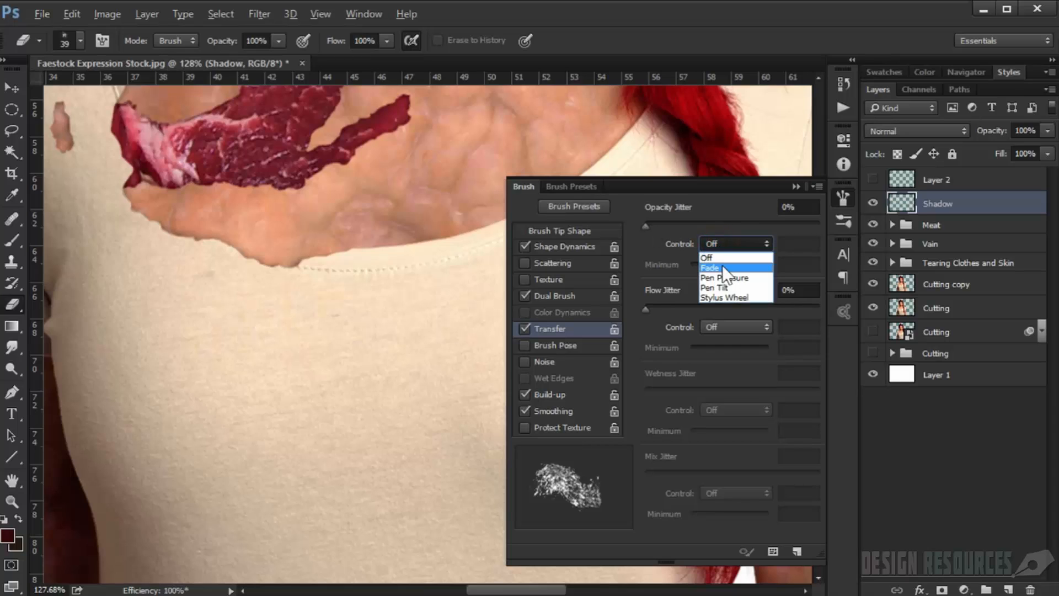
pyautogui.click(723, 265)
pyautogui.moveTo(688, 266)
pyautogui.mouseDown()
pyautogui.moveTo(700, 264)
pyautogui.moveTo(689, 261)
pyautogui.mouseUp()
pyautogui.moveTo(645, 225); pyautogui.dragTo(649, 230)
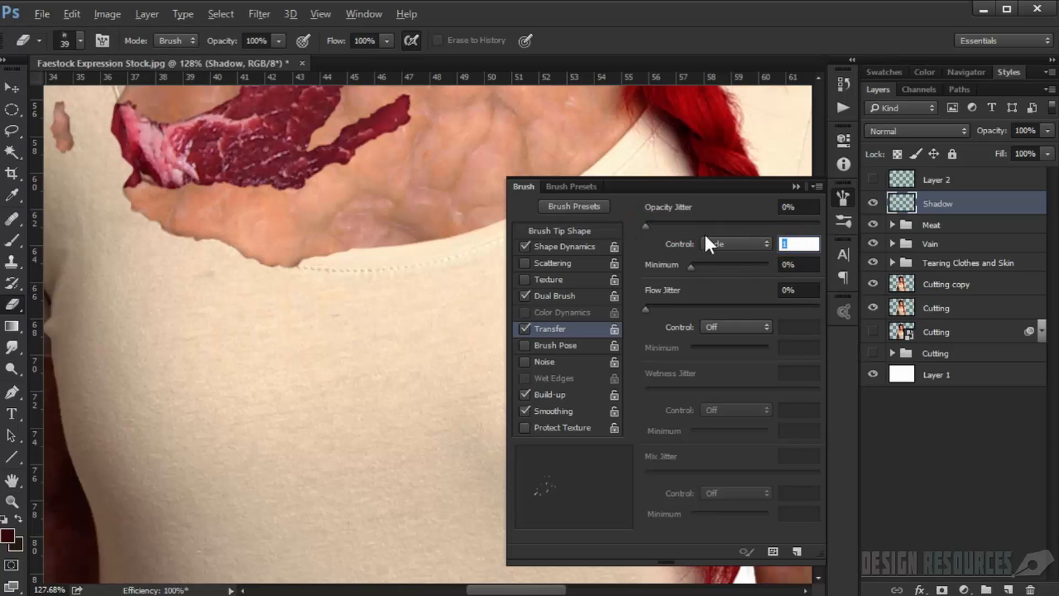
pyautogui.click(726, 238)
pyautogui.click(732, 257)
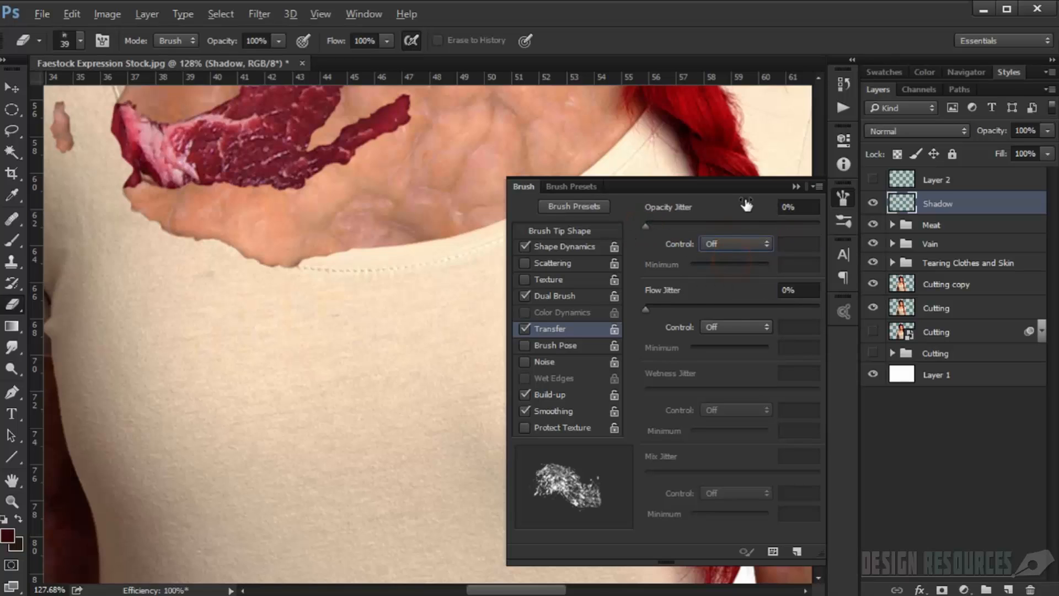
pyautogui.click(796, 186)
# - Enlarge the eraser's spatter tip to 119 px over the shirt's chest area
pyautogui.scroll(2, 468, 295)
pyautogui.moveTo(494, 327); pyautogui.dragTo(524, 331)
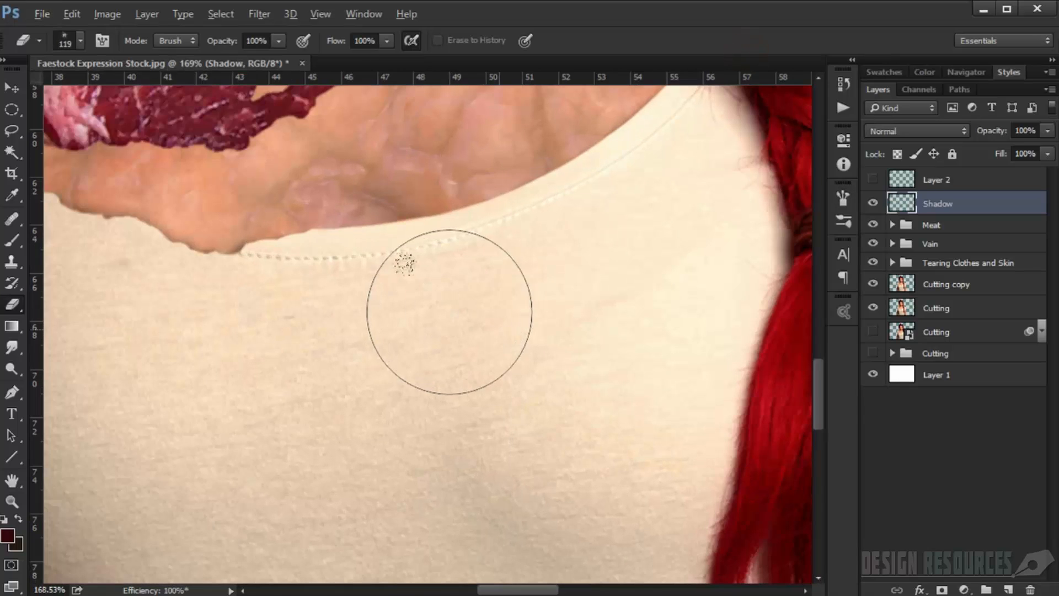
pyautogui.scroll(-3, 461, 328)
# - Switch to the Brush tool with its spatter tip at 126 px and set the foreground color to brown #735a44
pyautogui.click(12, 239)
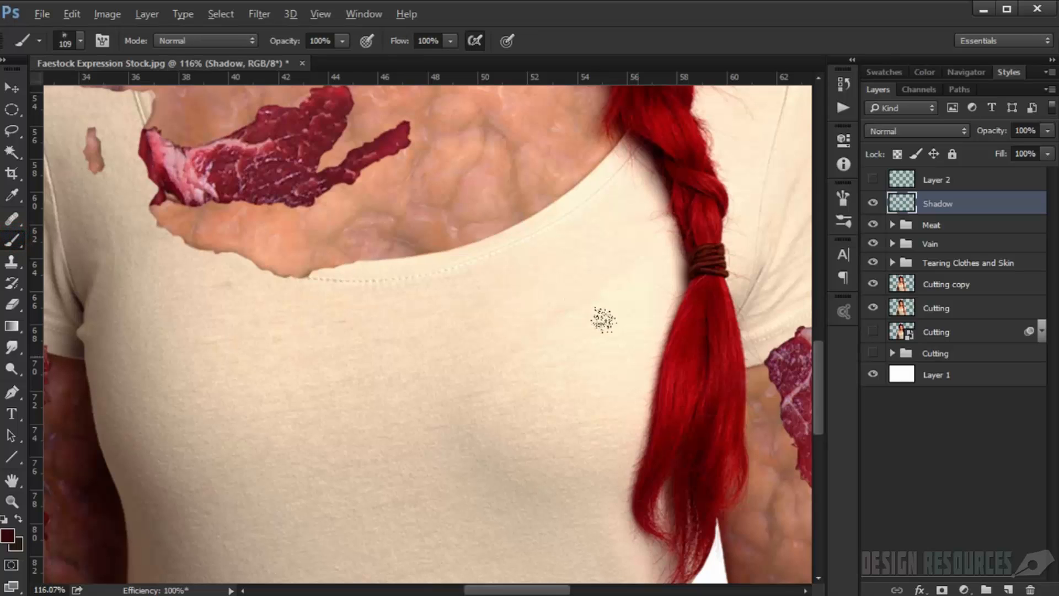
pyautogui.moveTo(602, 319)
pyautogui.mouseDown()
pyautogui.moveTo(608, 359)
pyautogui.moveTo(662, 360)
pyautogui.mouseUp()
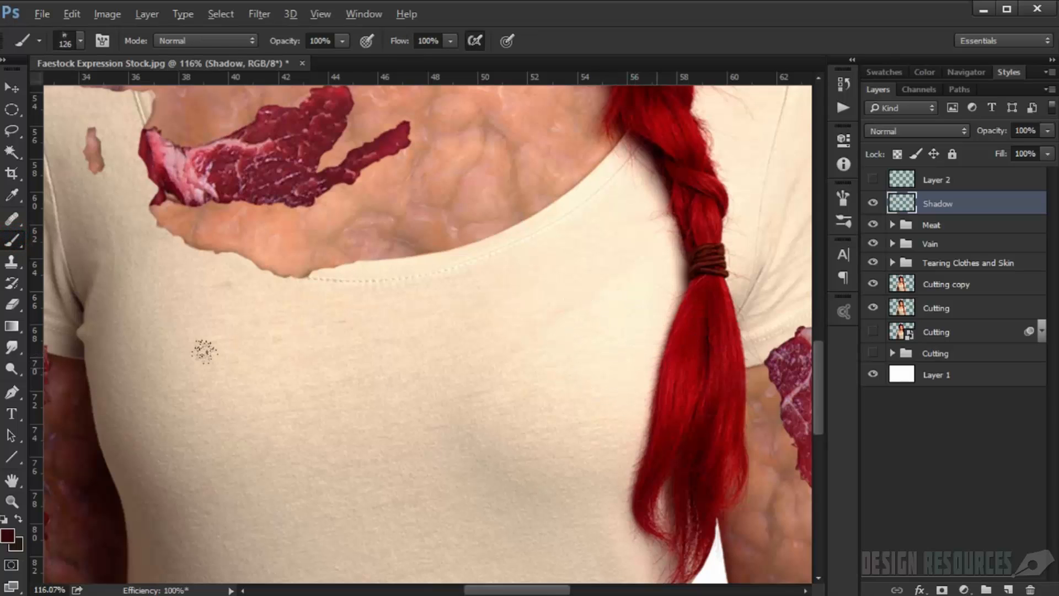
pyautogui.click(8, 534)
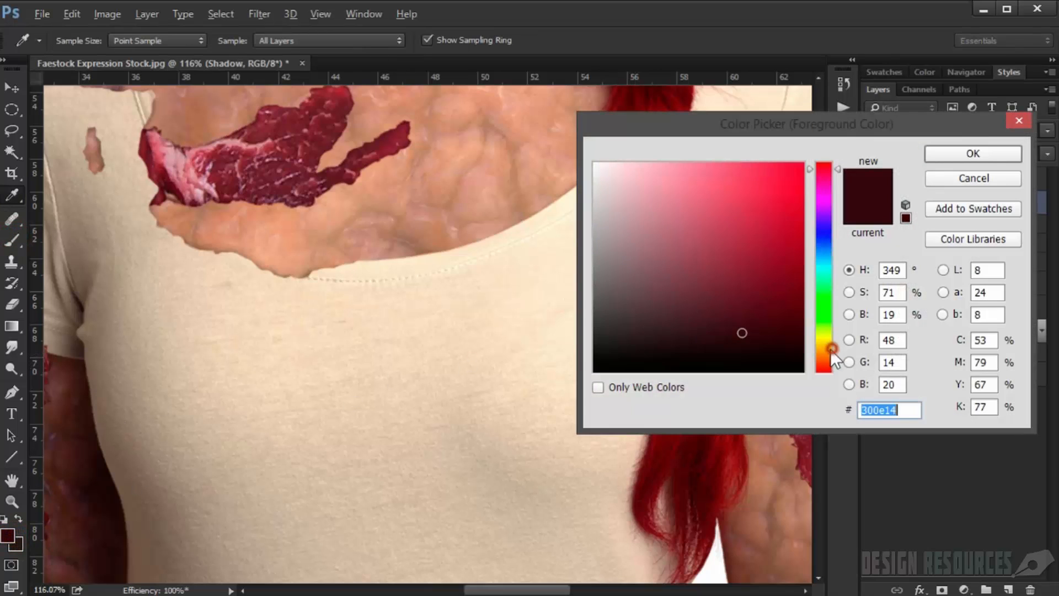
pyautogui.moveTo(833, 358)
pyautogui.mouseDown()
pyautogui.moveTo(828, 365)
pyautogui.moveTo(828, 351)
pyautogui.mouseUp()
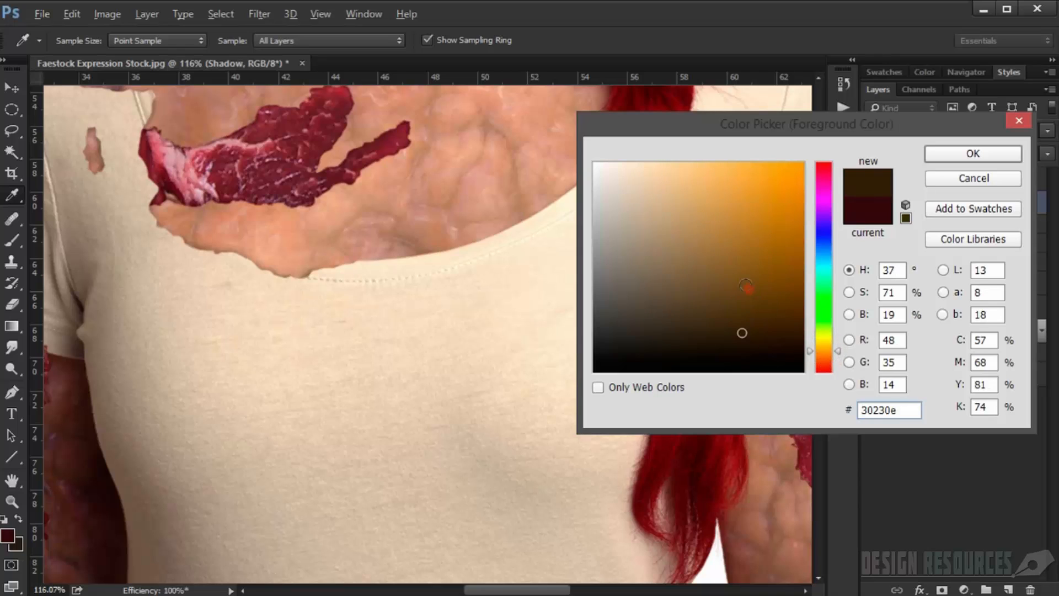
pyautogui.moveTo(745, 285); pyautogui.dragTo(696, 277)
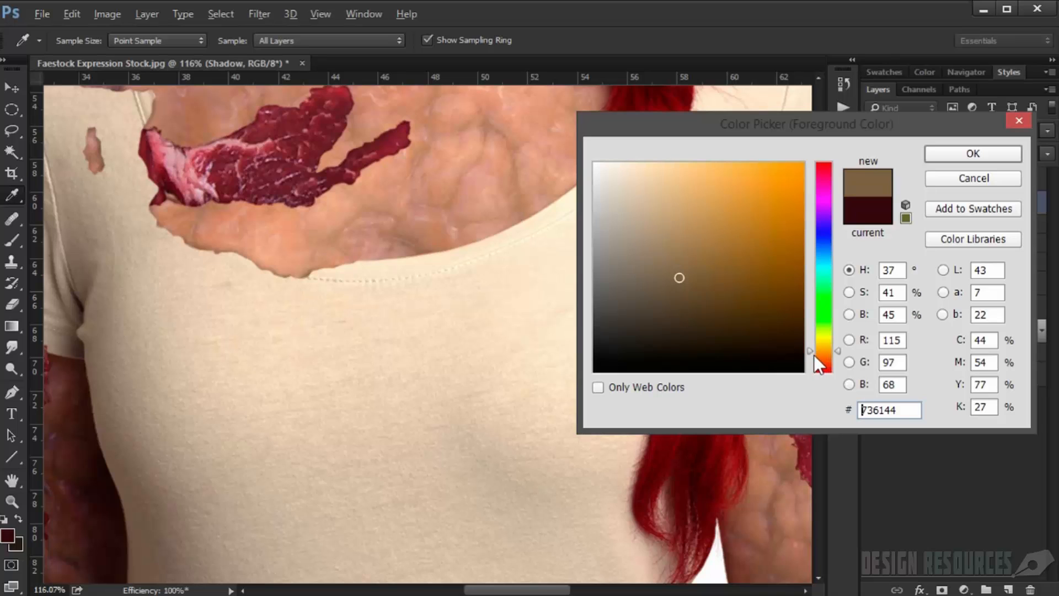
pyautogui.moveTo(813, 354); pyautogui.dragTo(809, 354)
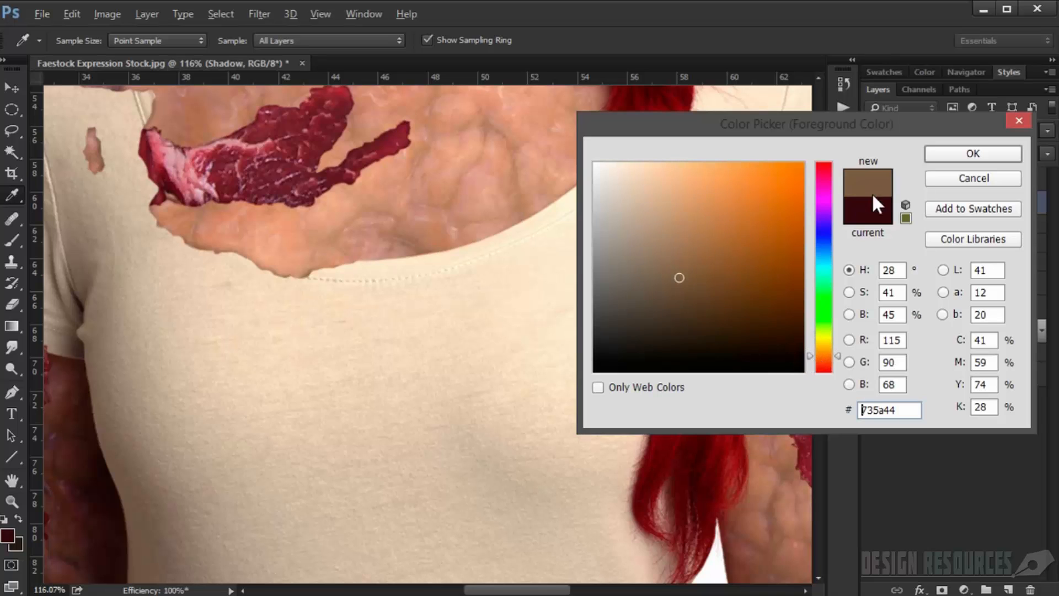
pyautogui.click(942, 154)
pyautogui.press('b')
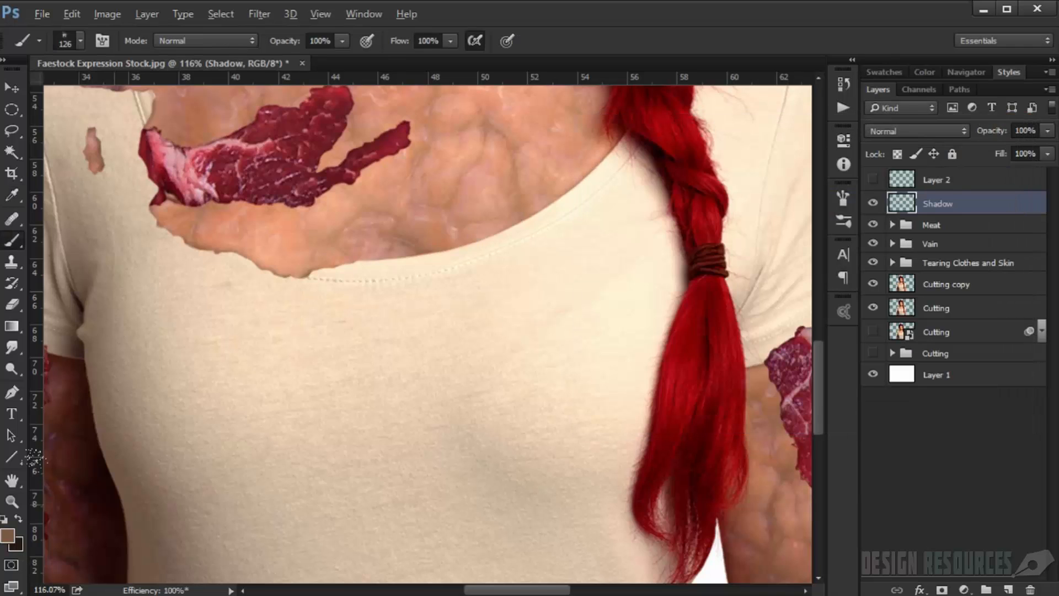
# - Set the background color to dark brown #3f2712, keeping the lighter brown as the foreground color
pyautogui.click(20, 516)
pyautogui.click(10, 535)
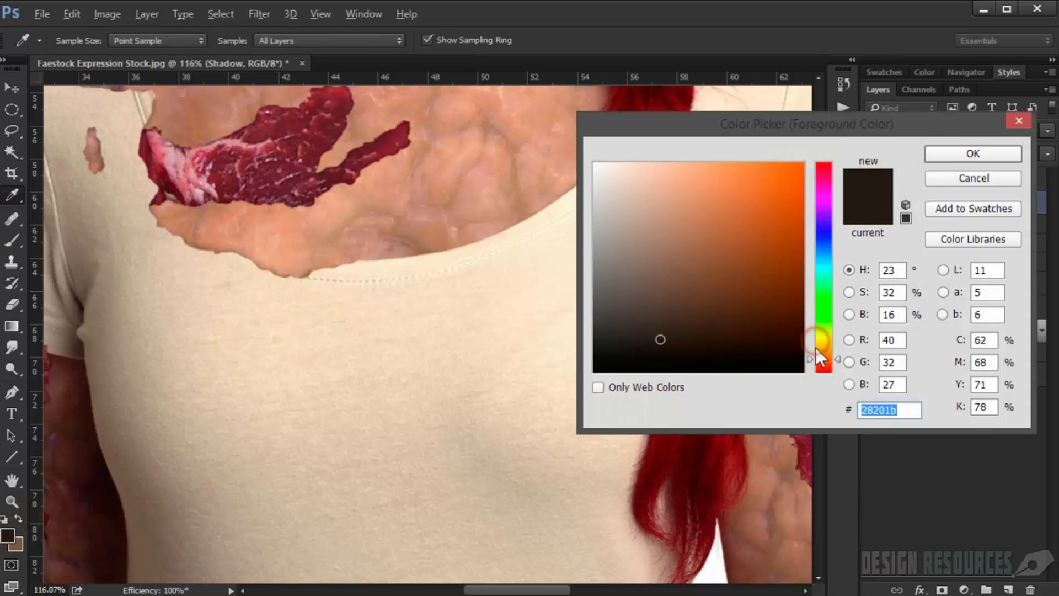
pyautogui.moveTo(816, 347); pyautogui.dragTo(823, 356)
pyautogui.click(776, 322)
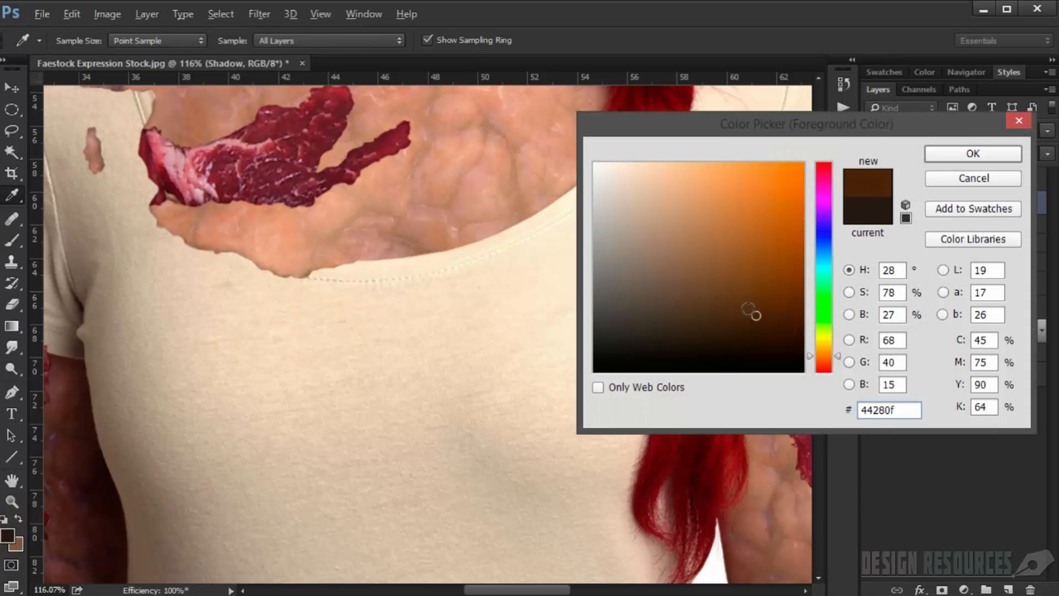
pyautogui.moveTo(747, 310); pyautogui.dragTo(743, 307)
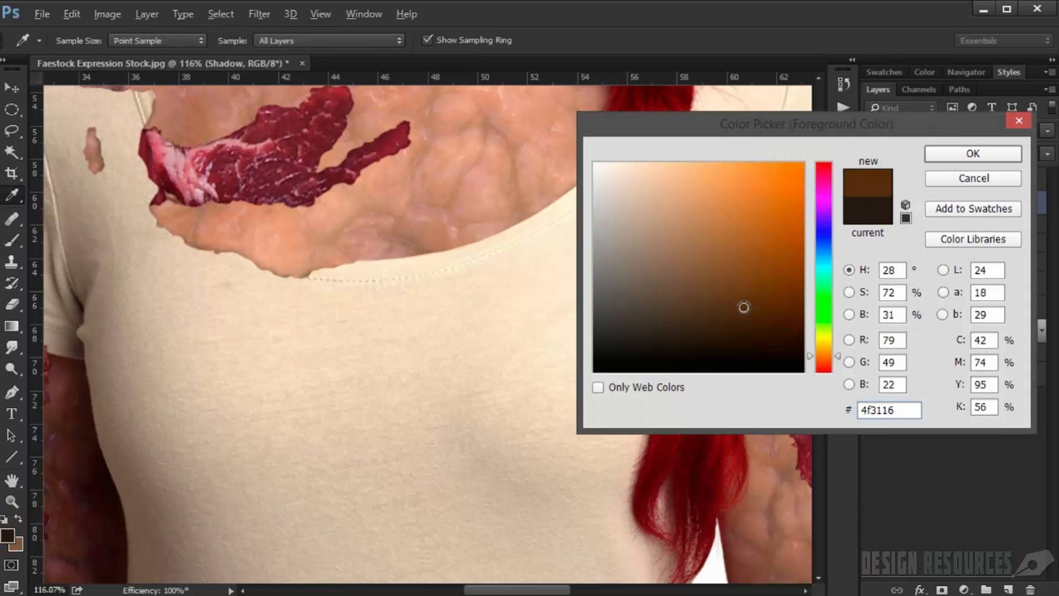
pyautogui.click(957, 159)
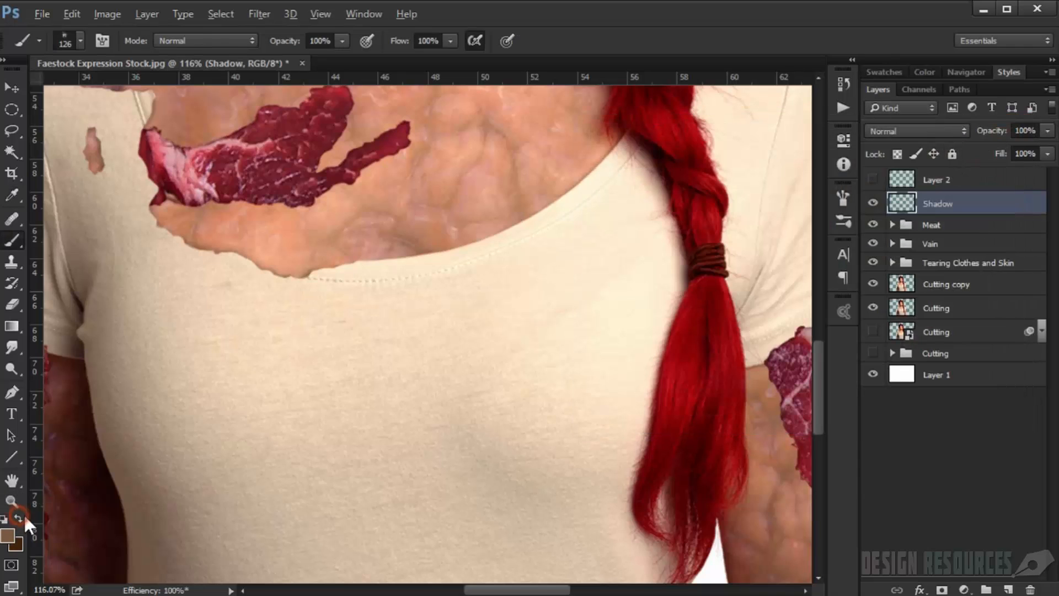
# - Add a new layer named Dirt above the Shadow layer and set its blend mode to Multiply
pyautogui.click(1009, 589)
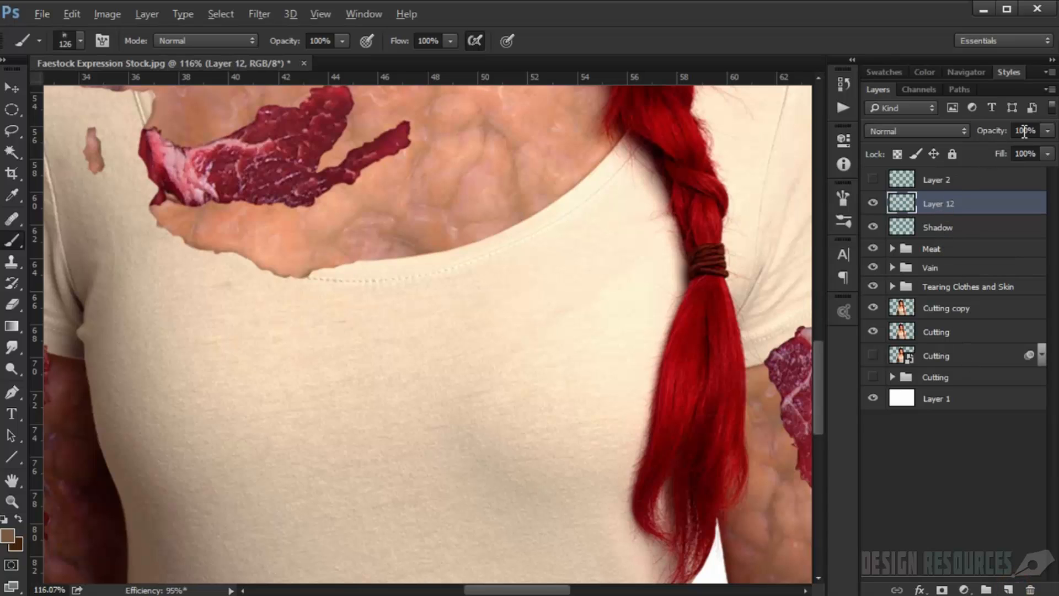
pyautogui.click(902, 131)
pyautogui.click(930, 185)
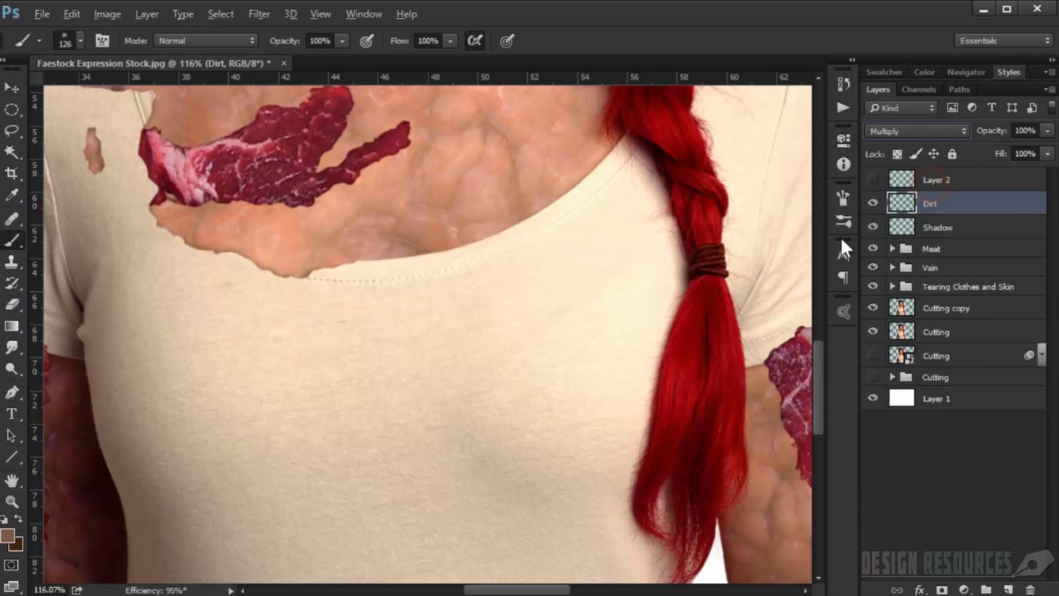
# - Try a spatter stroke on the middle of the shirt, undo it and adjust the brush size
pyautogui.moveTo(571, 356); pyautogui.dragTo(528, 322)
pyautogui.moveTo(422, 433)
pyautogui.mouseDown()
pyautogui.moveTo(444, 457)
pyautogui.moveTo(433, 352)
pyautogui.mouseUp()
pyautogui.hotkey('ctrl', 'z')
pyautogui.scroll(-3, 443, 337)
pyautogui.keyDown('alt'); pyautogui.rightClick(400, 395); pyautogui.keyUp('alt')
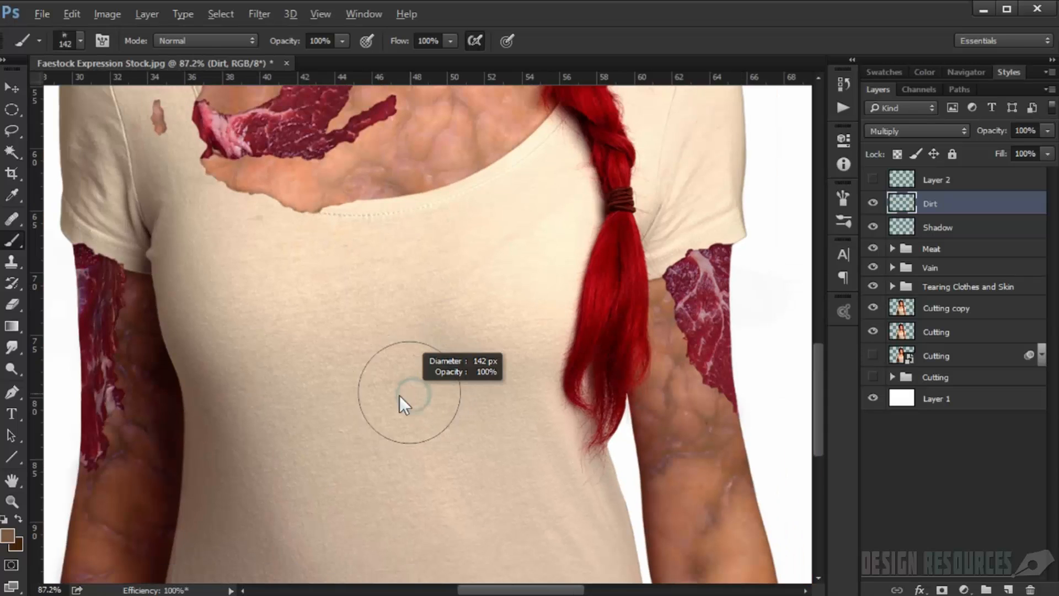
pyautogui.click(447, 443)
# - Try 96 px brown spatter strokes along the shirt's hem and up its side to the armpit, and undo them
pyautogui.moveTo(441, 397); pyautogui.dragTo(436, 316)
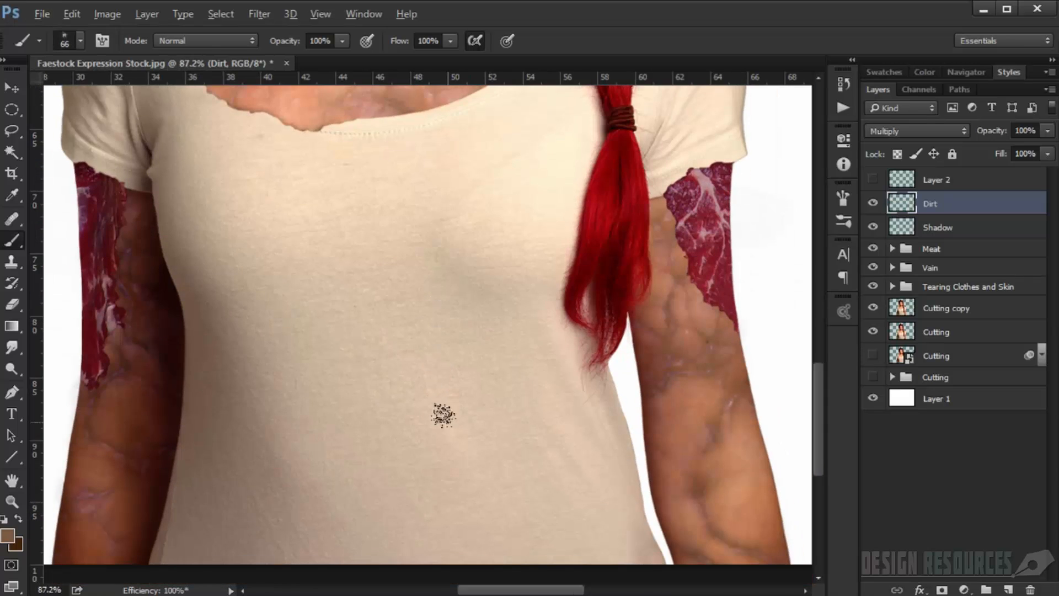
pyautogui.keyDown('alt'); pyautogui.rightClick(464, 427); pyautogui.keyUp('alt')
pyautogui.moveTo(469, 439)
pyautogui.mouseDown()
pyautogui.moveTo(566, 535)
pyautogui.moveTo(572, 514)
pyautogui.moveTo(578, 541)
pyautogui.moveTo(578, 530)
pyautogui.moveTo(599, 555)
pyautogui.moveTo(613, 553)
pyautogui.moveTo(464, 477)
pyautogui.moveTo(427, 518)
pyautogui.moveTo(325, 497)
pyautogui.moveTo(278, 523)
pyautogui.moveTo(190, 538)
pyautogui.moveTo(211, 419)
pyautogui.moveTo(165, 196)
pyautogui.mouseUp()
pyautogui.moveTo(160, 145)
pyautogui.mouseDown()
pyautogui.moveTo(145, 112)
pyautogui.moveTo(144, 137)
pyautogui.moveTo(202, 213)
pyautogui.mouseUp()
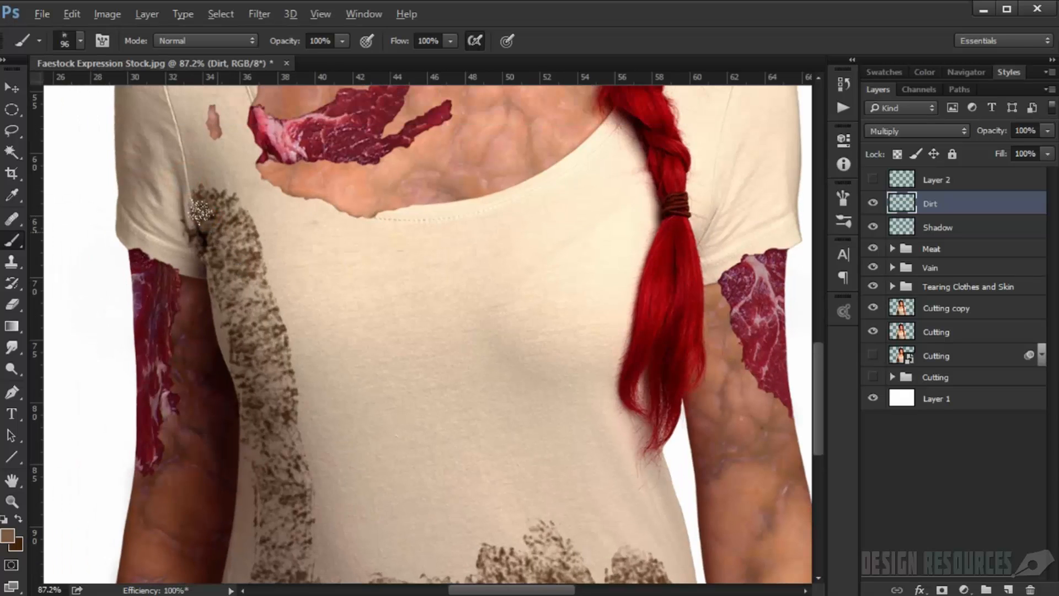
pyautogui.scroll(-3, 224, 248)
pyautogui.scroll(-1, 224, 248)
pyautogui.hotkey('ctrl', 'z')
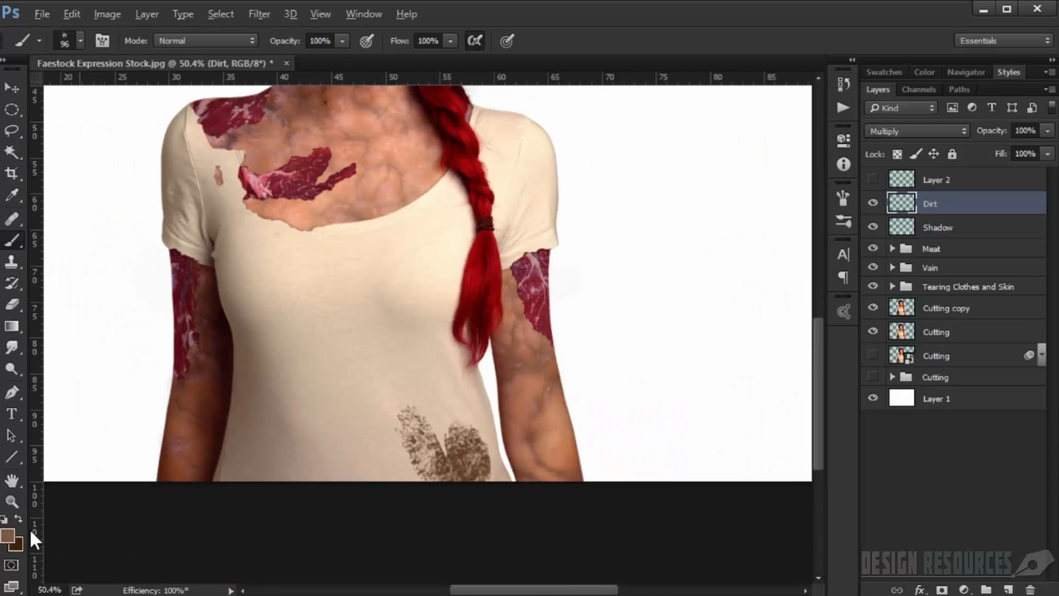
pyautogui.hotkey('ctrl', 'alt', 'z')
# - Set the foreground color to olive brown #856d2b and test it with one stroke at the shirt's hem, undoing the stroke
pyautogui.click(8, 533)
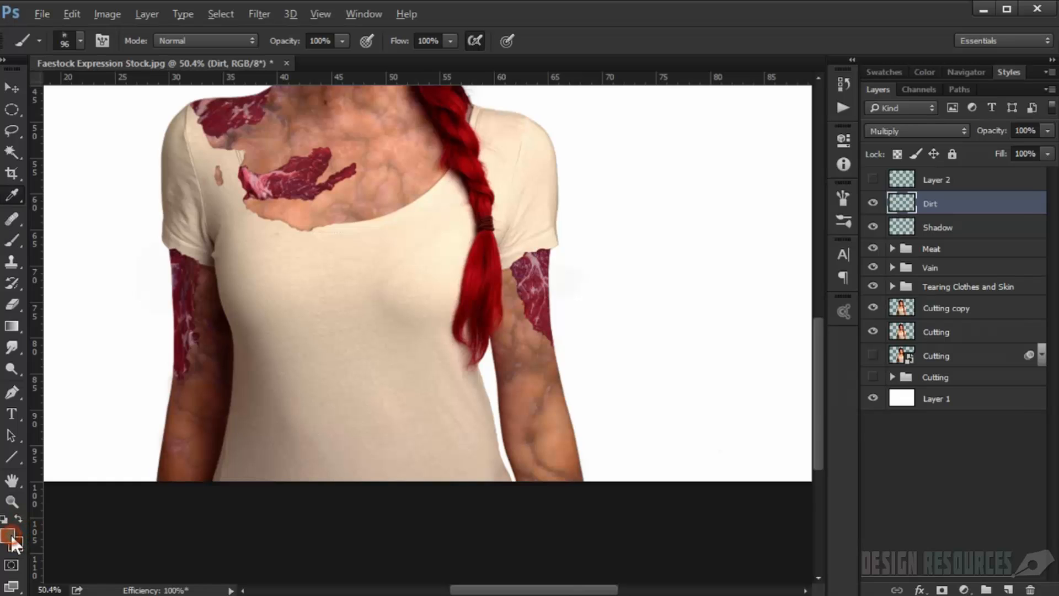
pyautogui.moveTo(678, 276); pyautogui.dragTo(713, 237)
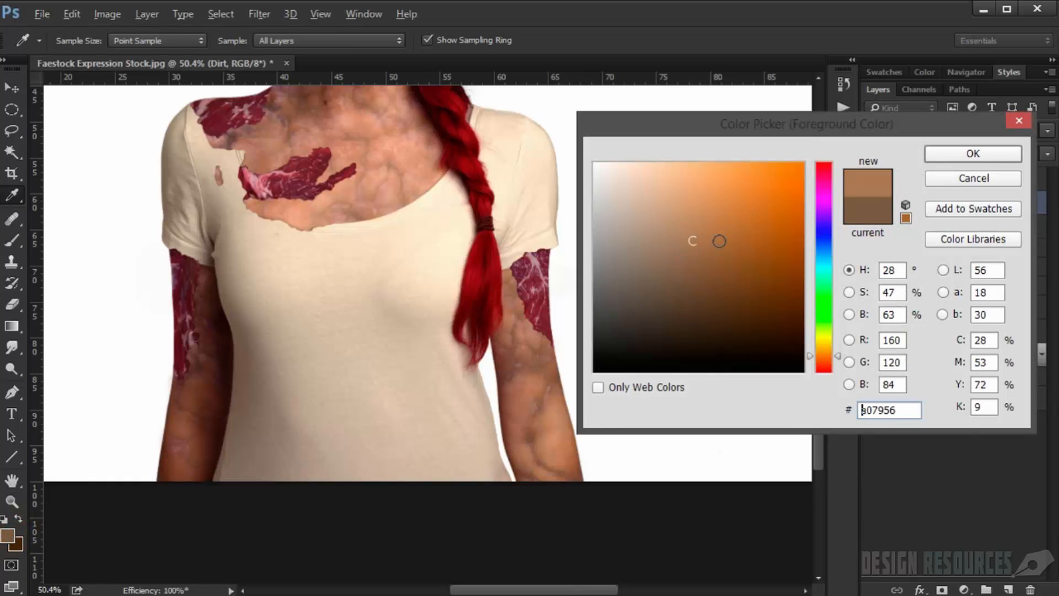
pyautogui.moveTo(692, 240); pyautogui.dragTo(753, 248)
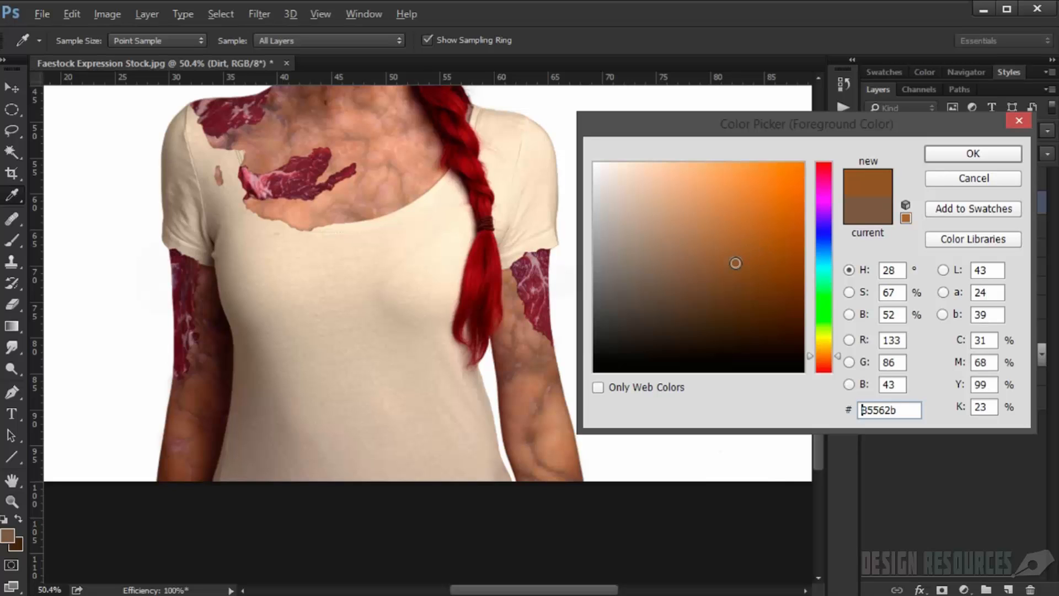
pyautogui.moveTo(824, 355); pyautogui.dragTo(825, 346)
pyautogui.click(957, 159)
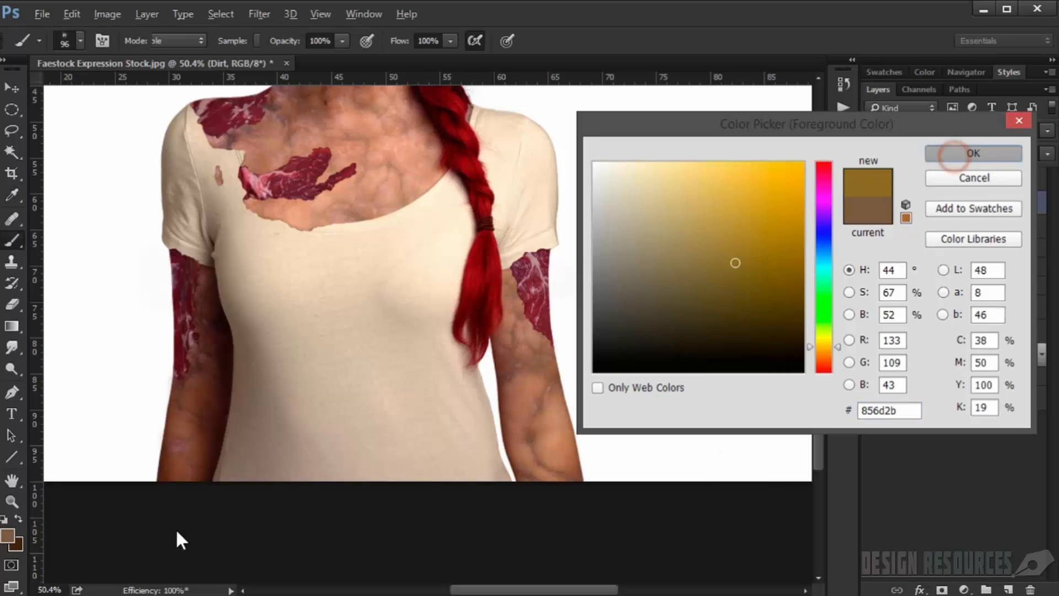
pyautogui.moveTo(285, 452); pyautogui.dragTo(350, 465)
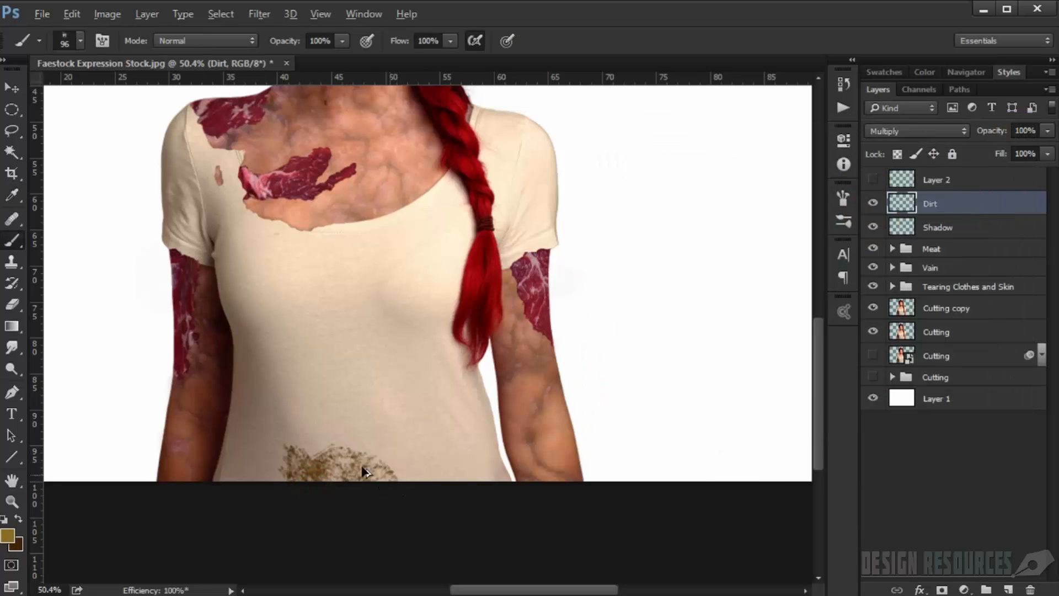
pyautogui.hotkey('ctrl', 'z')
# - Set the background color to dark reddish brown #451703 and test the color mix near the hem, undoing the stroke
pyautogui.click(15, 545)
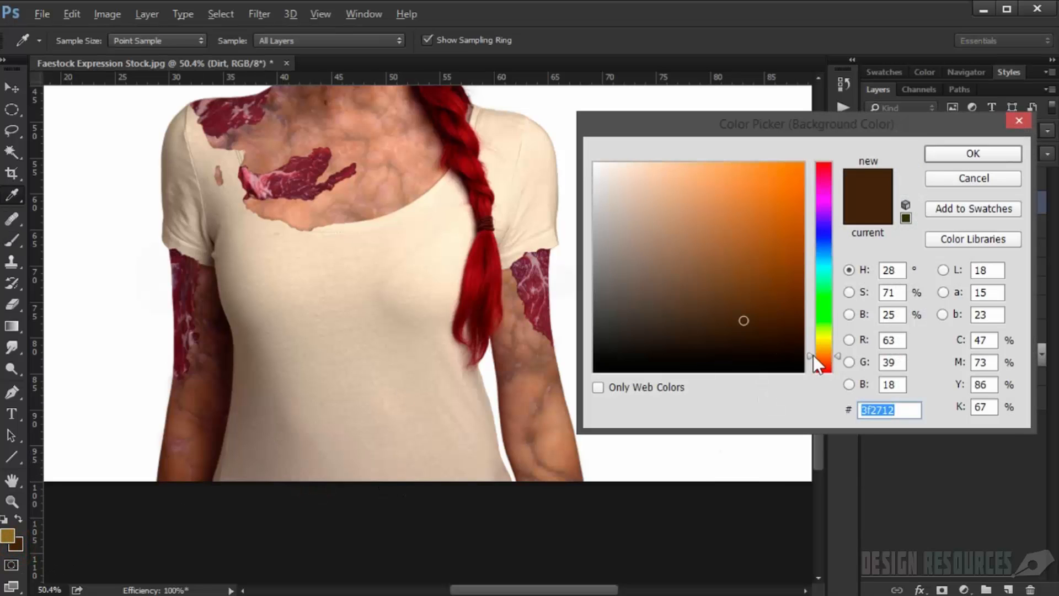
pyautogui.moveTo(813, 355); pyautogui.dragTo(811, 361)
pyautogui.click(795, 316)
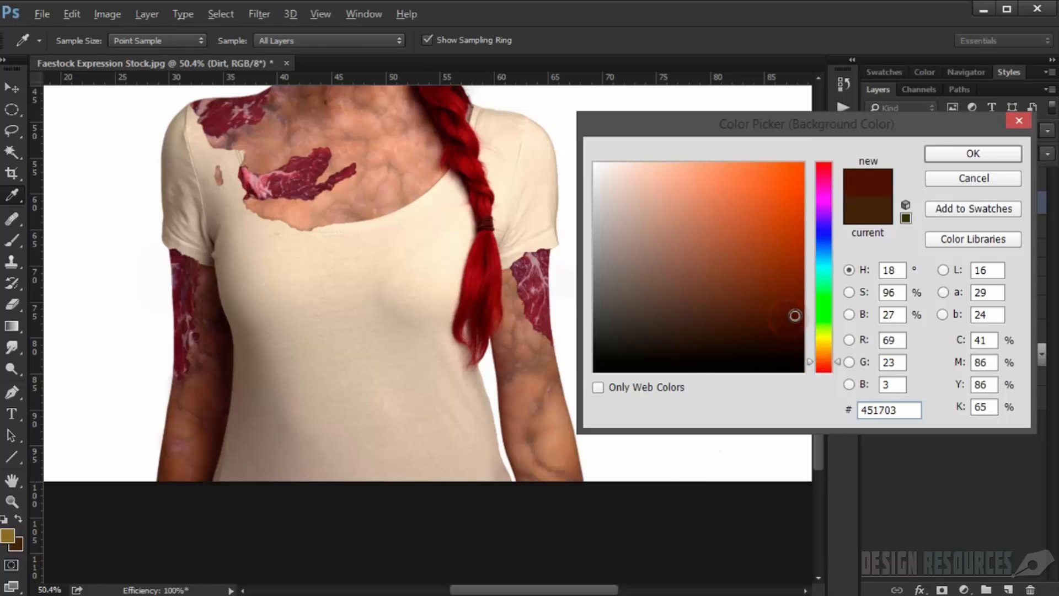
pyautogui.click(980, 158)
pyautogui.click(408, 461)
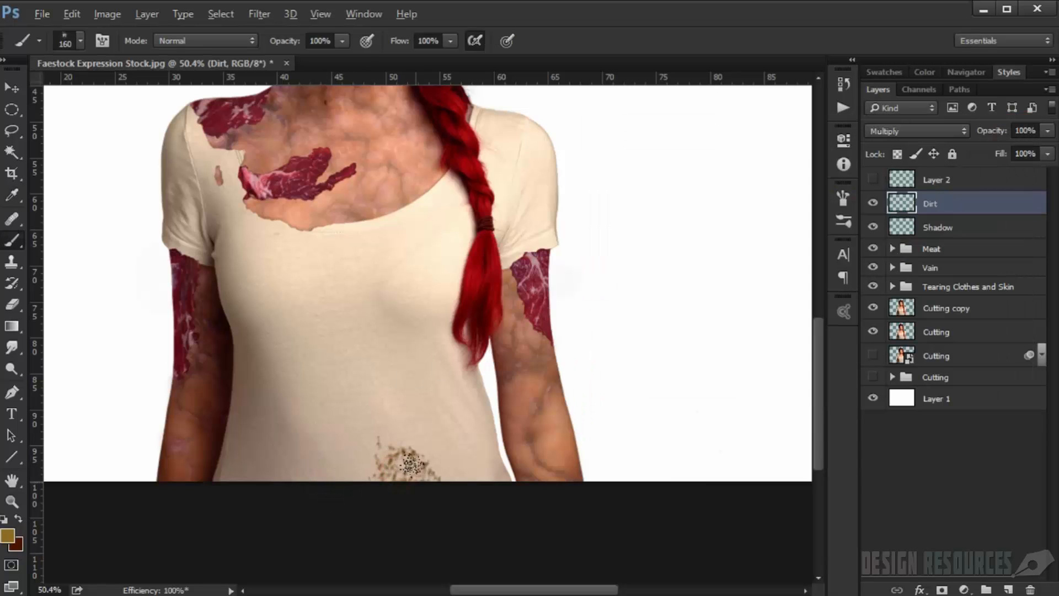
pyautogui.hotkey('ctrl', 'z')
# - Paint mottled dirt over the shirt's hem, sides and chest on the Dirt layer with a large spatter brush
pyautogui.scroll(3, 399, 458)
pyautogui.moveTo(440, 482)
pyautogui.mouseDown()
pyautogui.moveTo(465, 469)
pyautogui.moveTo(394, 460)
pyautogui.moveTo(350, 477)
pyautogui.moveTo(341, 466)
pyautogui.moveTo(243, 476)
pyautogui.moveTo(201, 456)
pyautogui.moveTo(199, 314)
pyautogui.moveTo(192, 463)
pyautogui.moveTo(162, 457)
pyautogui.mouseUp()
pyautogui.moveTo(201, 342)
pyautogui.mouseDown()
pyautogui.moveTo(191, 247)
pyautogui.moveTo(177, 247)
pyautogui.moveTo(280, 230)
pyautogui.moveTo(401, 181)
pyautogui.moveTo(415, 203)
pyautogui.moveTo(402, 315)
pyautogui.moveTo(441, 434)
pyautogui.moveTo(428, 399)
pyautogui.moveTo(430, 319)
pyautogui.moveTo(486, 456)
pyautogui.moveTo(357, 327)
pyautogui.moveTo(345, 297)
pyautogui.moveTo(289, 265)
pyautogui.moveTo(286, 242)
pyautogui.moveTo(431, 157)
pyautogui.moveTo(363, 194)
pyautogui.moveTo(252, 199)
pyautogui.moveTo(179, 170)
pyautogui.moveTo(185, 220)
pyautogui.mouseUp()
# - Reduce the spatter brush to 75 px and paint dirt over the sleeve beside the dirty chest area, down to its torn edge
pyautogui.scroll(2, 211, 232)
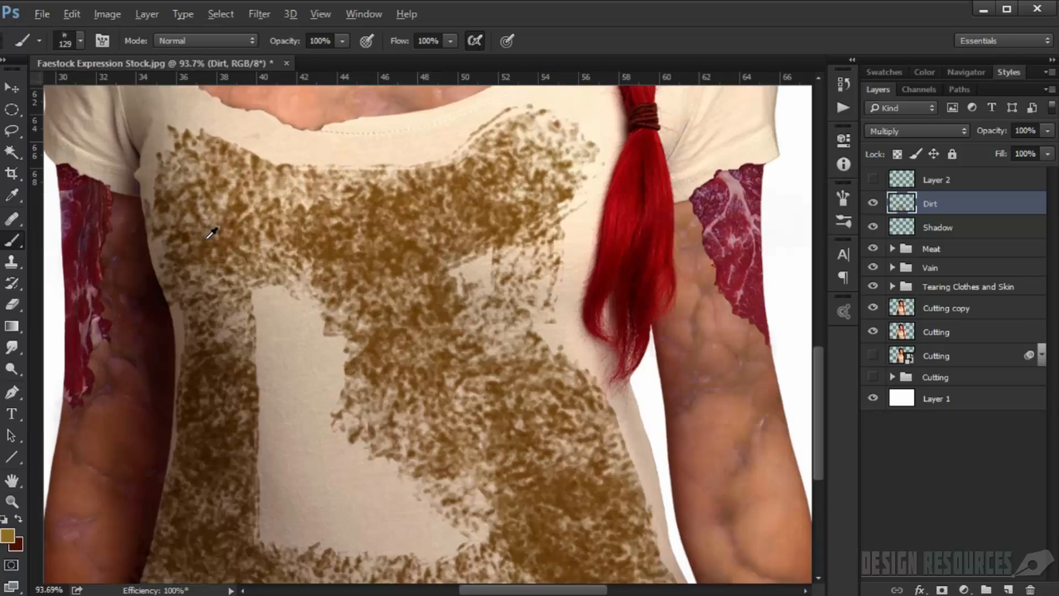
pyautogui.scroll(1, 212, 233)
pyautogui.moveTo(197, 257)
pyautogui.mouseDown()
pyautogui.moveTo(304, 402)
pyautogui.moveTo(318, 448)
pyautogui.mouseUp()
pyautogui.keyDown('alt'); pyautogui.rightClick(286, 312); pyautogui.keyUp('alt')
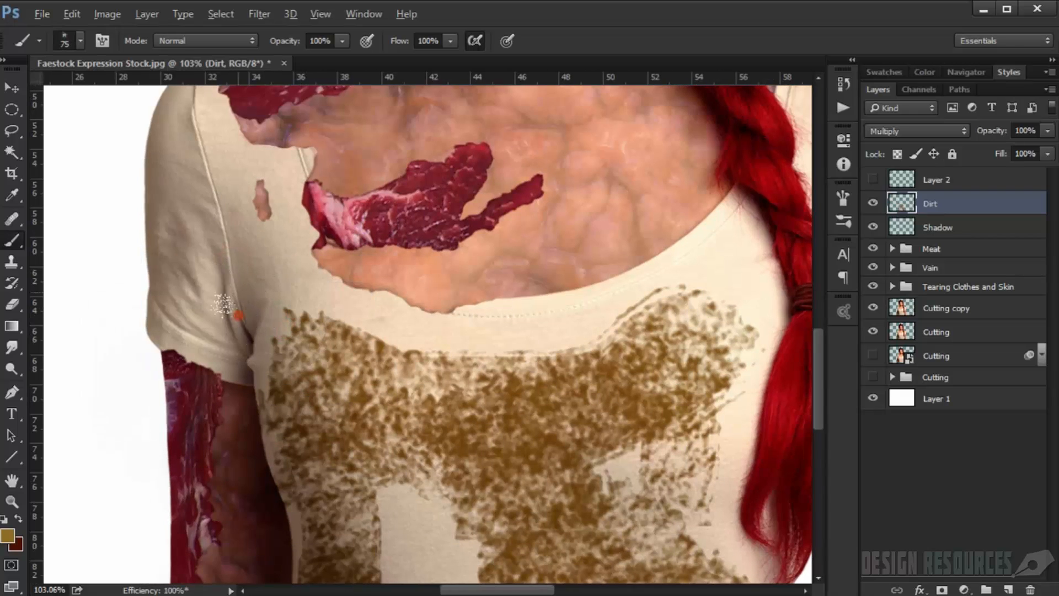
pyautogui.moveTo(223, 304)
pyautogui.mouseDown()
pyautogui.moveTo(234, 345)
pyautogui.moveTo(226, 251)
pyautogui.moveTo(193, 287)
pyautogui.moveTo(202, 308)
pyautogui.mouseUp()
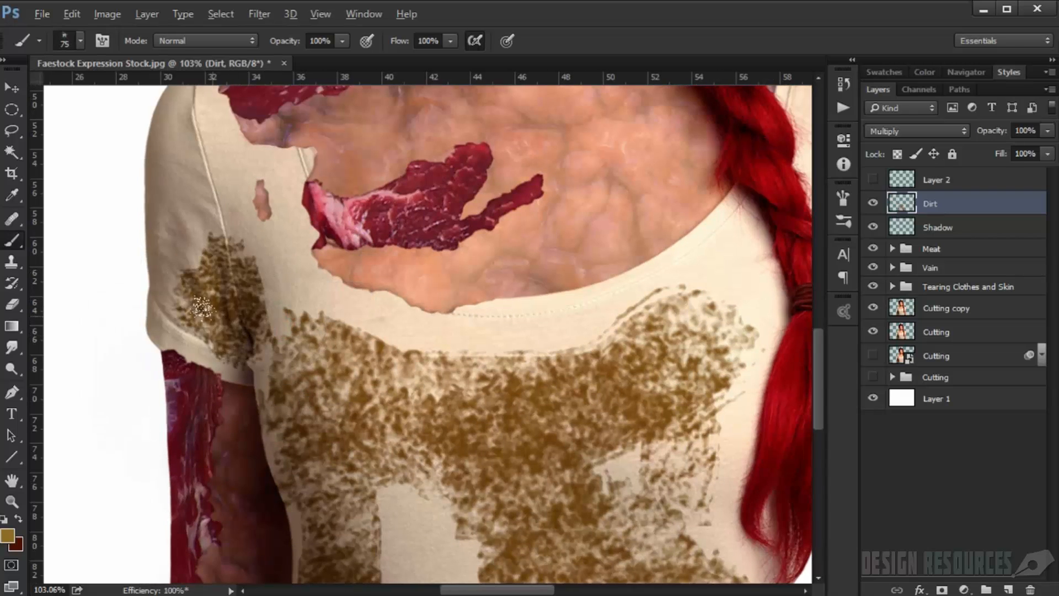
pyautogui.moveTo(217, 238)
pyautogui.mouseDown()
pyautogui.moveTo(194, 220)
pyautogui.moveTo(167, 312)
pyautogui.moveTo(262, 340)
pyautogui.moveTo(314, 325)
pyautogui.moveTo(357, 350)
pyautogui.moveTo(302, 430)
pyautogui.moveTo(281, 430)
pyautogui.moveTo(300, 514)
pyautogui.mouseUp()
# - Cover the bare patch in the middle of the shirt with more spatter strokes, varying the brush size between strokes
pyautogui.moveTo(319, 458); pyautogui.dragTo(327, 390)
pyautogui.moveTo(341, 441); pyautogui.dragTo(356, 339)
pyautogui.moveTo(375, 476); pyautogui.dragTo(370, 374)
pyautogui.moveTo(383, 410)
pyautogui.keyDown('alt'); pyautogui.mouseDown()
pyautogui.moveTo(439, 430)
pyautogui.moveTo(423, 433)
pyautogui.mouseUp(); pyautogui.keyUp('alt')
pyautogui.moveTo(434, 458)
pyautogui.mouseDown()
pyautogui.moveTo(539, 402)
pyautogui.moveTo(576, 419)
pyautogui.moveTo(493, 345)
pyautogui.mouseUp()
pyautogui.keyDown('alt'); pyautogui.moveTo(493, 346); pyautogui.dragTo(408, 333); pyautogui.keyUp('alt')
pyautogui.moveTo(400, 245)
pyautogui.mouseDown()
pyautogui.moveTo(413, 224)
pyautogui.moveTo(442, 303)
pyautogui.moveTo(425, 366)
pyautogui.moveTo(481, 472)
pyautogui.moveTo(420, 440)
pyautogui.moveTo(400, 460)
pyautogui.moveTo(600, 472)
pyautogui.moveTo(534, 401)
pyautogui.moveTo(643, 505)
pyautogui.moveTo(629, 463)
pyautogui.mouseUp()
pyautogui.scroll(-6, 609, 468)
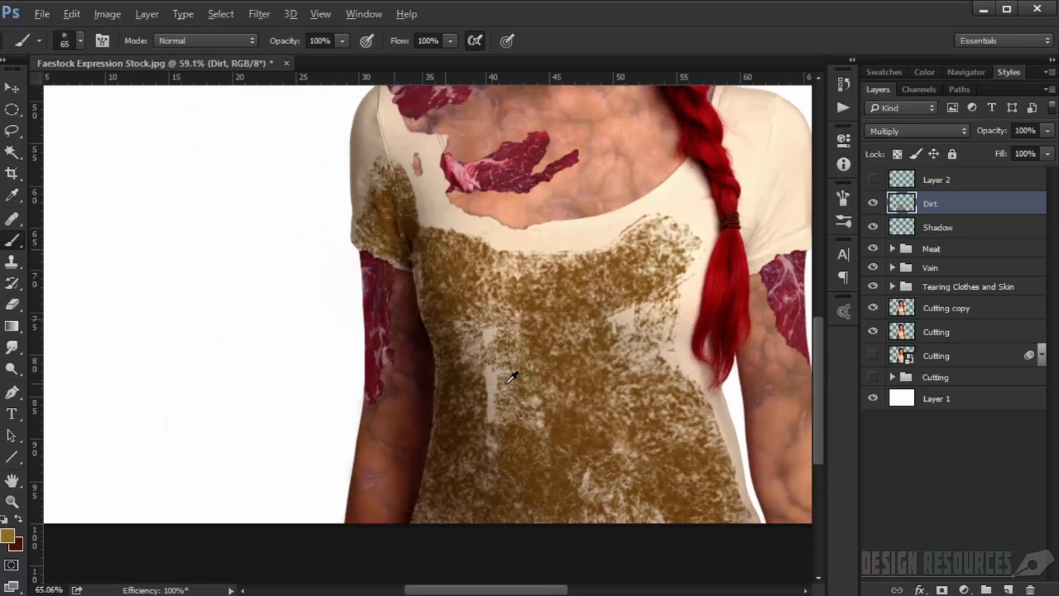
# - Fill the remaining light spots on the shirt's front with dirt strokes from the 65 px spatter brush
pyautogui.scroll(2, 510, 372)
pyautogui.rightClick(505, 371)
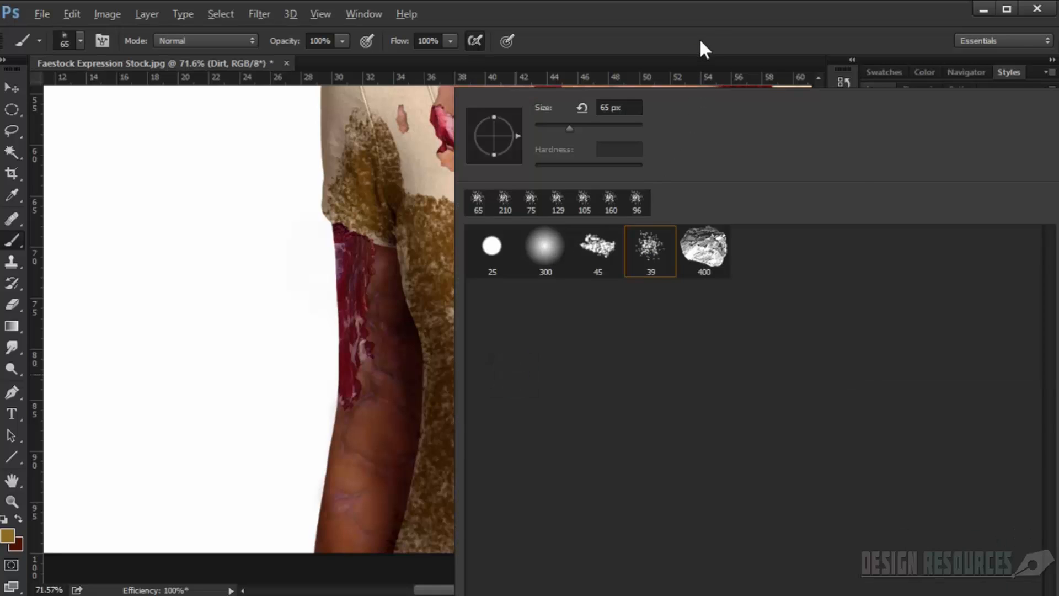
pyautogui.click(699, 38)
pyautogui.moveTo(510, 380)
pyautogui.mouseDown()
pyautogui.moveTo(481, 367)
pyautogui.moveTo(475, 472)
pyautogui.moveTo(438, 556)
pyautogui.mouseUp()
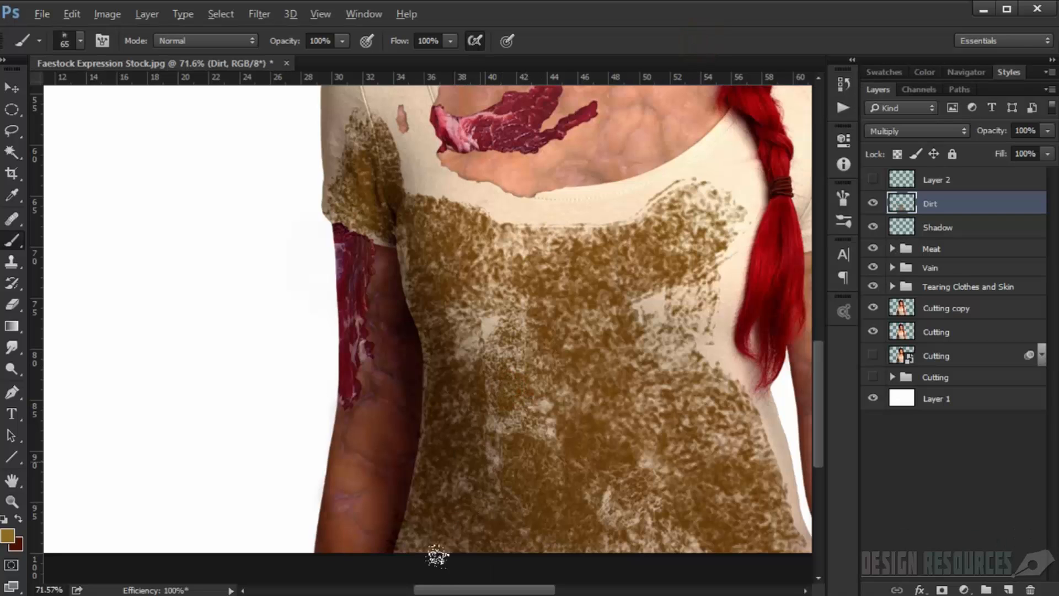
pyautogui.scroll(-2, 561, 496)
pyautogui.scroll(2, 563, 388)
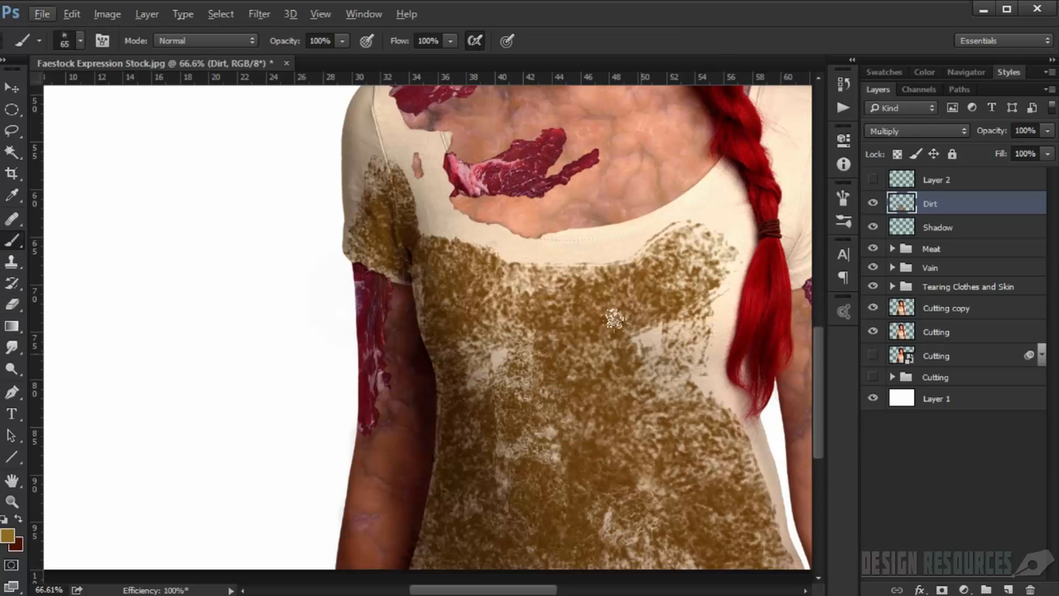
pyautogui.scroll(2, 505, 369)
pyautogui.rightClick(516, 363)
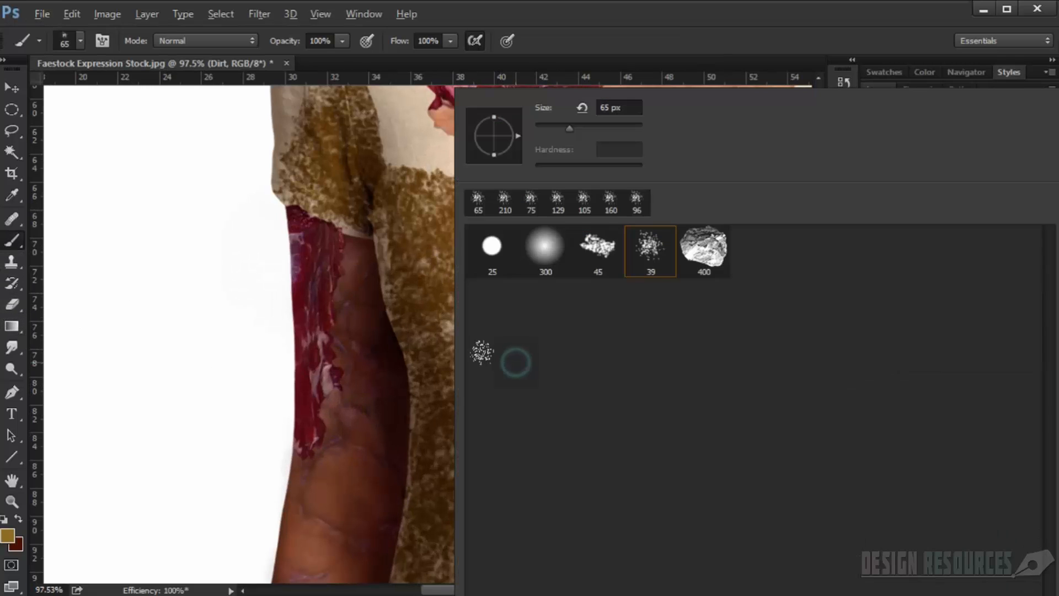
pyautogui.click(778, 4)
pyautogui.moveTo(494, 334)
pyautogui.mouseDown()
pyautogui.moveTo(489, 502)
pyautogui.moveTo(455, 559)
pyautogui.mouseUp()
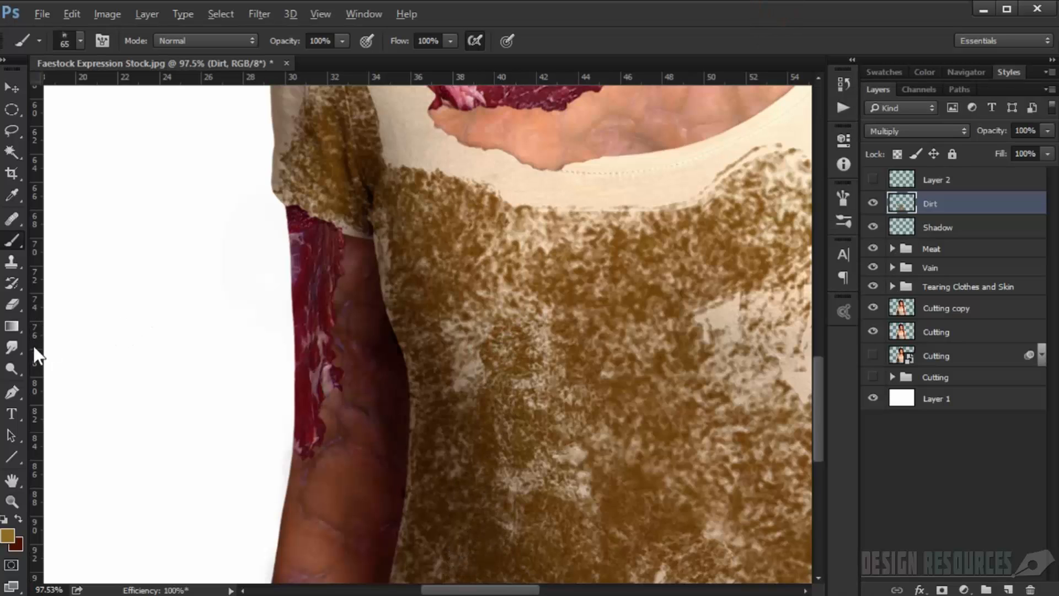
# - Partly erase the dirt across the shirt's front with a 112 px spatter eraser at 72% opacity and 75% flow
pyautogui.click(12, 304)
pyautogui.moveTo(599, 378)
pyautogui.mouseDown()
pyautogui.moveTo(401, 326)
pyautogui.moveTo(425, 314)
pyautogui.moveTo(473, 352)
pyautogui.moveTo(534, 283)
pyautogui.mouseUp()
pyautogui.keyDown('alt'); pyautogui.rightClick(403, 327); pyautogui.keyUp('alt')
pyautogui.keyDown('alt'); pyautogui.rightClick(537, 279); pyautogui.keyUp('alt')
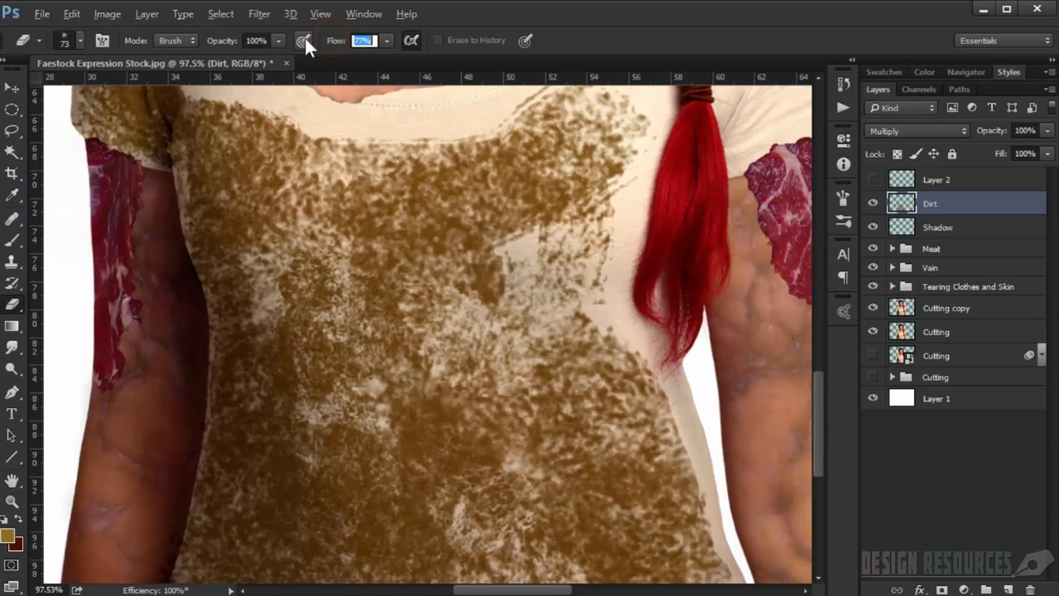
pyautogui.keyDown('alt'); pyautogui.rightClick(441, 336); pyautogui.keyUp('alt')
pyautogui.moveTo(541, 248)
pyautogui.mouseDown()
pyautogui.moveTo(529, 227)
pyautogui.moveTo(568, 128)
pyautogui.moveTo(401, 147)
pyautogui.moveTo(375, 168)
pyautogui.moveTo(245, 160)
pyautogui.moveTo(237, 138)
pyautogui.moveTo(184, 128)
pyautogui.moveTo(231, 311)
pyautogui.moveTo(348, 263)
pyautogui.moveTo(308, 264)
pyautogui.moveTo(350, 328)
pyautogui.moveTo(459, 331)
pyautogui.moveTo(536, 308)
pyautogui.moveTo(443, 252)
pyautogui.moveTo(433, 215)
pyautogui.moveTo(423, 219)
pyautogui.moveTo(515, 248)
pyautogui.moveTo(546, 404)
pyautogui.moveTo(611, 484)
pyautogui.moveTo(610, 409)
pyautogui.moveTo(623, 490)
pyautogui.moveTo(521, 510)
pyautogui.moveTo(537, 492)
pyautogui.moveTo(612, 536)
pyautogui.moveTo(653, 526)
pyautogui.moveTo(648, 426)
pyautogui.moveTo(611, 410)
pyautogui.moveTo(339, 422)
pyautogui.moveTo(423, 486)
pyautogui.moveTo(391, 516)
pyautogui.moveTo(301, 476)
pyautogui.moveTo(287, 432)
pyautogui.moveTo(215, 475)
pyautogui.moveTo(259, 536)
pyautogui.moveTo(237, 554)
pyautogui.mouseUp()
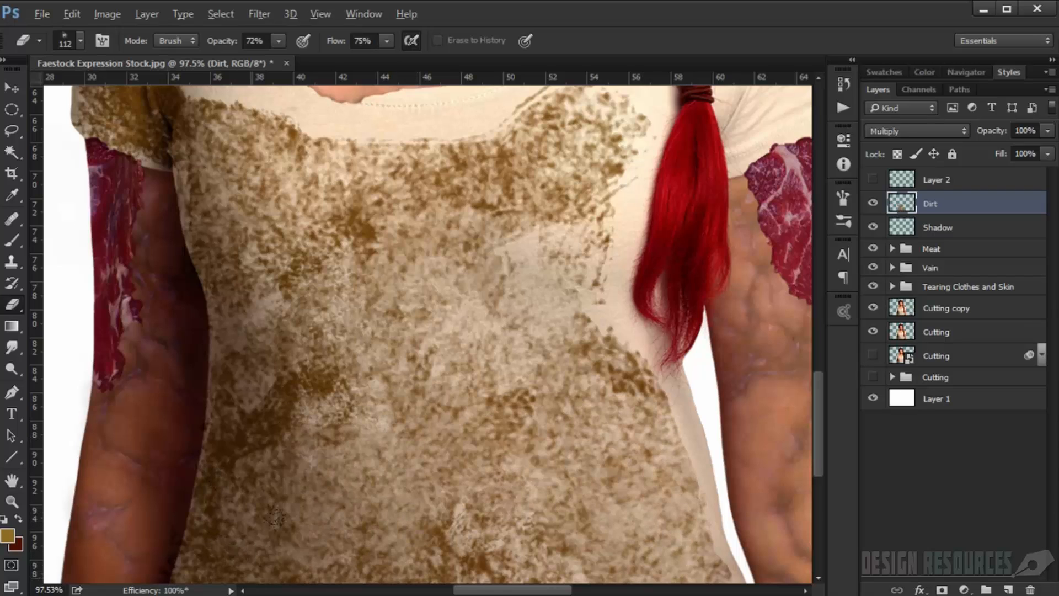
pyautogui.moveTo(274, 517); pyautogui.dragTo(240, 554)
pyautogui.moveTo(323, 406); pyautogui.dragTo(361, 430)
pyautogui.scroll(-6, 387, 457)
pyautogui.moveTo(529, 285)
pyautogui.mouseDown()
pyautogui.moveTo(470, 270)
pyautogui.moveTo(407, 275)
pyautogui.moveTo(286, 254)
pyautogui.mouseUp()
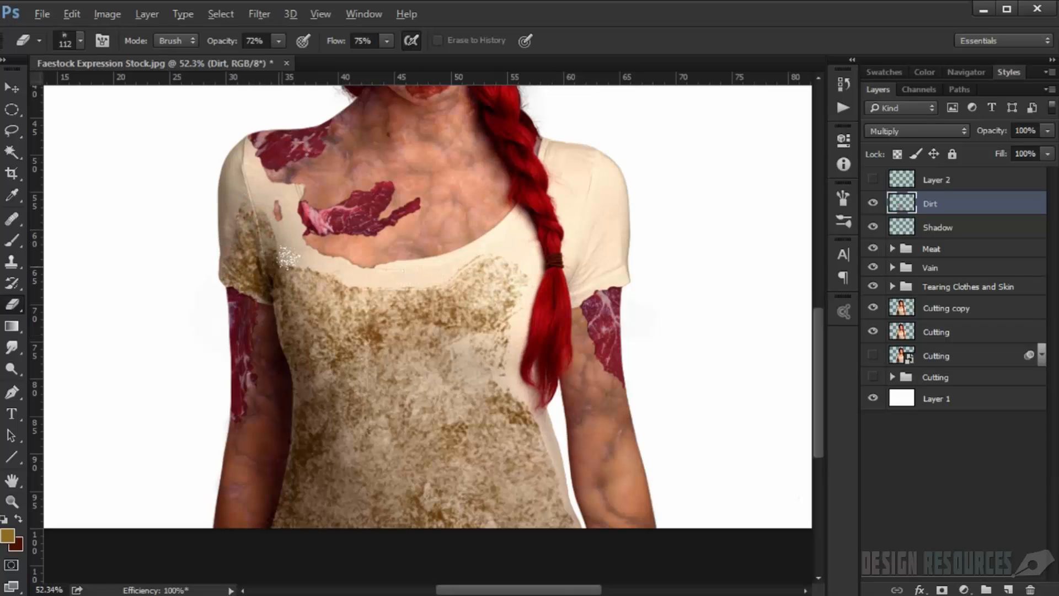
# - Lighten the dirt on the dirty sleeve and its armpit area with the spatter eraser
pyautogui.scroll(6, 256, 295)
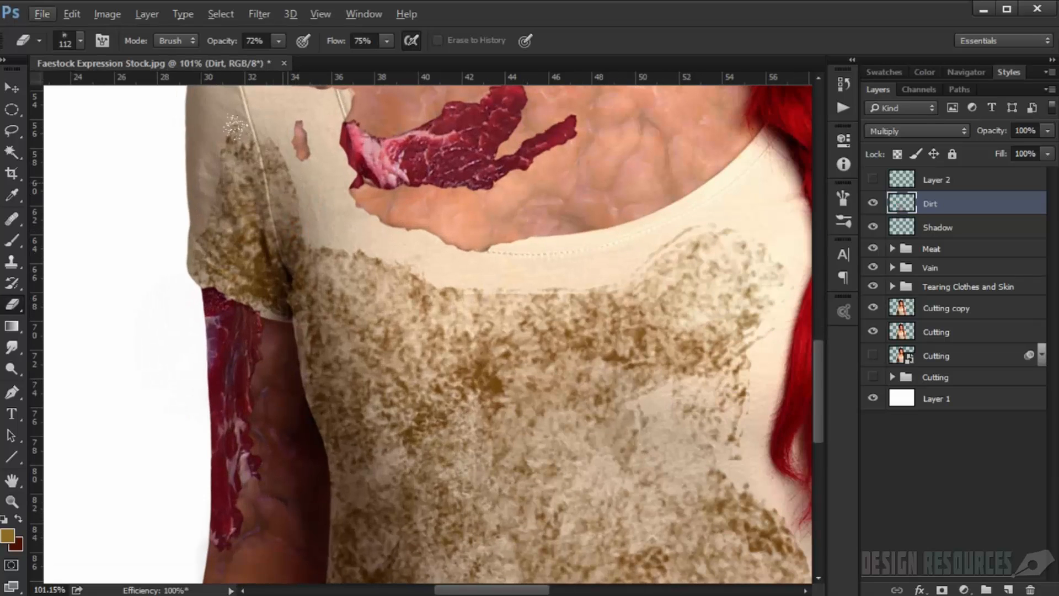
pyautogui.keyDown('alt'); pyautogui.rightClick(230, 168); pyautogui.keyUp('alt')
pyautogui.moveTo(247, 158)
pyautogui.mouseDown()
pyautogui.moveTo(272, 168)
pyautogui.moveTo(295, 226)
pyautogui.moveTo(221, 212)
pyautogui.moveTo(215, 237)
pyautogui.moveTo(190, 238)
pyautogui.mouseUp()
# - Paint fresh dirt over the same sleeve and the adjoining chest with the 65 px spatter brush
pyautogui.click(12, 239)
pyautogui.scroll(2, 258, 200)
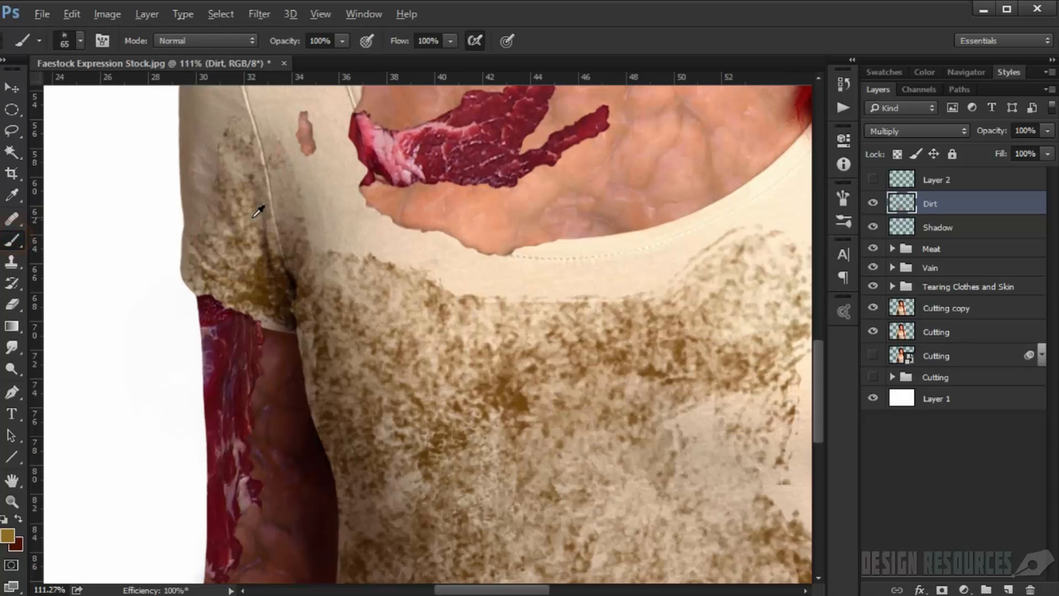
pyautogui.click(289, 243)
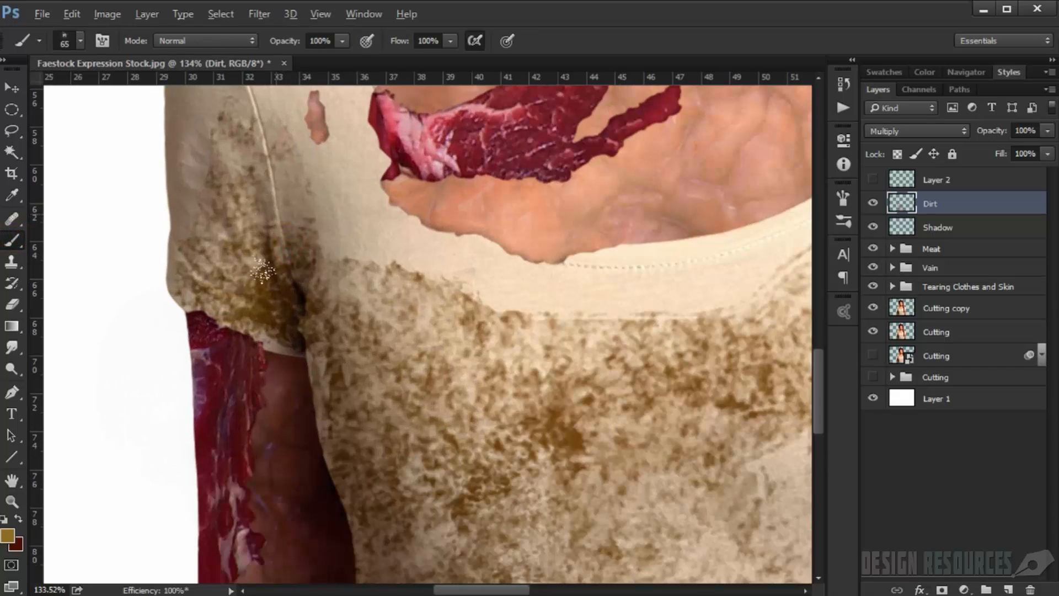
pyautogui.moveTo(262, 271)
pyautogui.mouseDown()
pyautogui.moveTo(296, 292)
pyautogui.moveTo(326, 227)
pyautogui.moveTo(322, 160)
pyautogui.moveTo(193, 117)
pyautogui.moveTo(194, 182)
pyautogui.mouseUp()
# - Set the foreground colour to dark brown 6c5107 and the background colour to dark olive 272709
pyautogui.click(8, 539)
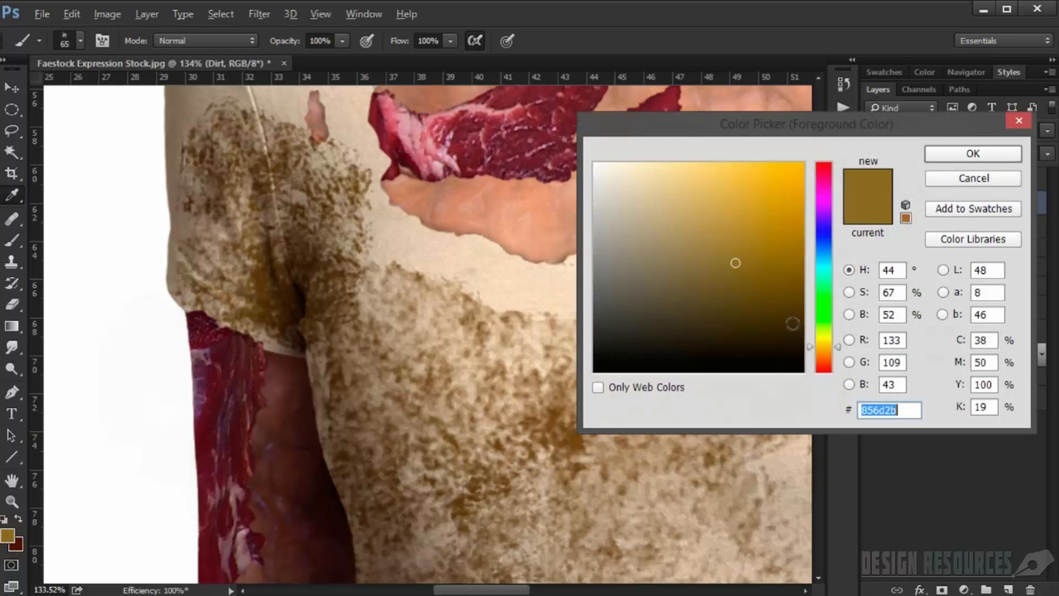
pyautogui.moveTo(736, 262); pyautogui.dragTo(789, 283)
pyautogui.click(954, 154)
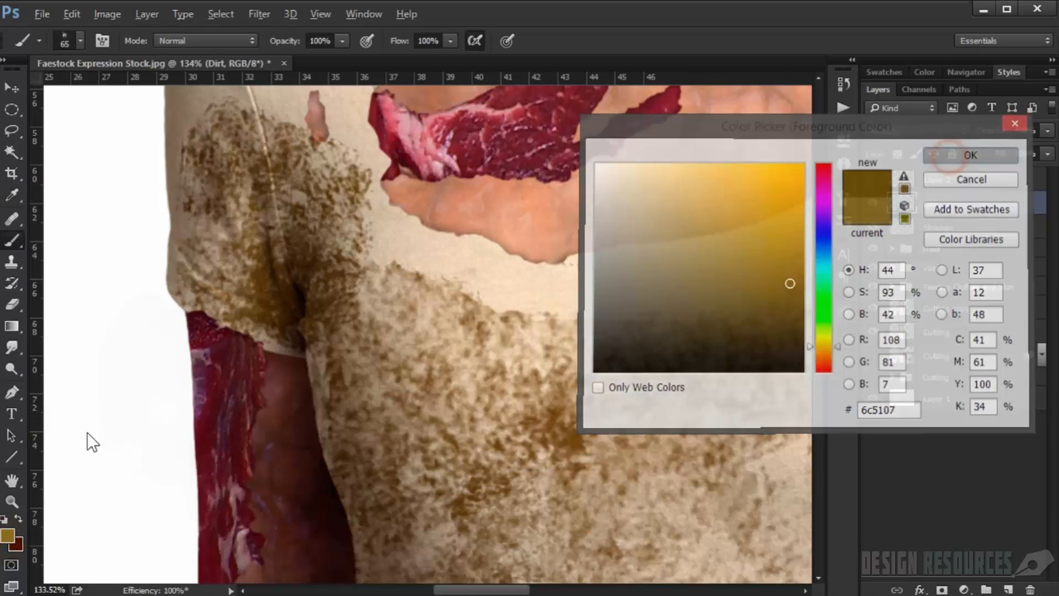
pyautogui.click(16, 544)
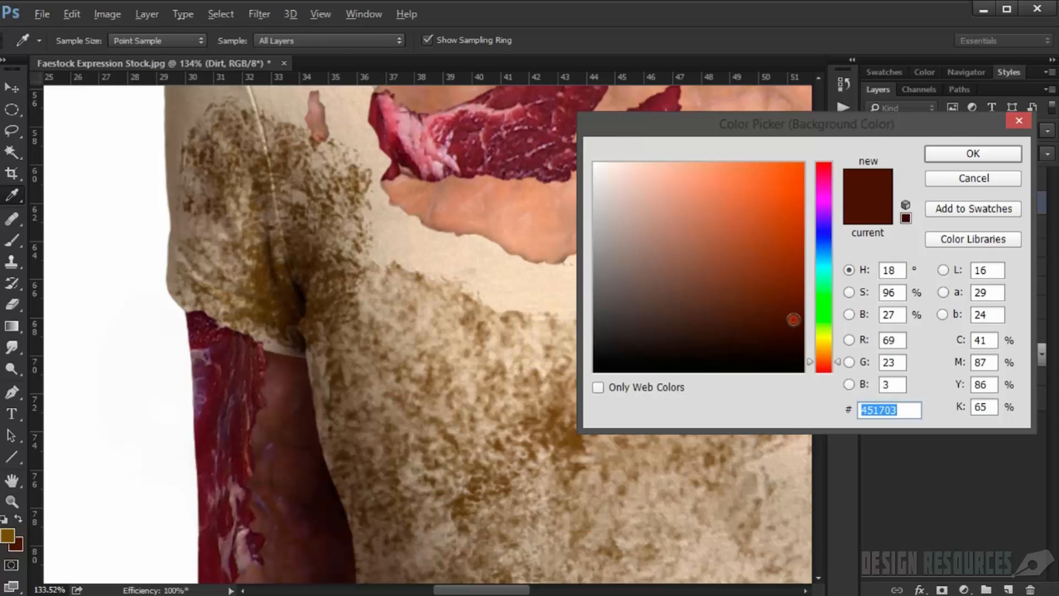
pyautogui.click(748, 315)
pyautogui.moveTo(819, 366); pyautogui.dragTo(813, 338)
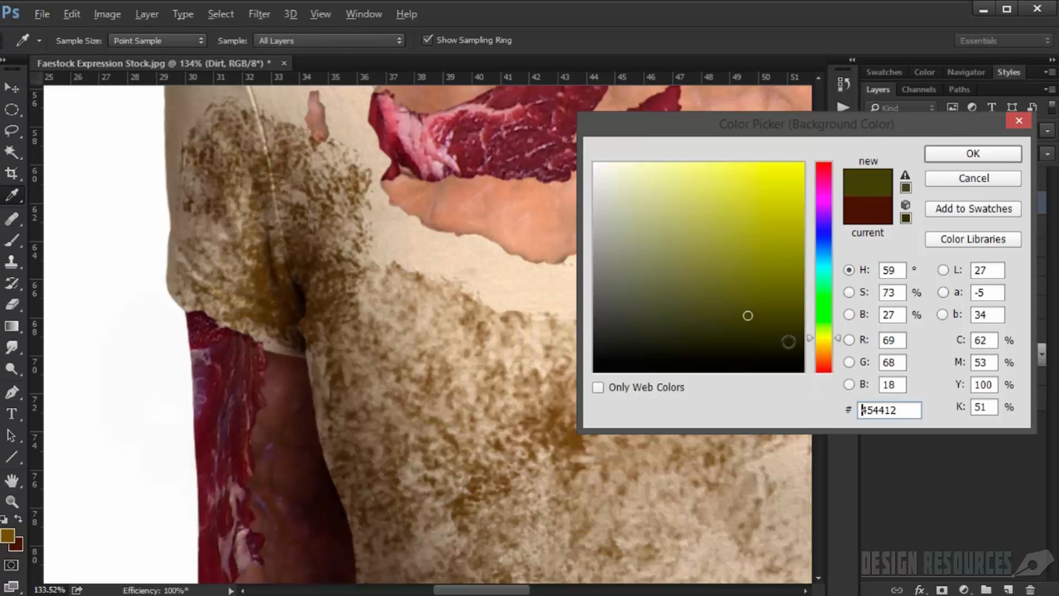
pyautogui.click(765, 330)
pyautogui.press('Return')
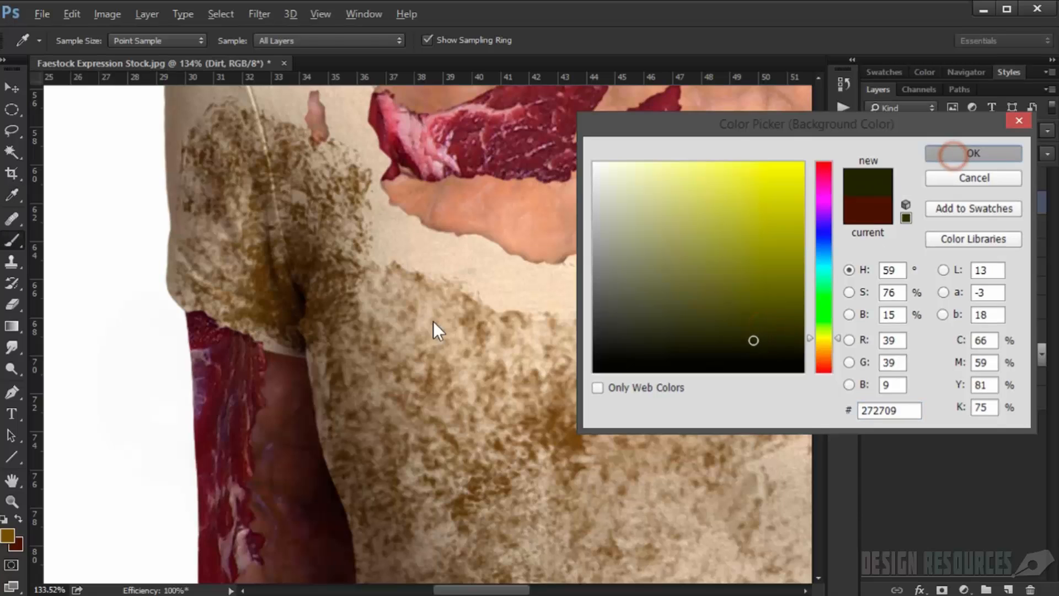
# - Paint olive-brown dirt over the upper chest beside the torn sleeve and up the sleeve to the shoulder with the 65 px brush
pyautogui.press('b')
pyautogui.moveTo(367, 328)
pyautogui.mouseDown()
pyautogui.moveTo(419, 325)
pyautogui.moveTo(395, 287)
pyautogui.mouseUp()
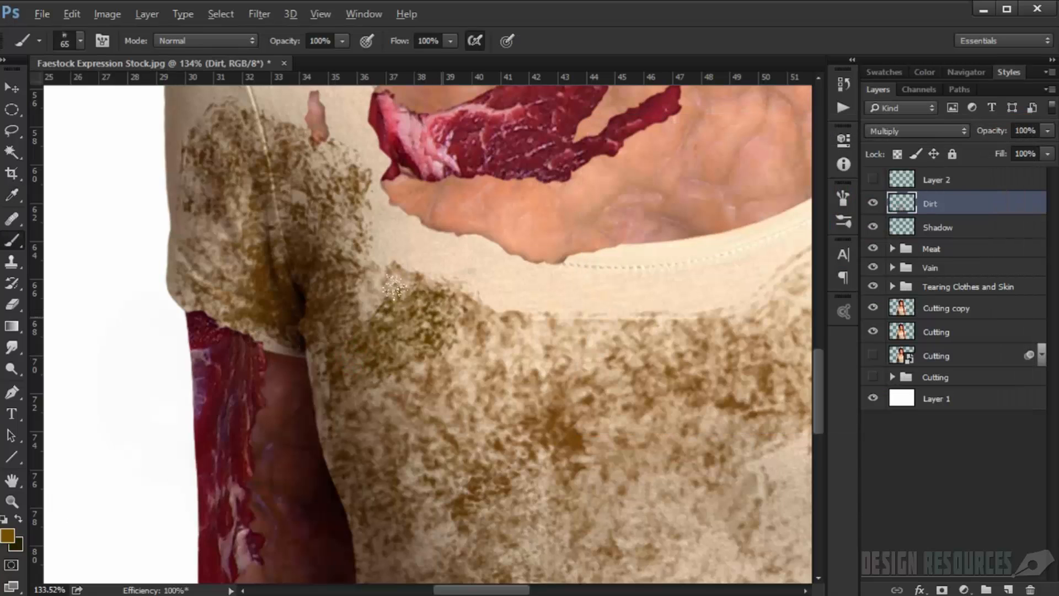
pyautogui.click(249, 171)
pyautogui.moveTo(202, 161); pyautogui.dragTo(246, 276)
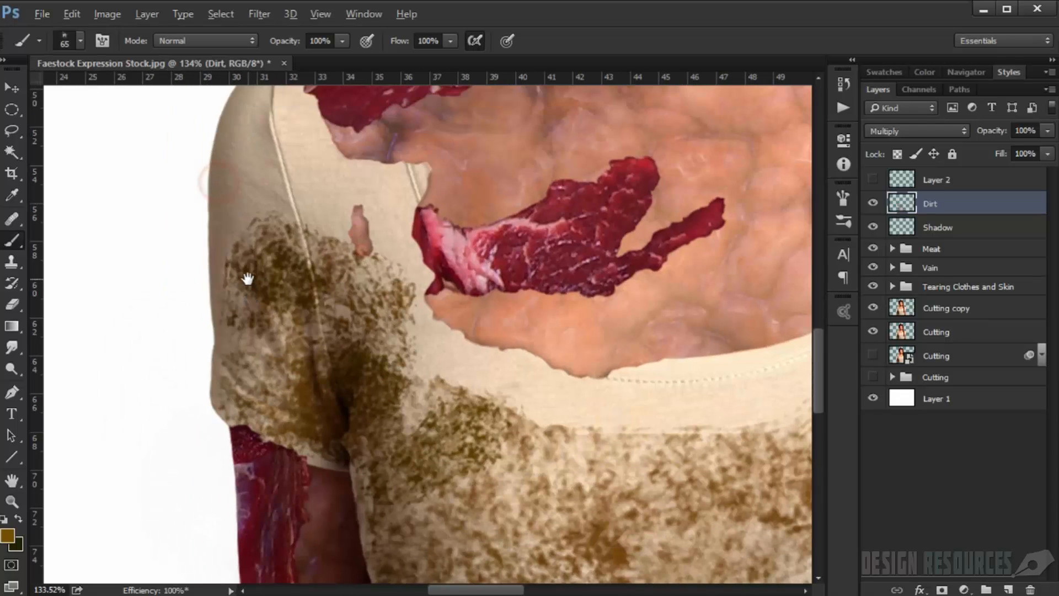
pyautogui.click(250, 242)
pyautogui.moveTo(239, 120); pyautogui.dragTo(302, 171)
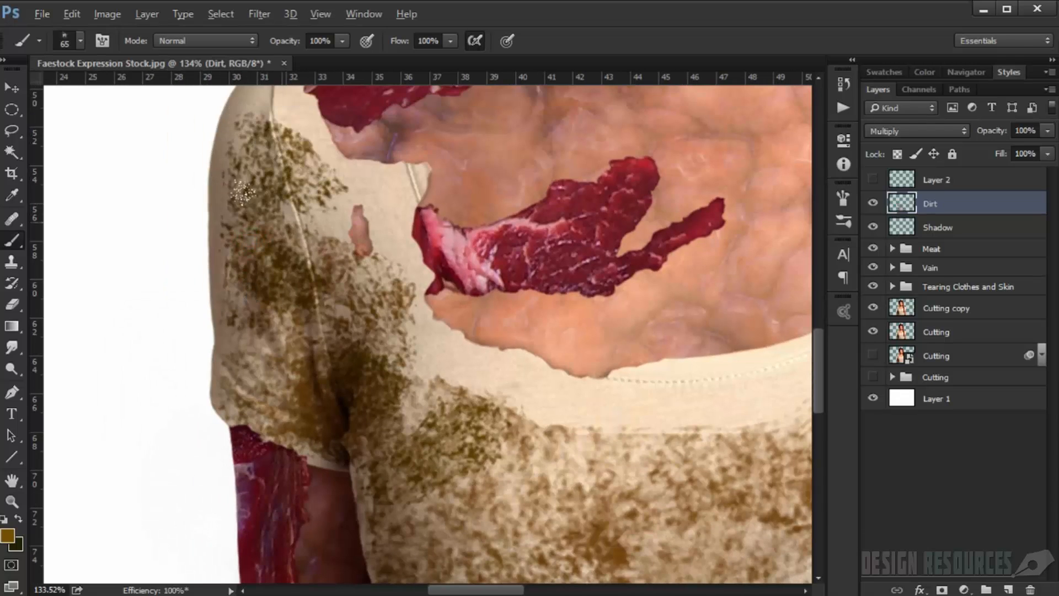
pyautogui.moveTo(241, 192)
pyautogui.mouseDown()
pyautogui.moveTo(235, 239)
pyautogui.moveTo(211, 236)
pyautogui.moveTo(221, 310)
pyautogui.mouseUp()
pyautogui.moveTo(223, 353)
pyautogui.mouseDown()
pyautogui.moveTo(270, 377)
pyautogui.moveTo(310, 348)
pyautogui.mouseUp()
pyautogui.click(323, 366)
pyautogui.moveTo(386, 397)
pyautogui.mouseDown()
pyautogui.moveTo(153, 335)
pyautogui.moveTo(49, 331)
pyautogui.mouseUp()
pyautogui.moveTo(556, 359); pyautogui.dragTo(440, 374)
pyautogui.keyDown('alt'); pyautogui.rightClick(458, 369); pyautogui.keyUp('alt')
pyautogui.moveTo(515, 334)
pyautogui.mouseDown()
pyautogui.moveTo(507, 312)
pyautogui.moveTo(507, 396)
pyautogui.mouseUp()
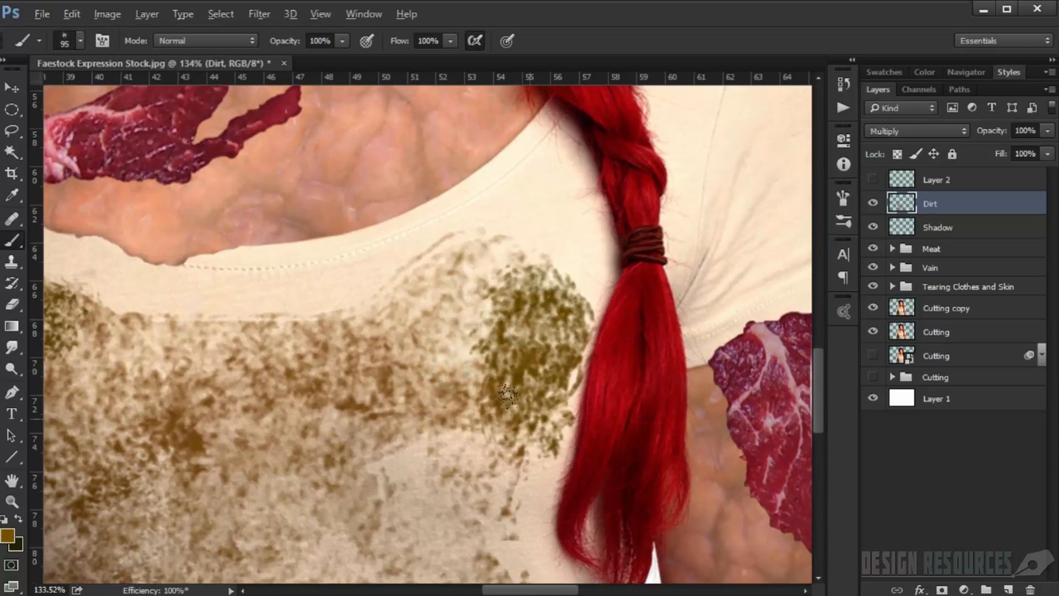
pyautogui.hotkey('ctrl', 'z')
# - Reduce the brush to 77 px and paint olive dirt over the chest beside the braid and down that side to the hem
pyautogui.keyDown('alt'); pyautogui.rightClick(539, 350); pyautogui.keyUp('alt')
pyautogui.moveTo(554, 339)
pyautogui.mouseDown()
pyautogui.moveTo(563, 224)
pyautogui.moveTo(550, 178)
pyautogui.moveTo(573, 220)
pyautogui.moveTo(556, 304)
pyautogui.moveTo(488, 259)
pyautogui.moveTo(440, 258)
pyautogui.moveTo(251, 312)
pyautogui.moveTo(462, 285)
pyautogui.moveTo(495, 238)
pyautogui.moveTo(629, 346)
pyautogui.mouseUp()
pyautogui.moveTo(622, 405)
pyautogui.mouseDown()
pyautogui.moveTo(593, 521)
pyautogui.moveTo(564, 265)
pyautogui.mouseUp()
pyautogui.press('space')
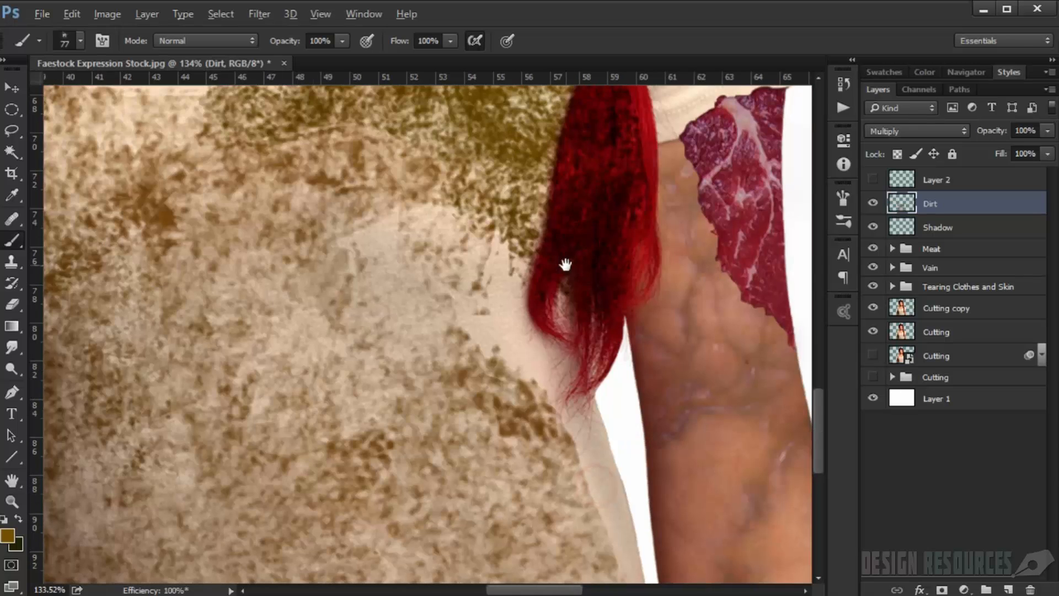
pyautogui.moveTo(555, 304)
pyautogui.mouseDown()
pyautogui.moveTo(544, 336)
pyautogui.moveTo(553, 412)
pyautogui.moveTo(609, 533)
pyautogui.mouseUp()
pyautogui.press('space')
pyautogui.moveTo(543, 299); pyautogui.dragTo(501, 112)
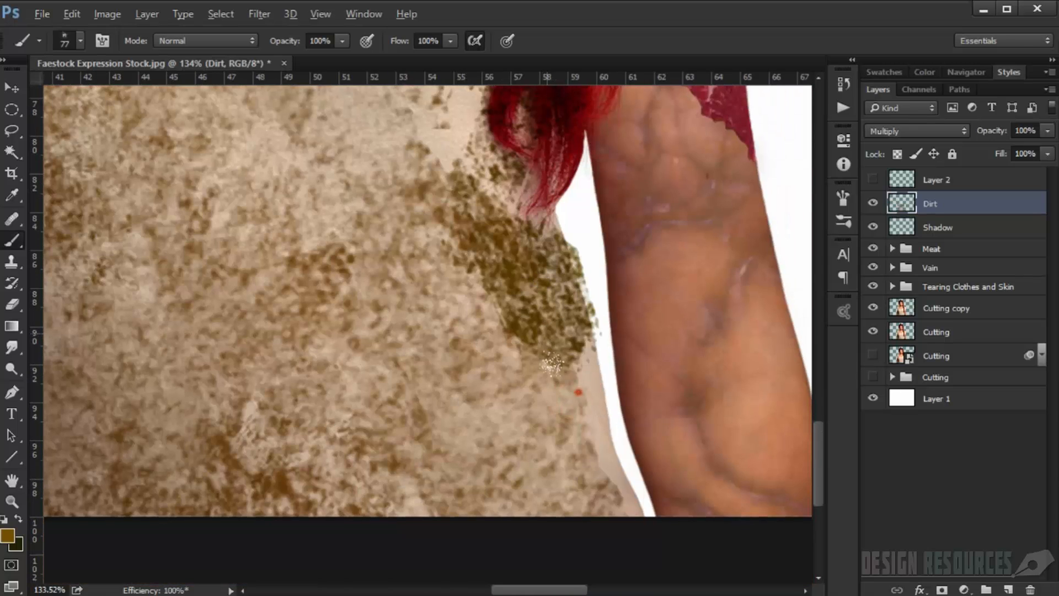
pyautogui.moveTo(553, 365); pyautogui.dragTo(615, 491)
pyautogui.moveTo(495, 316); pyautogui.dragTo(563, 458)
pyautogui.scroll(-7, 563, 457)
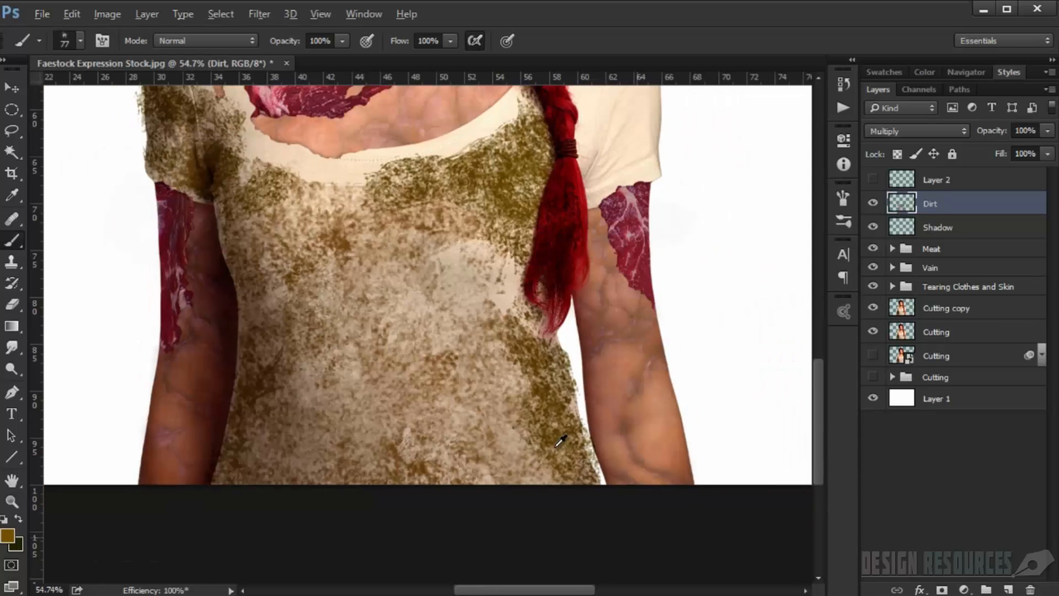
# - Thin the olive dirt on the sleeve, the chest beside the braid and the waist side with the 83 px spatter eraser
pyautogui.scroll(3, 390, 217)
pyautogui.press('space')
pyautogui.moveTo(410, 268); pyautogui.dragTo(335, 461)
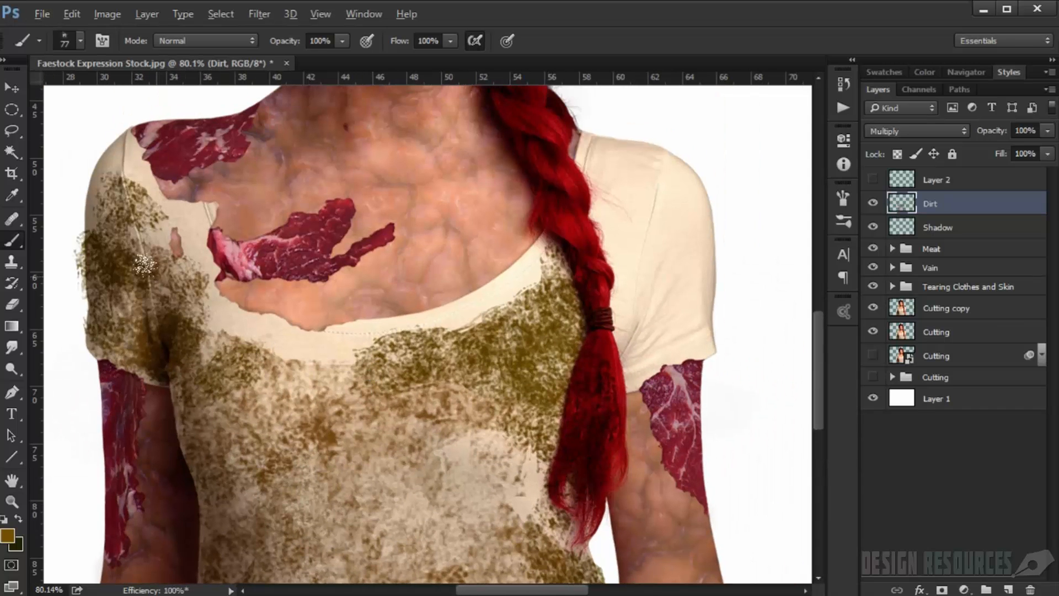
pyautogui.press('e')
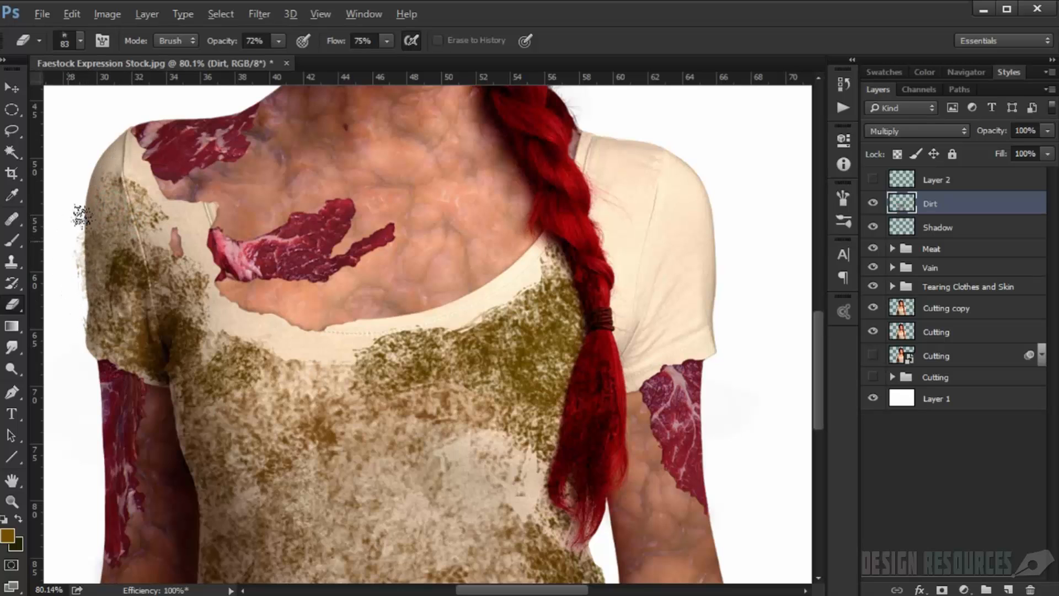
pyautogui.moveTo(81, 215); pyautogui.dragTo(150, 254)
pyautogui.moveTo(173, 335)
pyautogui.mouseDown()
pyautogui.moveTo(274, 356)
pyautogui.moveTo(382, 343)
pyautogui.moveTo(532, 260)
pyautogui.moveTo(568, 298)
pyautogui.moveTo(562, 331)
pyautogui.moveTo(513, 375)
pyautogui.moveTo(477, 387)
pyautogui.moveTo(524, 312)
pyautogui.moveTo(548, 315)
pyautogui.moveTo(534, 371)
pyautogui.moveTo(502, 285)
pyautogui.mouseUp()
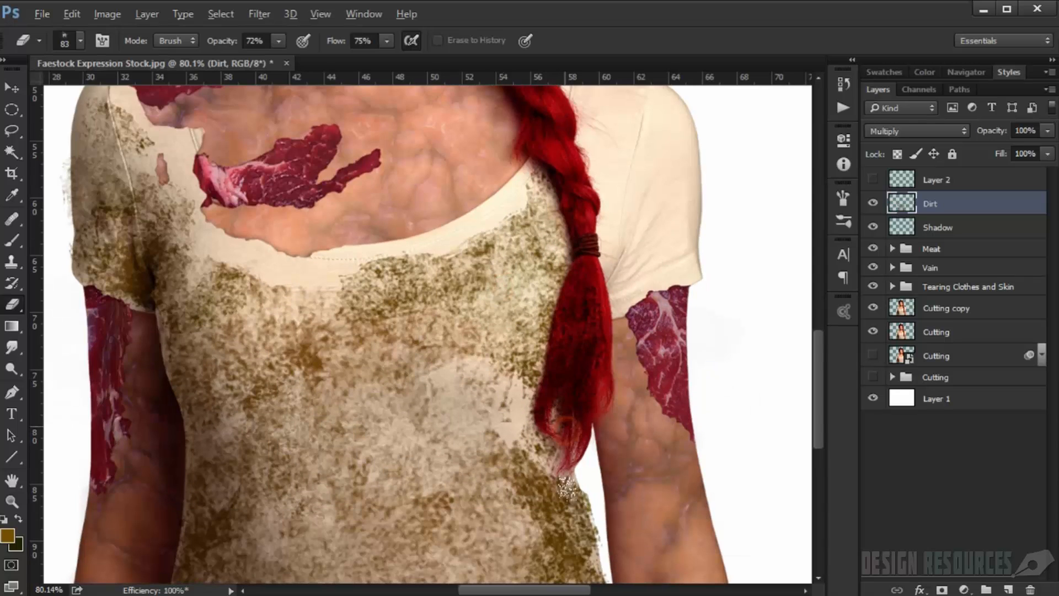
pyautogui.moveTo(543, 400)
pyautogui.mouseDown()
pyautogui.moveTo(591, 528)
pyautogui.moveTo(576, 447)
pyautogui.mouseUp()
pyautogui.moveTo(510, 411)
pyautogui.mouseDown()
pyautogui.moveTo(566, 474)
pyautogui.moveTo(593, 529)
pyautogui.moveTo(578, 555)
pyautogui.moveTo(587, 507)
pyautogui.mouseUp()
pyautogui.scroll(-2, 605, 453)
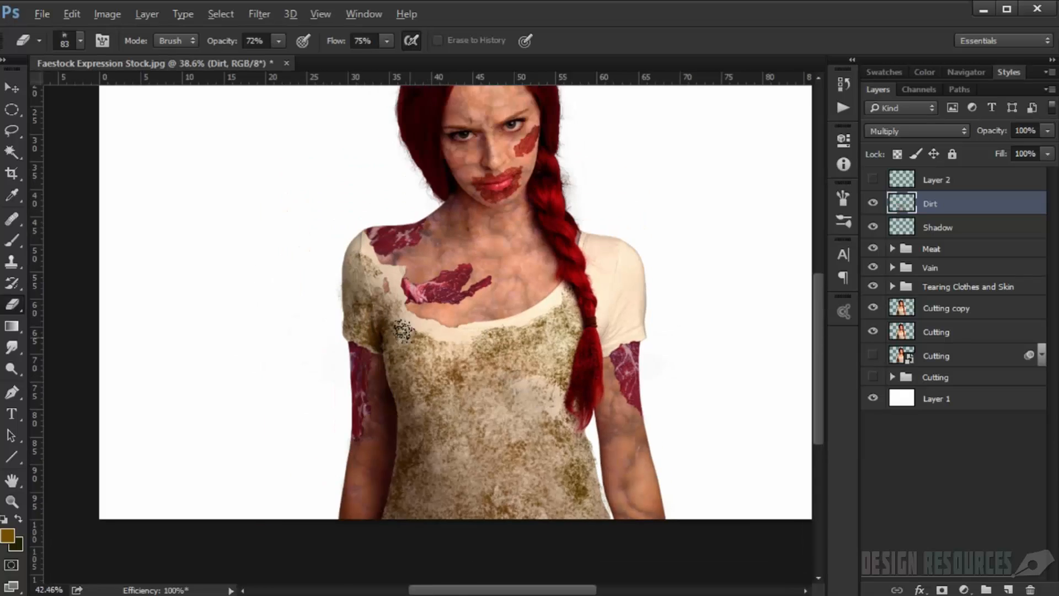
# - Paint more dirt across the upper chest below the neckline, swapping to the dark olive colour for the area near the braid
pyautogui.scroll(6, 408, 330)
pyautogui.press('b')
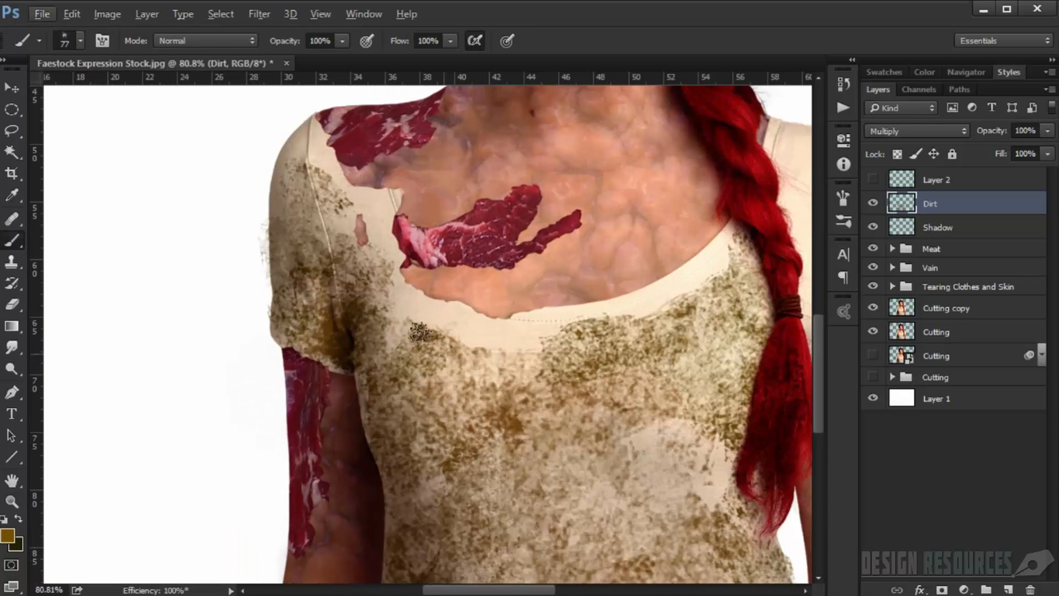
pyautogui.moveTo(408, 331)
pyautogui.mouseDown()
pyautogui.moveTo(545, 331)
pyautogui.moveTo(641, 310)
pyautogui.moveTo(659, 342)
pyautogui.moveTo(386, 369)
pyautogui.moveTo(399, 447)
pyautogui.moveTo(432, 430)
pyautogui.mouseUp()
pyautogui.scroll(-3, 432, 430)
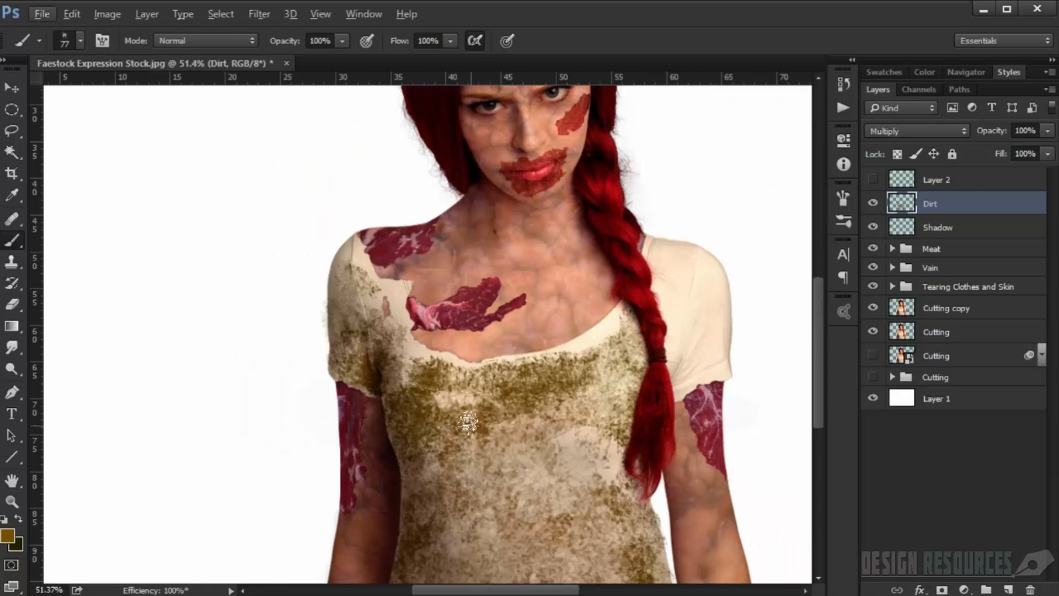
pyautogui.click(591, 375)
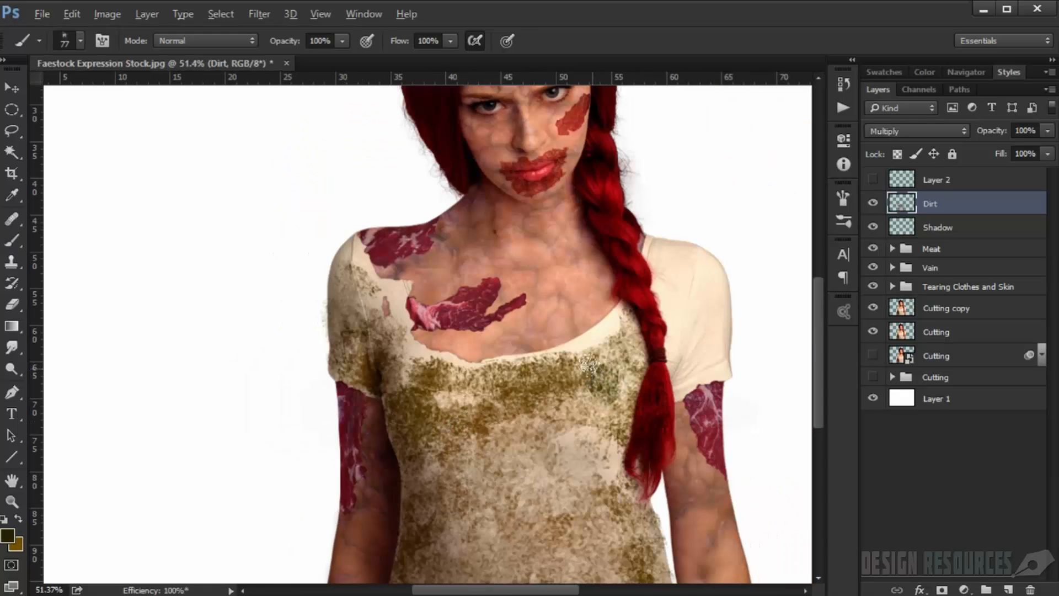
# - Soften the new dirt across the upper chest with the 83 px spatter eraser
pyautogui.press('e')
pyautogui.moveTo(588, 365)
pyautogui.mouseDown()
pyautogui.moveTo(612, 381)
pyautogui.moveTo(563, 361)
pyautogui.mouseUp()
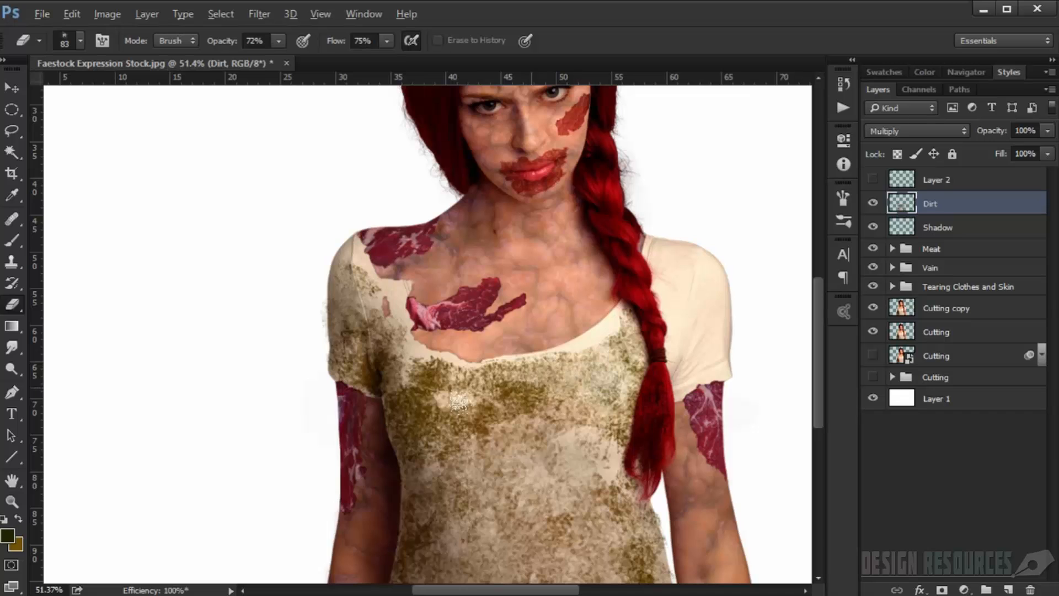
pyautogui.moveTo(459, 401); pyautogui.dragTo(378, 395)
pyautogui.moveTo(408, 430)
pyautogui.mouseDown()
pyautogui.moveTo(428, 395)
pyautogui.moveTo(448, 412)
pyautogui.moveTo(486, 413)
pyautogui.moveTo(660, 380)
pyautogui.mouseUp()
pyautogui.scroll(-3, 669, 386)
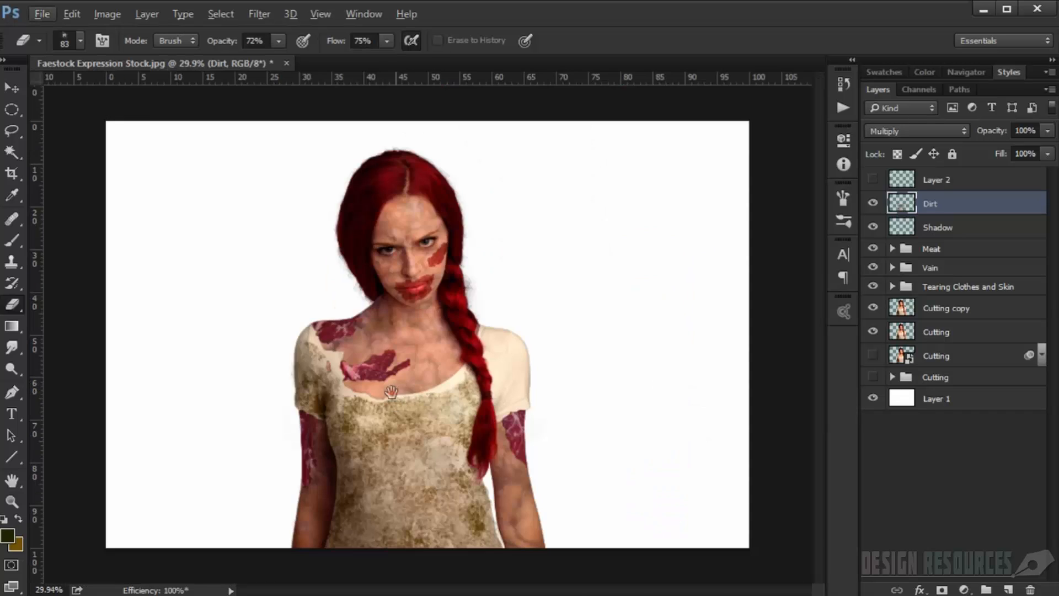
# - Cover the clean sleeve behind the braid with dark olive dirt using the 77 px brush, and erase the overspill past its outer edge
pyautogui.scroll(5, 442, 420)
pyautogui.moveTo(480, 382); pyautogui.dragTo(342, 416)
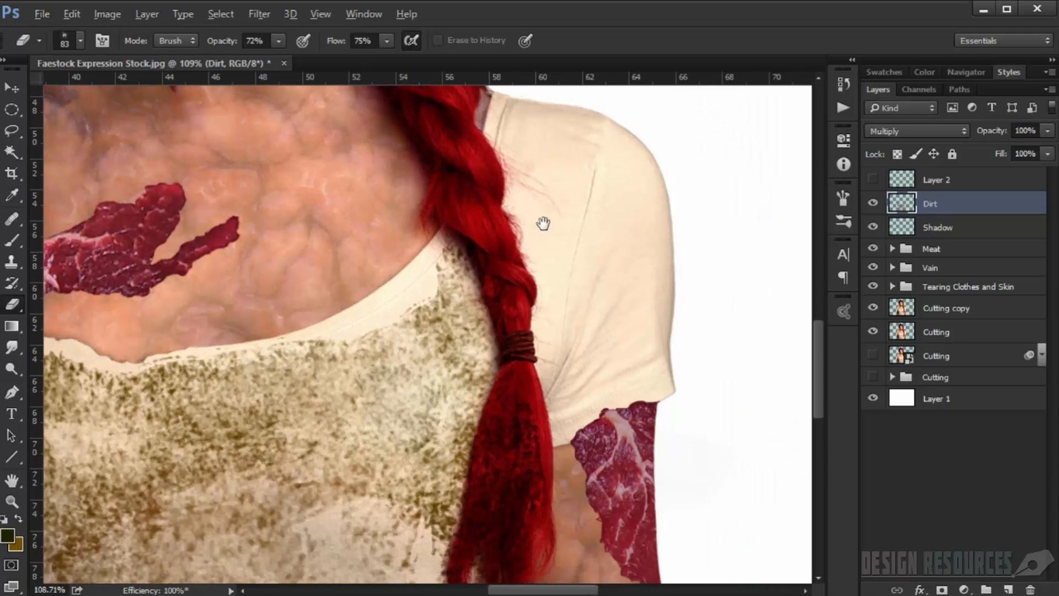
pyautogui.moveTo(543, 222); pyautogui.dragTo(520, 313)
pyautogui.keyDown('alt'); pyautogui.rightClick(521, 273); pyautogui.keyUp('alt')
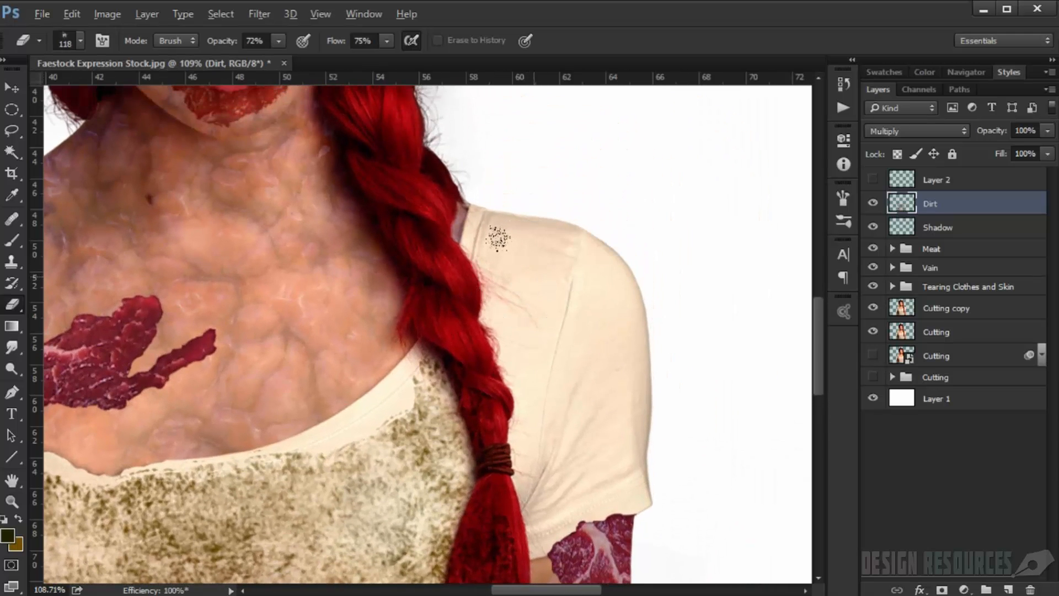
pyautogui.press('b')
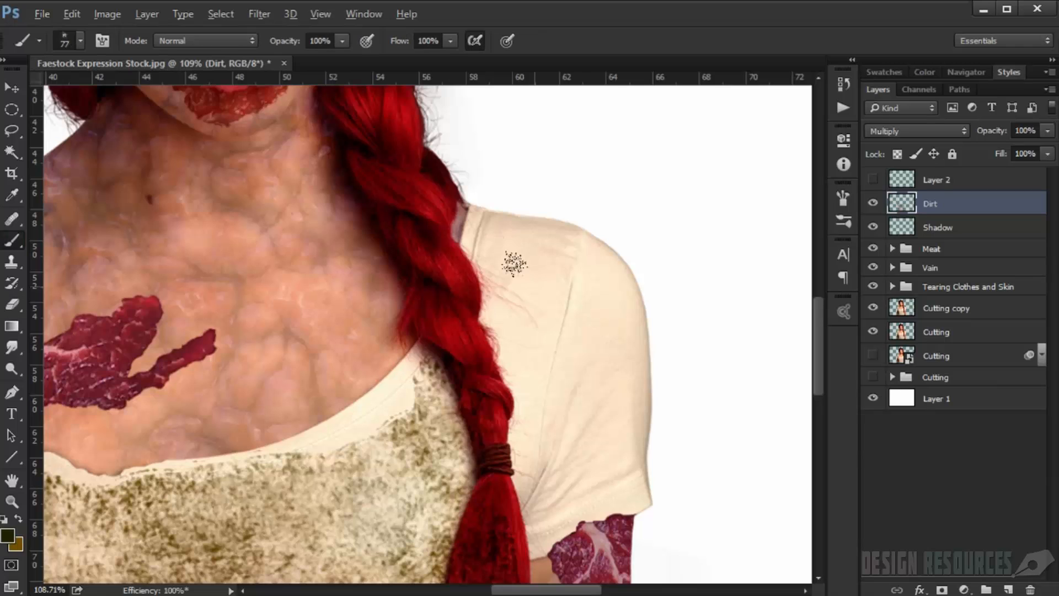
pyautogui.moveTo(519, 245)
pyautogui.mouseDown()
pyautogui.moveTo(496, 237)
pyautogui.moveTo(612, 265)
pyautogui.moveTo(623, 337)
pyautogui.moveTo(588, 424)
pyautogui.moveTo(516, 425)
pyautogui.moveTo(488, 264)
pyautogui.moveTo(590, 353)
pyautogui.moveTo(604, 471)
pyautogui.mouseUp()
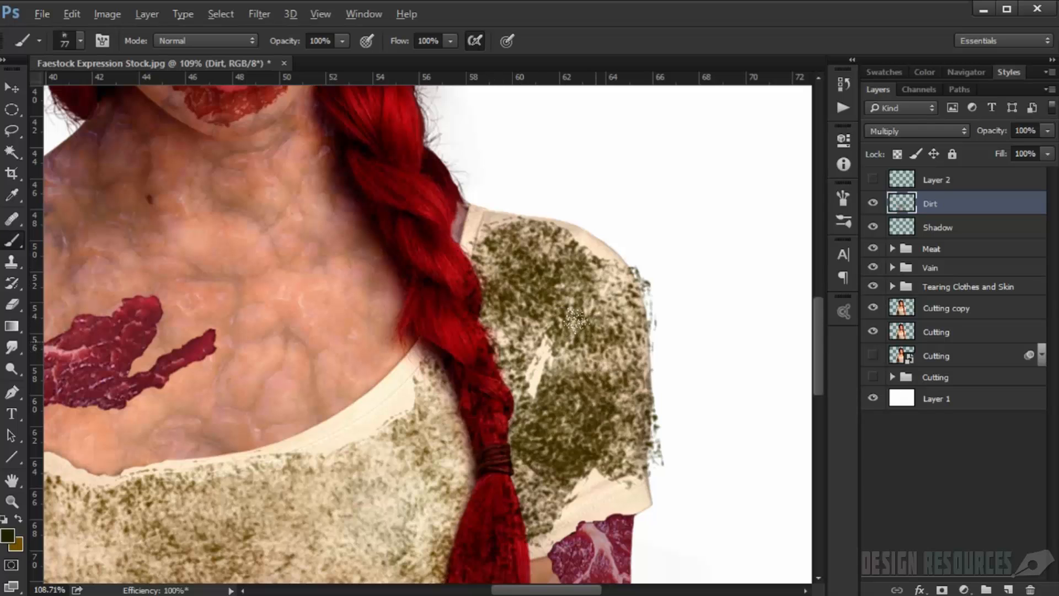
pyautogui.press('e')
pyautogui.moveTo(640, 283)
pyautogui.mouseDown()
pyautogui.moveTo(638, 355)
pyautogui.moveTo(654, 414)
pyautogui.moveTo(561, 405)
pyautogui.moveTo(530, 485)
pyautogui.moveTo(470, 255)
pyautogui.moveTo(499, 281)
pyautogui.moveTo(545, 254)
pyautogui.moveTo(634, 309)
pyautogui.mouseUp()
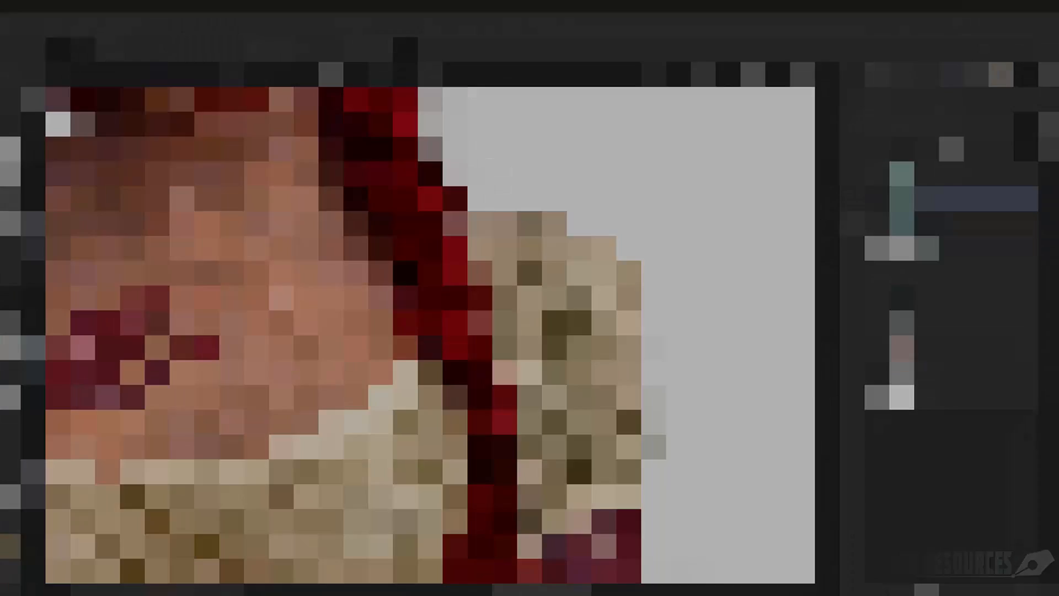